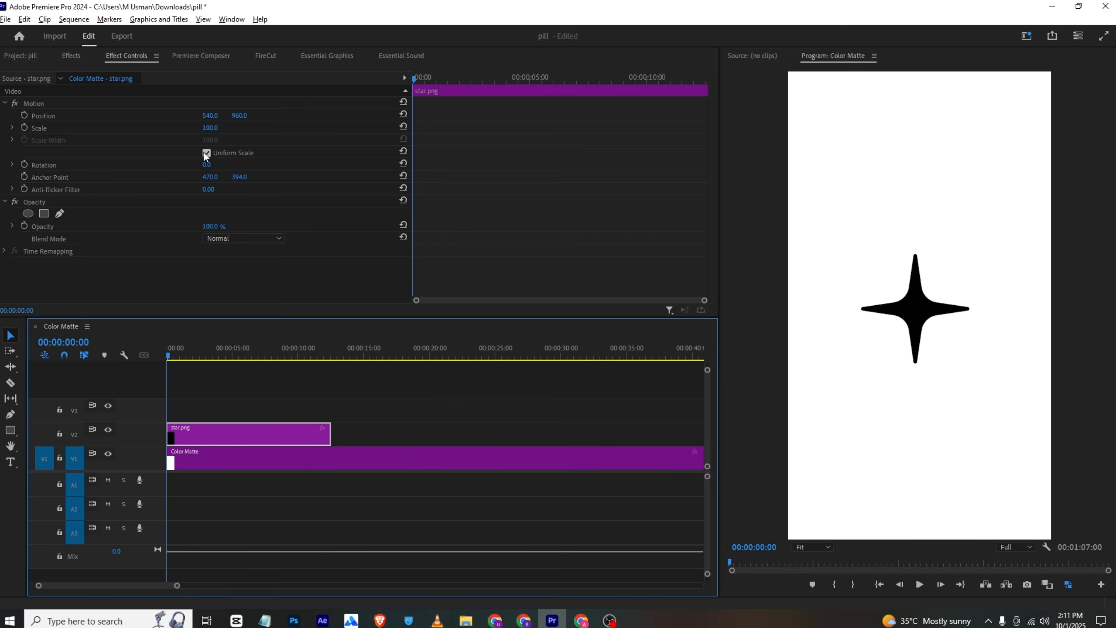
Set the star clip's scale height to 207, scale width to 285, rotation to 46° and position to 1060, 90, with uniform scaling off
click(206, 152)
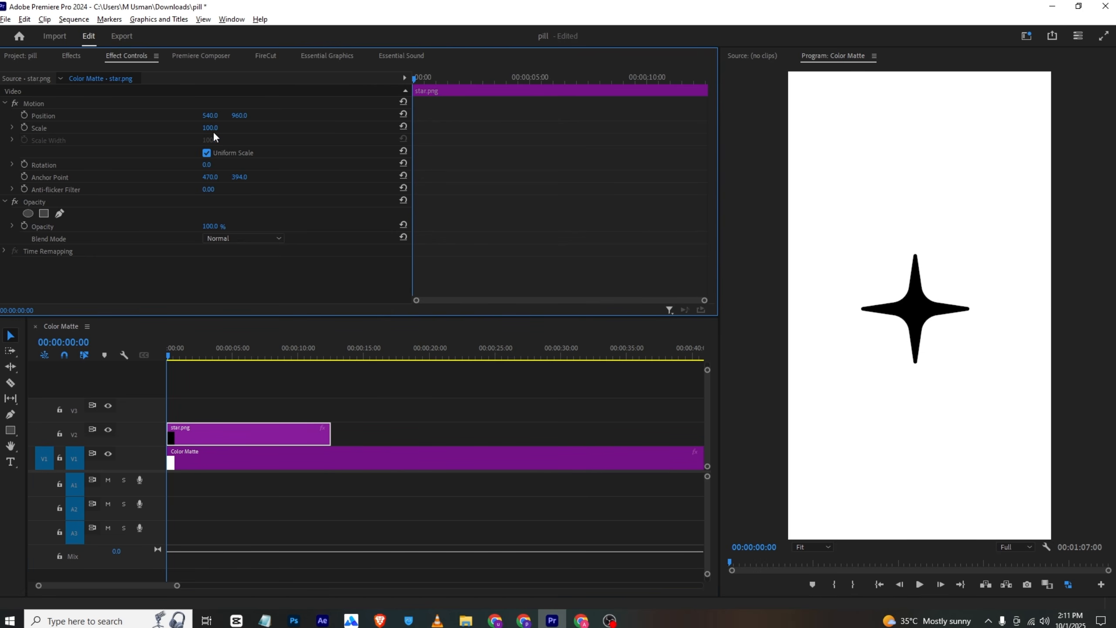
mouse_move(217, 116)
mouse_down()
mouse_move(245, 116)
mouse_move(220, 116)
mouse_move(222, 127)
mouse_up()
drag(206, 165, 227, 164)
drag(211, 116, 291, 140)
click(207, 153)
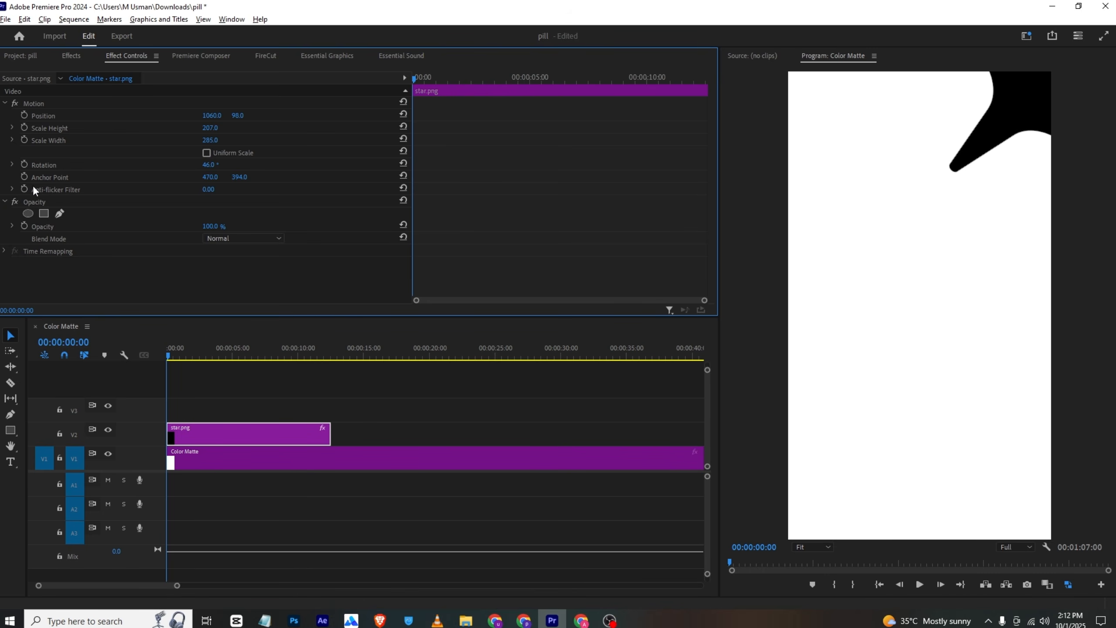
Keyframe the star's rotation at the start, add a second keyframe with several full turns at 00:00:04:20, and preview the spin
click(24, 163)
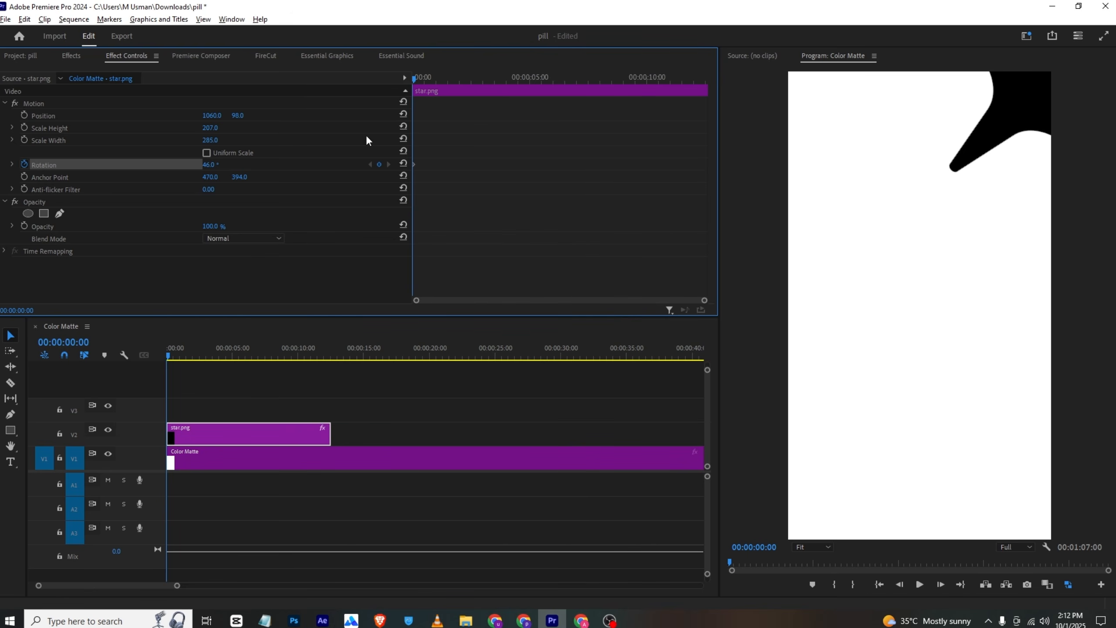
drag(417, 80, 521, 81)
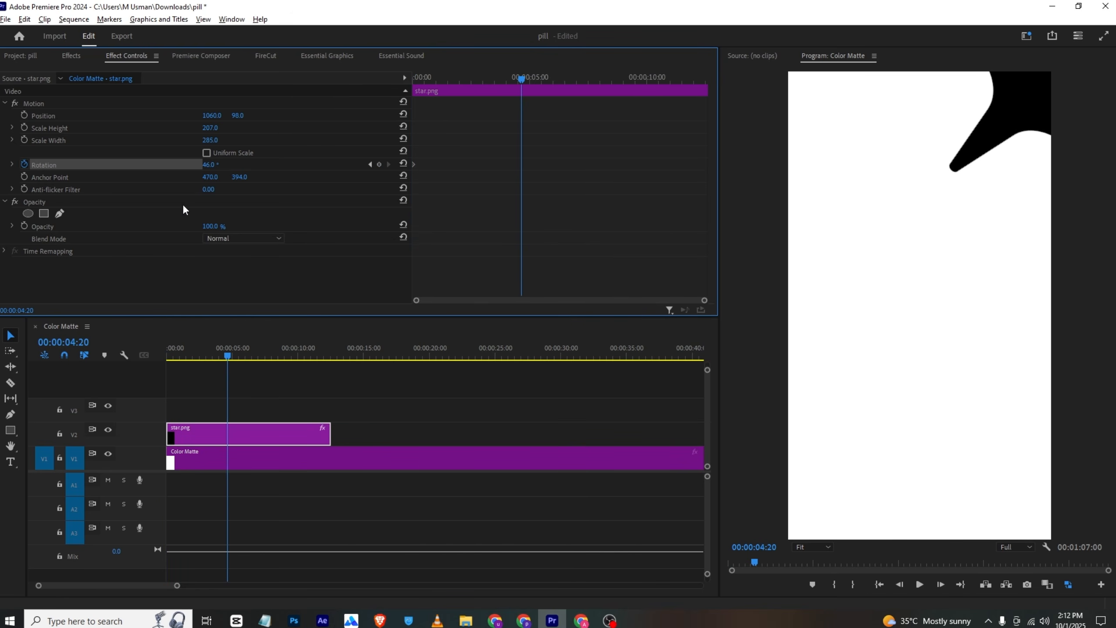
click(207, 165)
key(Return)
key(Home)
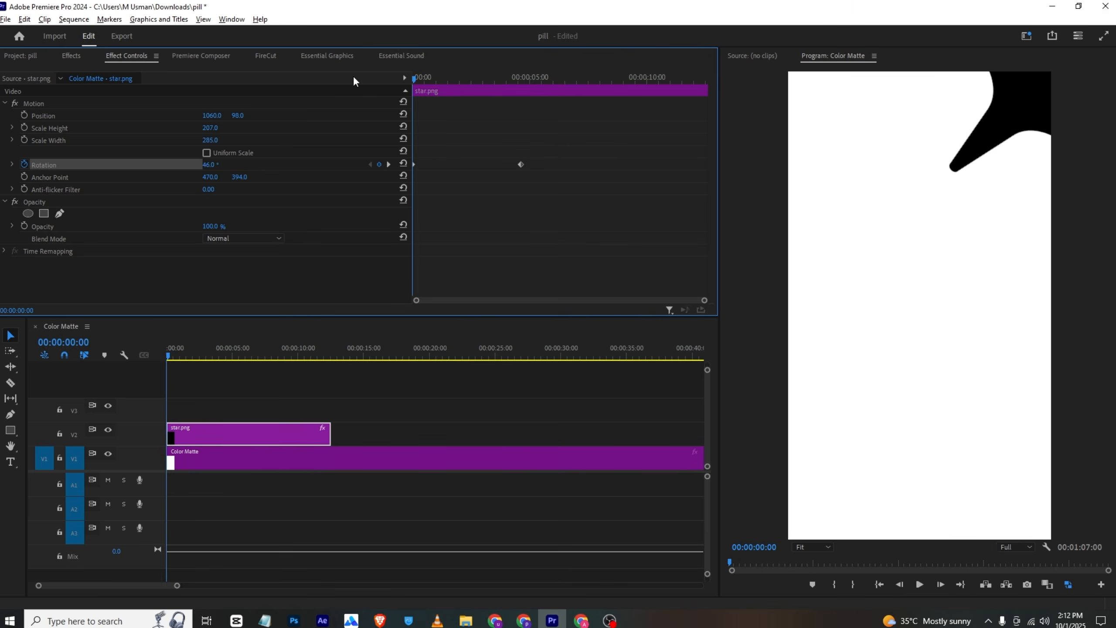
key(space)
key(space)
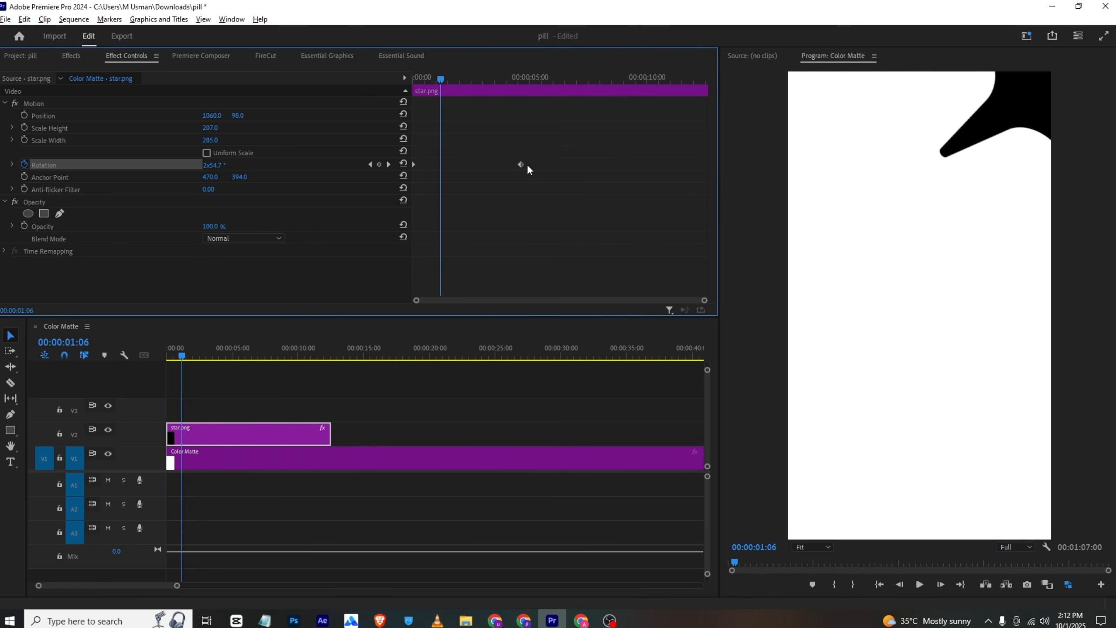
Move the second rotation keyframe to the end of the clip, apply Ease Out to the first keyframe, and preview
drag(522, 164, 412, 169)
right_click(413, 164)
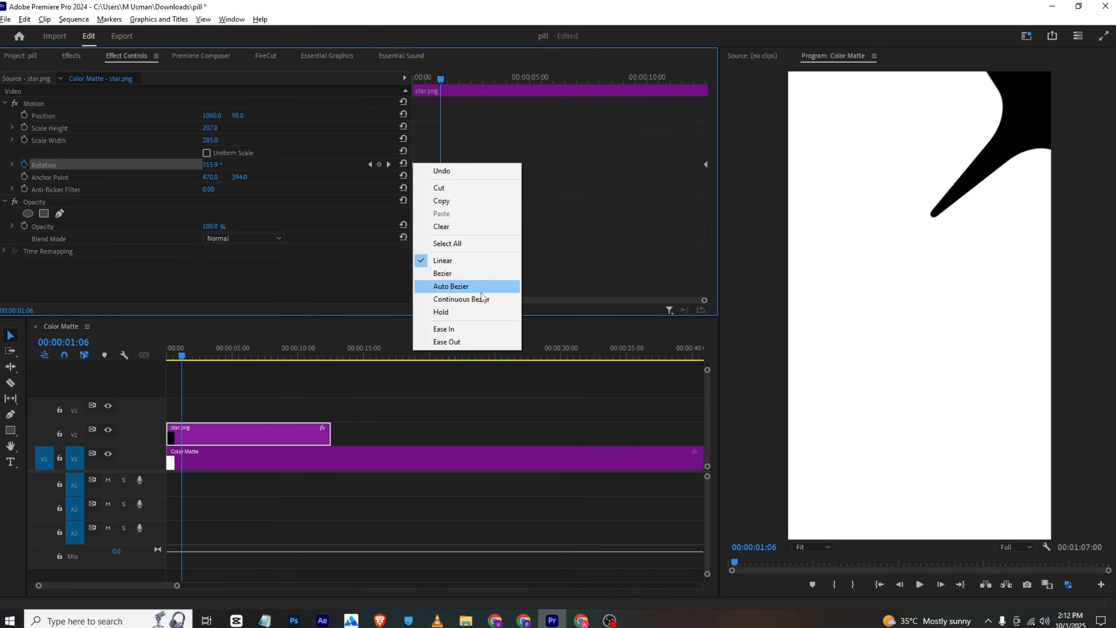
click(461, 342)
click(416, 77)
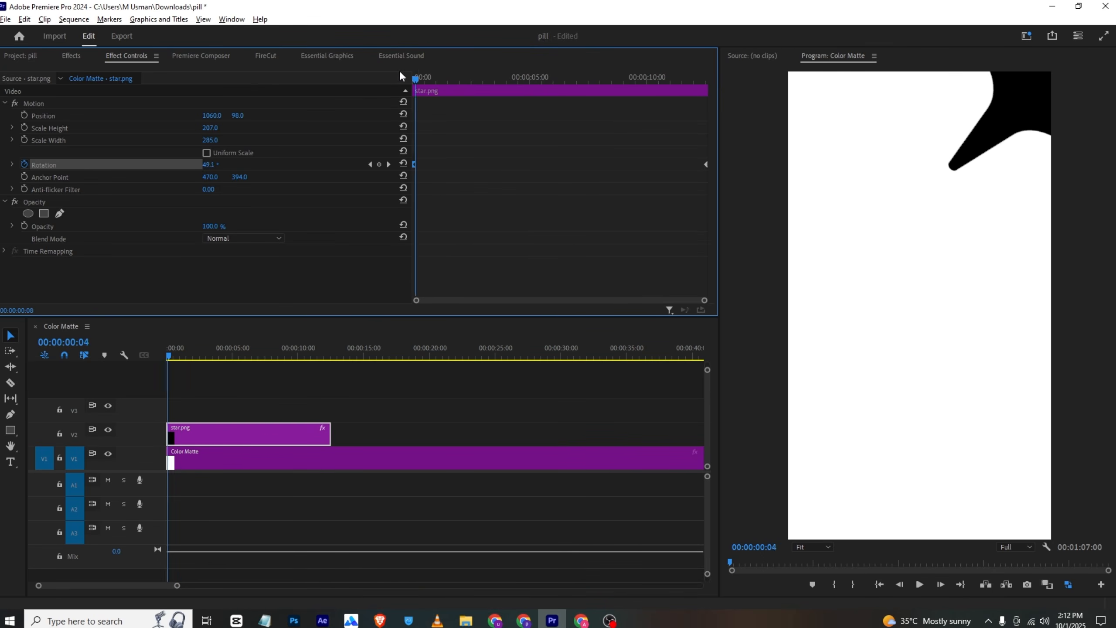
key(space)
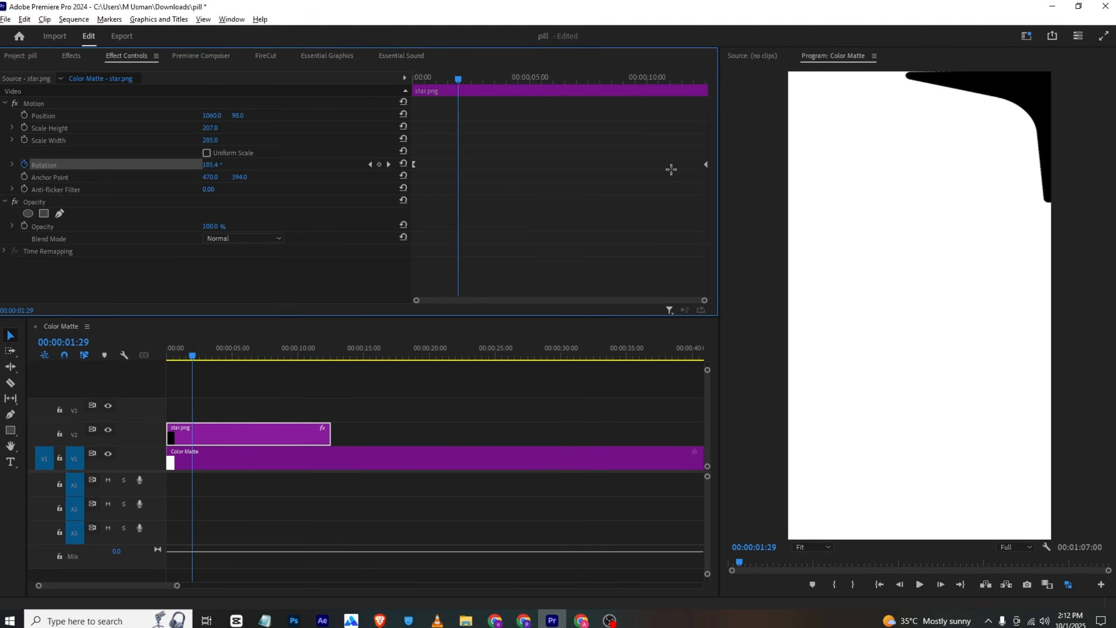
Try moving the ending rotation keyframe earlier, to roughly 4.4 seconds, and preview the faster spin
drag(706, 165, 572, 165)
click(416, 76)
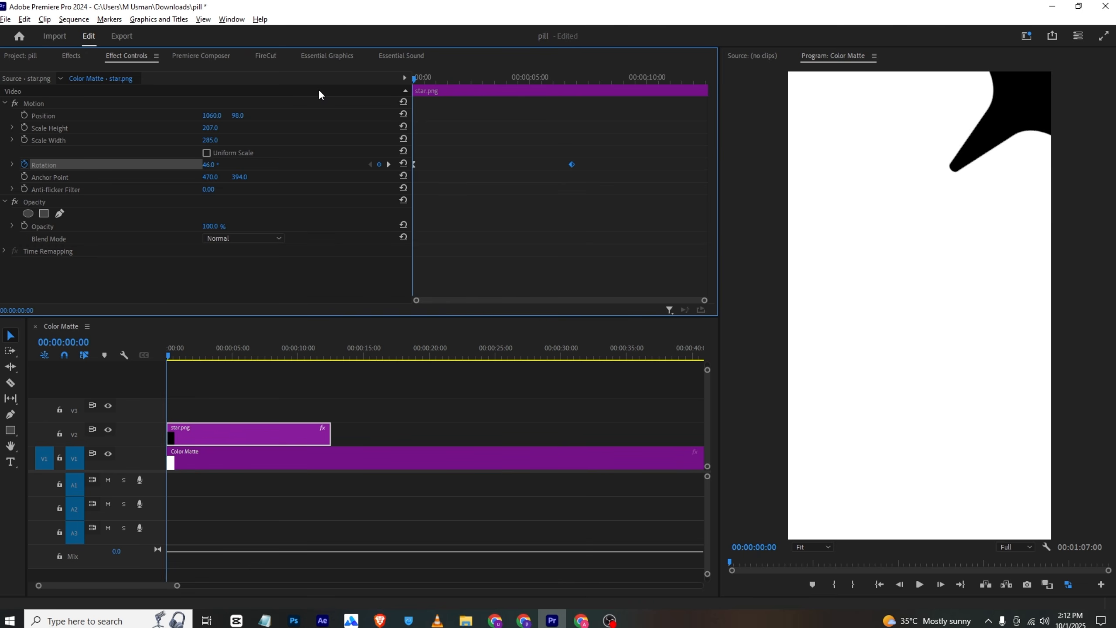
key(space)
key(space)
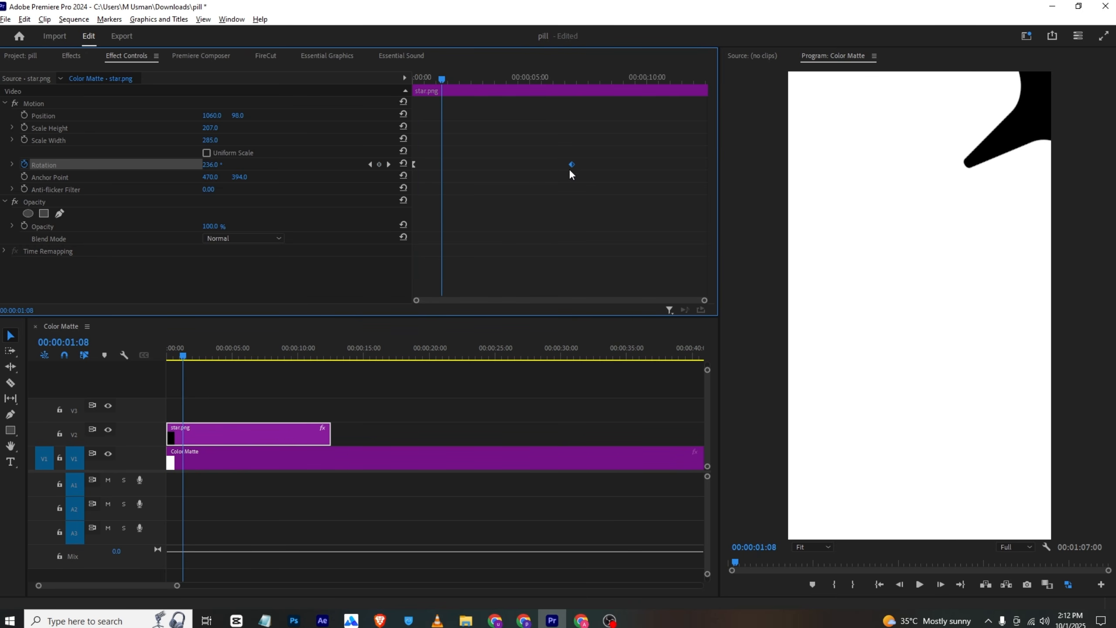
drag(572, 164, 515, 165)
click(417, 77)
key(space)
key(space)
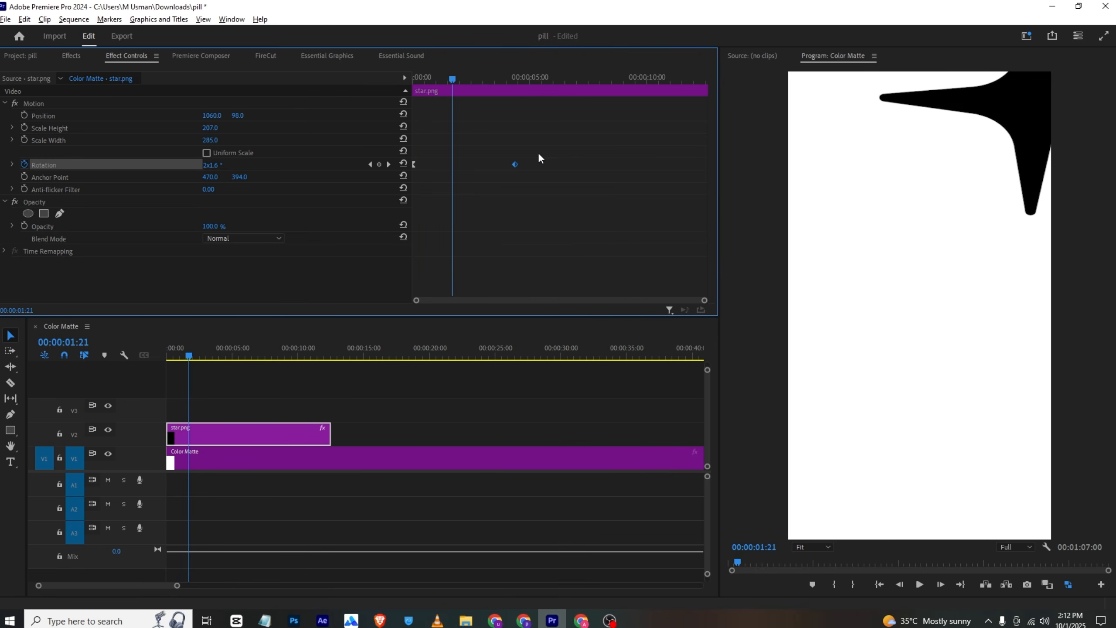
Apply Ease Out to the ending rotation keyframe and play the animation from the start
right_click(516, 164)
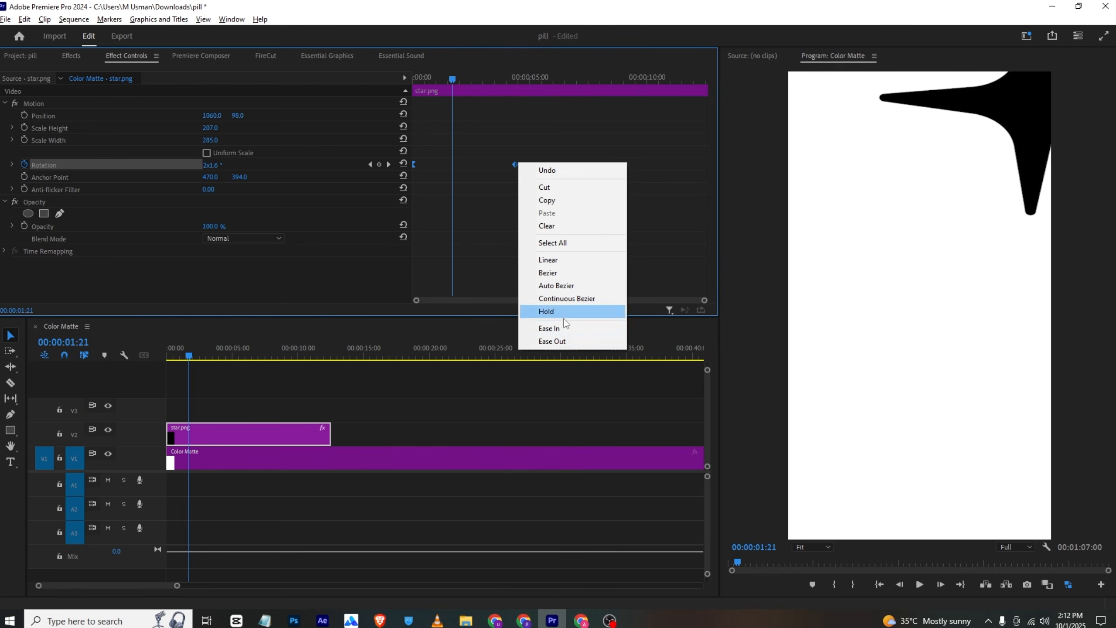
click(573, 347)
key(Home)
key(space)
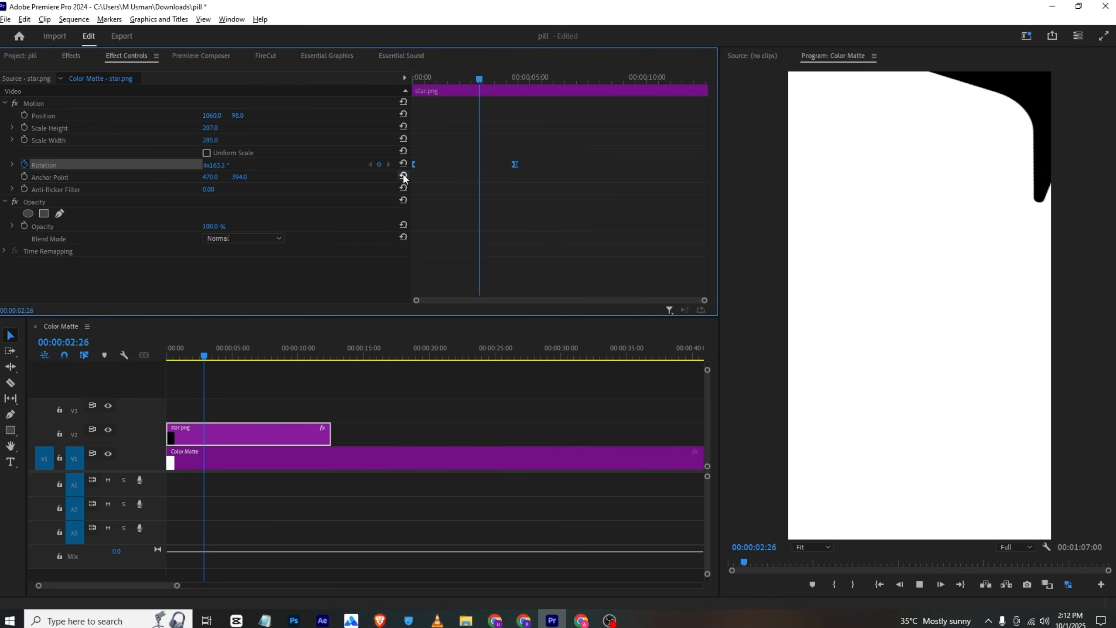
key(space)
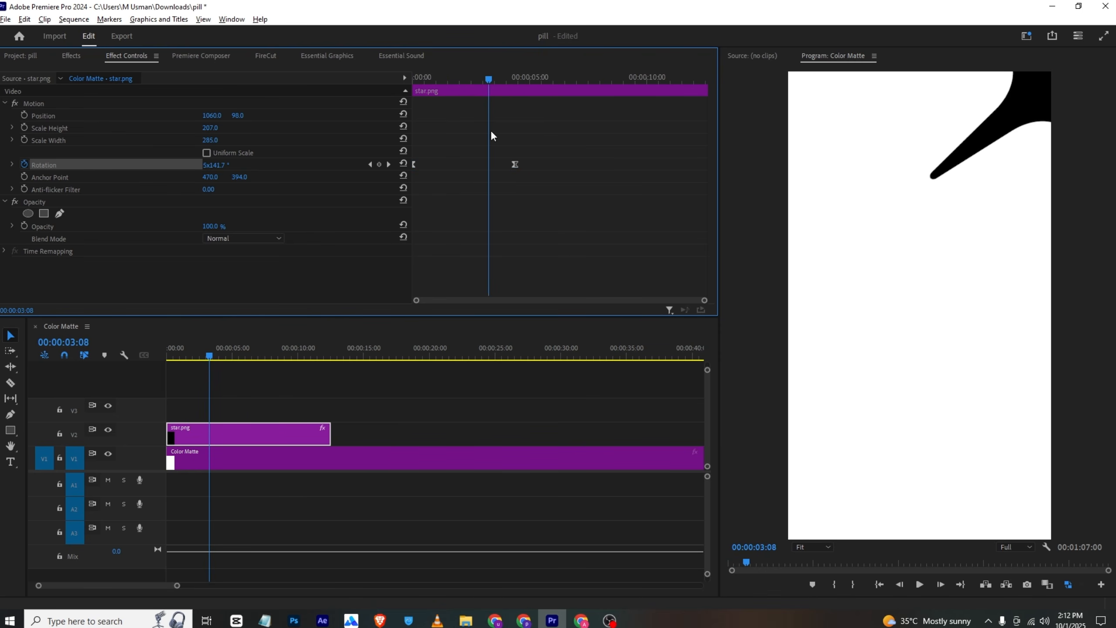
Slow the spin by moving the ending rotation keyframe to about 9 seconds, and preview it
drag(517, 166, 625, 168)
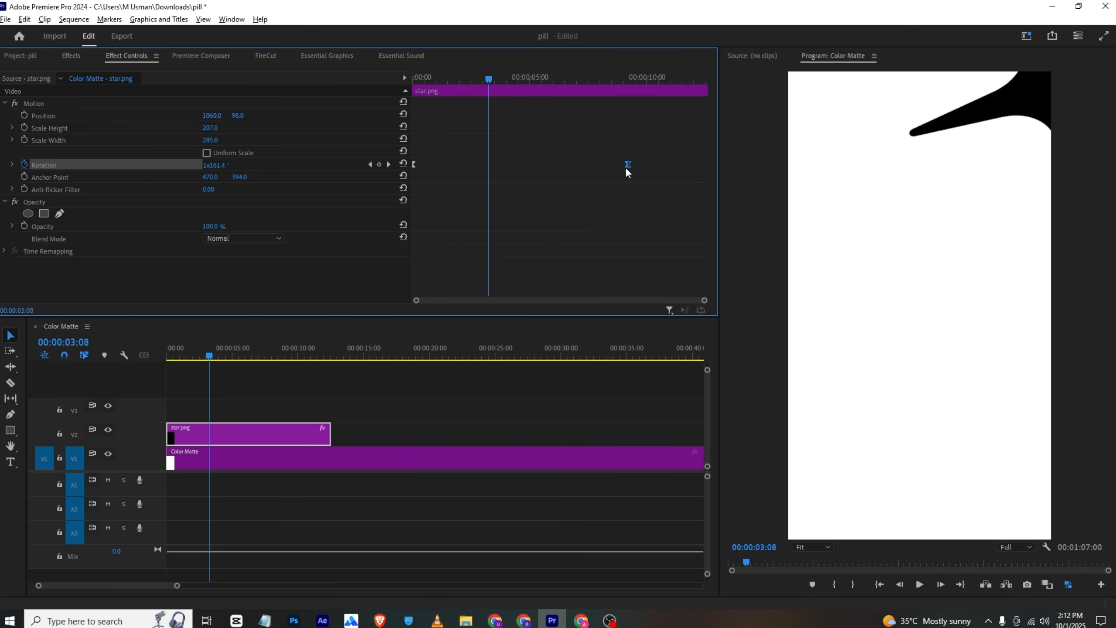
key(space)
key(space)
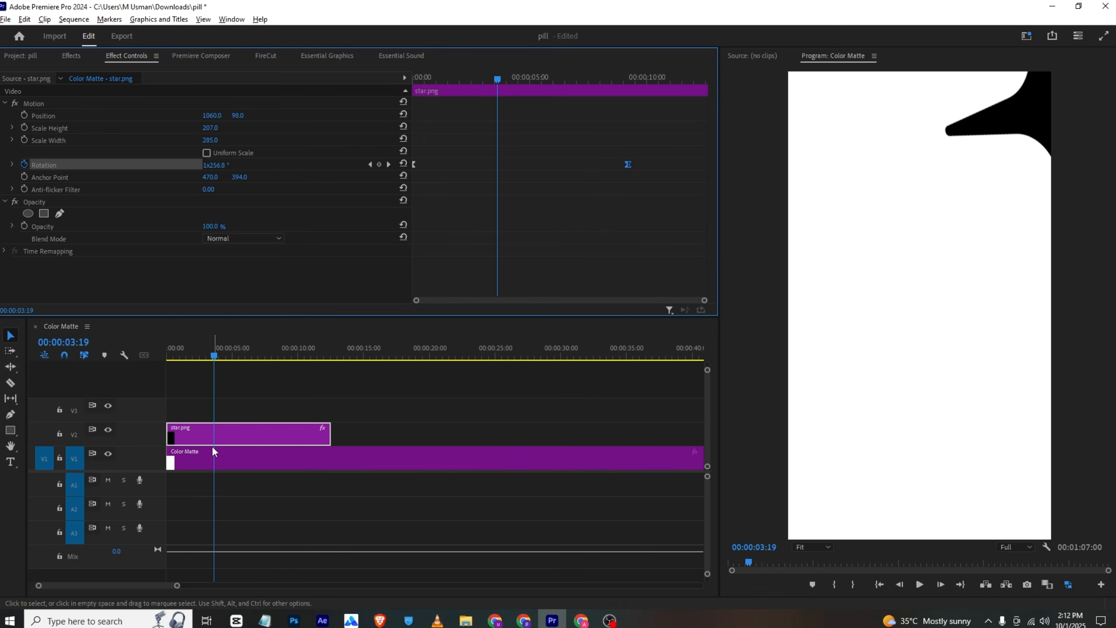
Duplicate the star clip onto track V3 and position the copy in the frame's bottom-left corner, with vertical position 1822
drag(201, 436, 201, 411)
mouse_move(234, 116)
mouse_down()
mouse_move(244, 114)
mouse_move(190, 116)
mouse_move(271, 127)
mouse_move(195, 116)
mouse_move(231, 116)
mouse_up()
drag(214, 355, 158, 361)
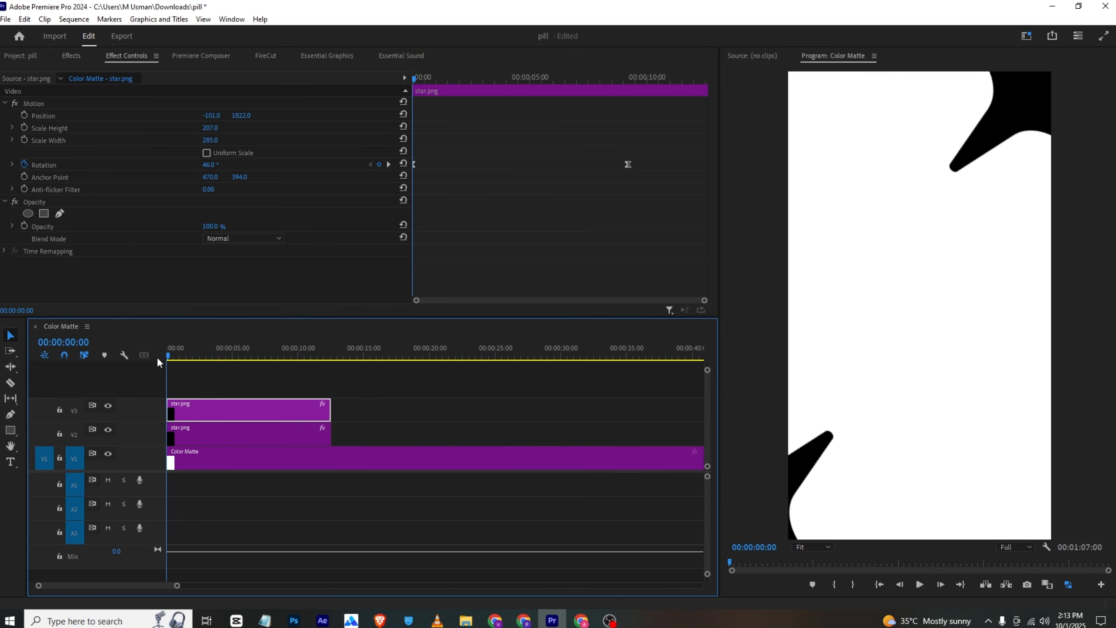
drag(204, 115, 210, 126)
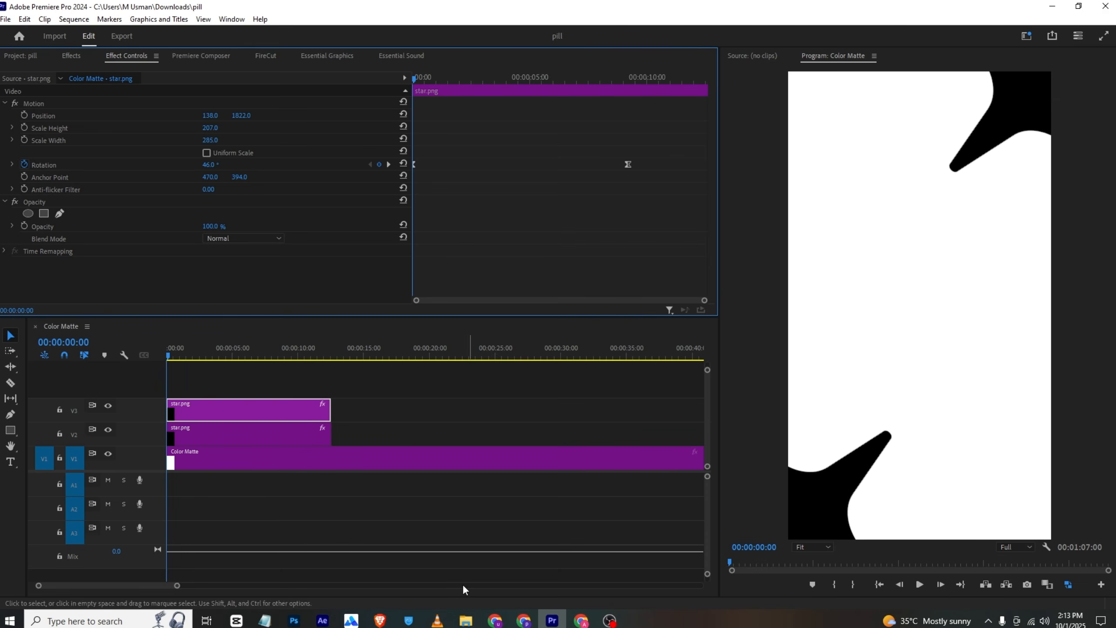
Apply VR Chromatic Aberrations to the V3 star with point of interest 510, 453, green aberration 14 and falloff distance 34
click(437, 619)
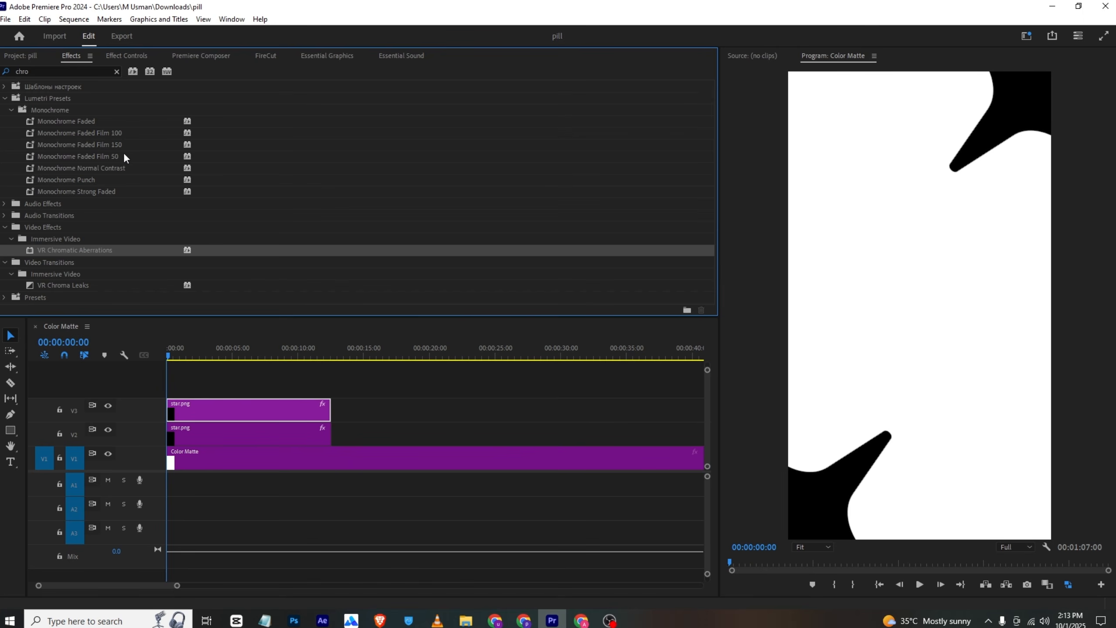
drag(54, 250, 188, 408)
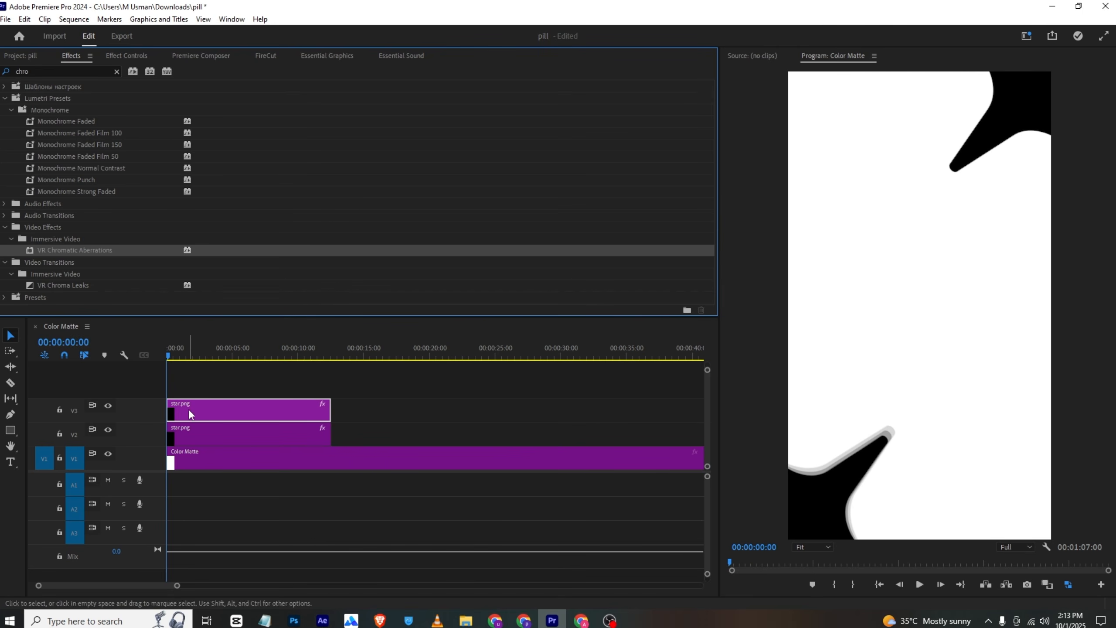
click(112, 53)
scroll(128, 179, down, 4)
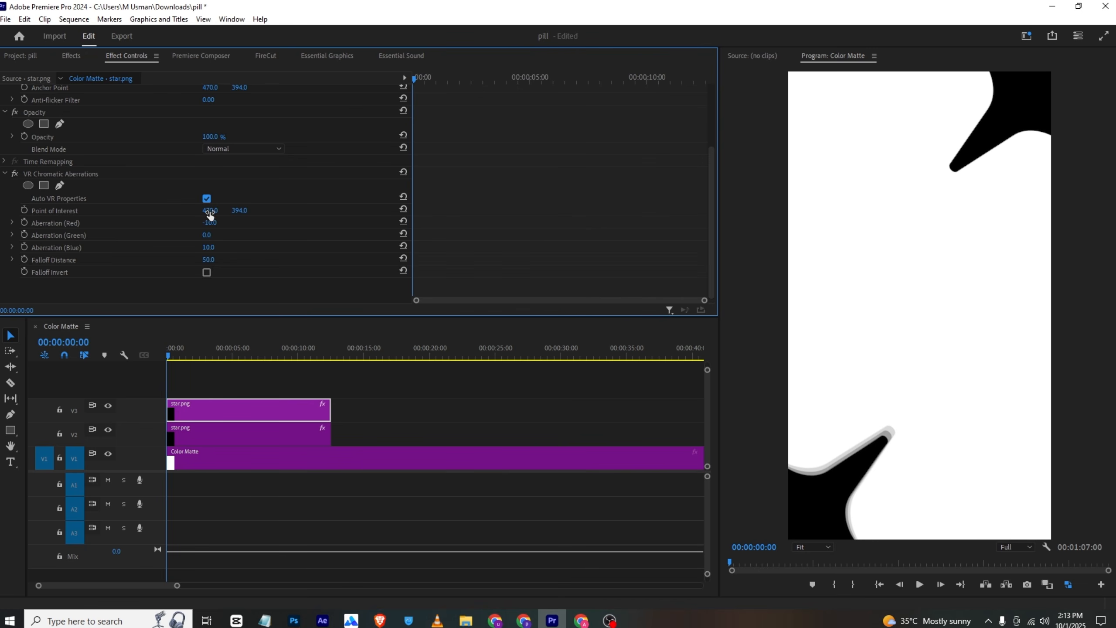
drag(210, 211, 265, 210)
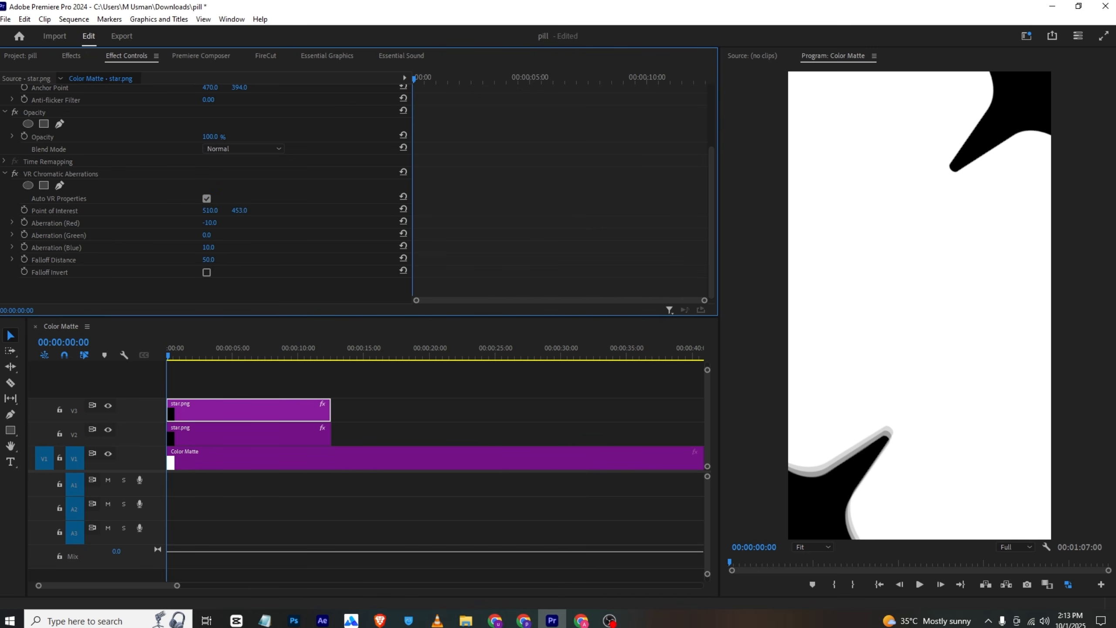
drag(219, 259, 215, 235)
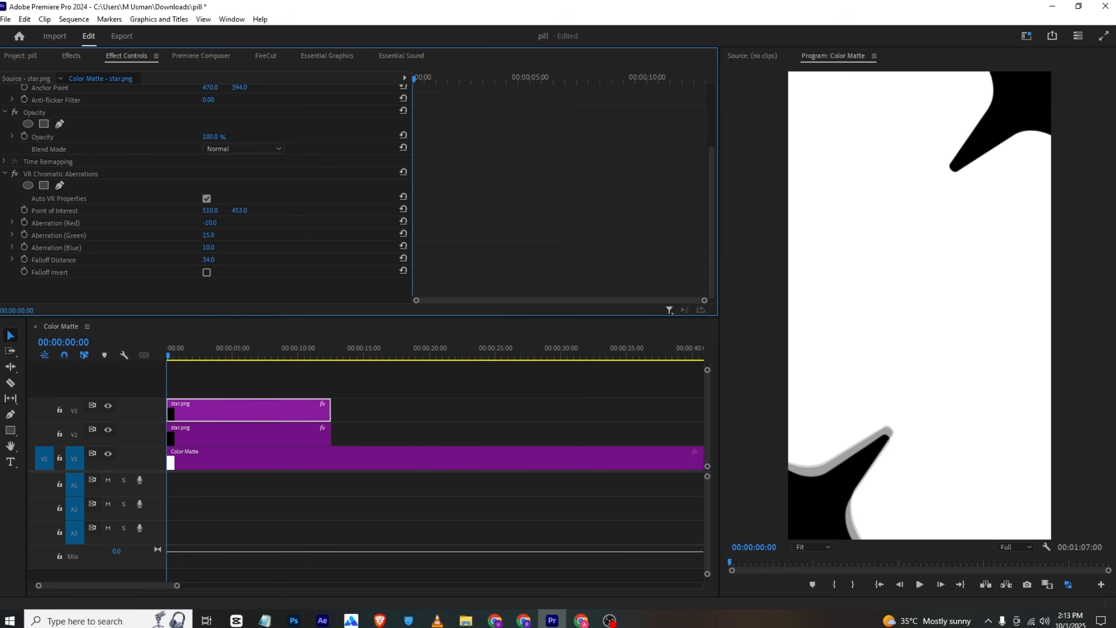
Copy the VR Chromatic Aberrations effect onto the V2 star clip and compare the look with the reference video in VLC
click(64, 175)
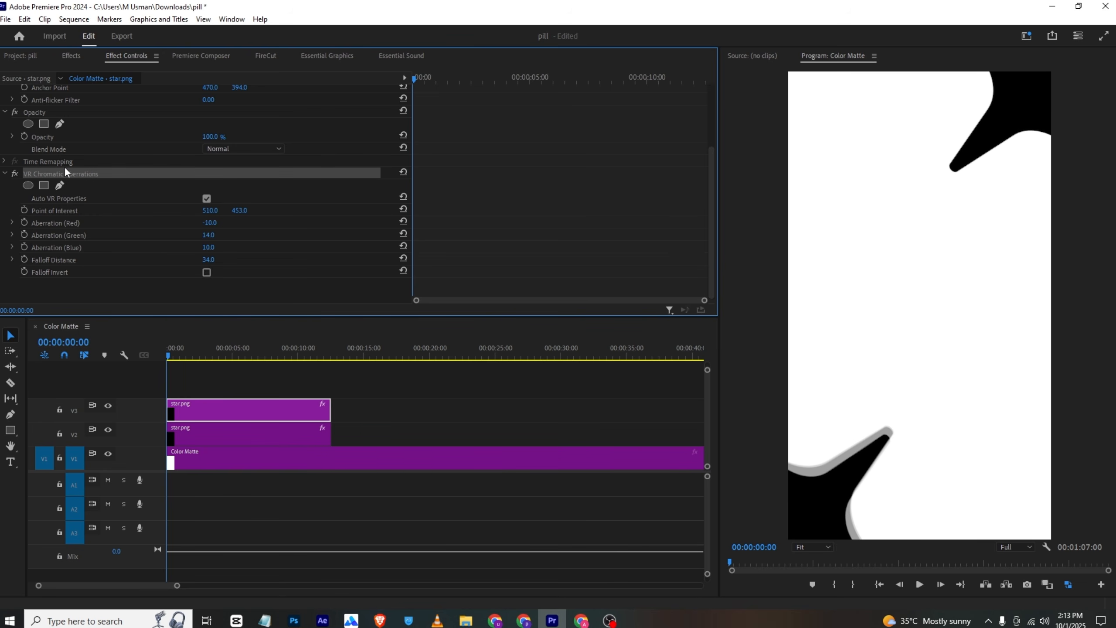
click(266, 437)
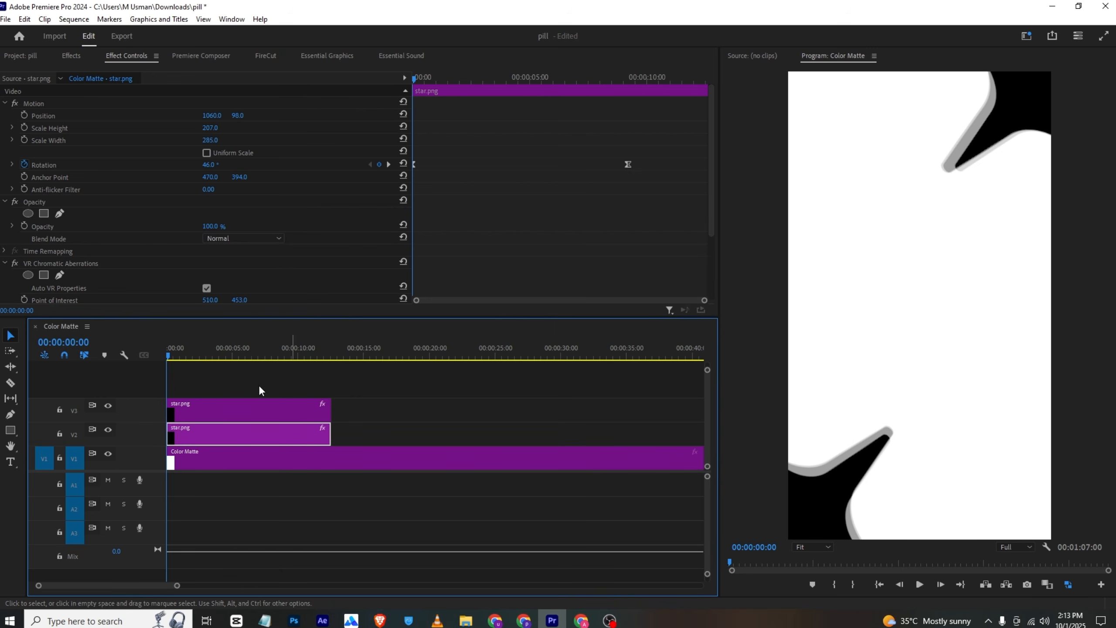
mouse_move(190, 363)
mouse_down()
mouse_move(228, 365)
mouse_move(208, 365)
mouse_up()
click(449, 621)
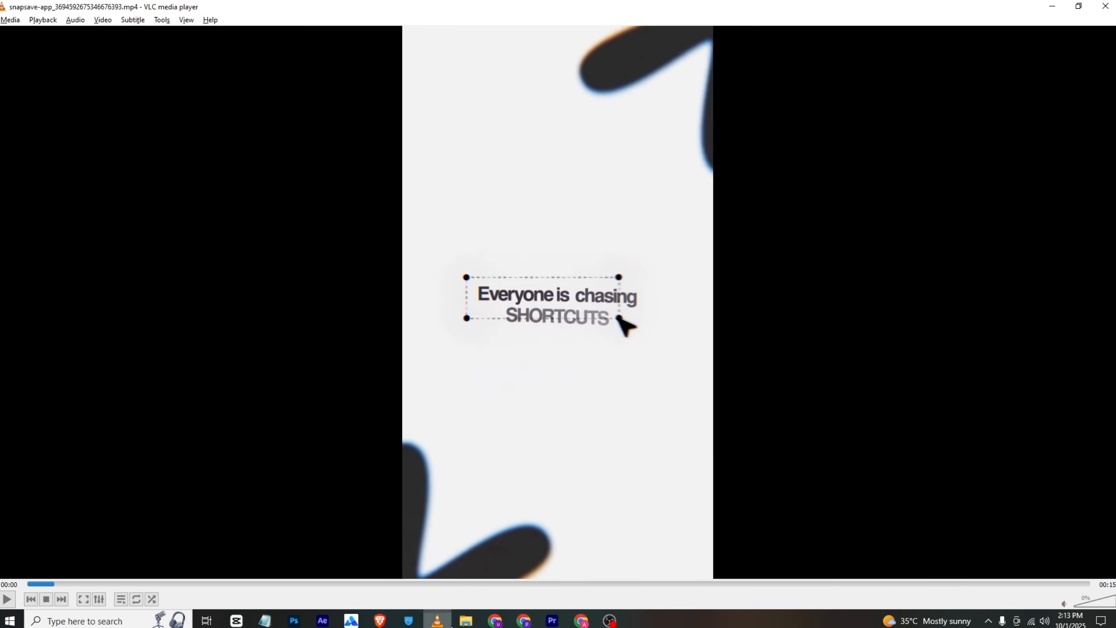
click(544, 612)
click(184, 358)
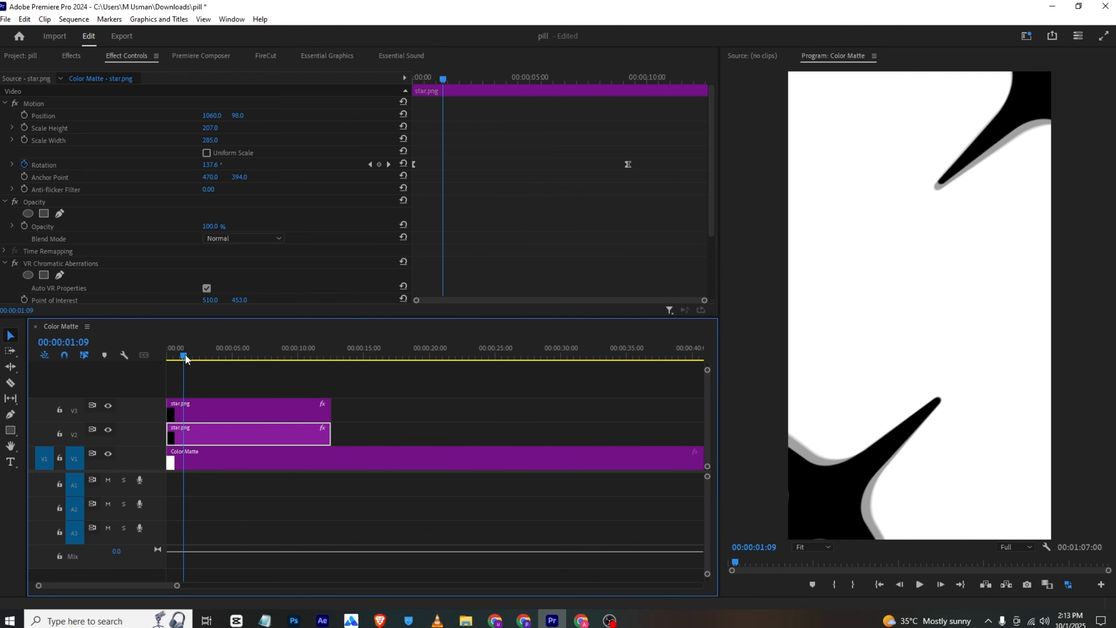
Set the V3 star's horizontal position to 41 and scrub through the animation to check its framing
drag(186, 359, 271, 358)
click(273, 411)
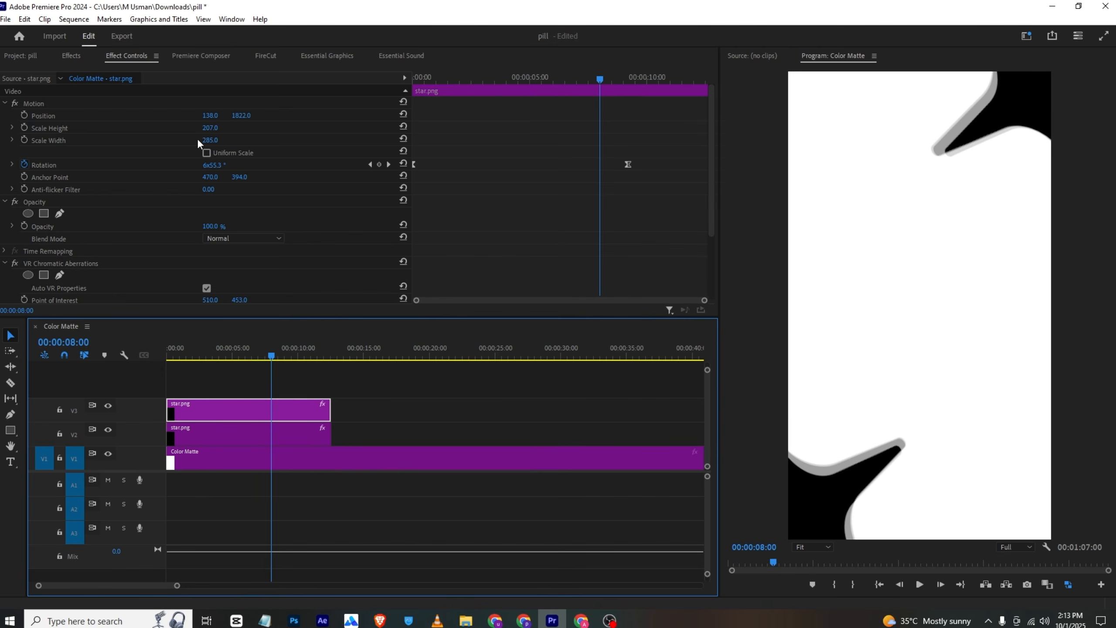
drag(211, 115, 158, 116)
drag(202, 354, 254, 355)
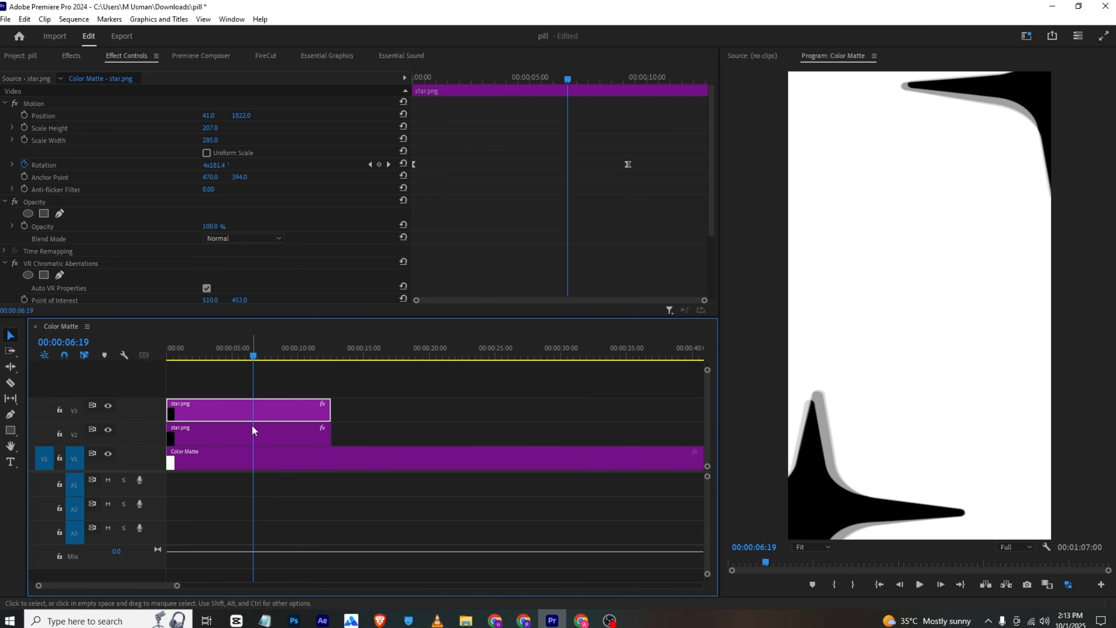
Set the V2 star's position to 1115, 62 and return the playhead to the start
click(253, 430)
drag(212, 115, 245, 115)
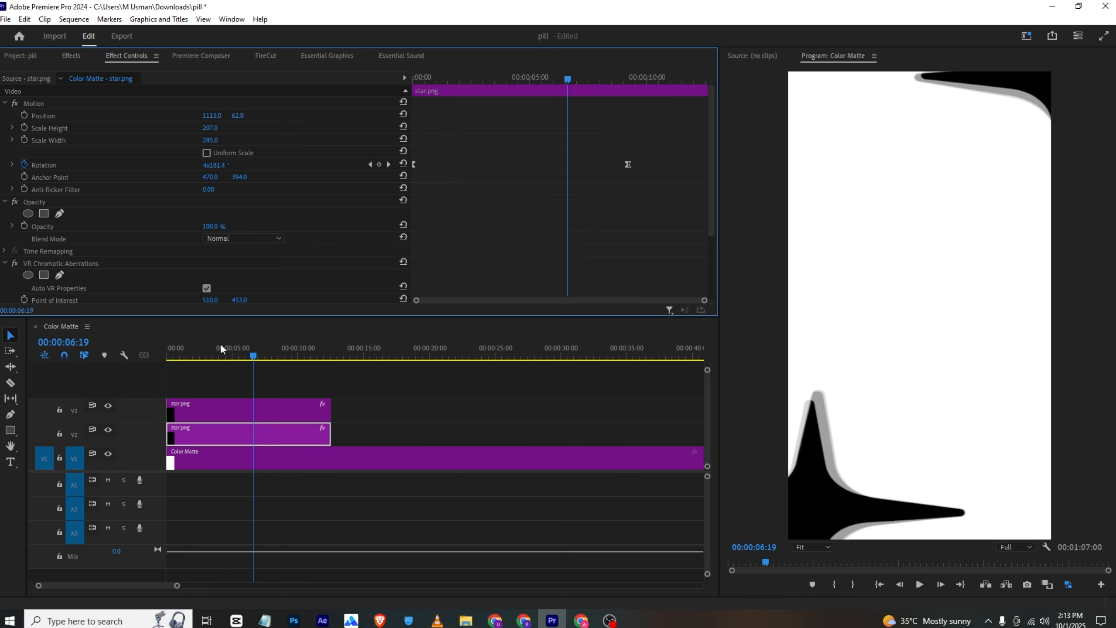
drag(221, 349, 162, 356)
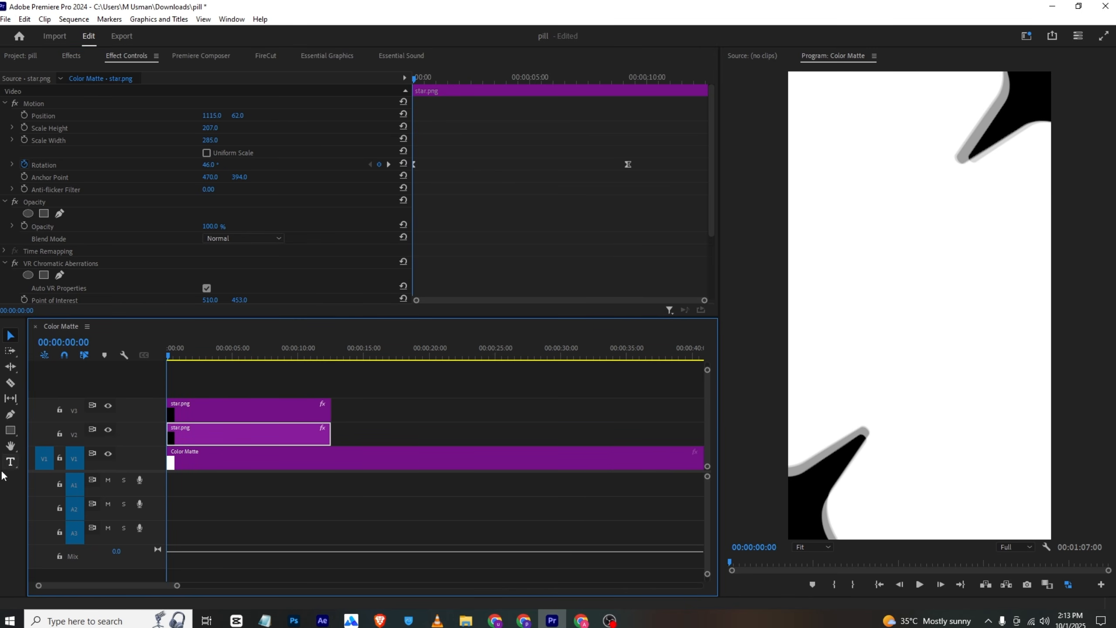
Add a text layer in the middle of the frame containing a row of about 20 hyphens as a dashed line
click(230, 385)
click(10, 461)
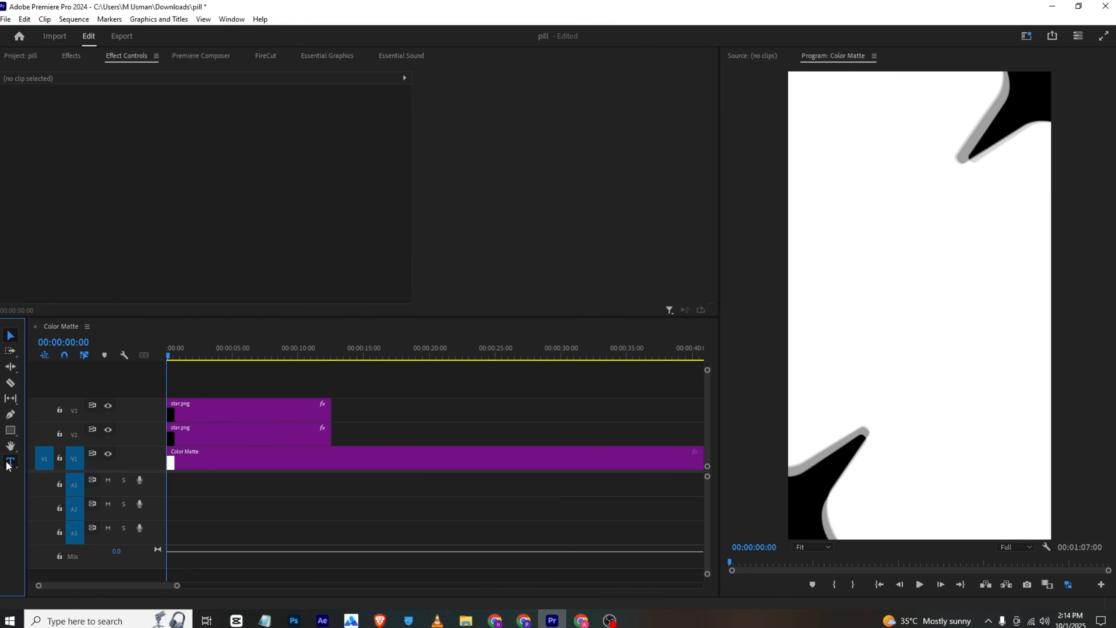
click(864, 262)
key(super+period)
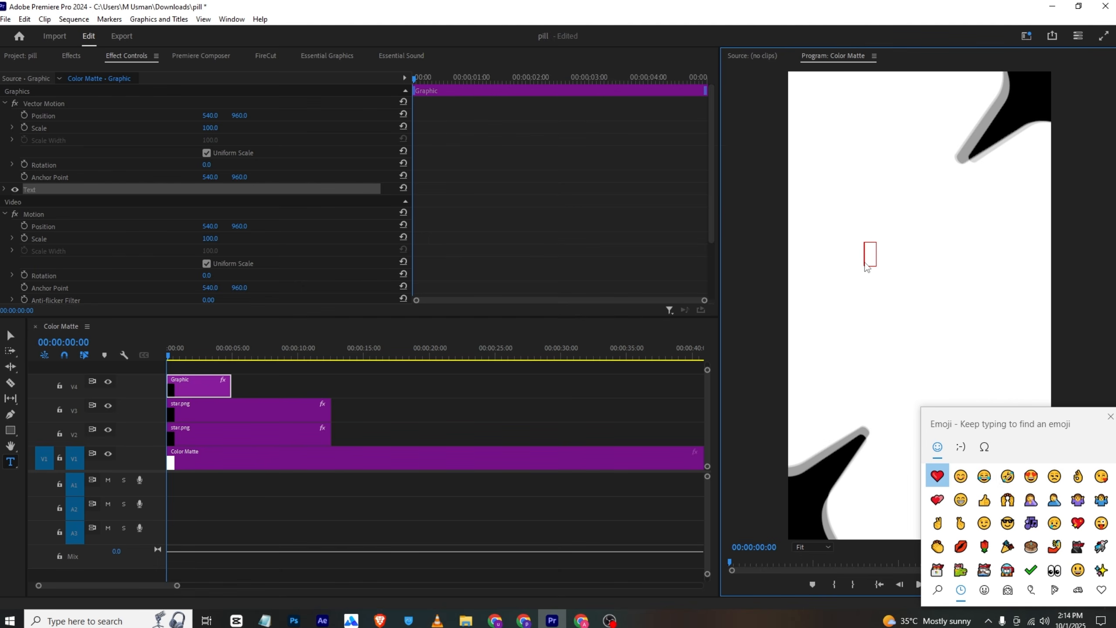
drag(1018, 431, 274, 111)
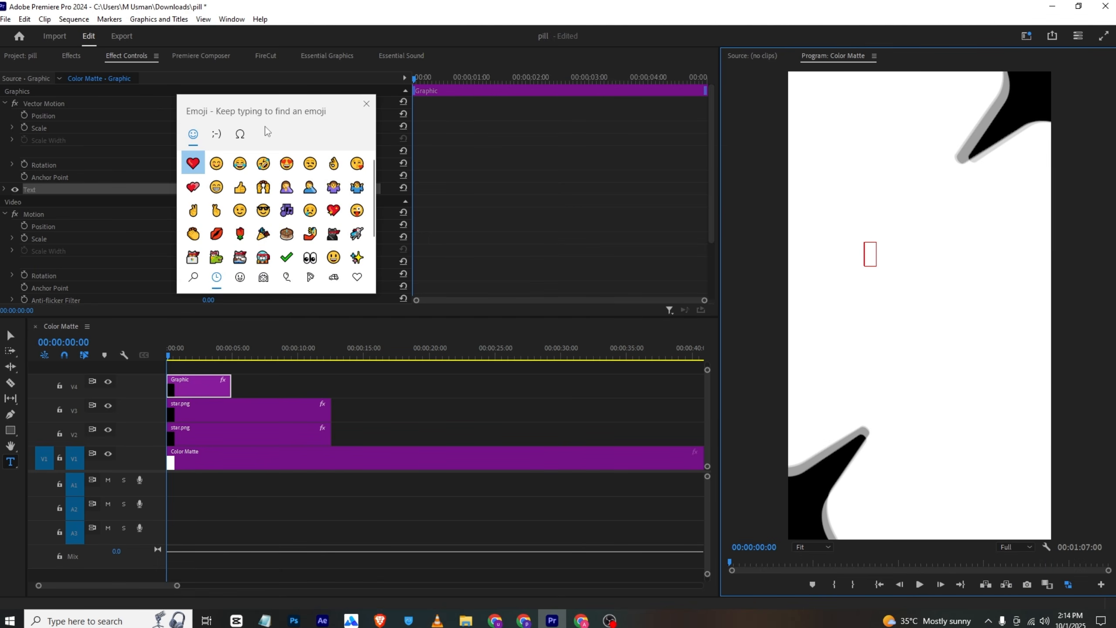
click(366, 105)
text(-)
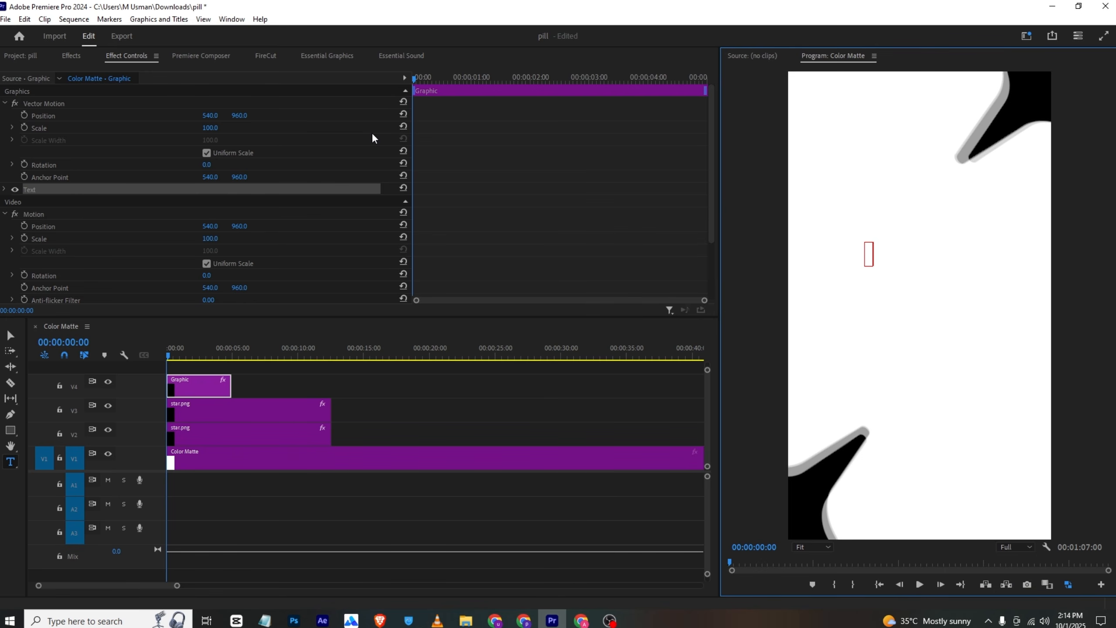
text(-------------------)
Set the fill colour of all the hyphens in the dashed-line text to black (000000)
click(897, 256)
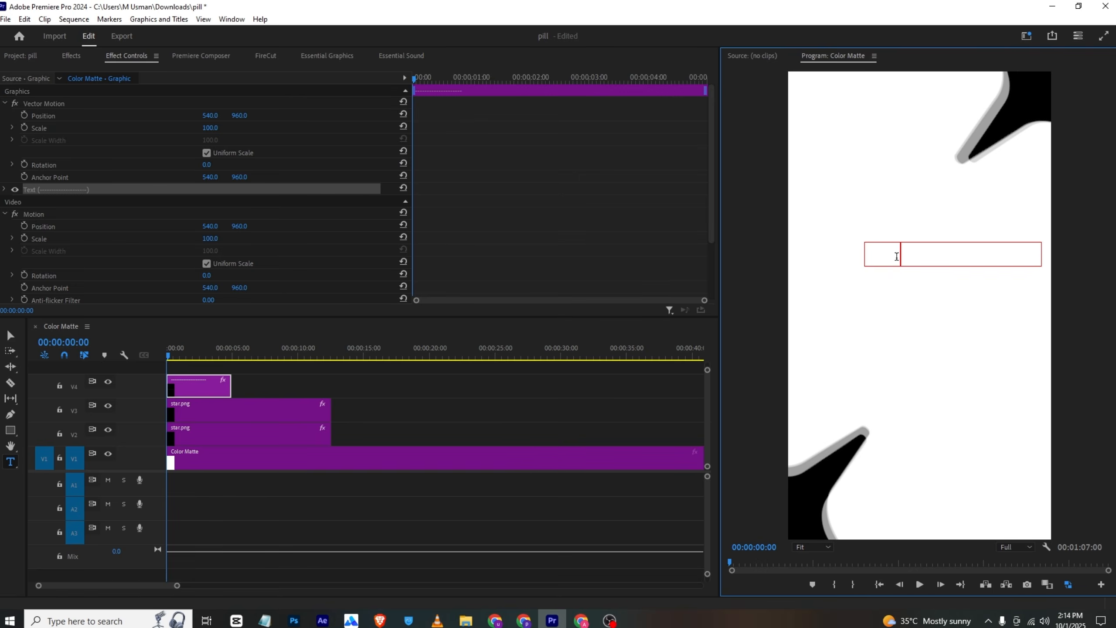
key(ctrl+a)
click(327, 55)
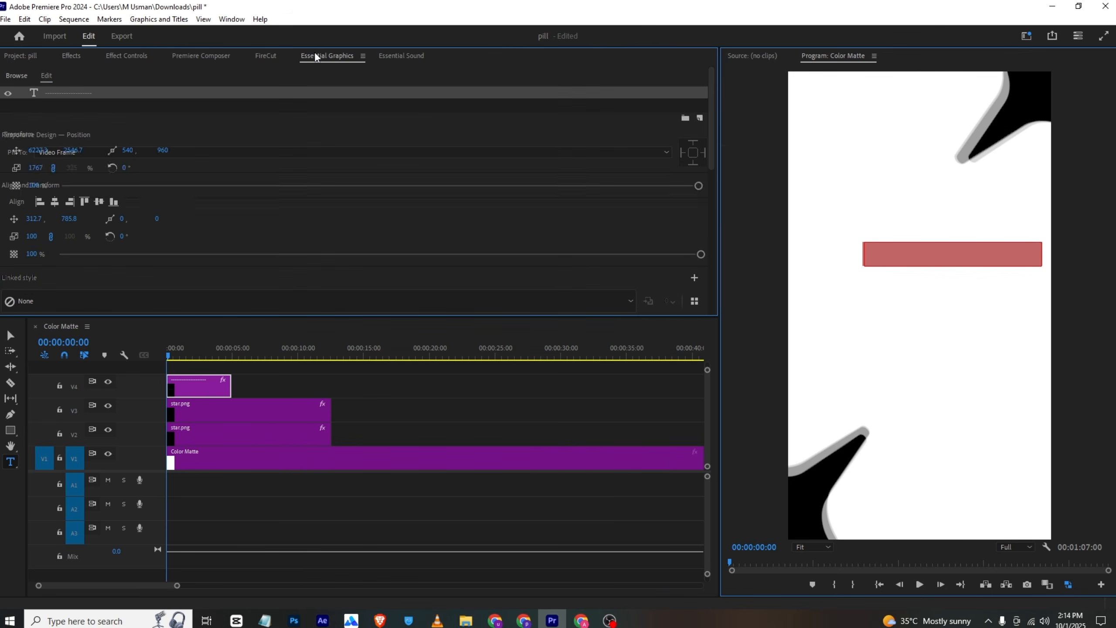
scroll(232, 133, down, 3)
click(40, 307)
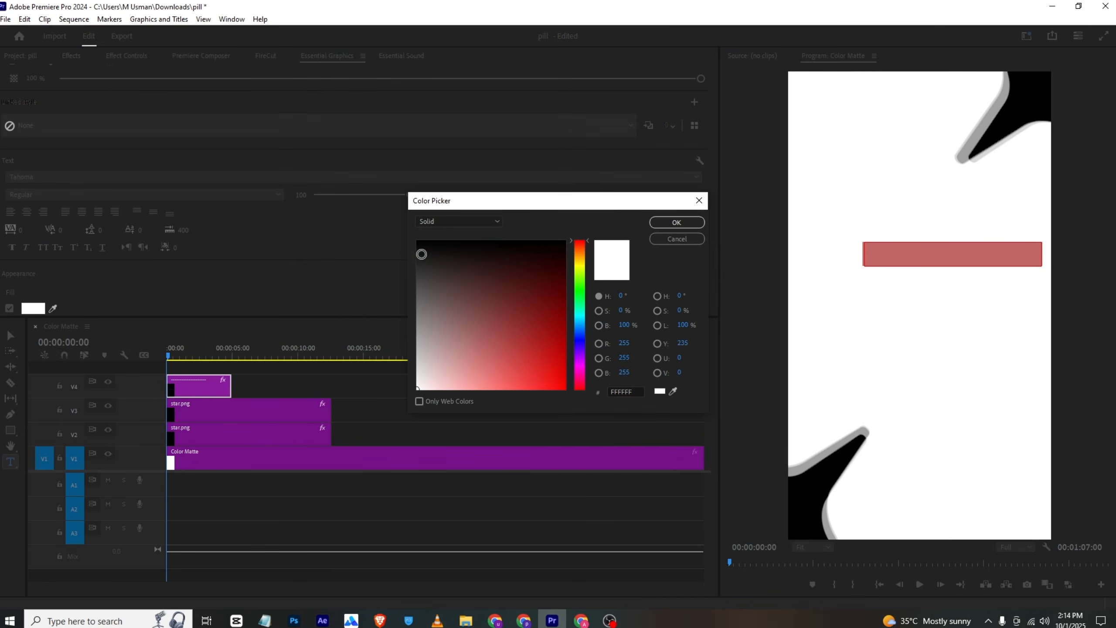
click(420, 249)
click(671, 224)
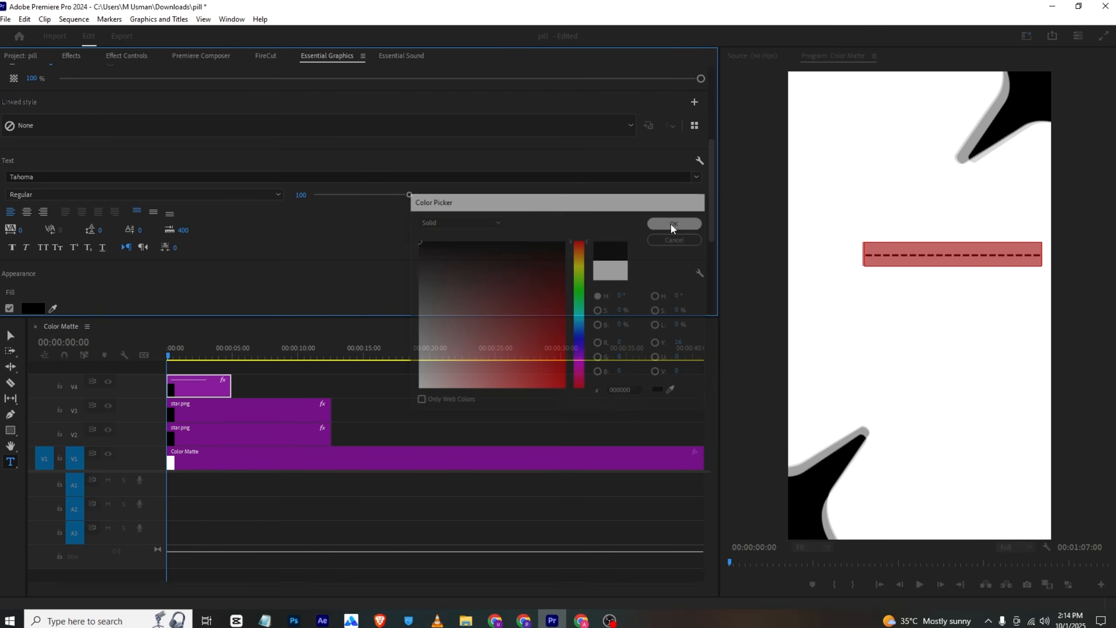
Set the dashed line's Vector Motion position to 424, 971 and its scale to 67
click(69, 57)
click(120, 56)
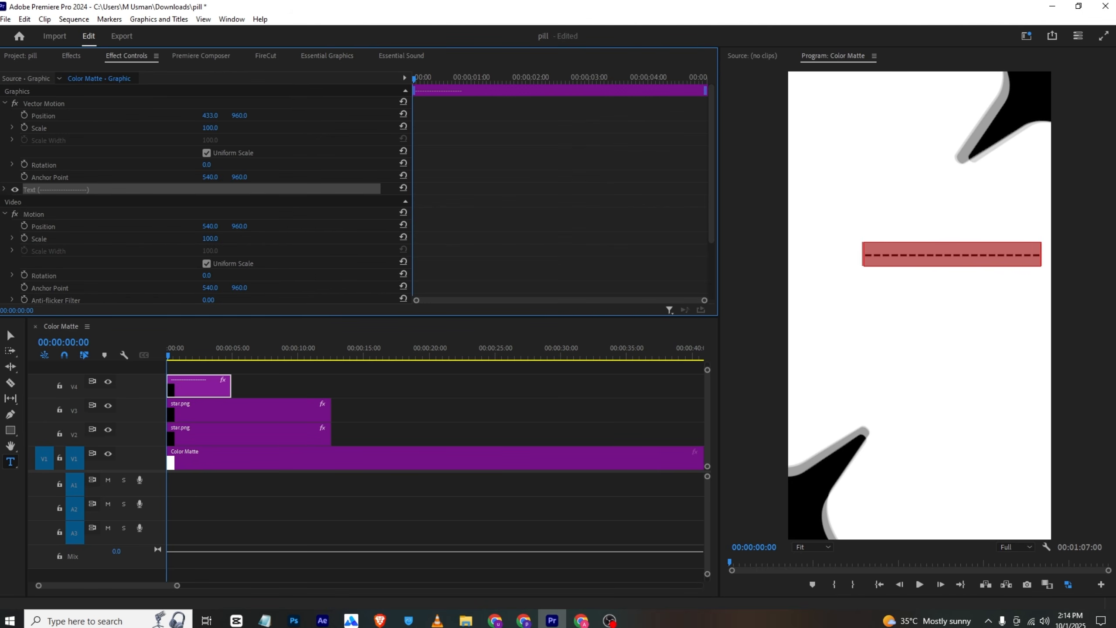
mouse_move(211, 116)
mouse_down()
mouse_move(164, 115)
mouse_move(244, 115)
mouse_move(181, 127)
mouse_move(226, 117)
mouse_move(207, 115)
mouse_up()
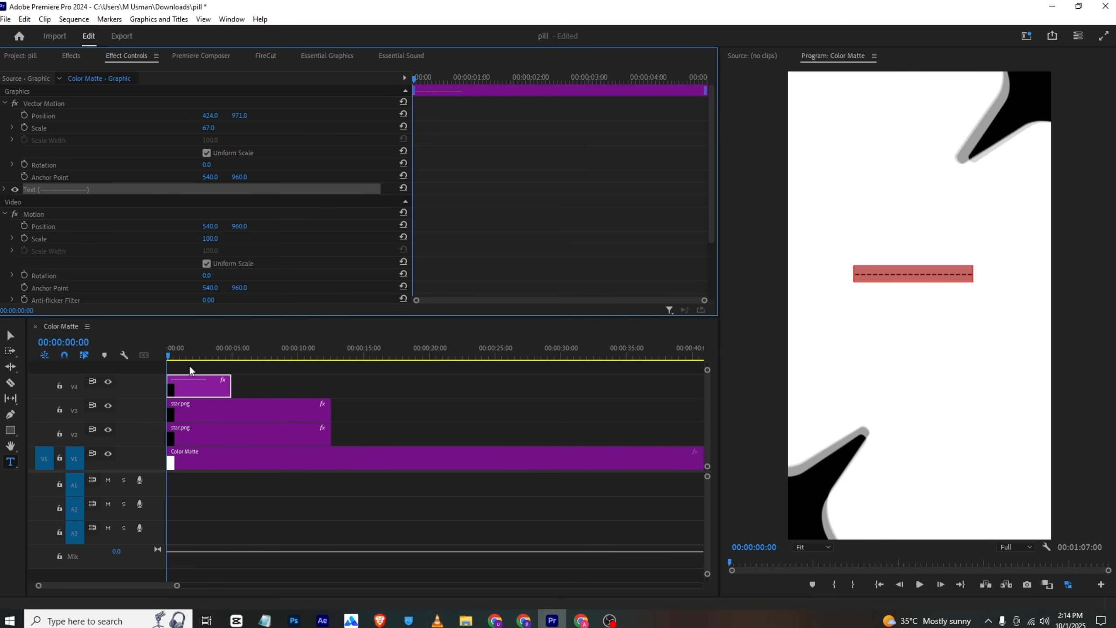
Extend the dashed-line clip to the end of the star clips and duplicate it onto V5 with vertical position 1115
drag(230, 386, 330, 386)
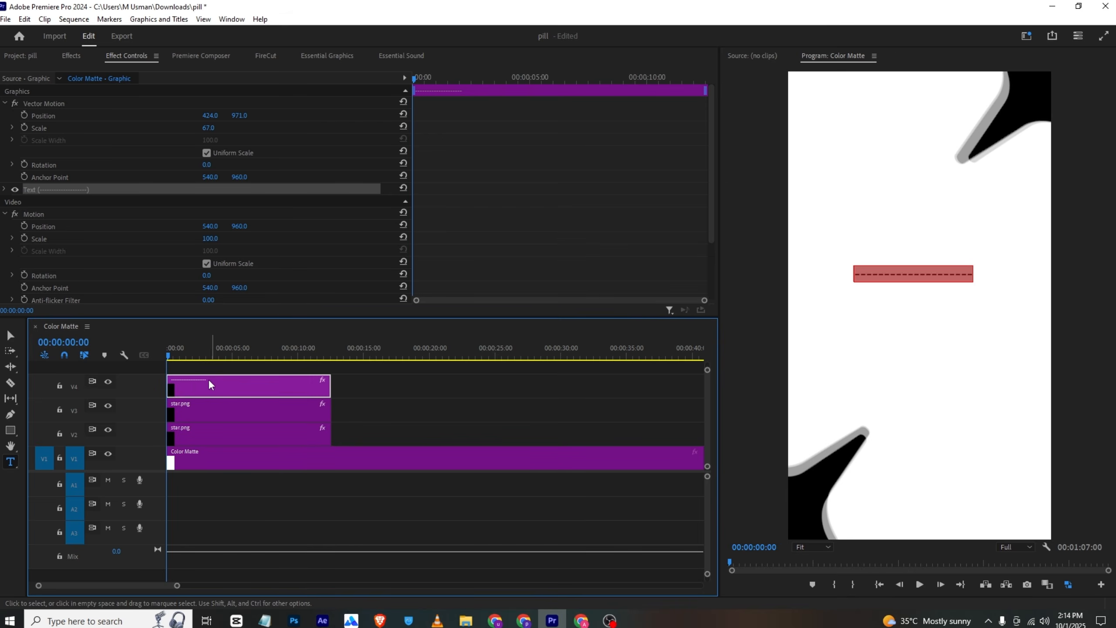
alt+drag(209, 378, 200, 367)
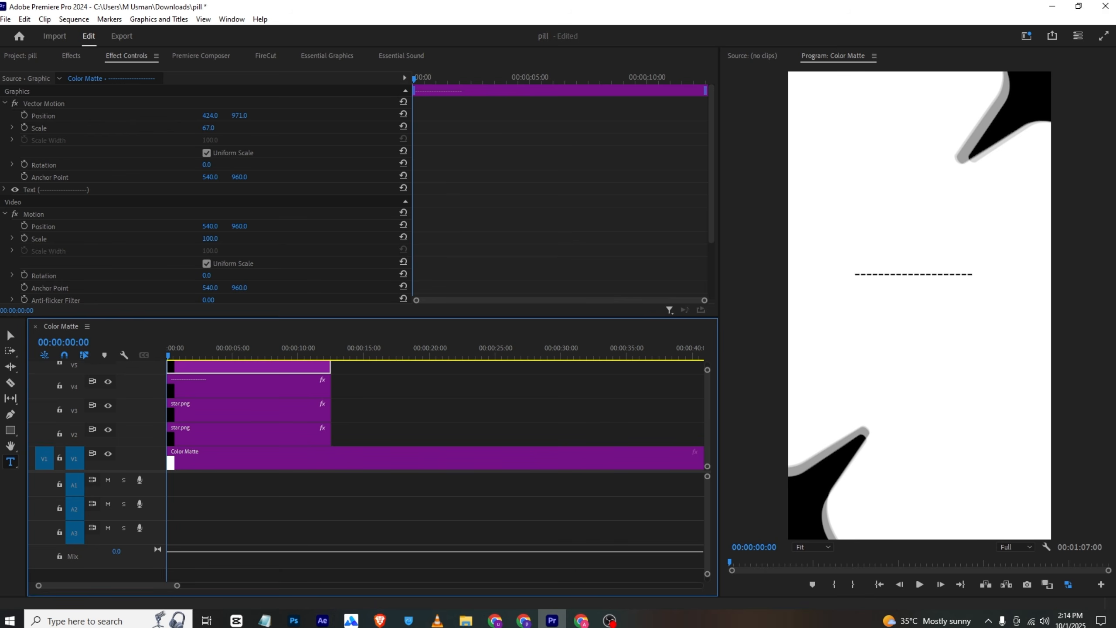
mouse_move(240, 115)
mouse_down()
mouse_move(256, 115)
mouse_move(240, 117)
mouse_up()
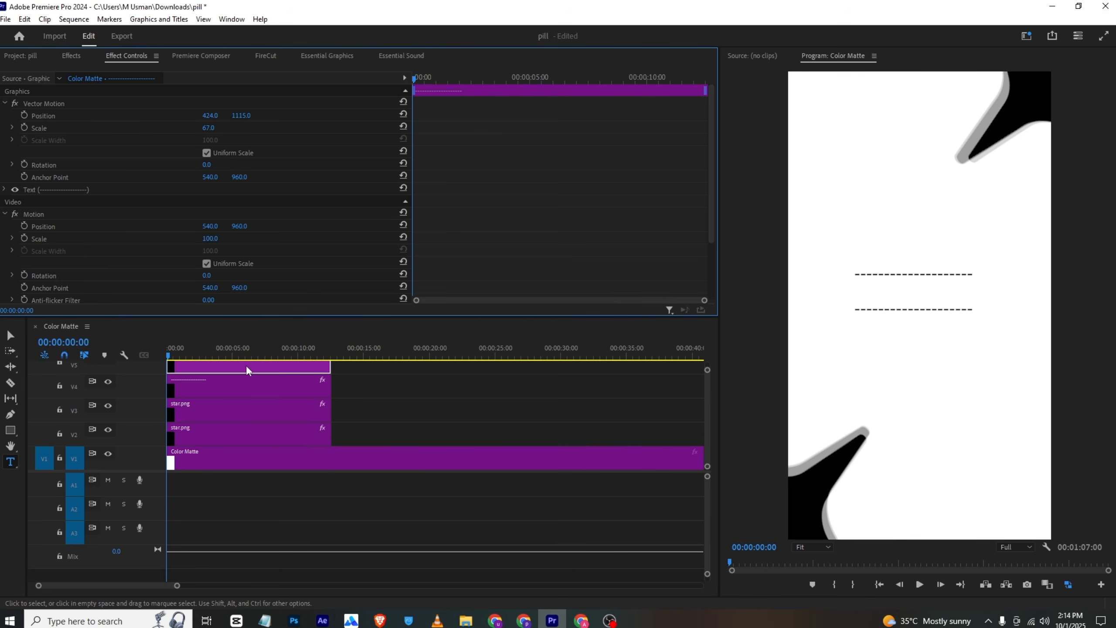
Duplicate the lower dashed line onto V6, set the copy's vertical position to 1111 and rotate it 90°
drag(707, 369, 707, 364)
drag(204, 398, 207, 375)
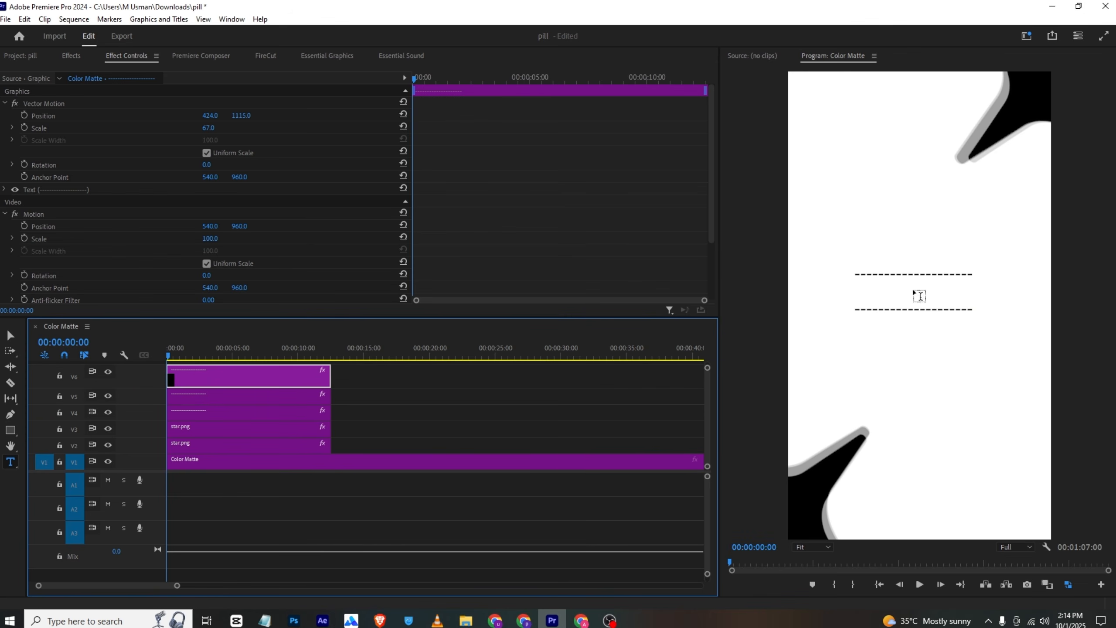
drag(240, 116, 238, 115)
mouse_move(211, 166)
mouse_down()
mouse_move(239, 166)
mouse_move(212, 164)
mouse_up()
click(213, 165)
text(90)
key(Return)
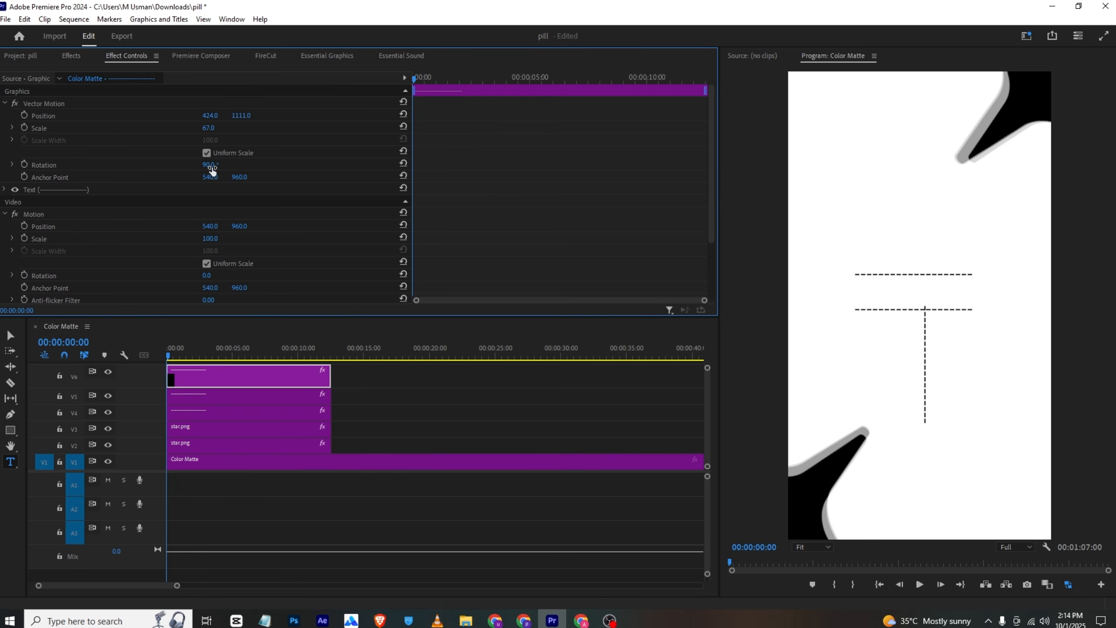
Delete hyphens from the vertical dashed line until it is about as long as the gap between the two horizontal lines
click(925, 329)
key(BackSpace)
key(BackSpace)
key(BackSpace)
key(BackSpace)
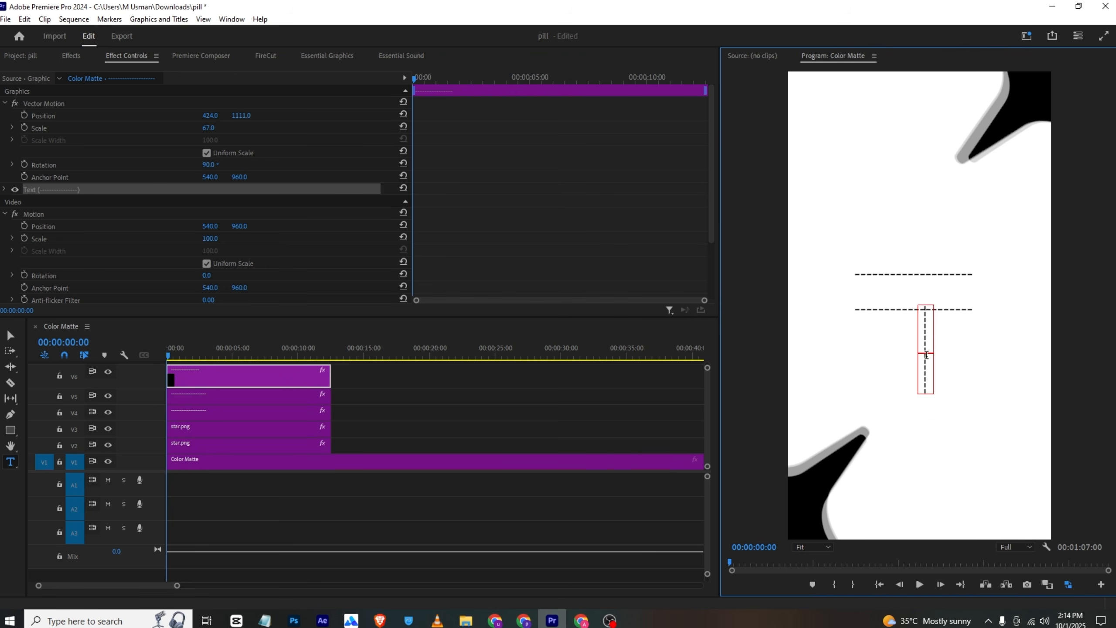
key(BackSpace)
key(BackSpace)
key(BackSpace)
key(BackSpace)
key(BackSpace)
key(BackSpace)
key(BackSpace)
key(BackSpace)
key(BackSpace)
key(BackSpace)
Move the vertical dashed line to position 146, 971 so it joins the left ends of the horizontal lines
drag(243, 122, 95, 115)
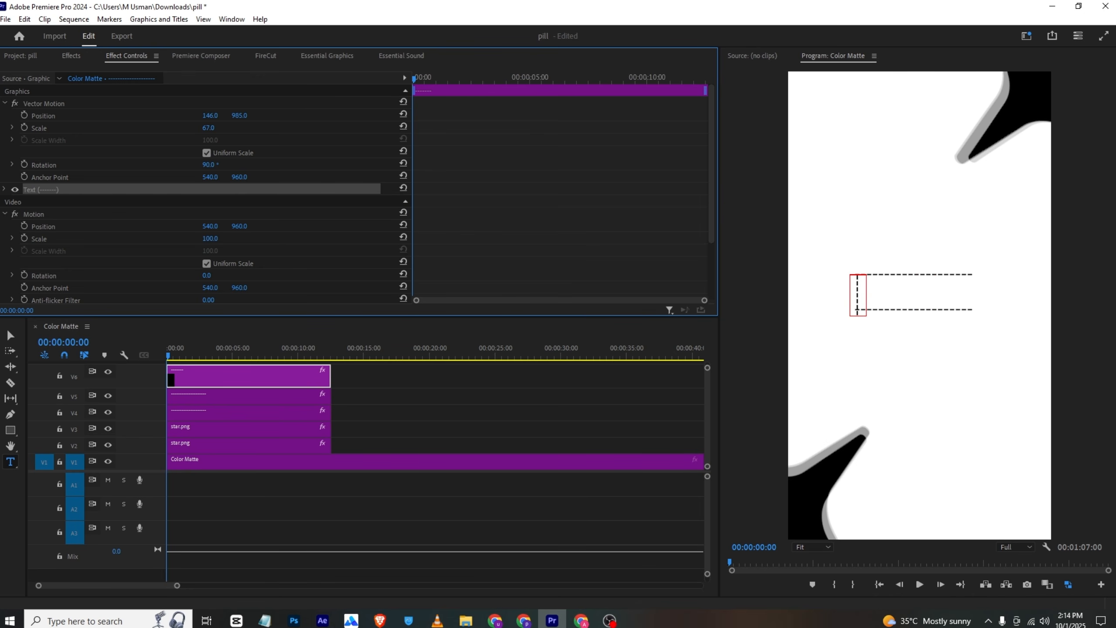
drag(239, 115, 233, 115)
click(358, 368)
Duplicate the vertical dashed line onto V7 and set the copy's horizontal position to 614 to close the box's right side
click(240, 374)
drag(210, 381, 208, 362)
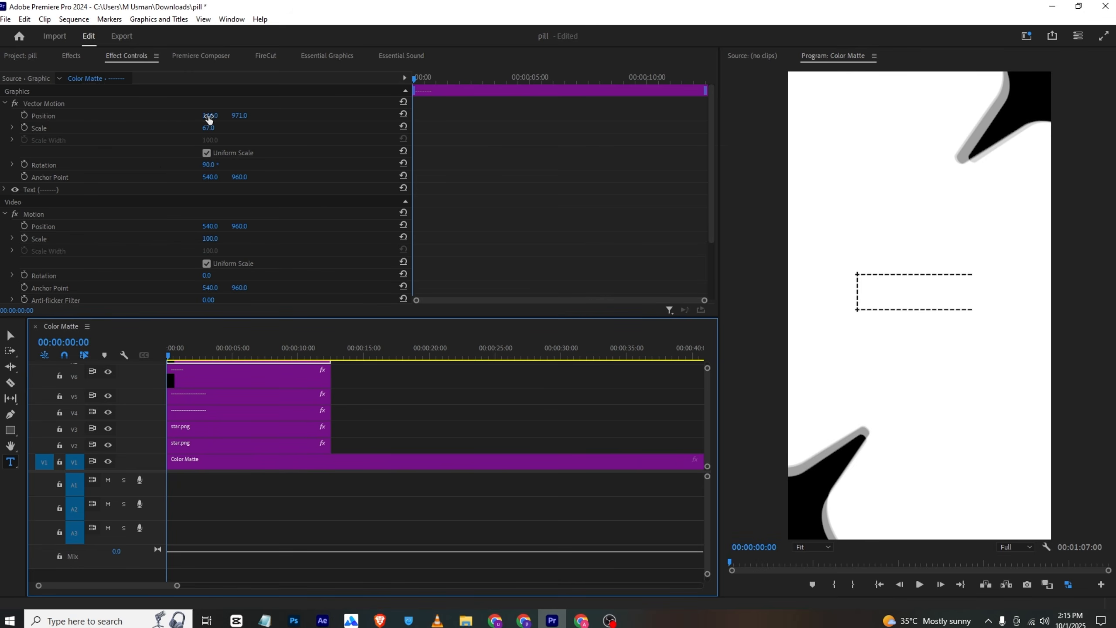
drag(209, 118, 239, 119)
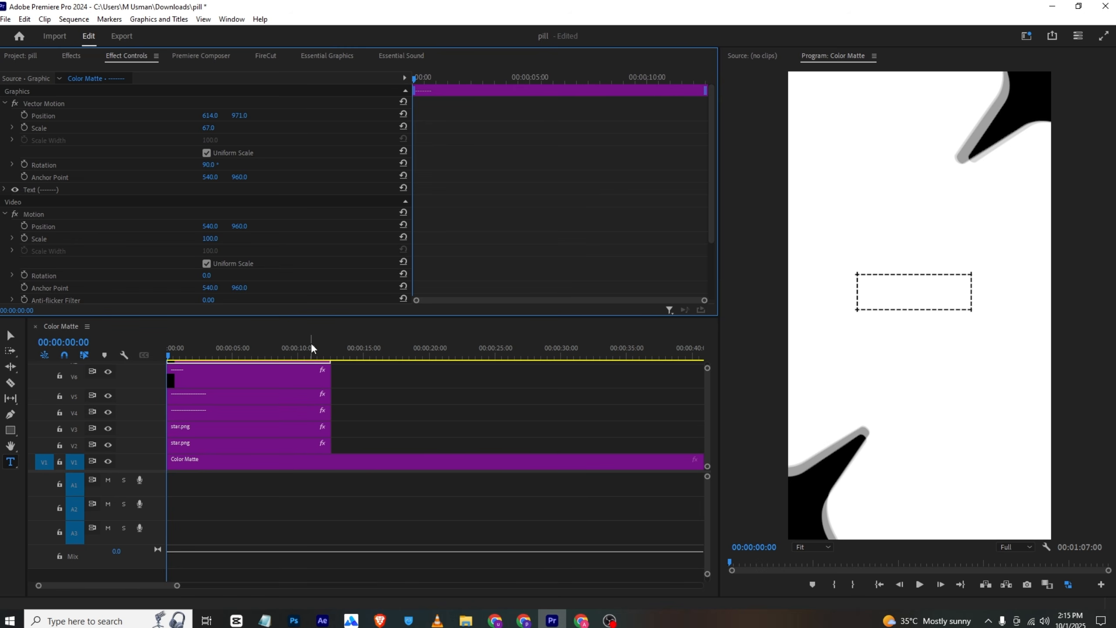
Try to nest the four dashed-line clips on V4 to V7 into one sequence
drag(356, 364, 306, 381)
drag(708, 369, 707, 365)
drag(417, 379, 269, 429)
right_click(269, 429)
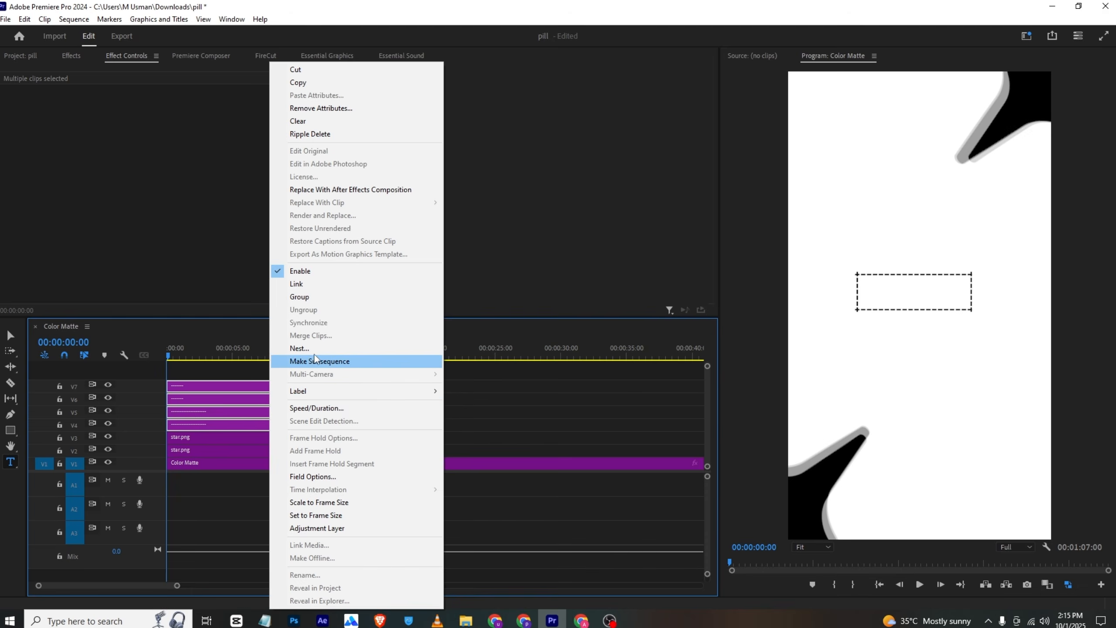
click(412, 361)
click(543, 321)
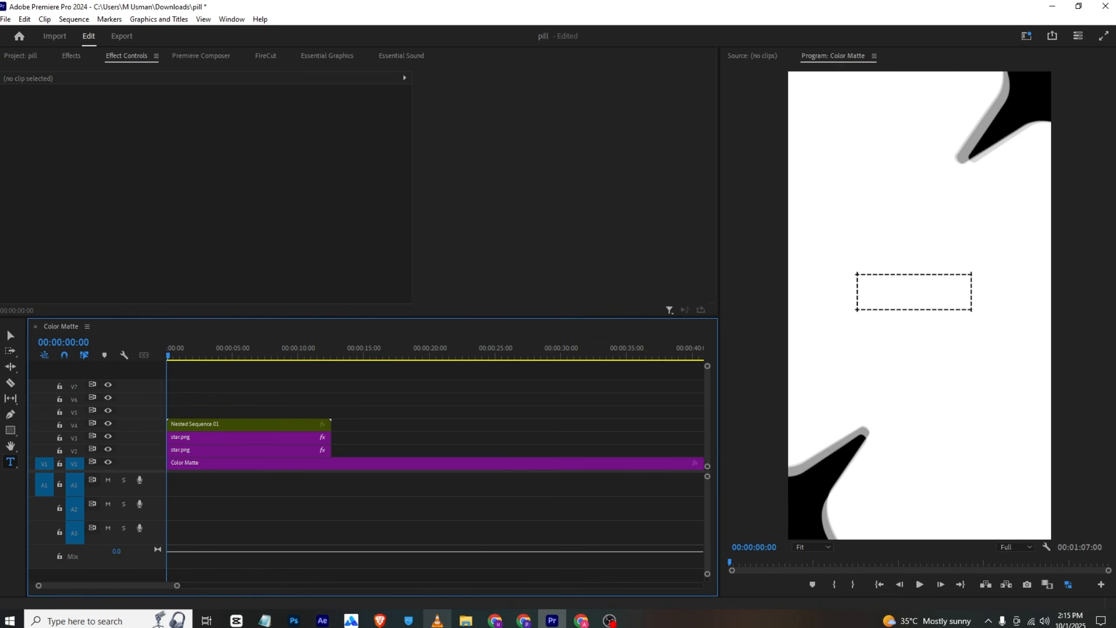
Check the reference video in VLC and undo the nesting of the dashed-line clips
click(437, 620)
key(alt+Tab)
key(ctrl+z)
key(alt+Tab)
key(alt+Tab)
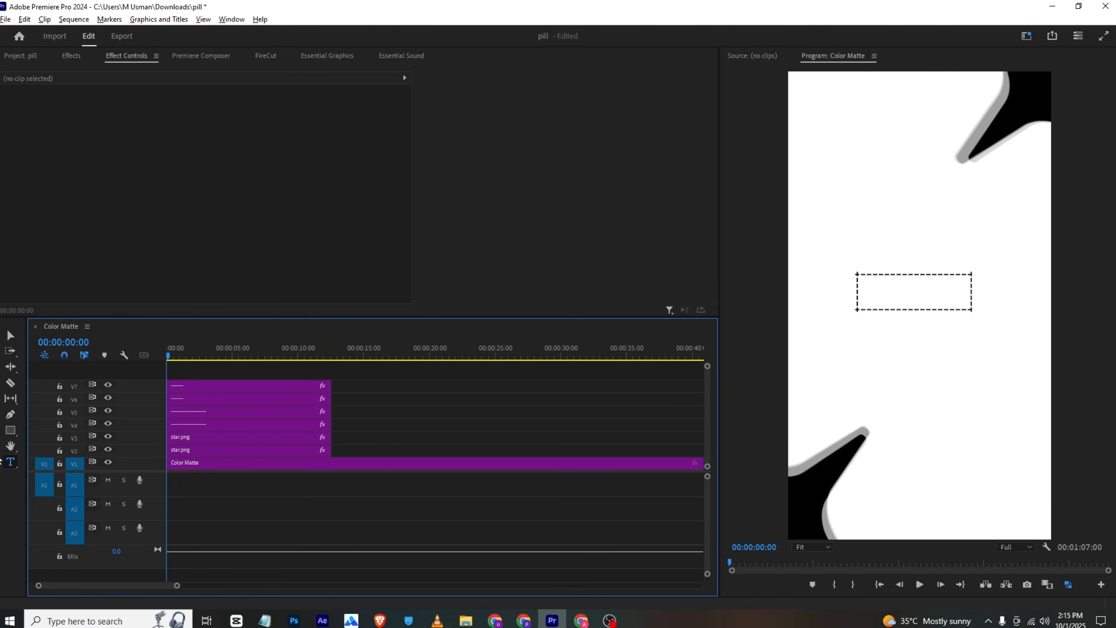
Draw a small circle of about 48 by 48 on the dashed box's upper-left corner with the Ellipse tool
click(10, 431)
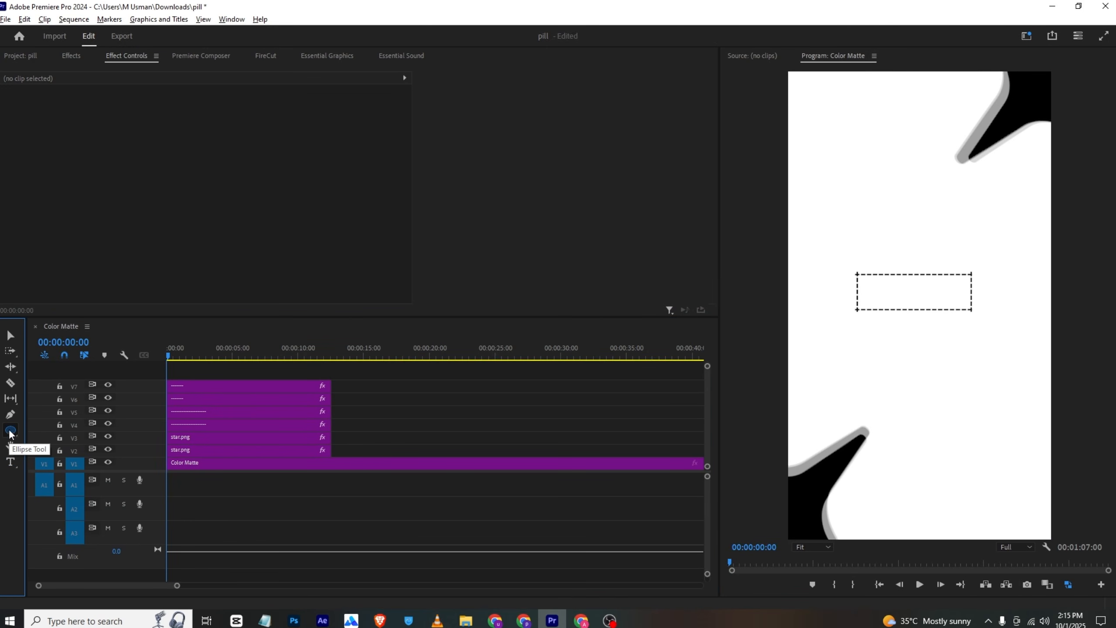
drag(10, 435, 23, 438)
drag(852, 268, 853, 269)
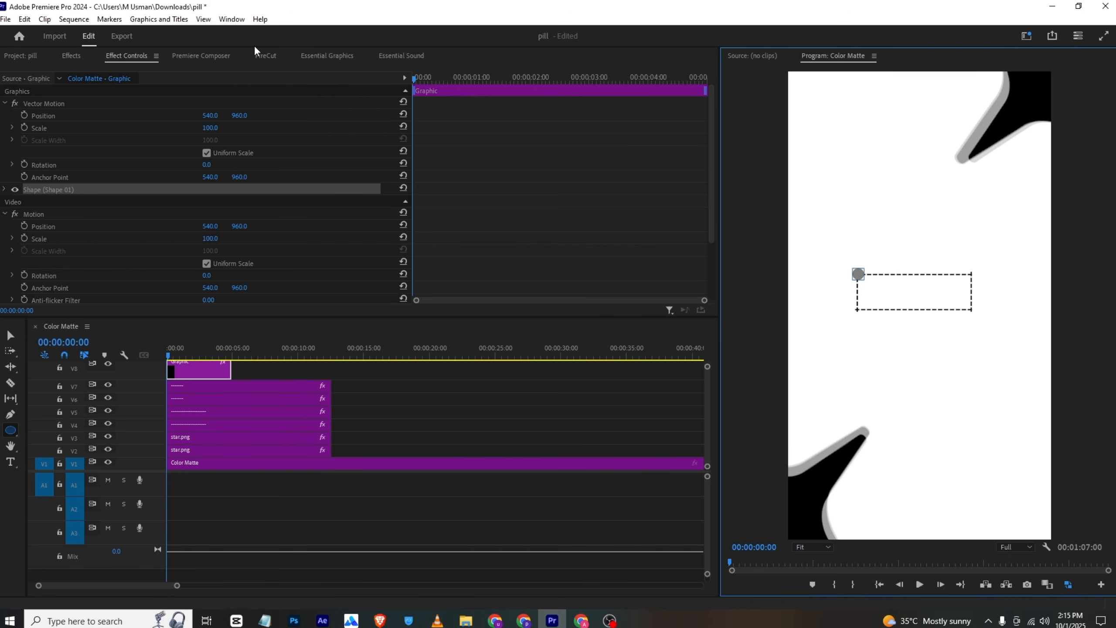
Change the circle's fill colour to black
click(327, 55)
scroll(80, 182, down, 5)
click(33, 178)
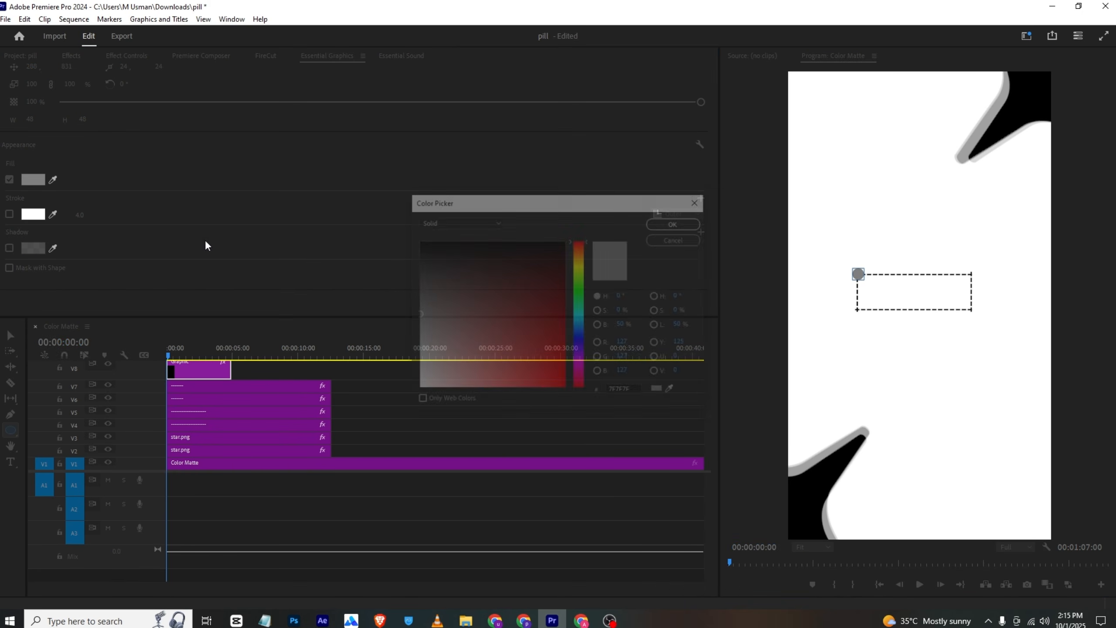
drag(426, 256, 349, 211)
click(682, 225)
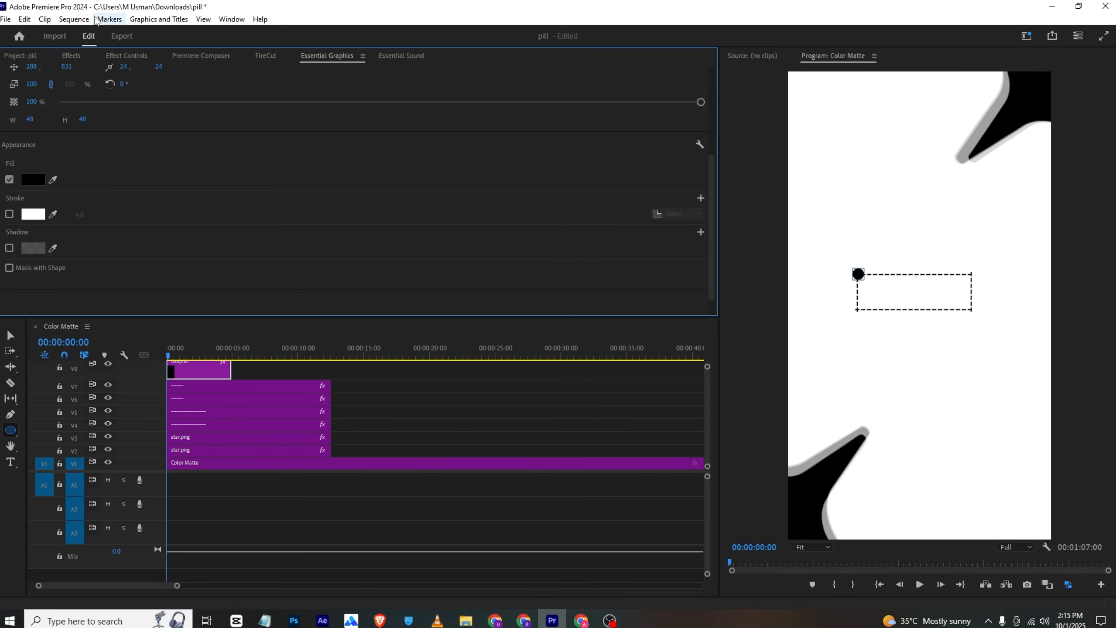
Set the circle's scale to 95 and vertical position to 957, extend its clip to the other clips' end, and check the reference video in VLC
click(125, 55)
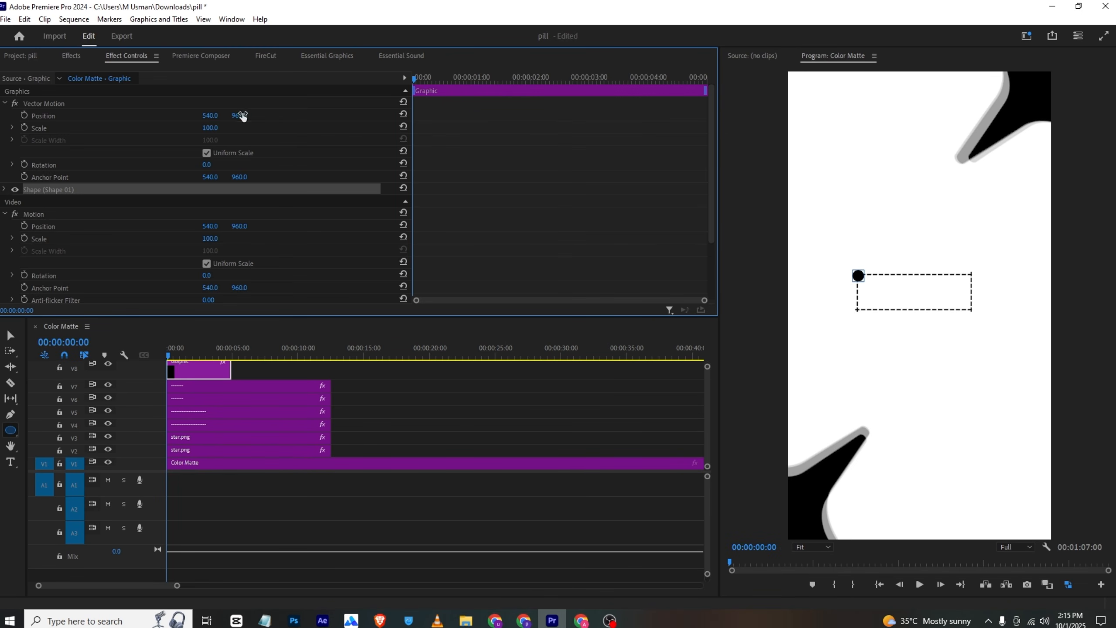
mouse_move(218, 127)
mouse_down()
mouse_move(214, 115)
mouse_move(226, 116)
mouse_up()
scroll(188, 137, down, 3)
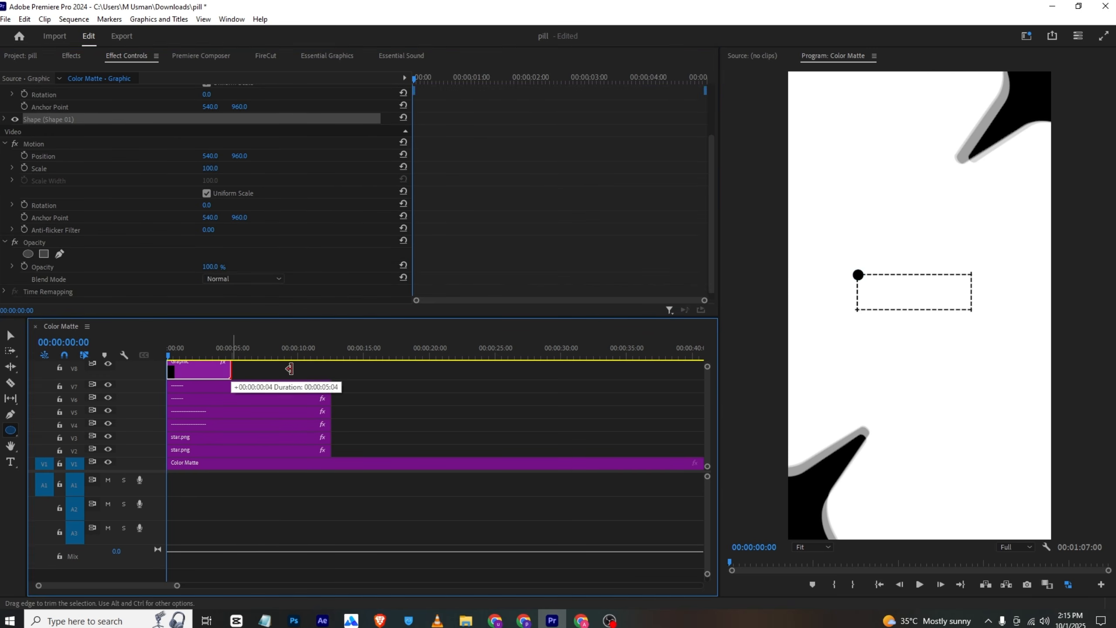
drag(230, 370, 336, 370)
key(alt+Tab)
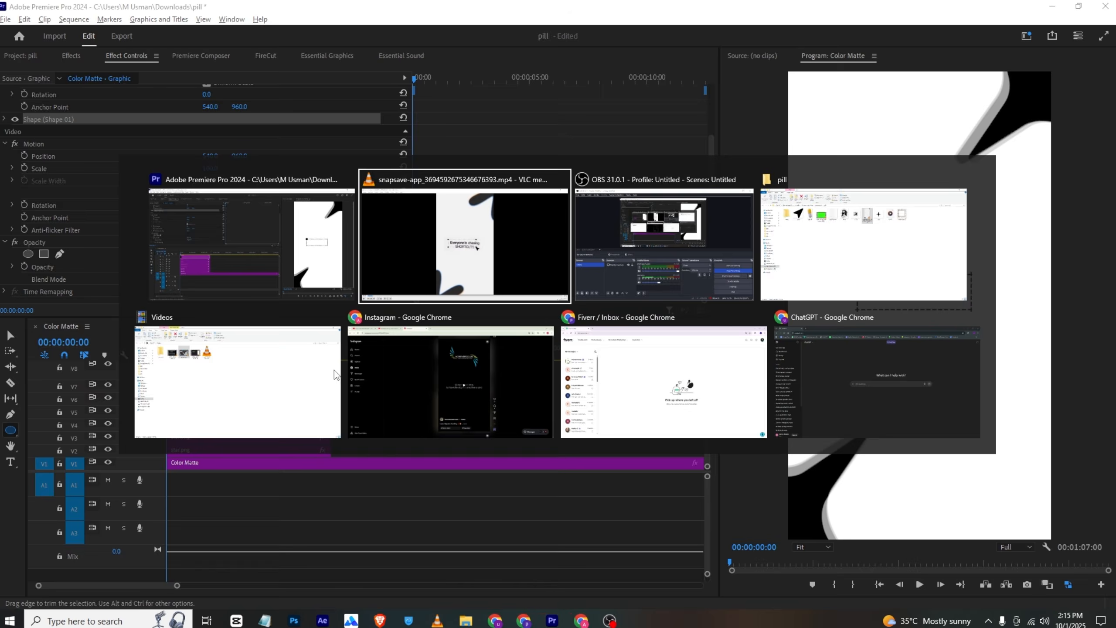
key(alt+Tab)
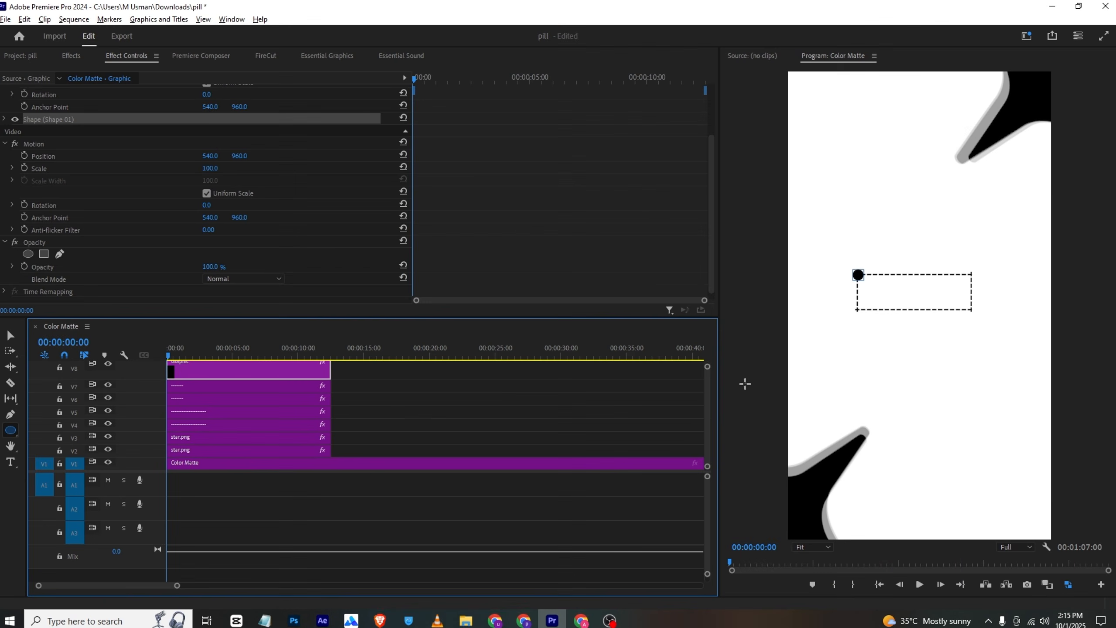
Duplicate the circle onto V9 and V10, placing the copies on the box's right corners at 991, 957 and 991, 1100
drag(707, 369, 707, 364)
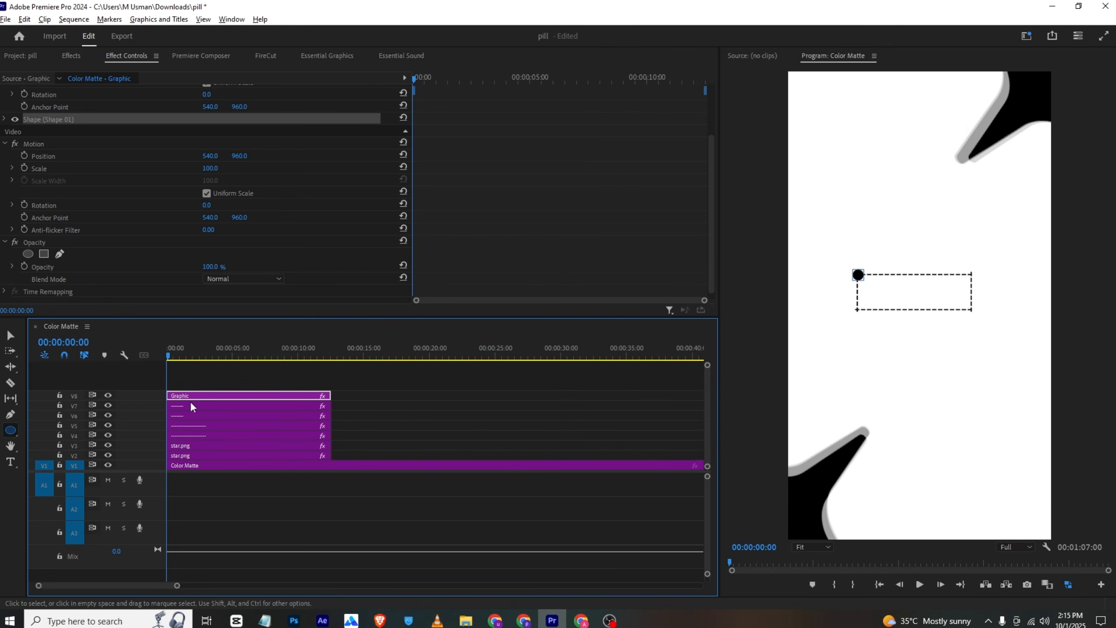
drag(190, 401, 193, 380)
click(194, 382)
drag(211, 116, 457, 116)
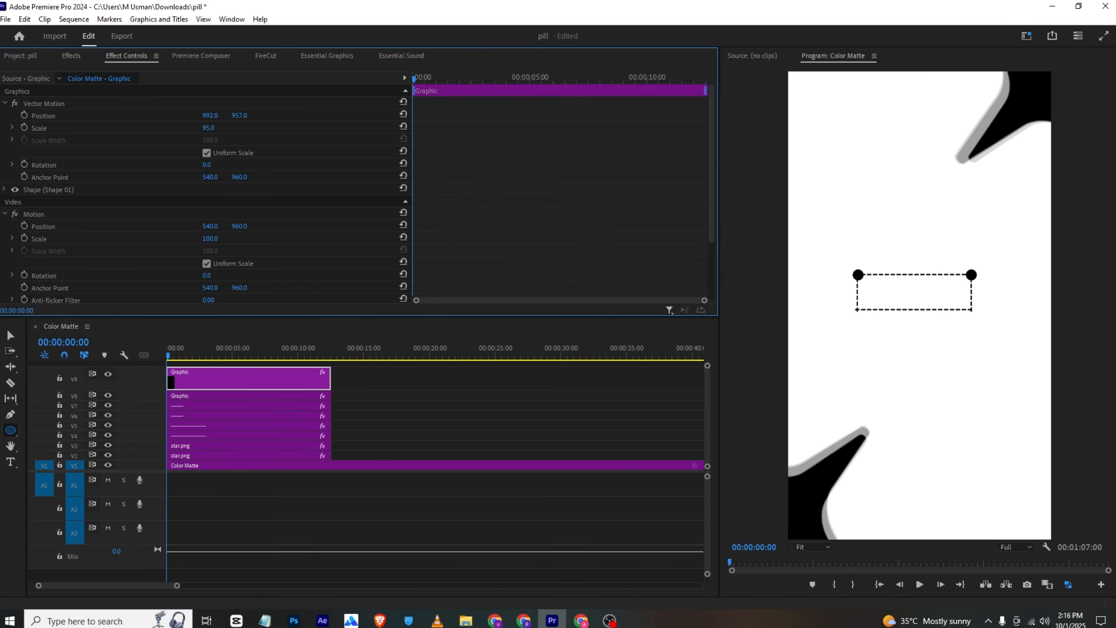
drag(214, 116, 214, 119)
drag(189, 380, 191, 362)
drag(249, 116, 301, 116)
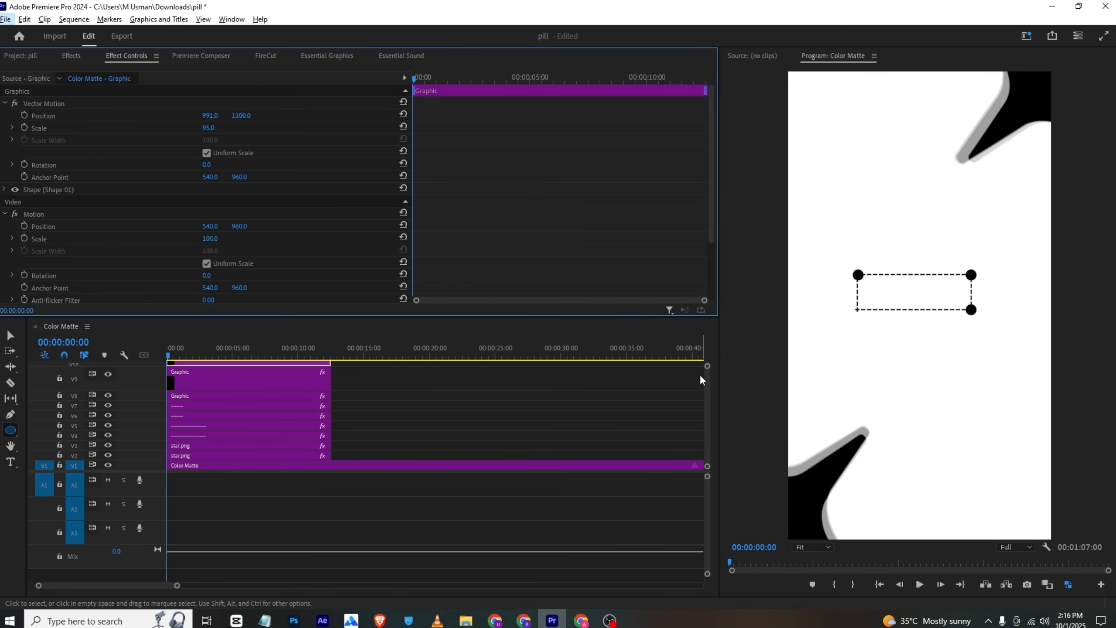
Duplicate the circle onto V11 and set its horizontal position to 524 so it sits on the box's lower-left corner
drag(707, 365, 708, 358)
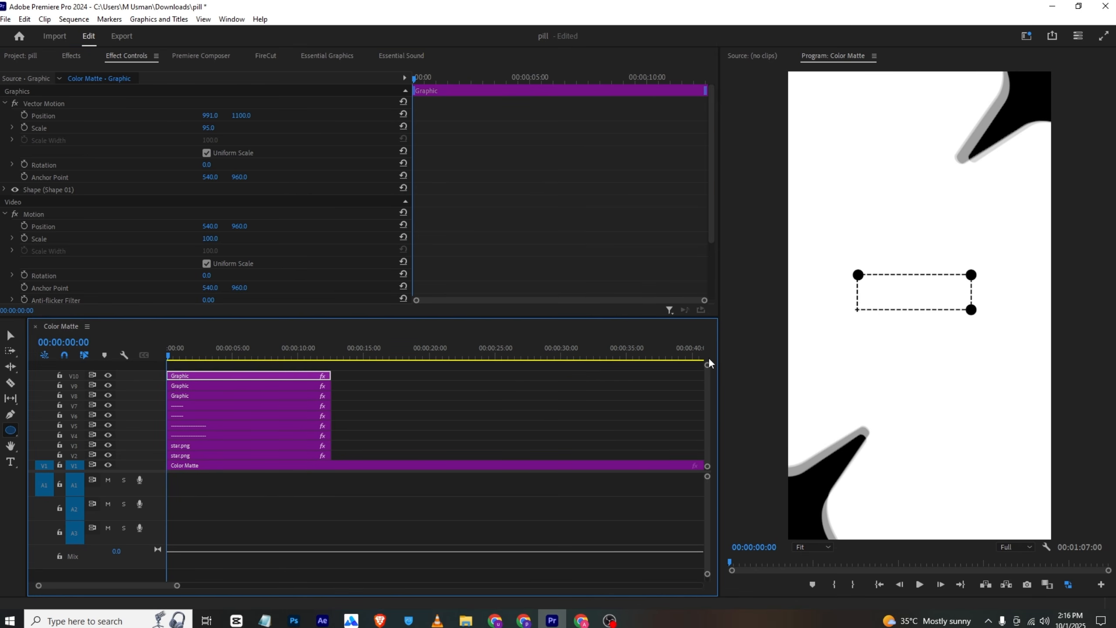
click(177, 367)
drag(179, 373, 179, 365)
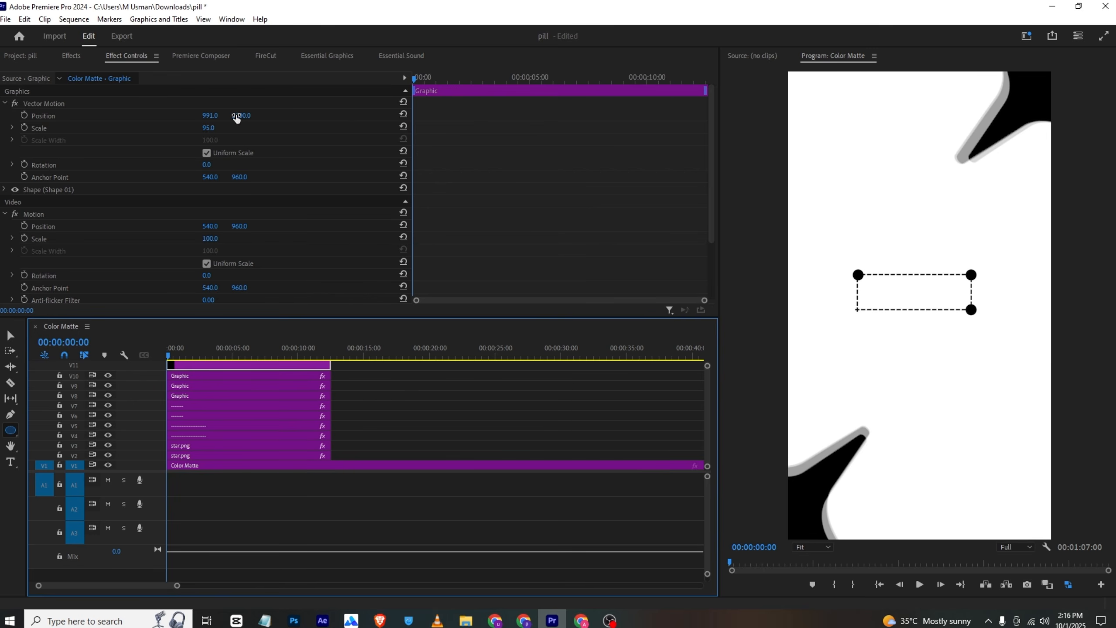
click(191, 117)
drag(210, 115, 140, 115)
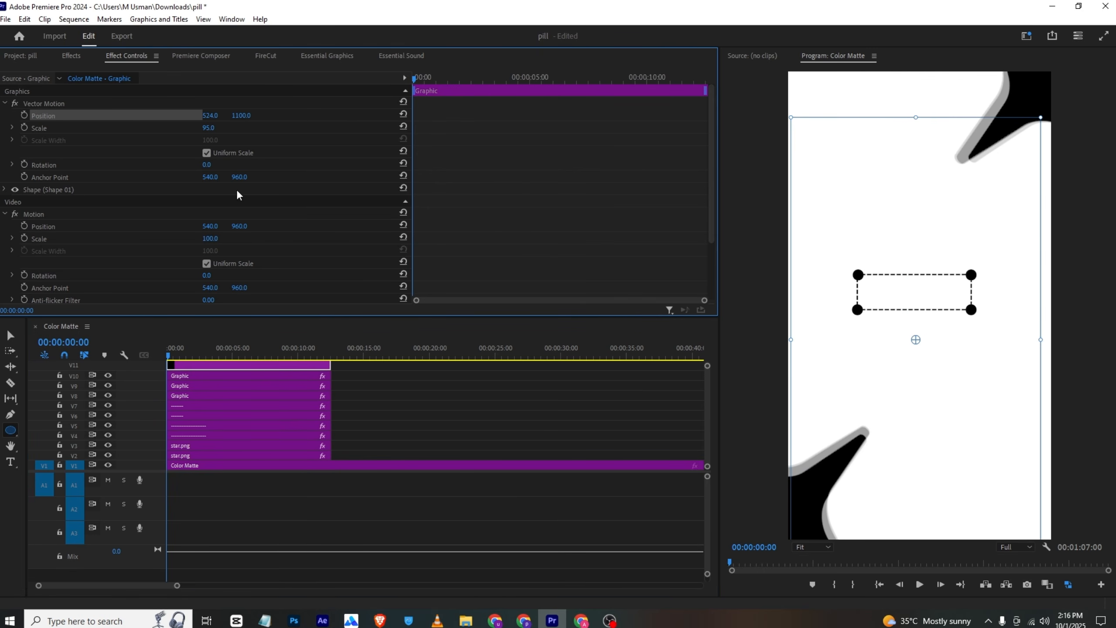
Nest the dashed-line and circle clips on V4 to V11 into one nested sequence
click(336, 404)
drag(360, 364, 290, 436)
right_click(290, 436)
click(320, 348)
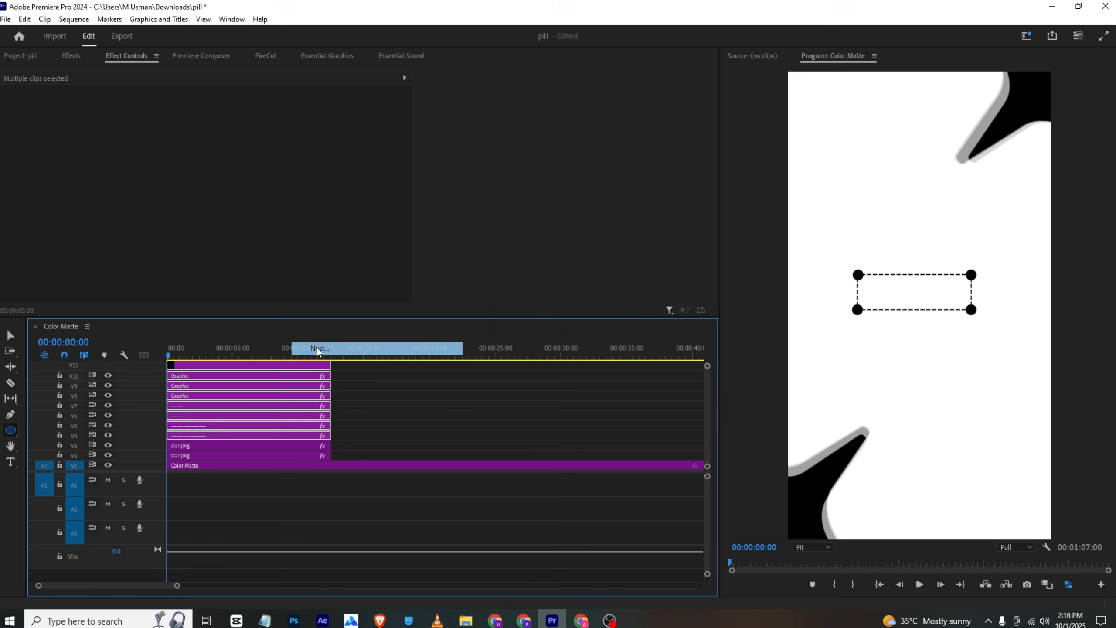
click(540, 319)
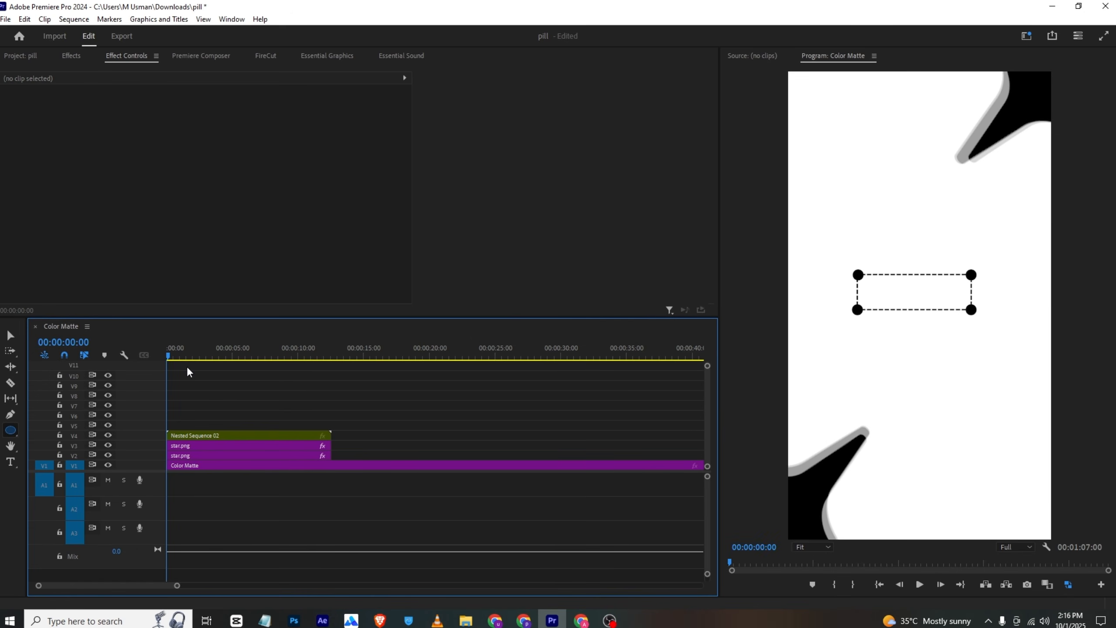
drag(709, 359, 725, 342)
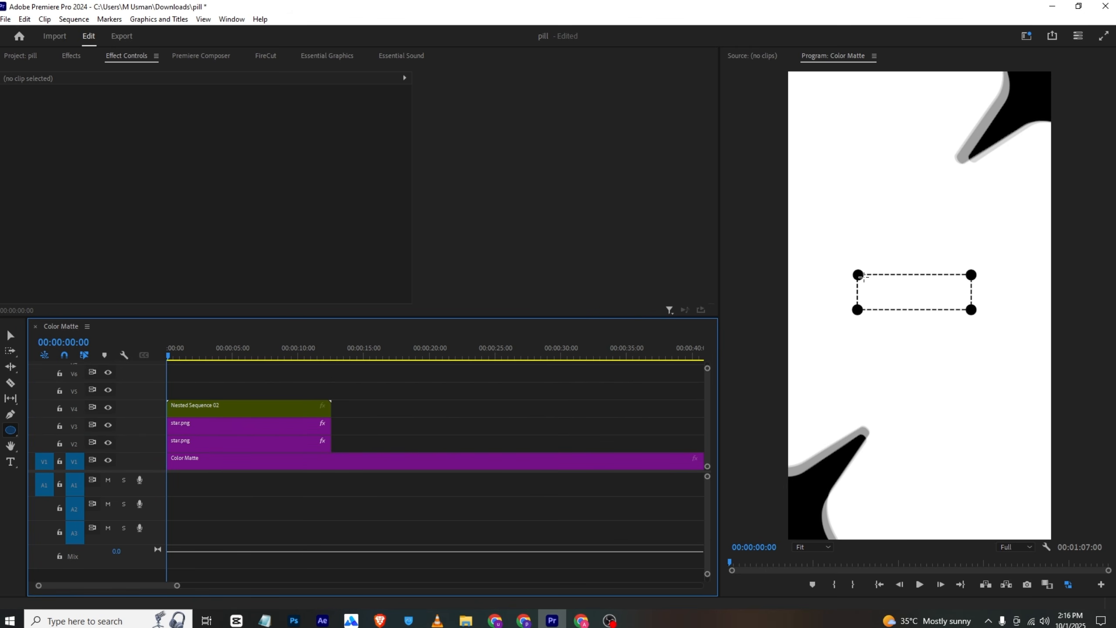
Move the nested sequence's anchor point to the box's upper-left corner dot, at about 288.6, 836.2
click(191, 415)
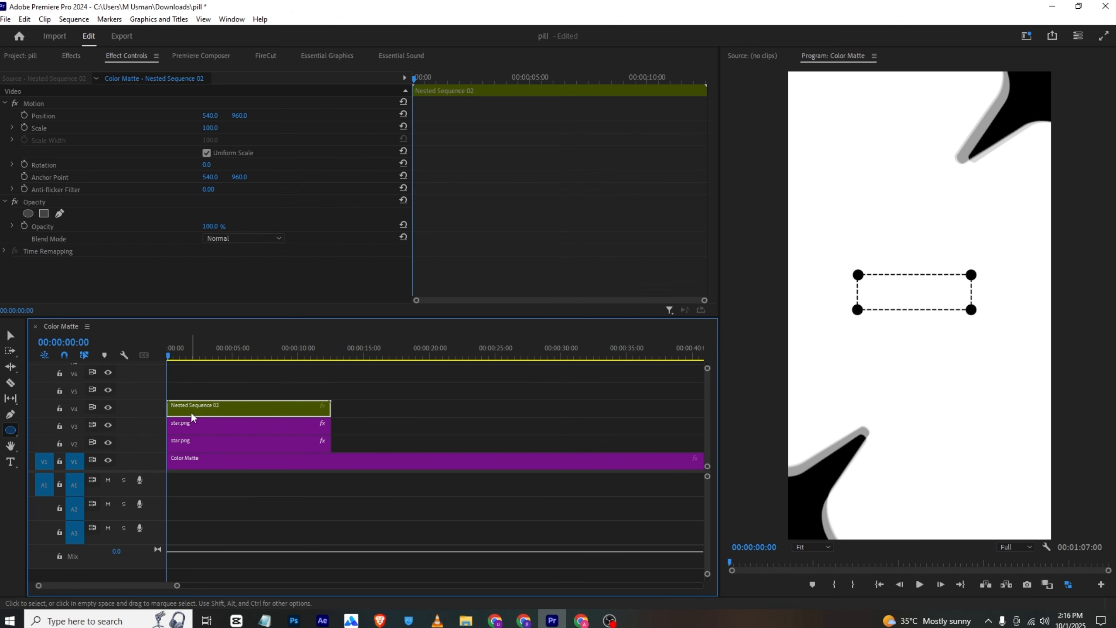
click(58, 180)
click(919, 309)
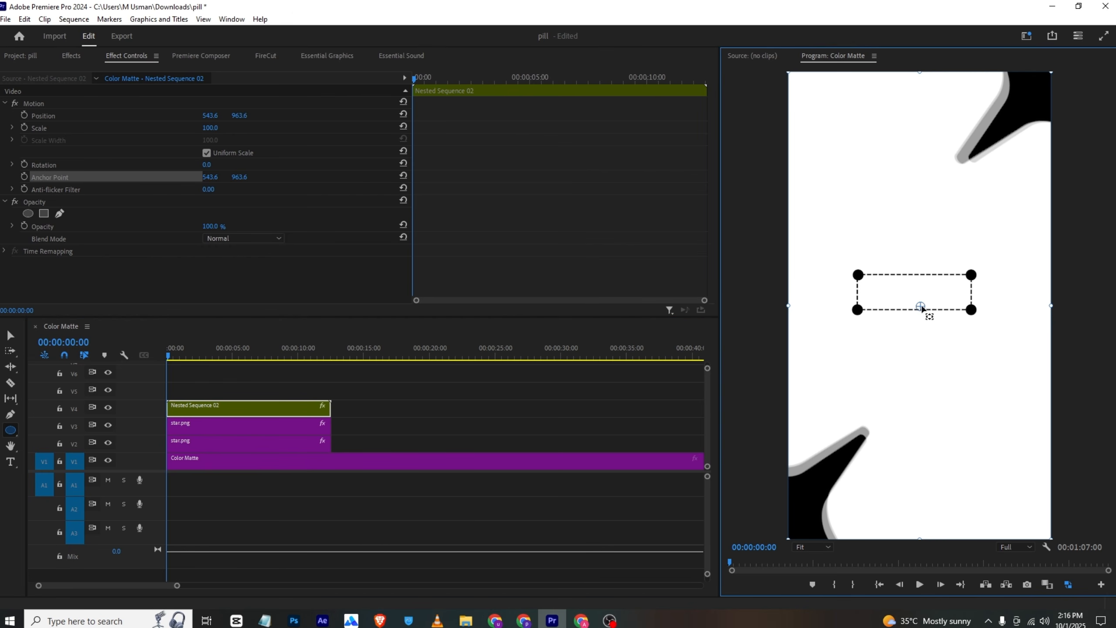
drag(921, 308, 858, 276)
Keyframe the nested sequence's scale from 0 at the start to 100 near the clip's middle, and preview the growth
click(23, 129)
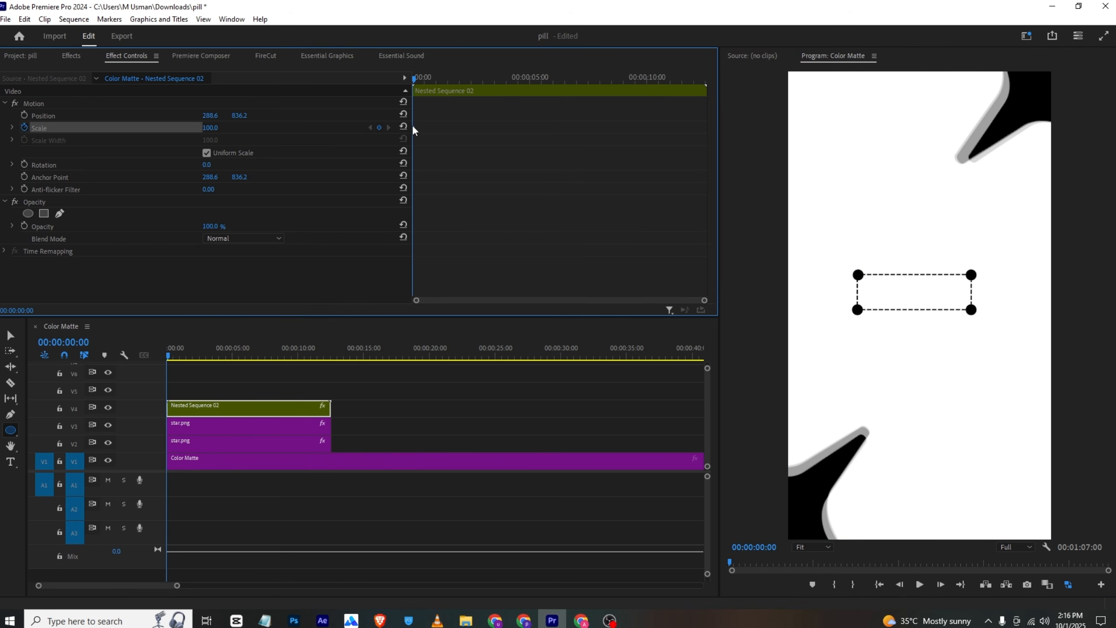
drag(412, 127, 571, 146)
drag(217, 131, 173, 131)
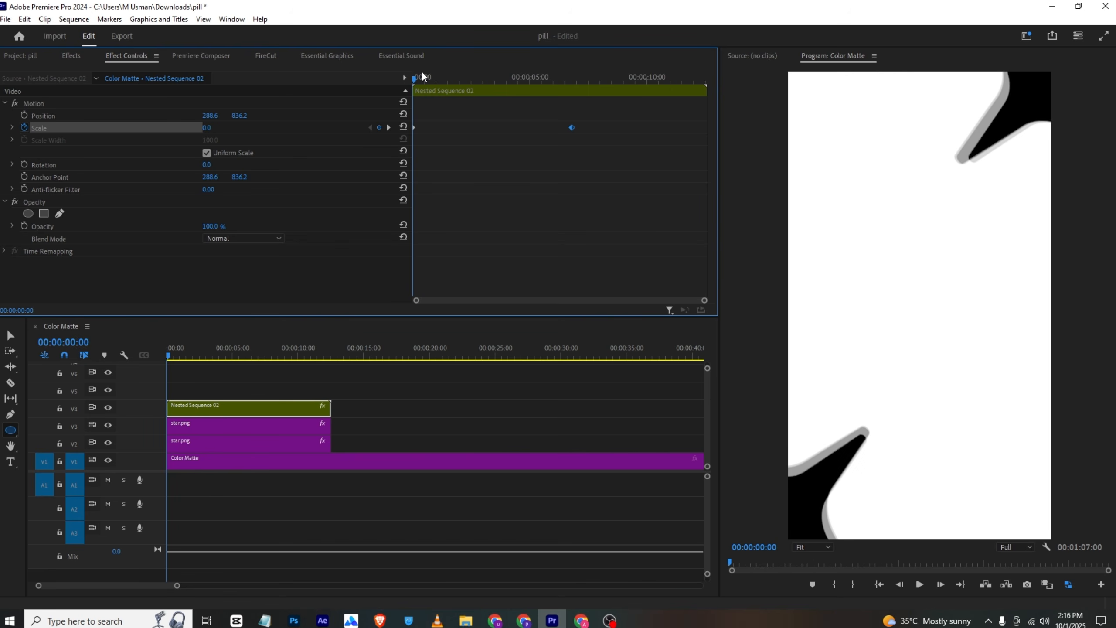
key(space)
key(space)
Move the nested sequence's end scale keyframe to just before three seconds, ease both scale keyframes and play the result
click(576, 131)
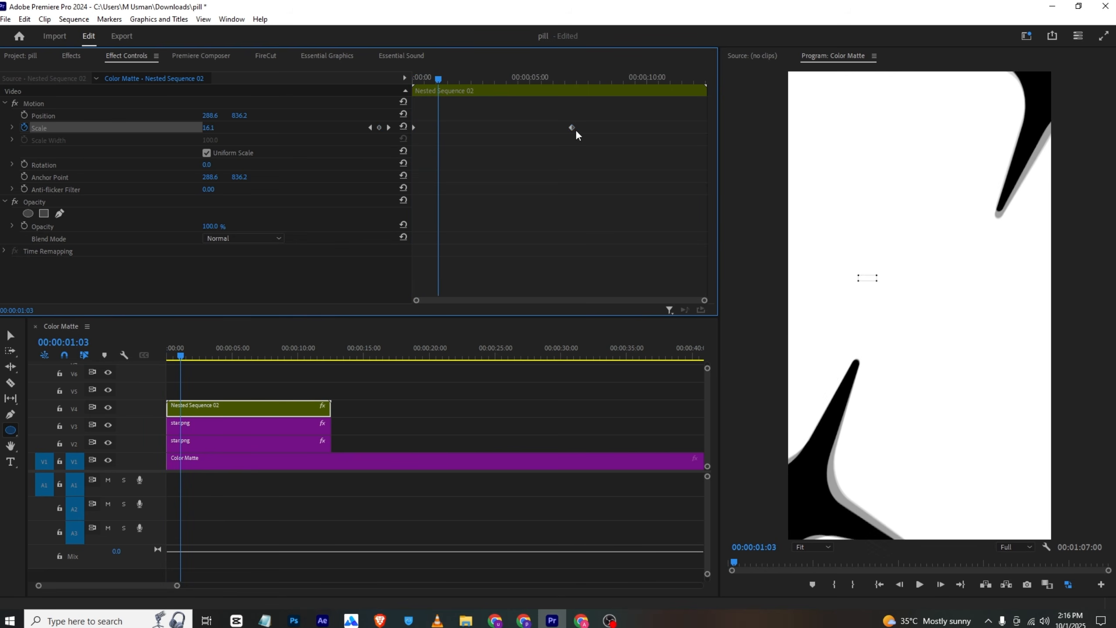
drag(575, 130, 482, 128)
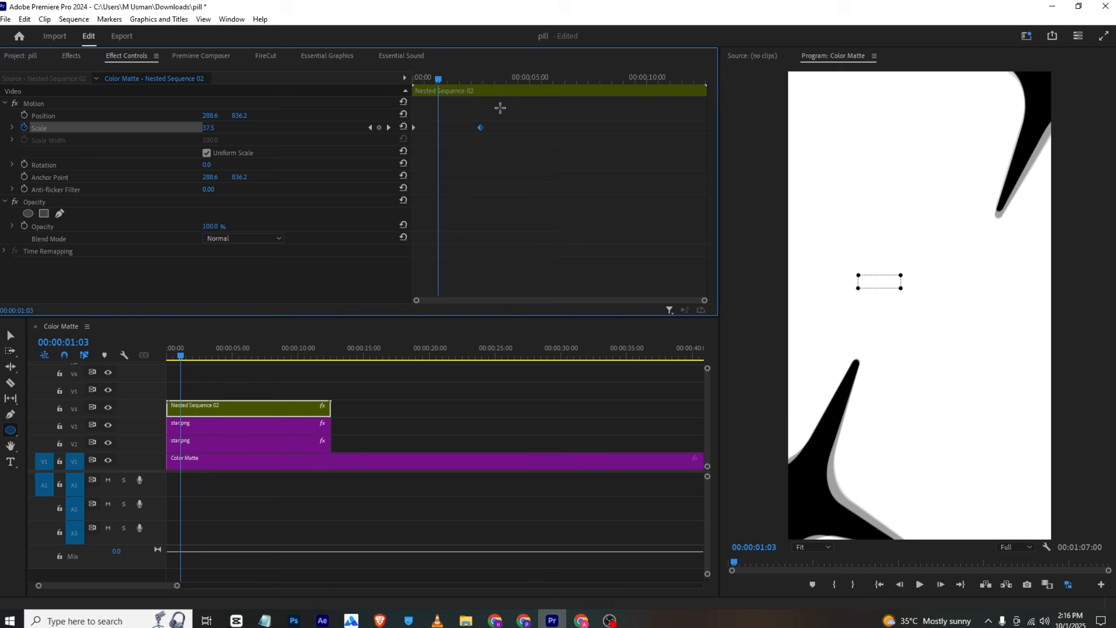
right_click(480, 127)
click(522, 289)
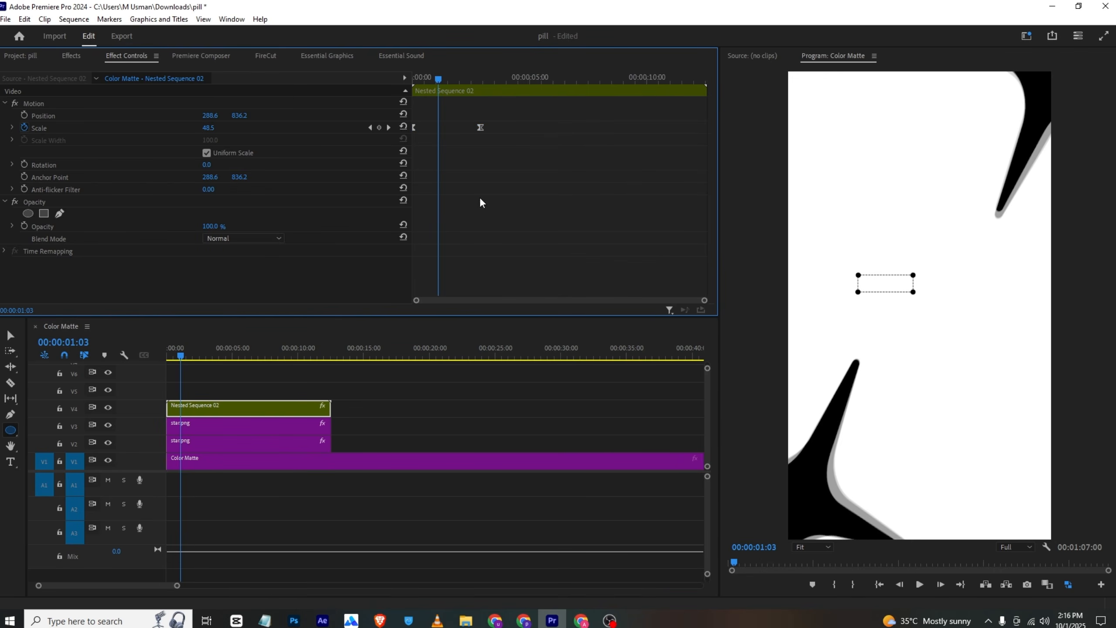
click(415, 76)
key(space)
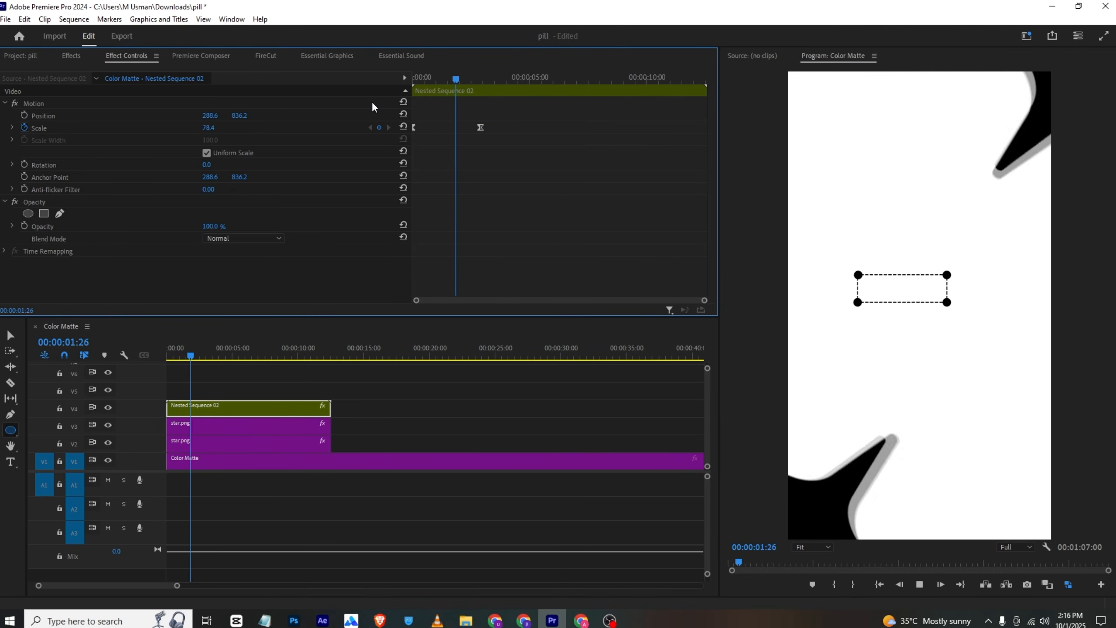
key(space)
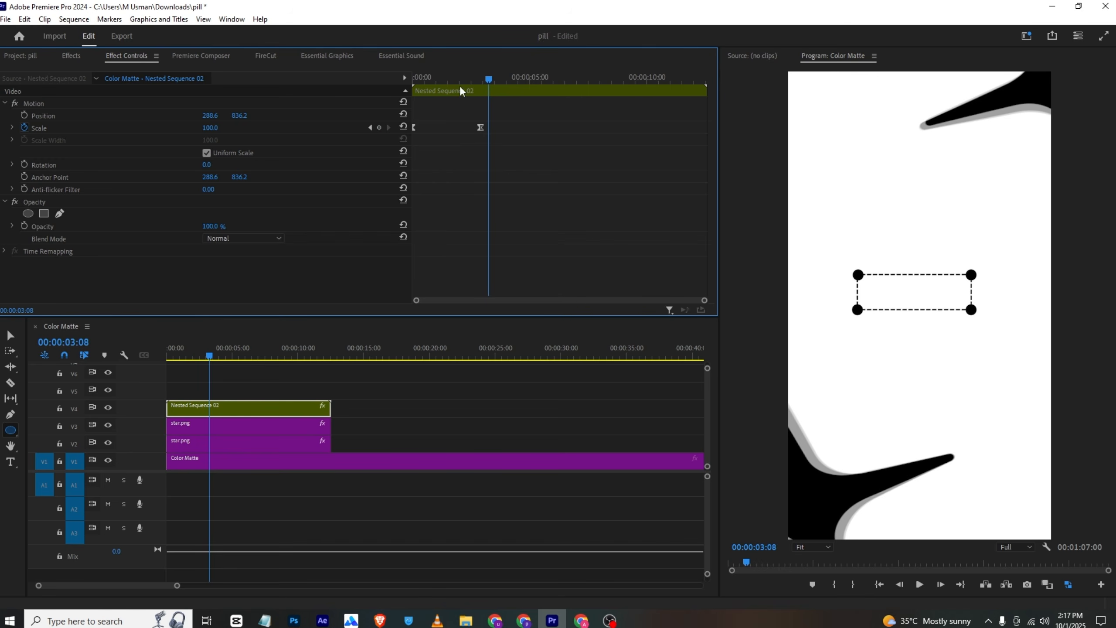
Speed up the box's growth by moving its end scale keyframe to about 00:00:01:13, and preview it
drag(480, 127, 446, 138)
drag(429, 78, 394, 94)
key(space)
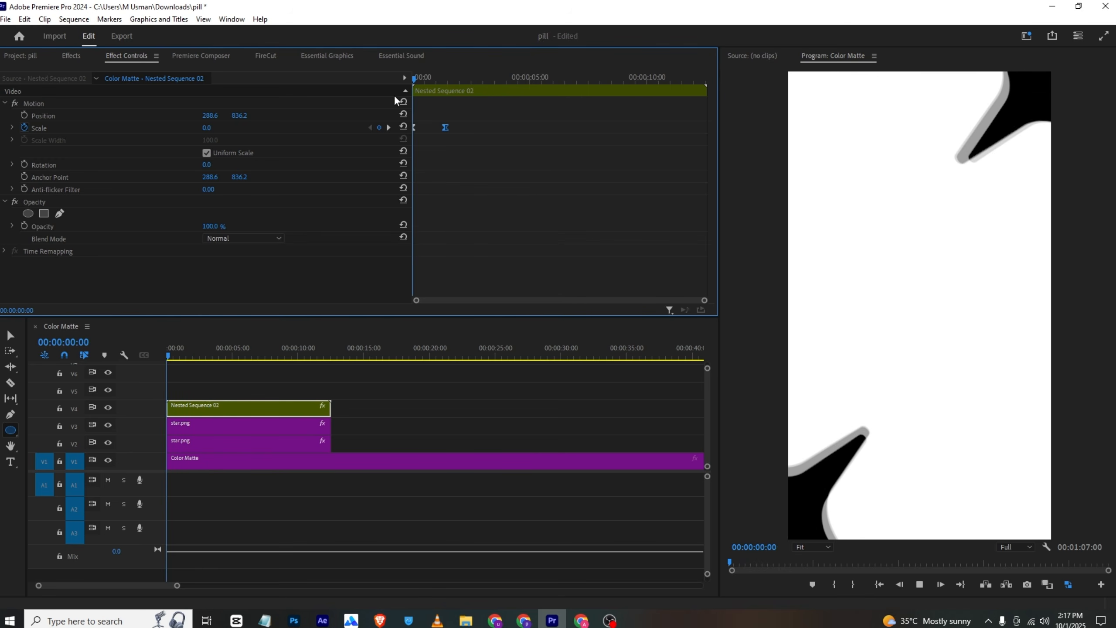
key(space)
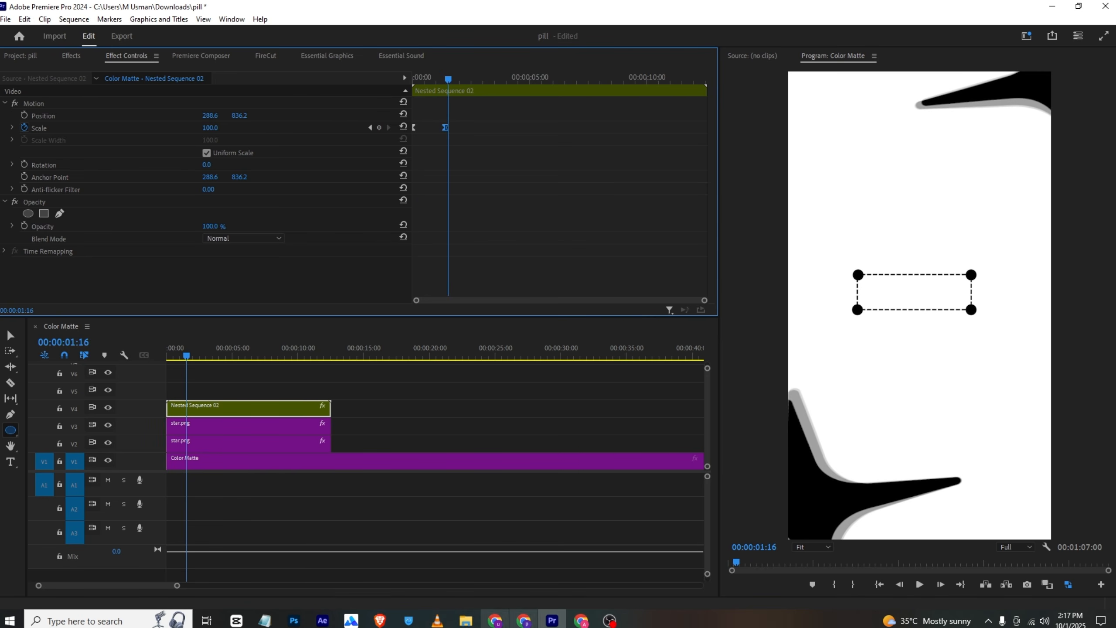
Check the cursor in the reference video in VLC, and add arrow.png on V5 with the nested sequence's length
click(439, 618)
drag(43, 584, 21, 585)
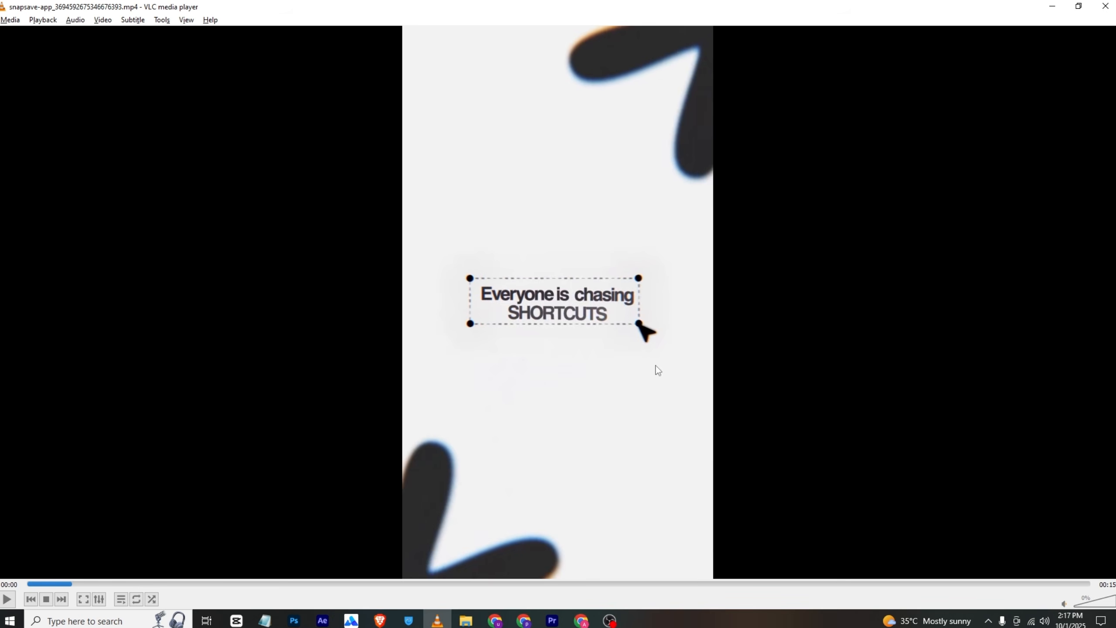
click(56, 584)
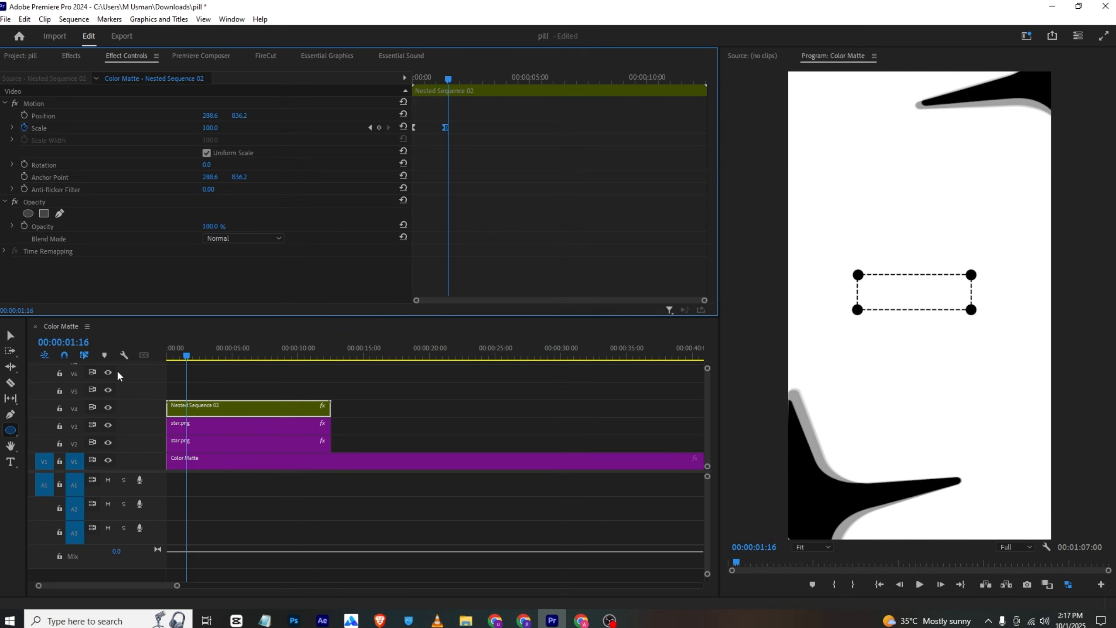
click(18, 56)
drag(119, 206, 337, 388)
click(311, 394)
Set the arrow's scale to 10, rotation to 279° and position to 412, 931
click(126, 56)
drag(215, 128, 163, 128)
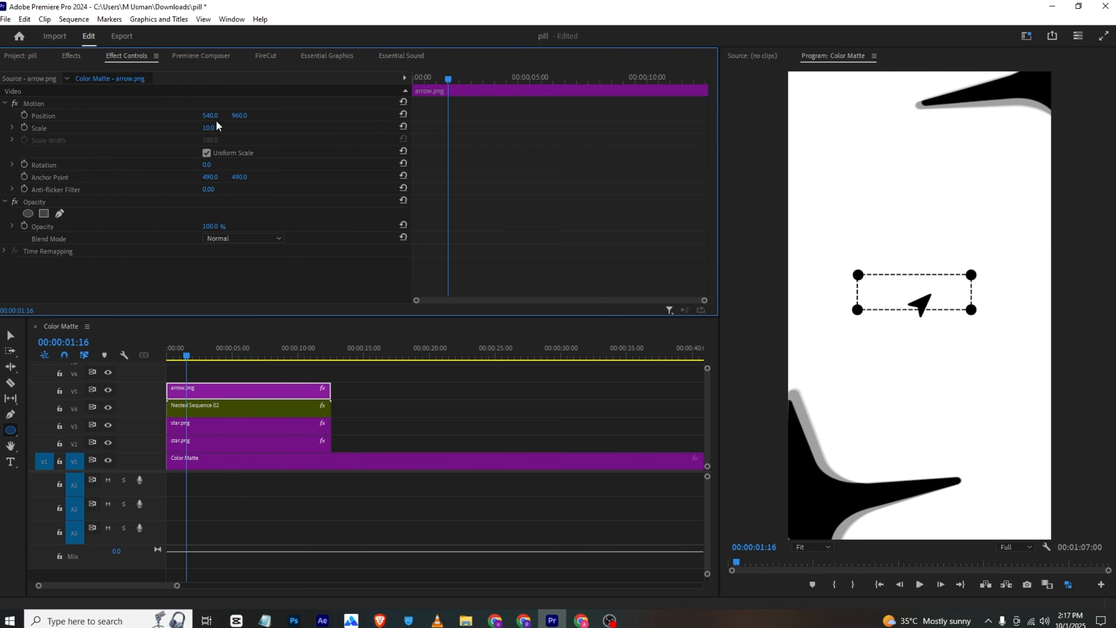
drag(210, 166, 333, 165)
mouse_move(210, 116)
mouse_down()
mouse_move(154, 116)
mouse_move(227, 115)
mouse_up()
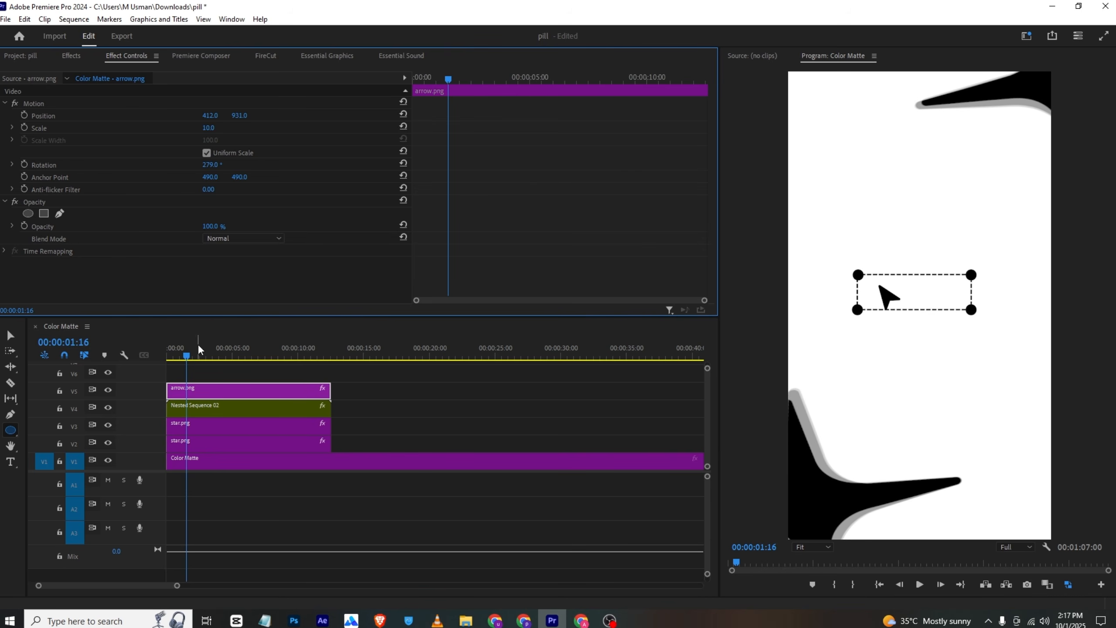
Set the arrow's scale to 6 with scale keyframing enabled near the clip's start, and its horizontal position to 728
click(171, 356)
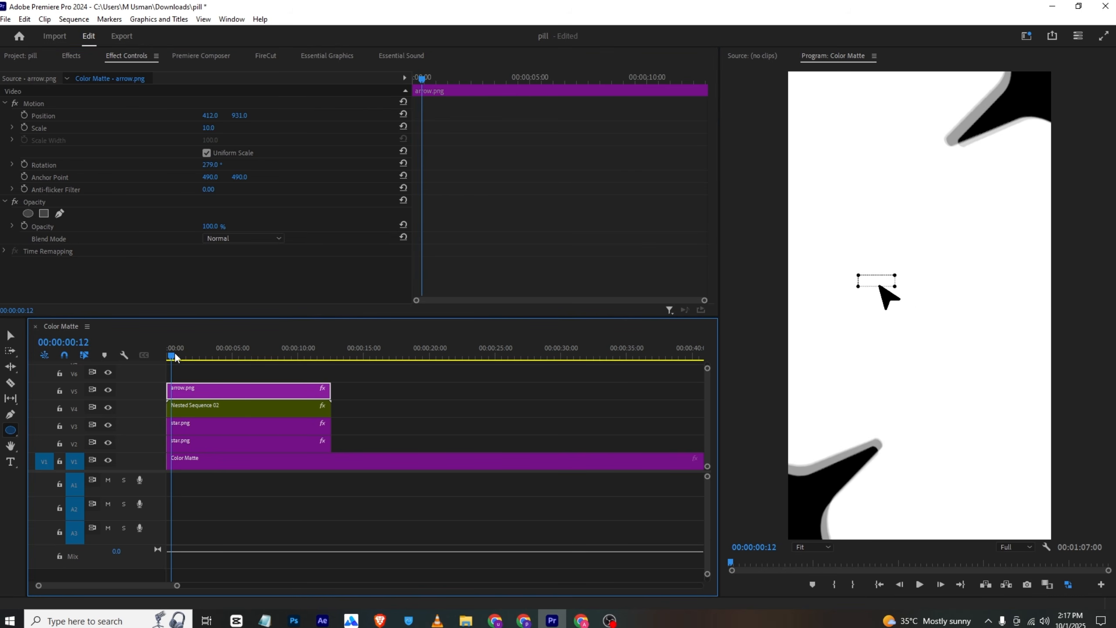
drag(175, 353, 173, 351)
drag(202, 128, 171, 128)
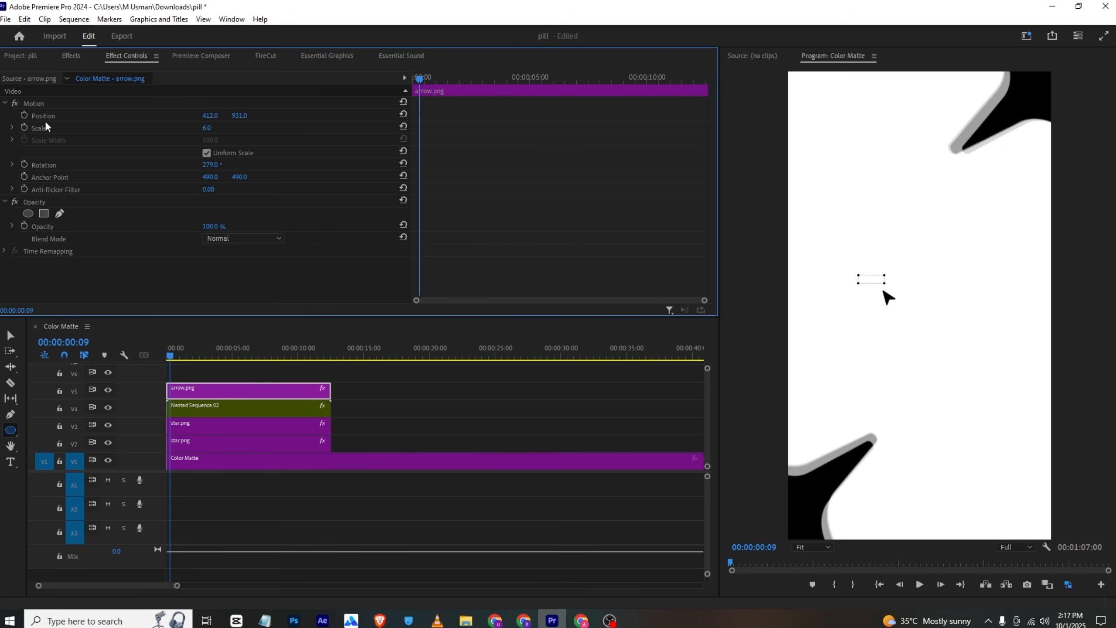
click(24, 127)
drag(420, 77, 470, 79)
drag(212, 115, 371, 85)
click(417, 80)
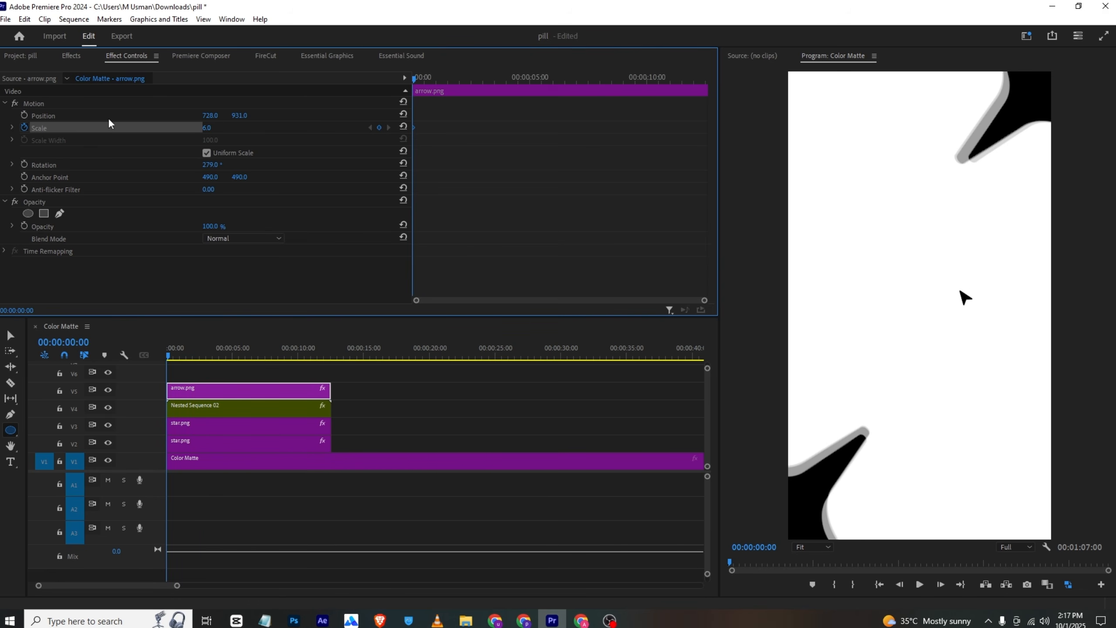
Keyframe the arrow's position from the clip's start to 797, 1039 at 00:00:03:07, with an end scale of 10
click(24, 115)
drag(418, 80, 487, 86)
drag(239, 119, 281, 119)
mouse_move(211, 129)
mouse_down()
mouse_move(275, 118)
mouse_move(208, 116)
mouse_up()
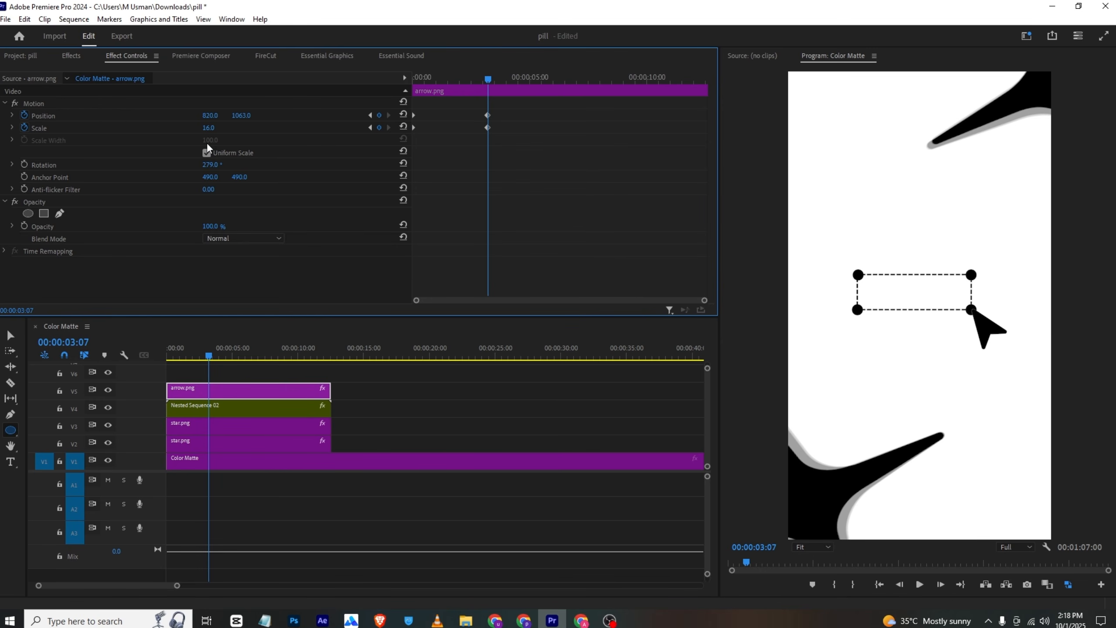
click(210, 127)
text(10)
key(Return)
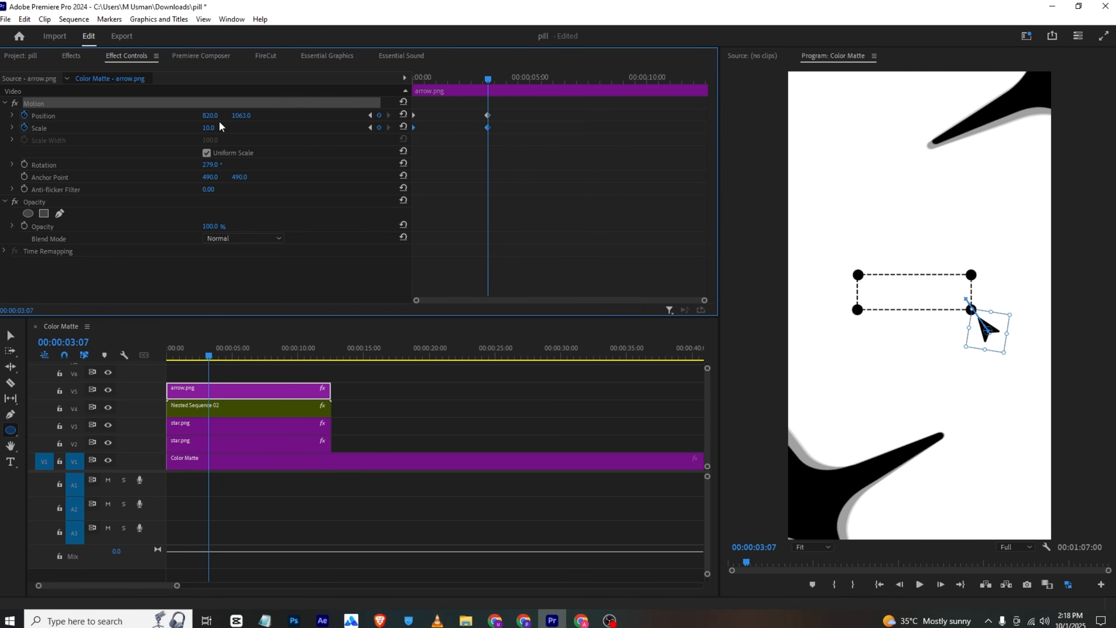
drag(241, 116, 217, 118)
At frame 9, set the arrow's position to 267, 860 by the box's upper-left corner, reduce its scale and preview the motion
drag(429, 81, 418, 116)
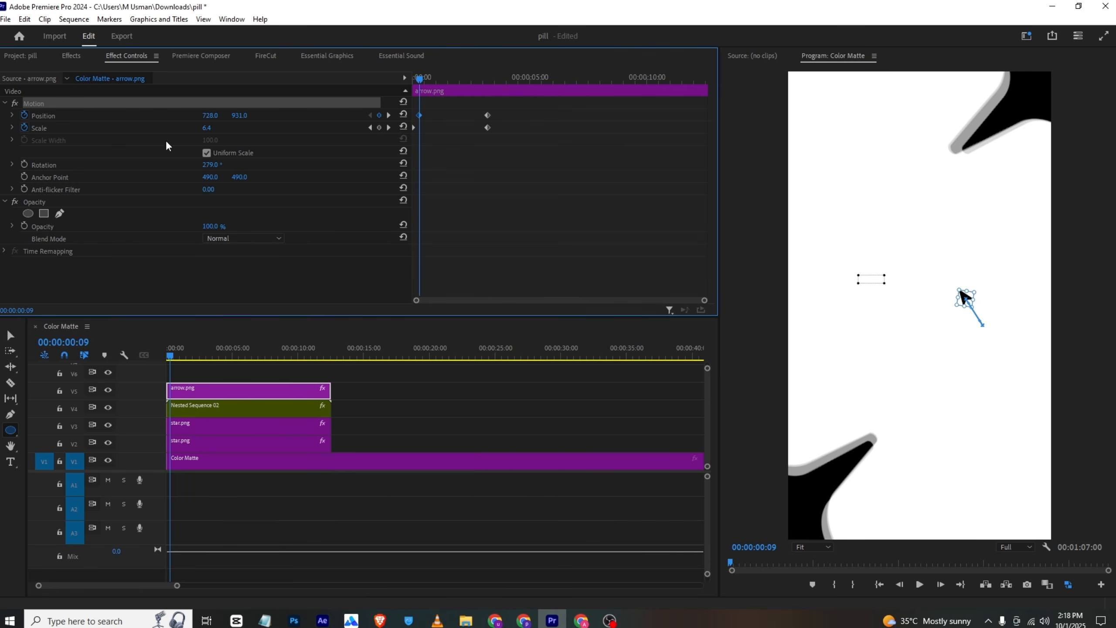
drag(210, 118, 55, 119)
drag(872, 297, 852, 278)
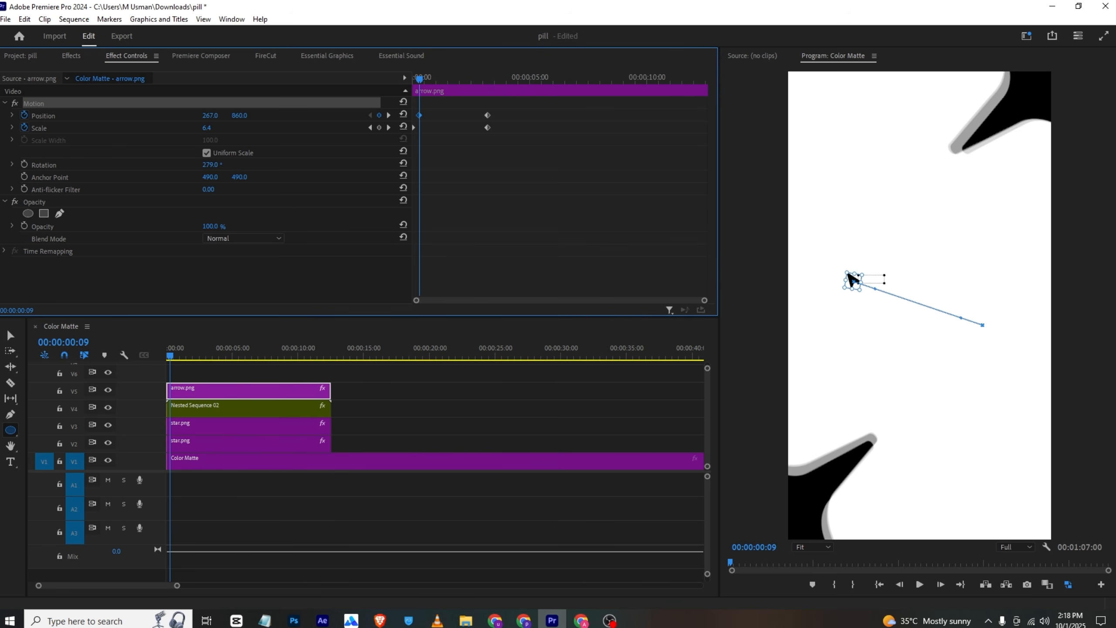
drag(207, 127, 193, 128)
drag(194, 354, 168, 357)
key(space)
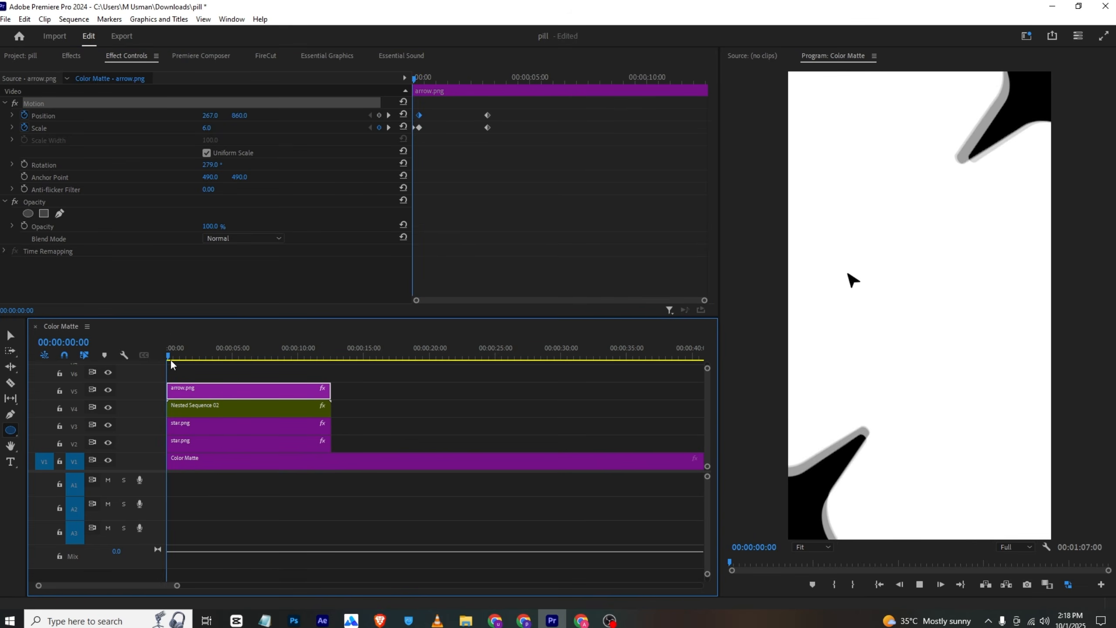
key(space)
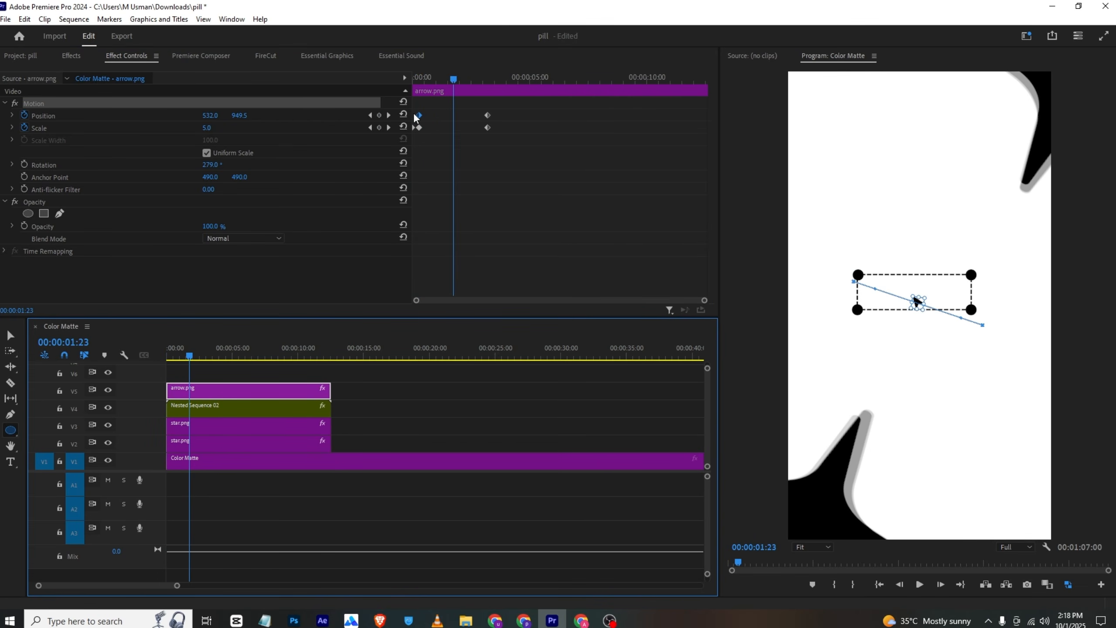
Shift the arrow's opening position and scale keyframes to the clip's first frame, and play the animation
mouse_move(419, 115)
mouse_down()
mouse_move(394, 120)
mouse_move(414, 127)
mouse_up()
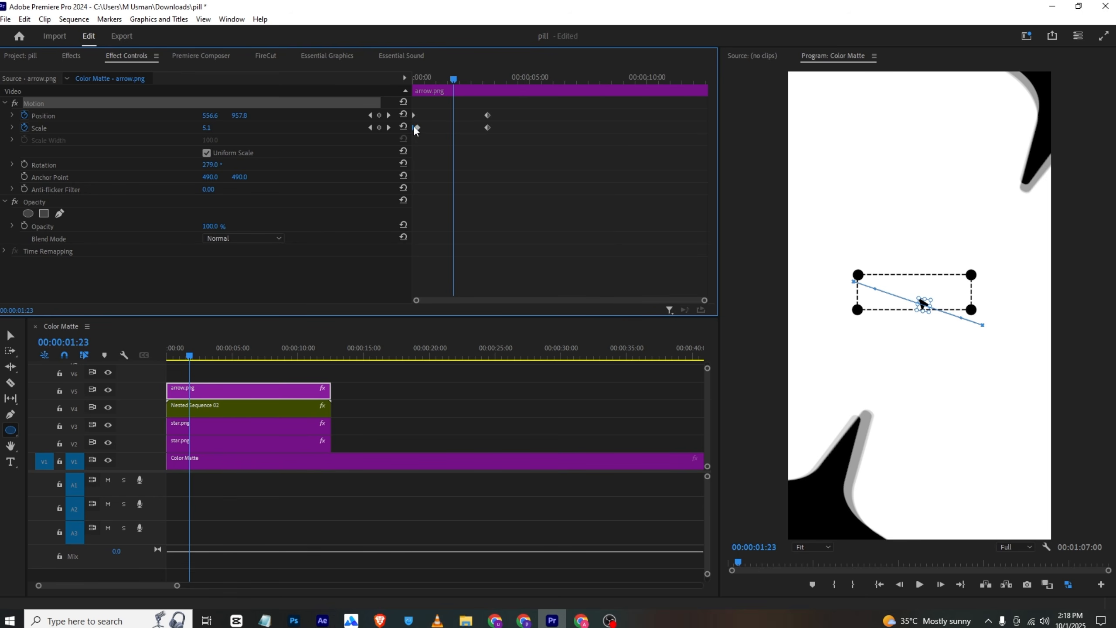
drag(415, 128, 412, 129)
drag(418, 78, 373, 88)
key(space)
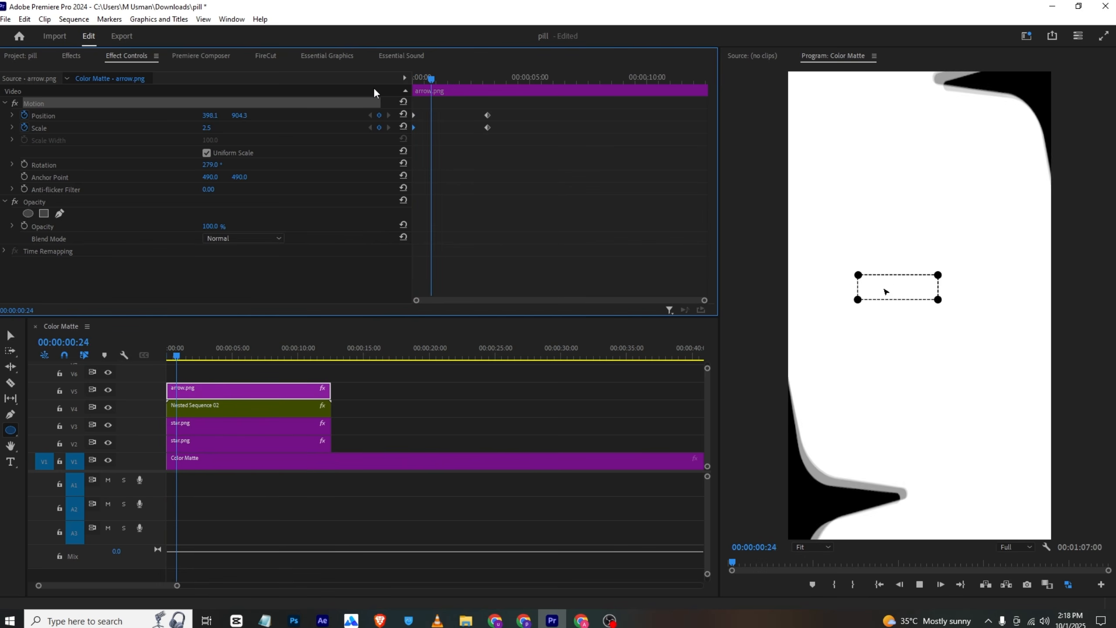
Move the arrow's end position and scale keyframes to 00:00:01:13, matching the nested sequence's end scale keyframe
drag(200, 348, 180, 348)
click(225, 403)
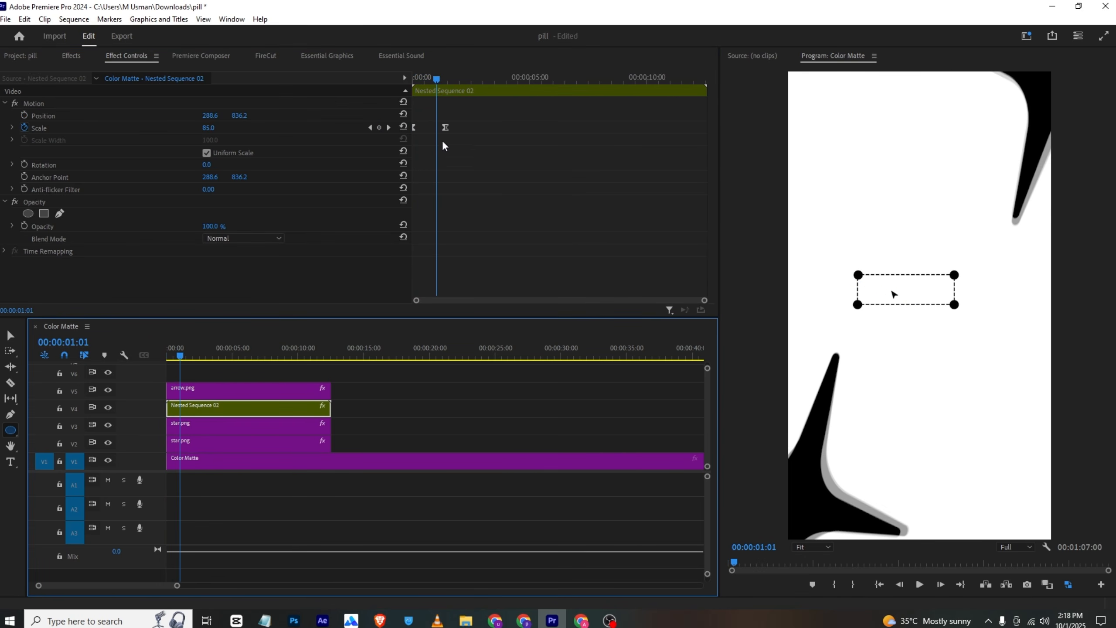
drag(437, 82, 446, 127)
click(239, 390)
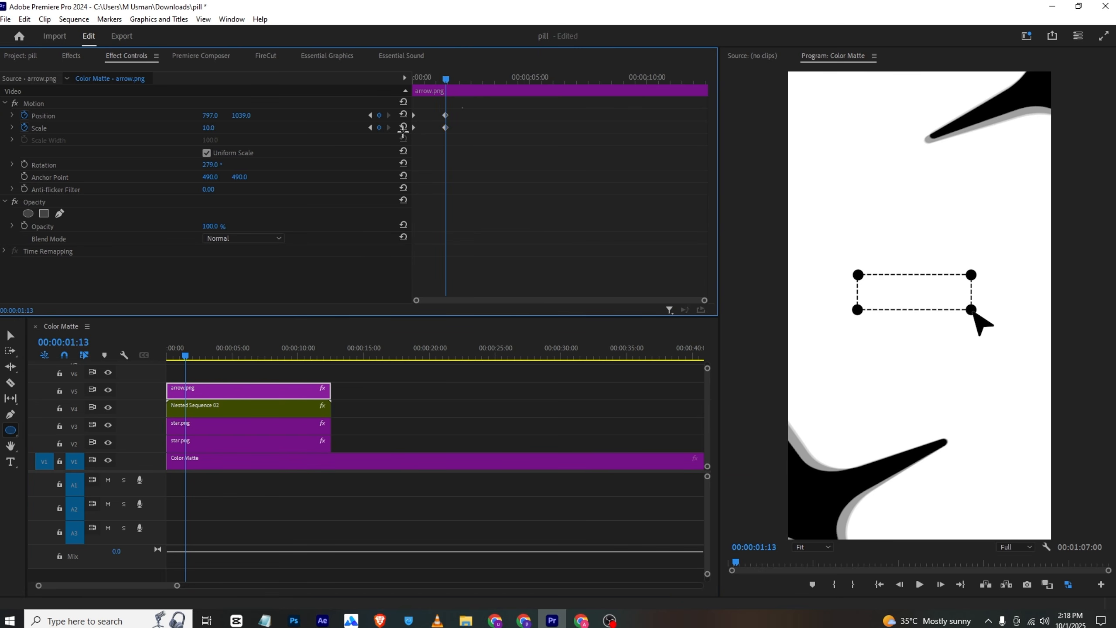
Apply Ease In temporal interpolation to the arrow's position and scale keyframes, and scrub forward to 00:00:02:06
right_click(441, 113)
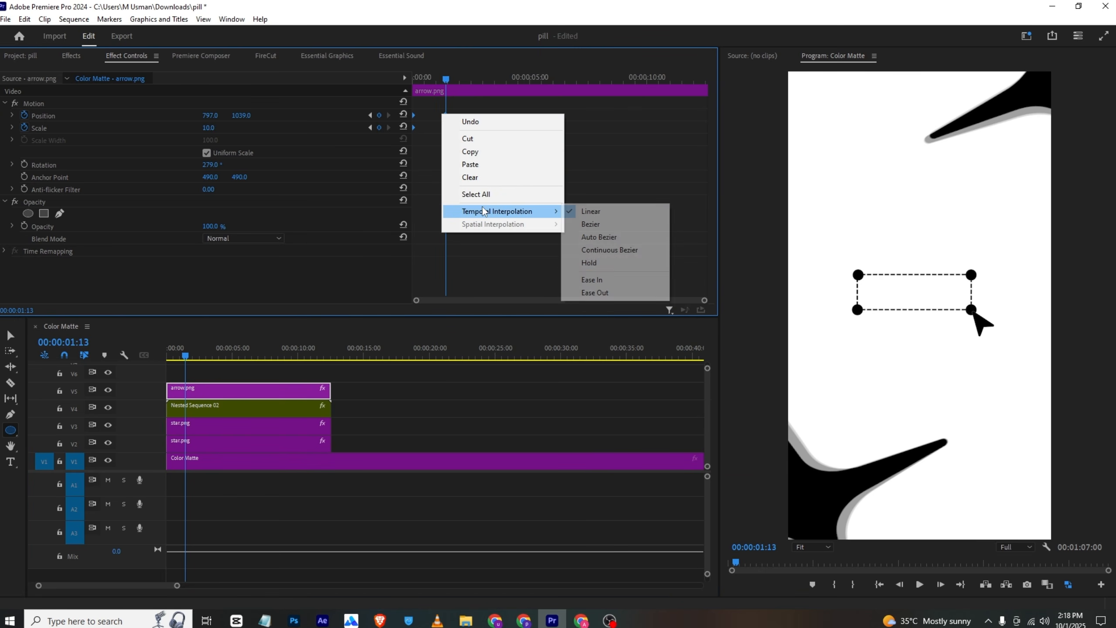
click(596, 281)
drag(432, 80, 464, 69)
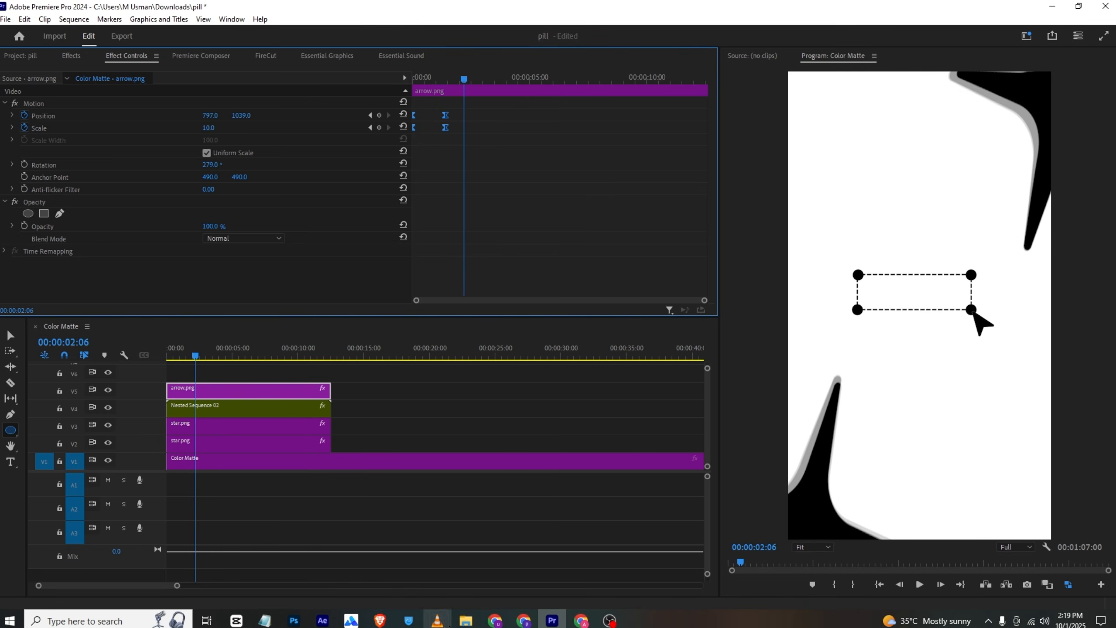
Check the reference video, and add the Untitled text template above the arrow clip at the sequence's start
key(alt+Tab)
drag(47, 584, 65, 594)
key(alt+Tab)
click(326, 56)
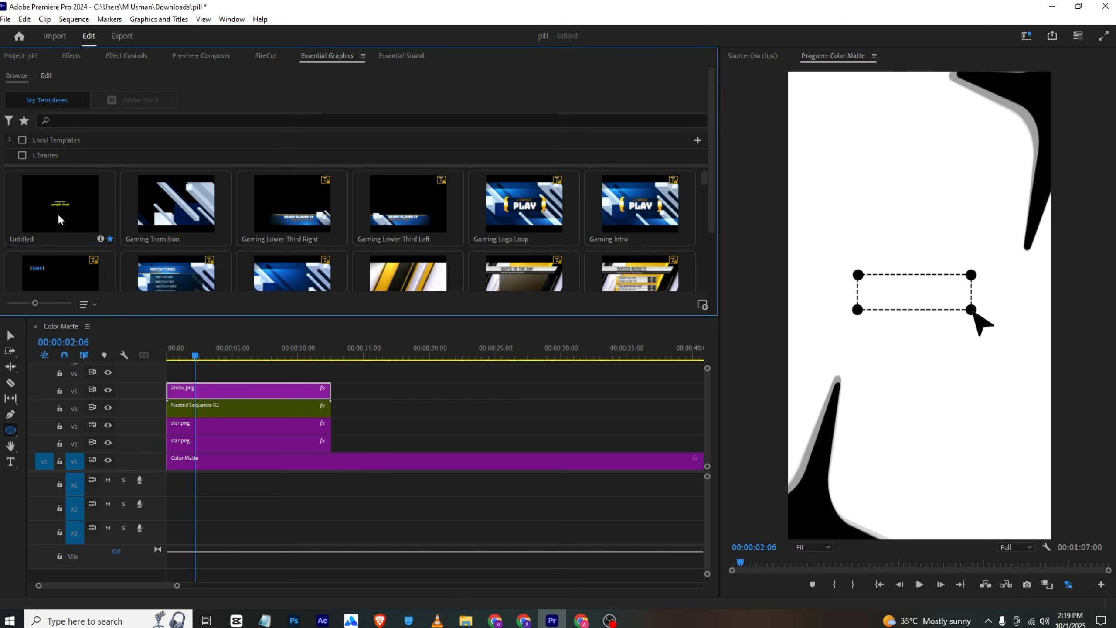
drag(58, 214, 187, 375)
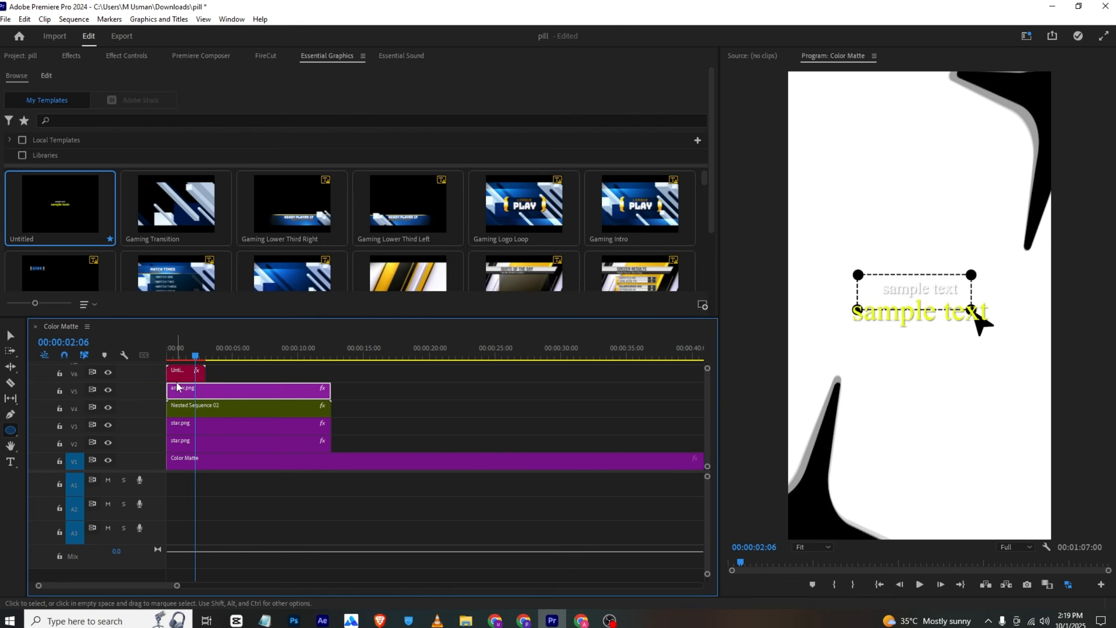
Clear the text template's second line and set its first line to "everyone is chasing", following the reference video's wording
click(184, 372)
click(56, 179)
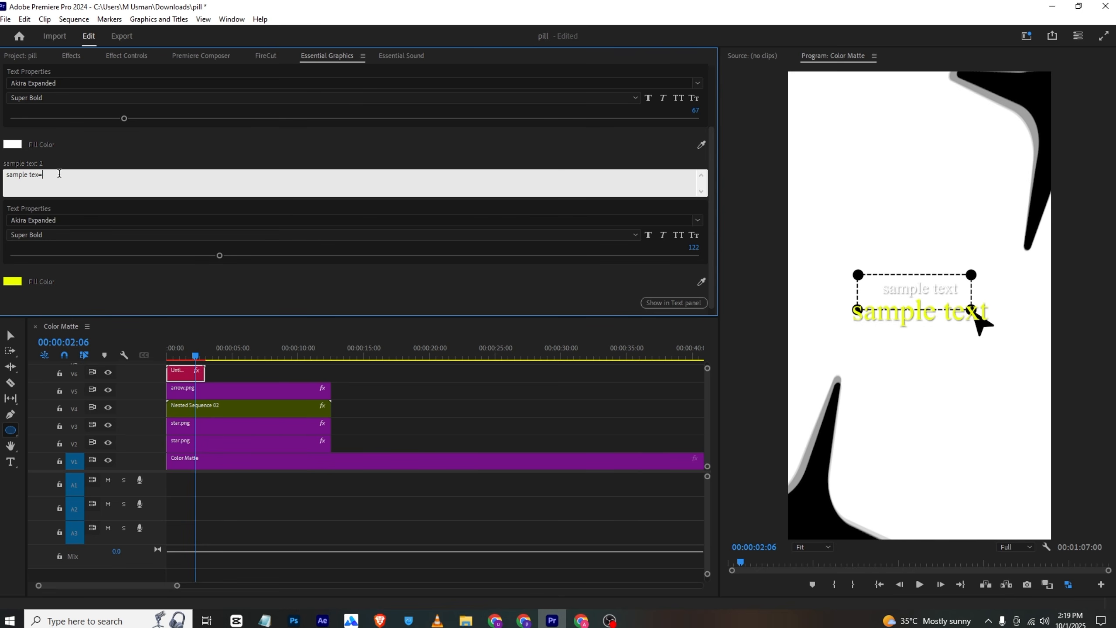
click(148, 149)
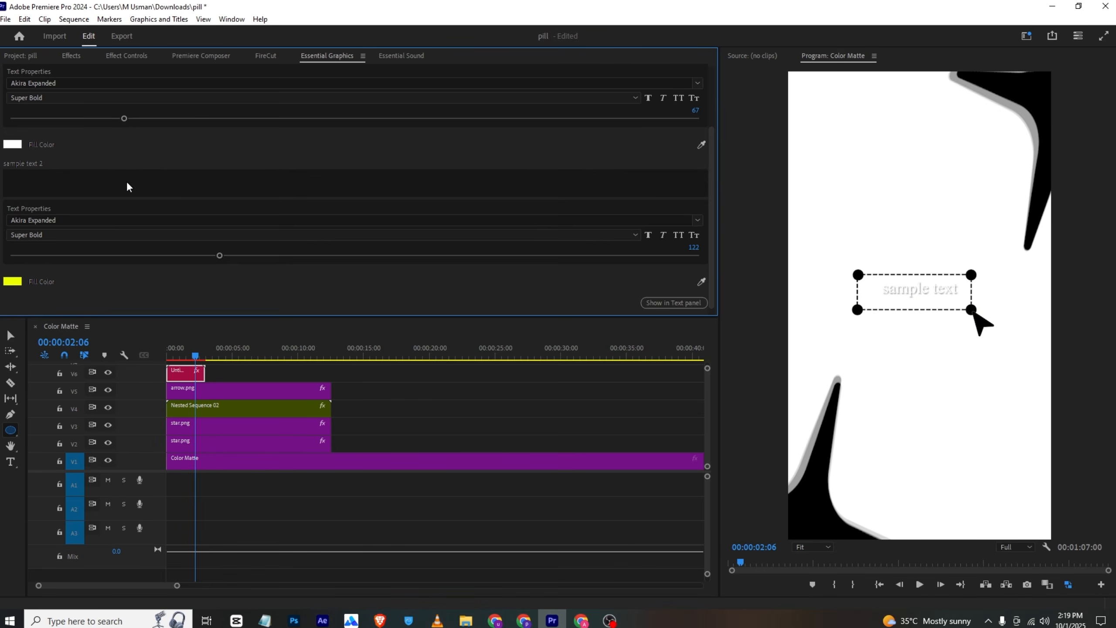
scroll(110, 169, up, 3)
click(65, 121)
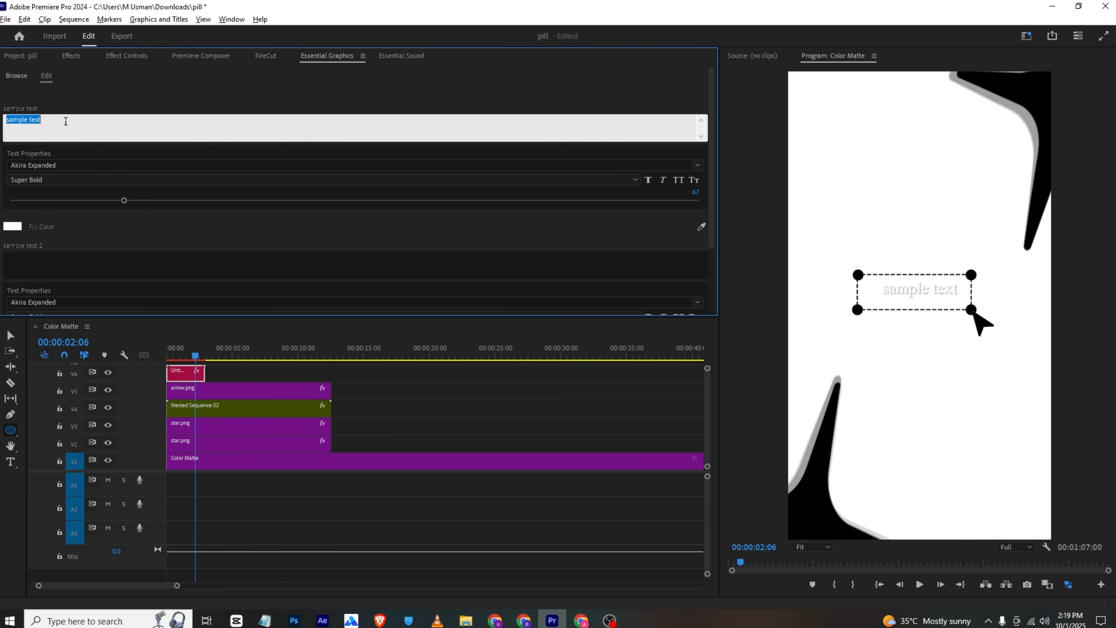
key(alt+Tab)
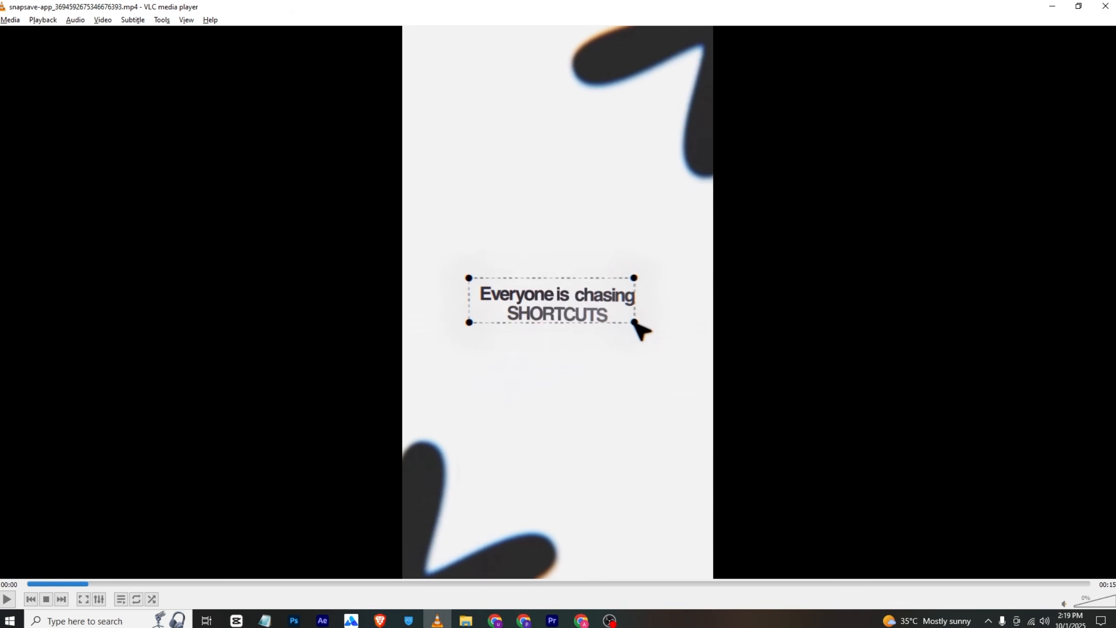
key(alt+Tab)
key(r)
key(y)
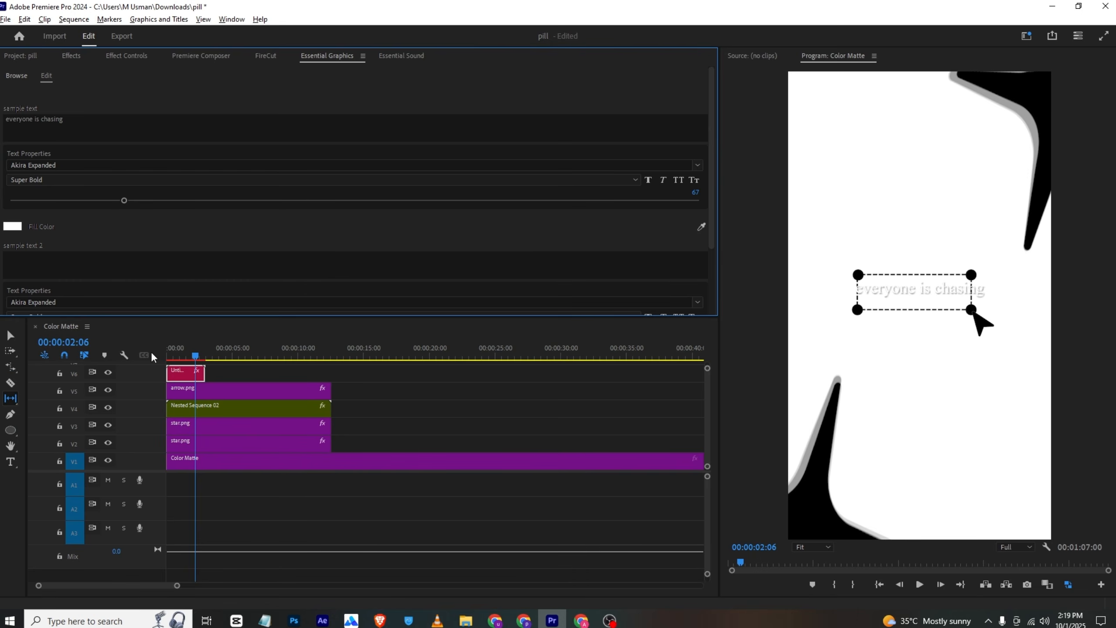
At frame 11, raise the text's vertical position to line up with the dashed box
drag(192, 356, 173, 344)
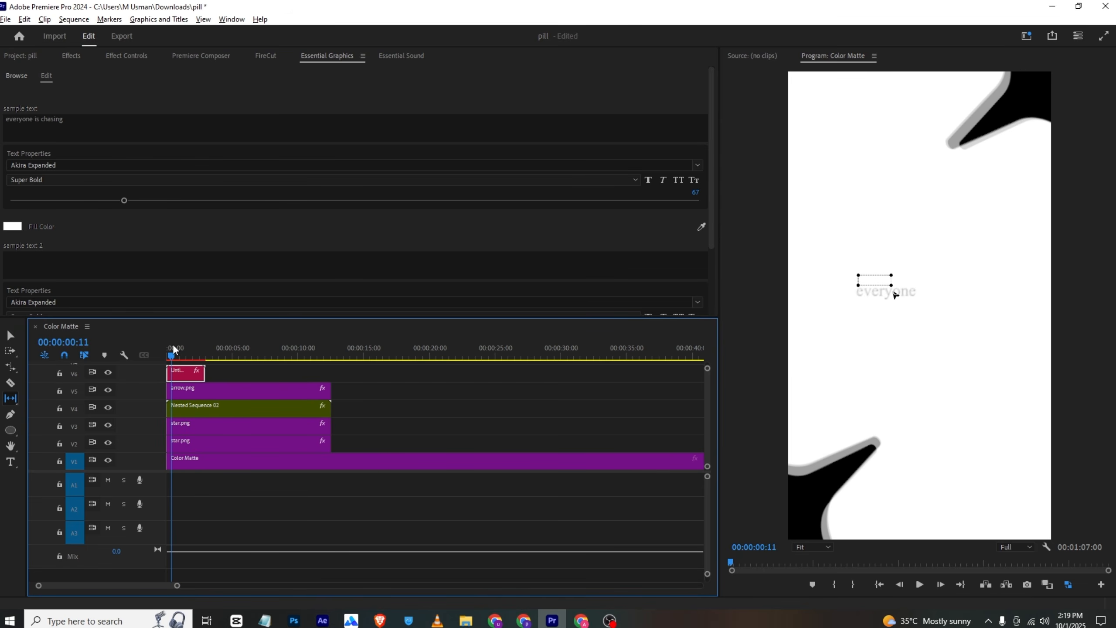
click(126, 55)
drag(241, 133, 218, 132)
Set the fill color of the "everyone is chasing" text to black, 000000
click(339, 57)
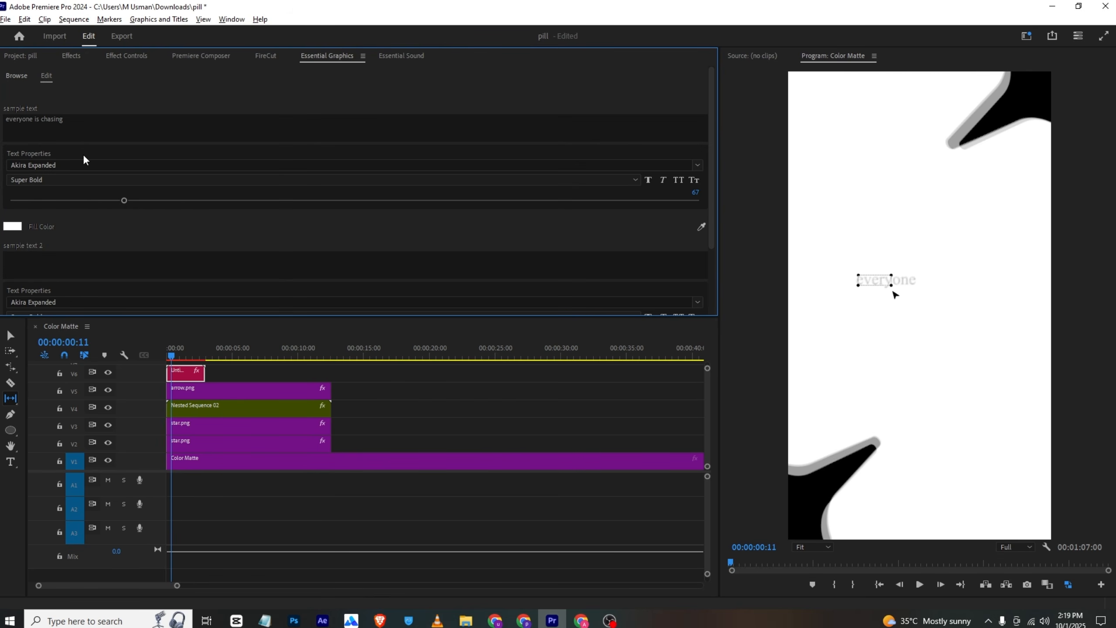
click(13, 228)
drag(433, 266, 385, 210)
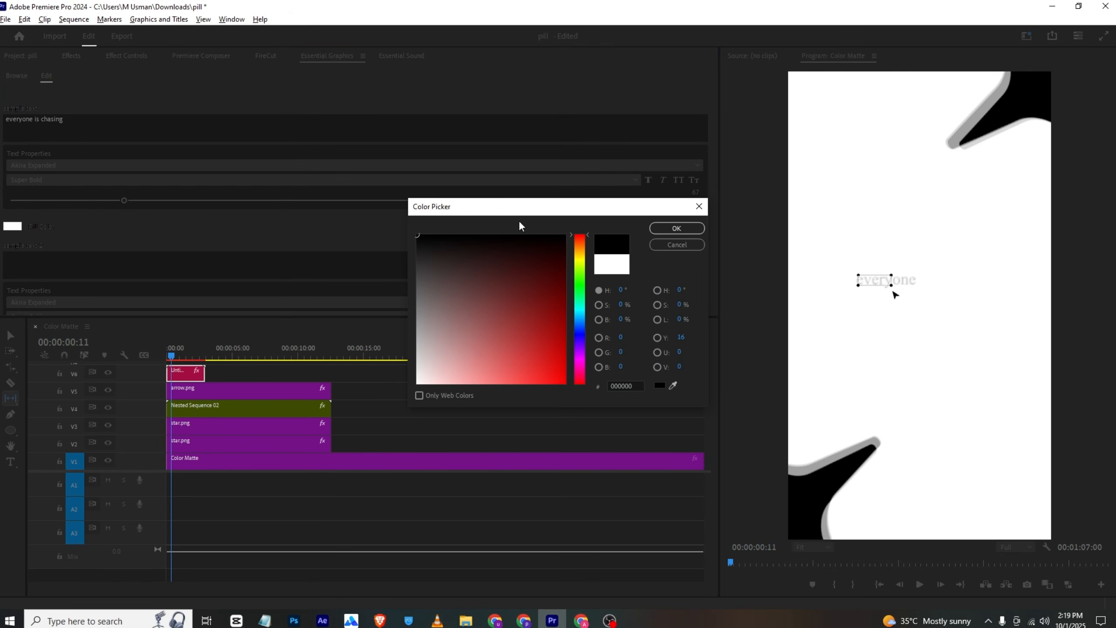
click(676, 228)
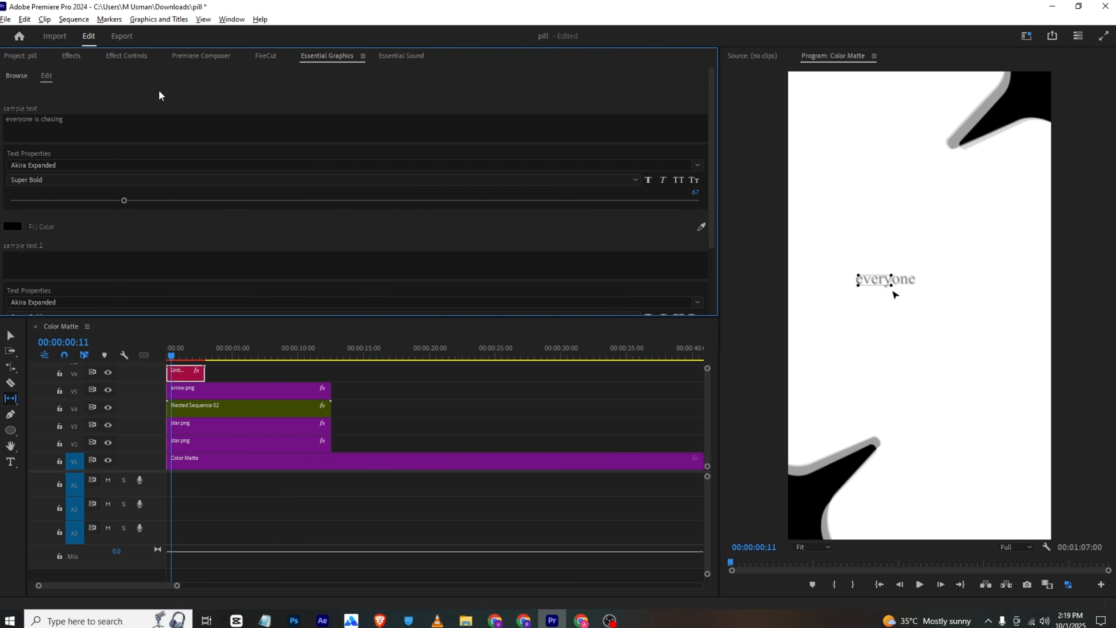
Change the font of the "everyone is chasing" text to Ardhelia
click(113, 165)
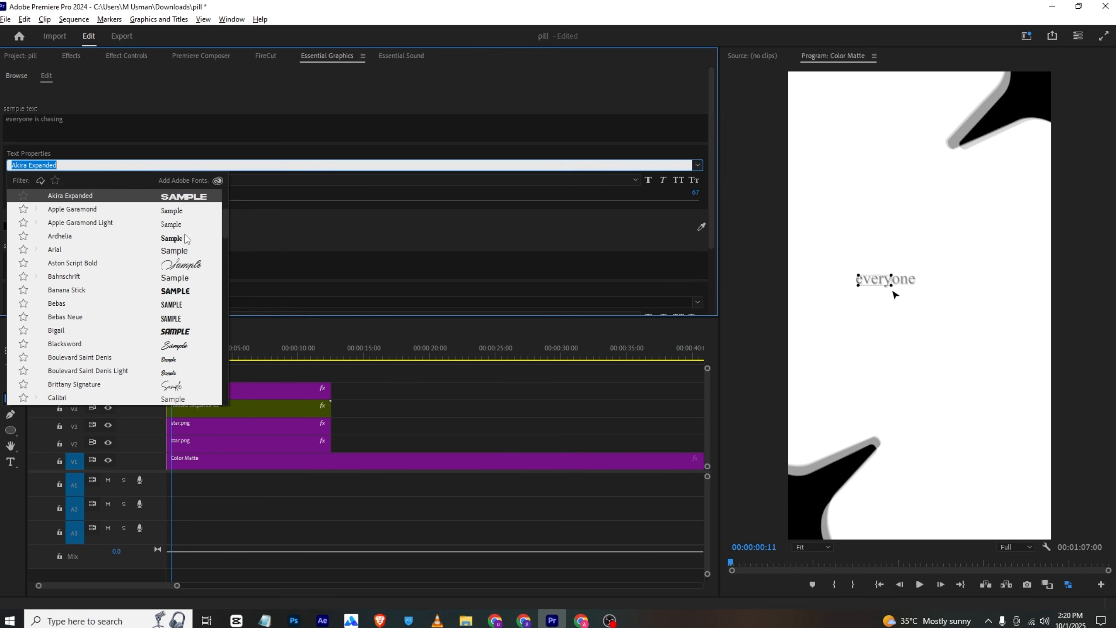
drag(224, 221, 221, 185)
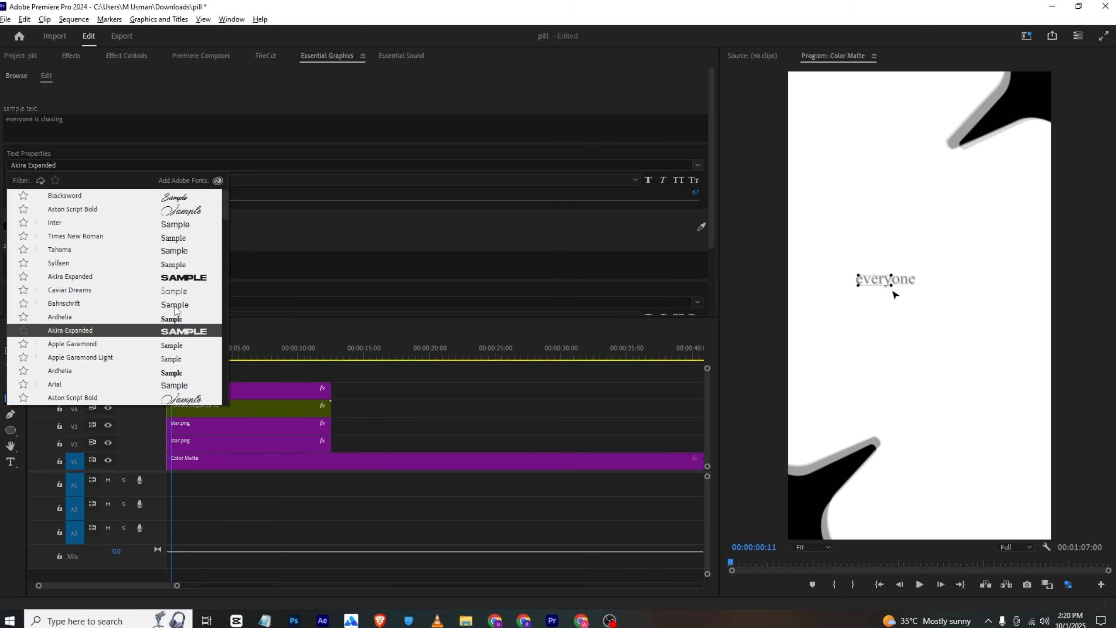
click(169, 318)
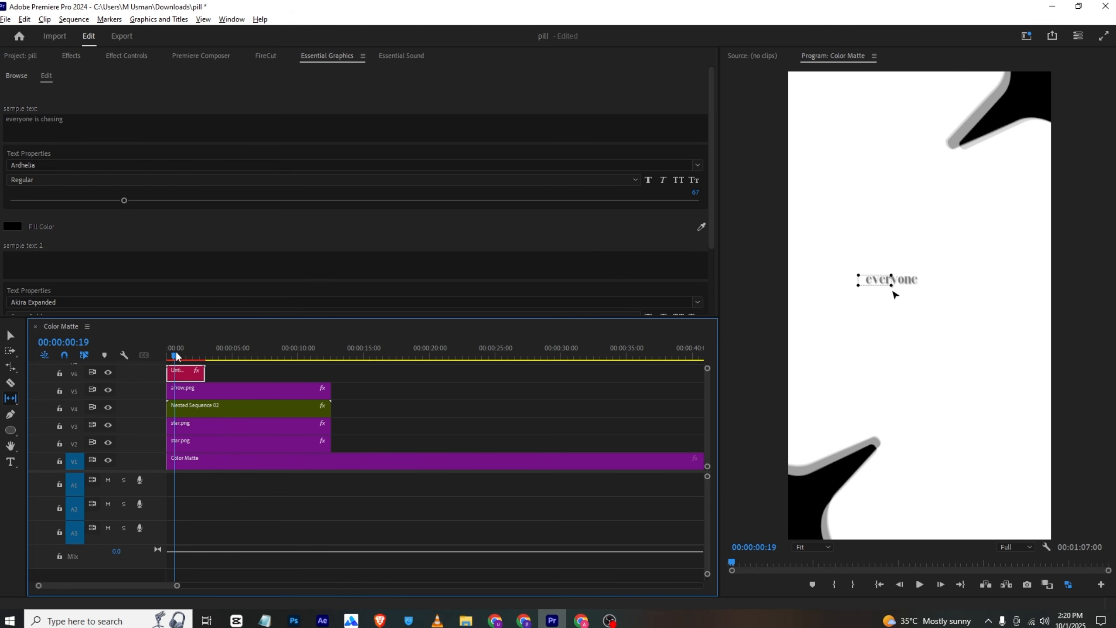
At 00:00:02:12, set the text clip's position to 515, 944 so it fits in the upper half of the dashed box
drag(176, 351, 197, 359)
scroll(264, 130, down, 4)
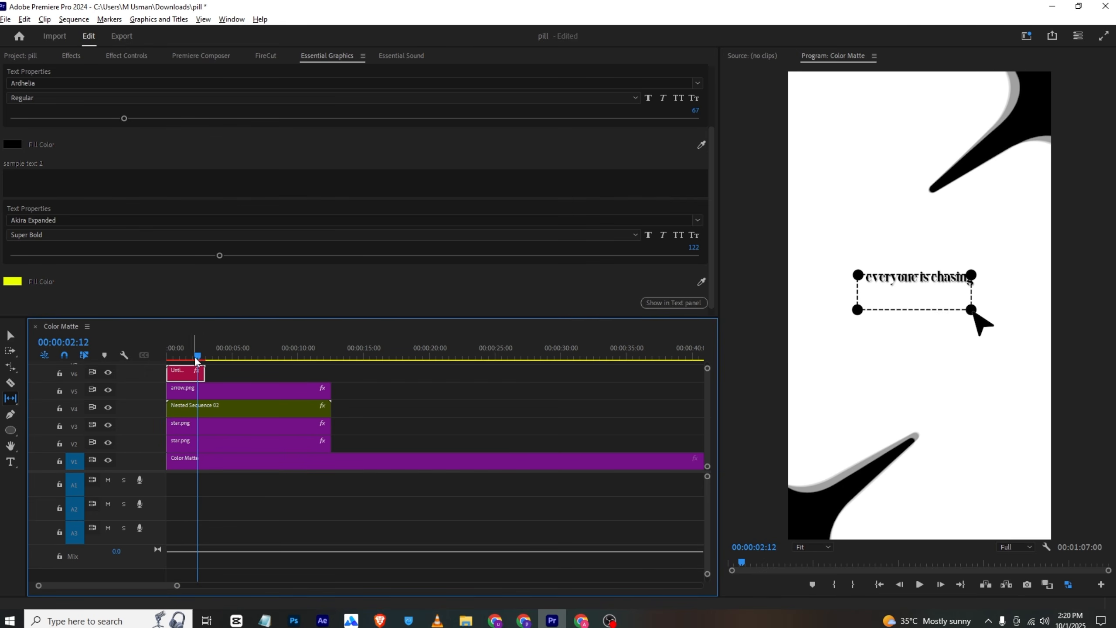
click(108, 54)
drag(240, 128, 227, 128)
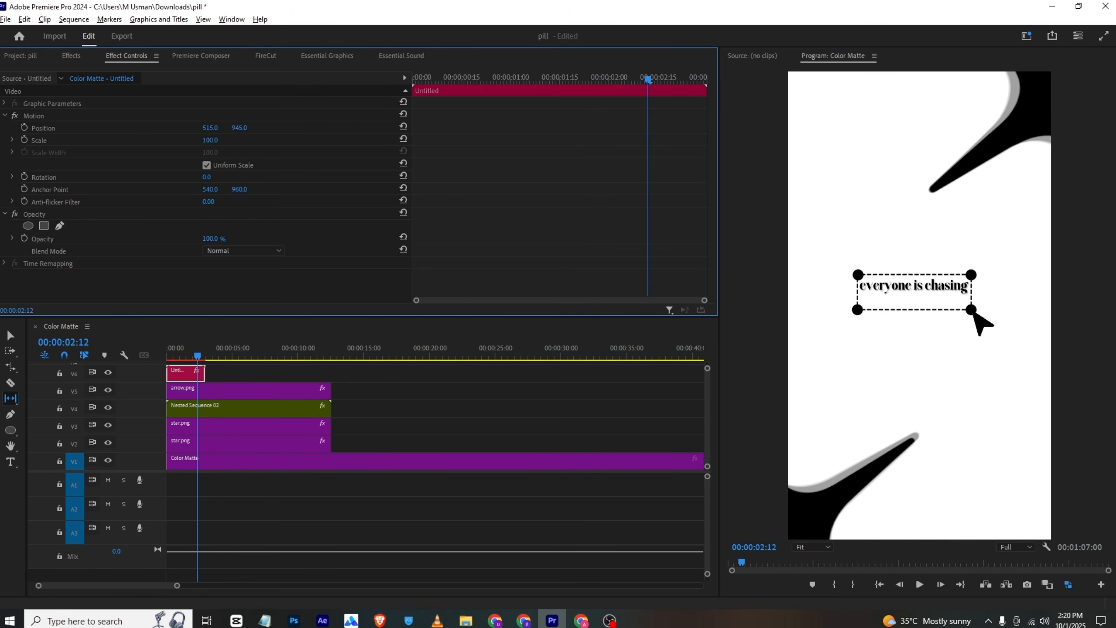
Play the animation from the start and check the text reveal's timing against the scaling box and arrow
drag(198, 347, 163, 354)
key(space)
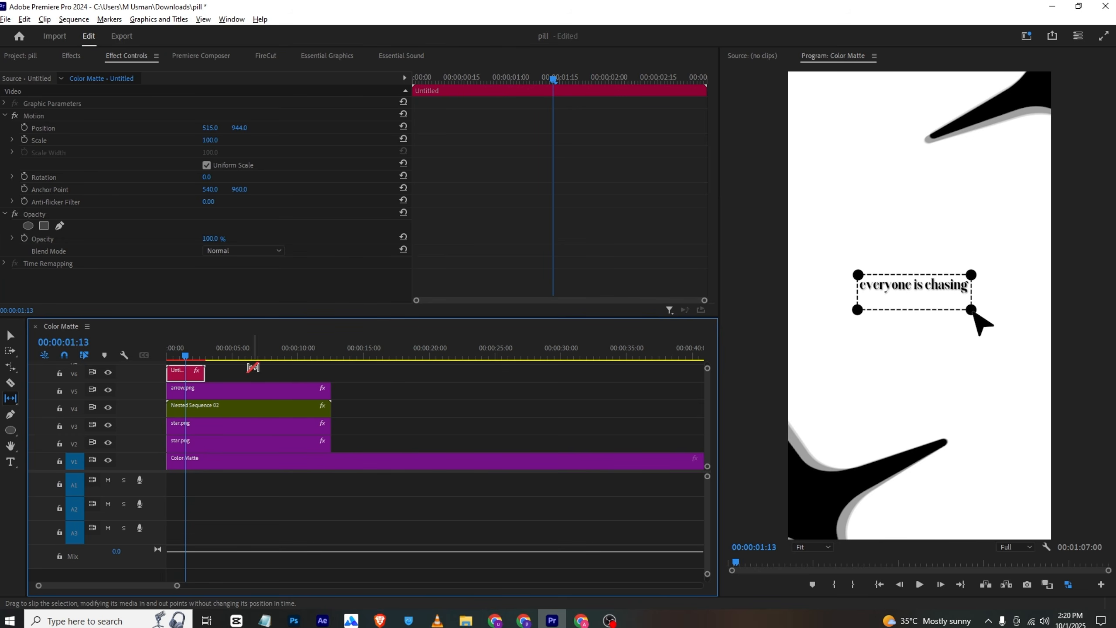
key(v)
drag(179, 356, 168, 356)
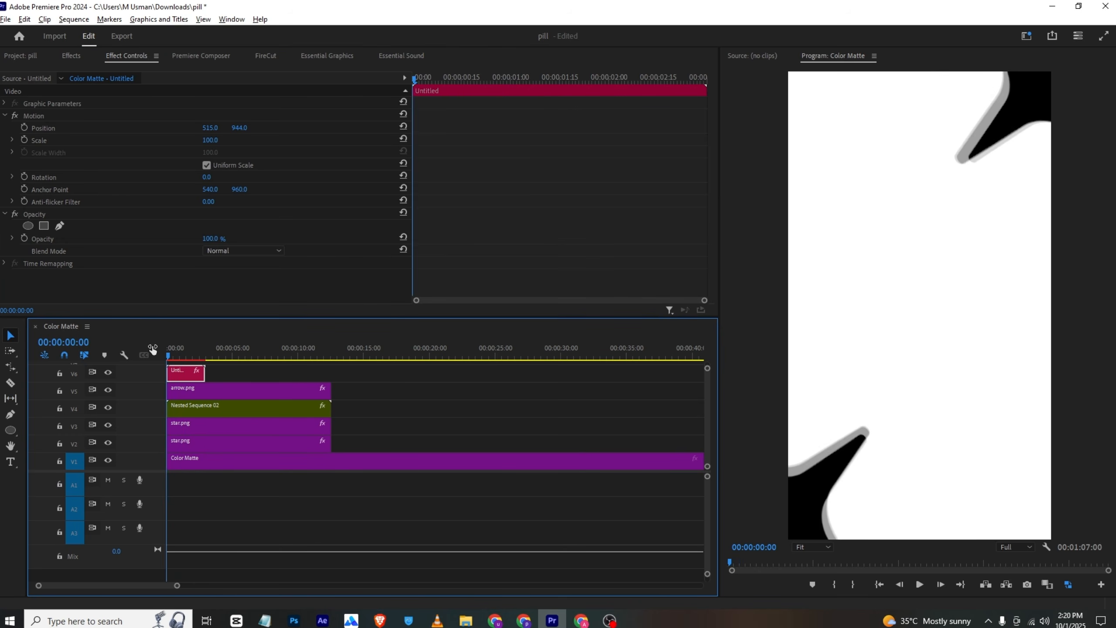
key(space)
click(187, 358)
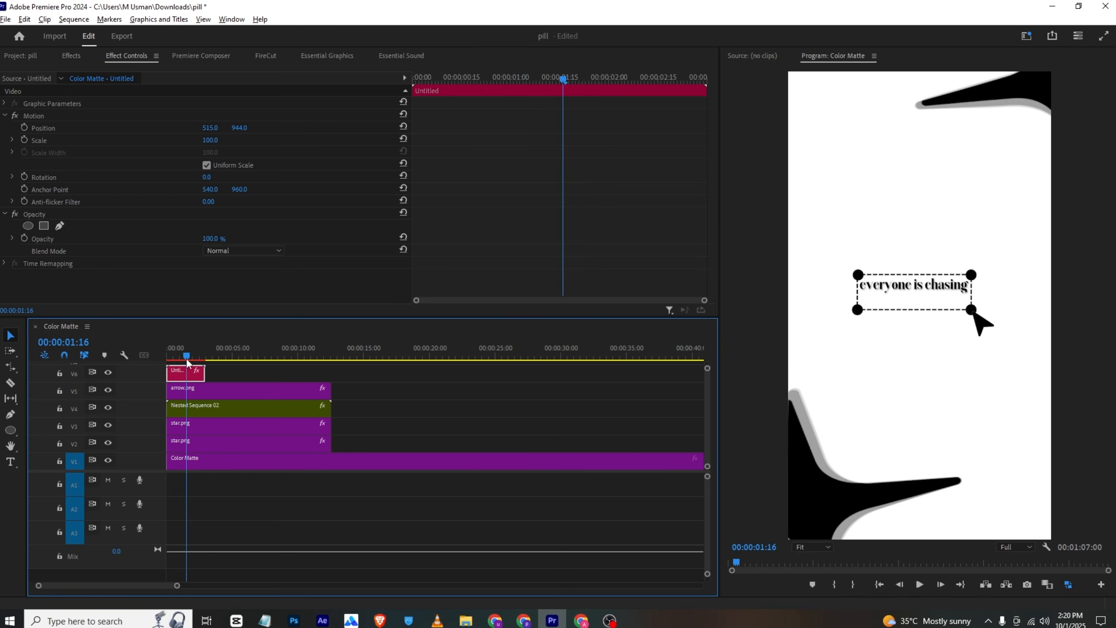
drag(184, 358, 178, 346)
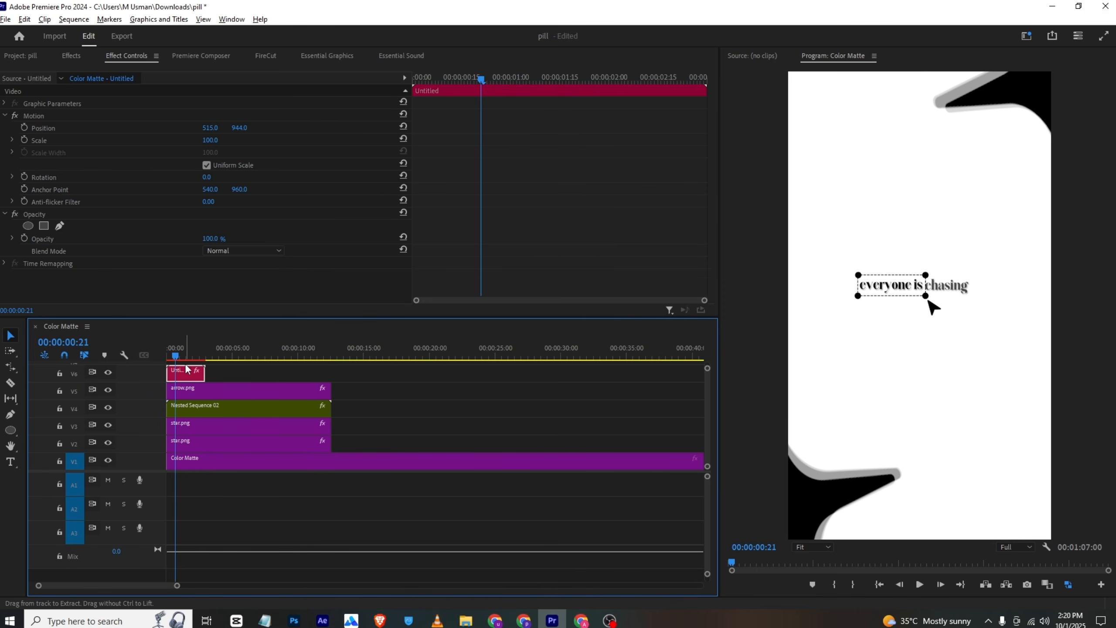
Slow the text clip to 50% speed, preview the reveal and save the project
key(ctrl+r)
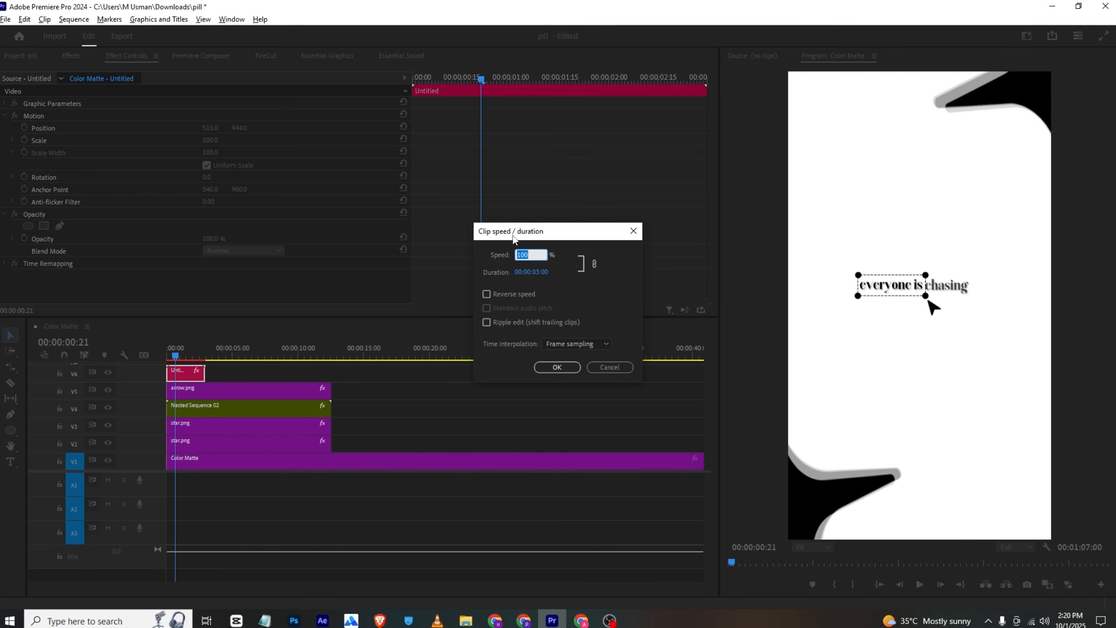
text(50)
key(Return)
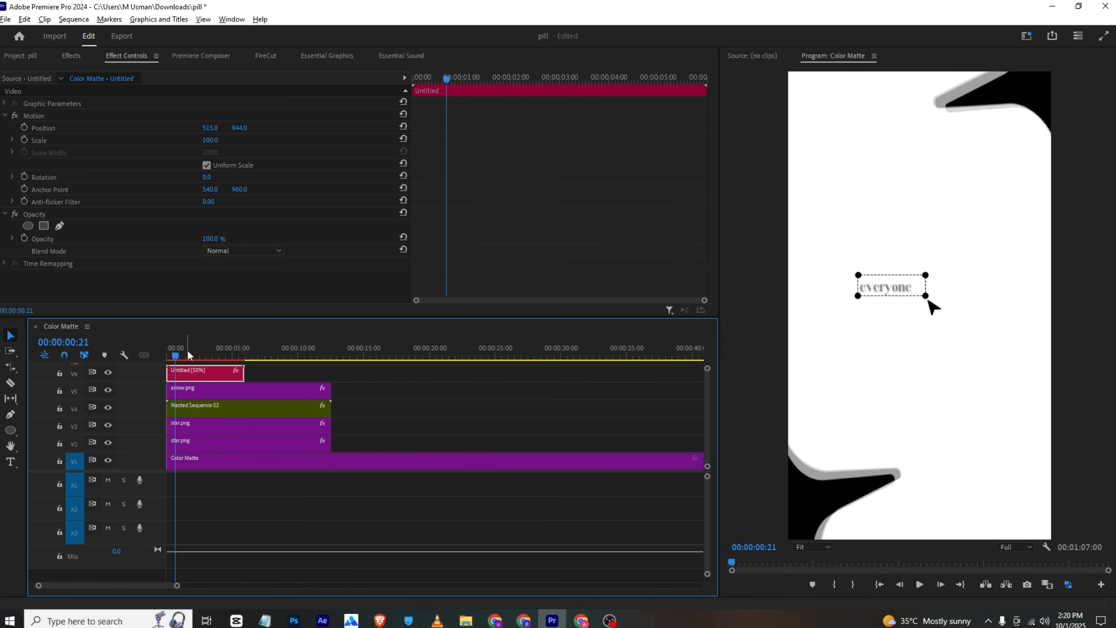
key(space)
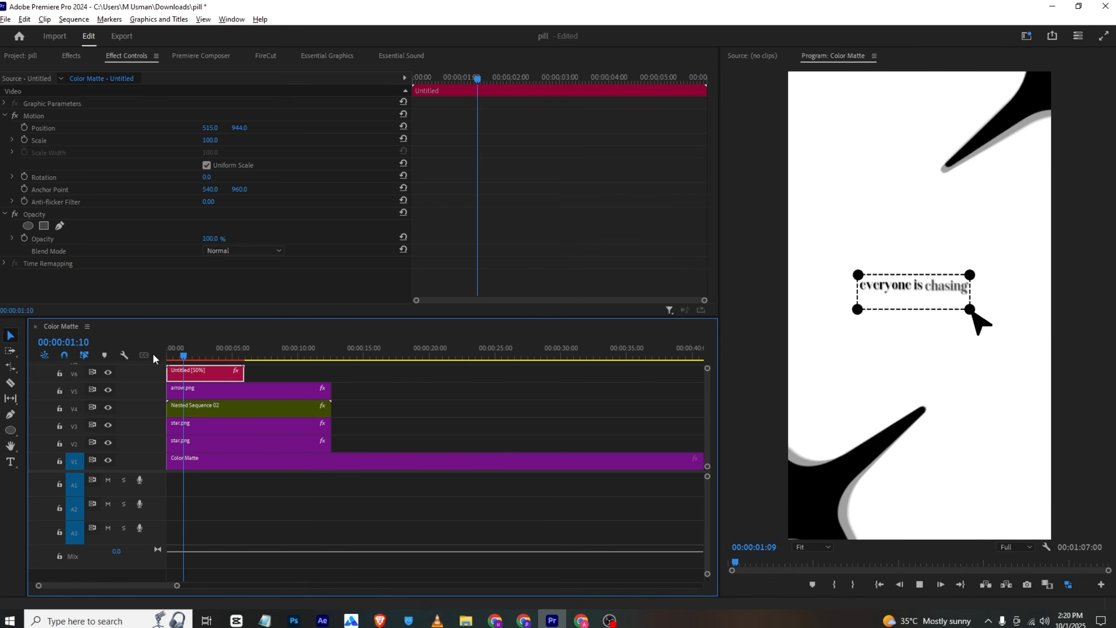
key(space)
key(ctrl+s)
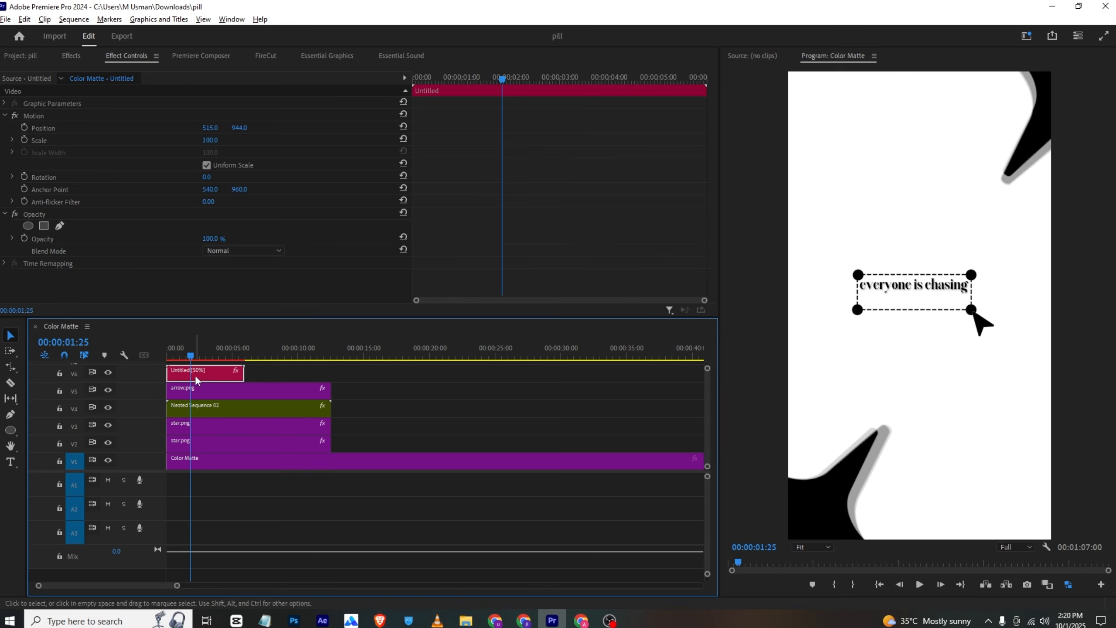
Duplicate the text clip onto the track above and set the copy's position to 515, 1015, below the first line
drag(195, 375, 196, 361)
drag(239, 128, 280, 128)
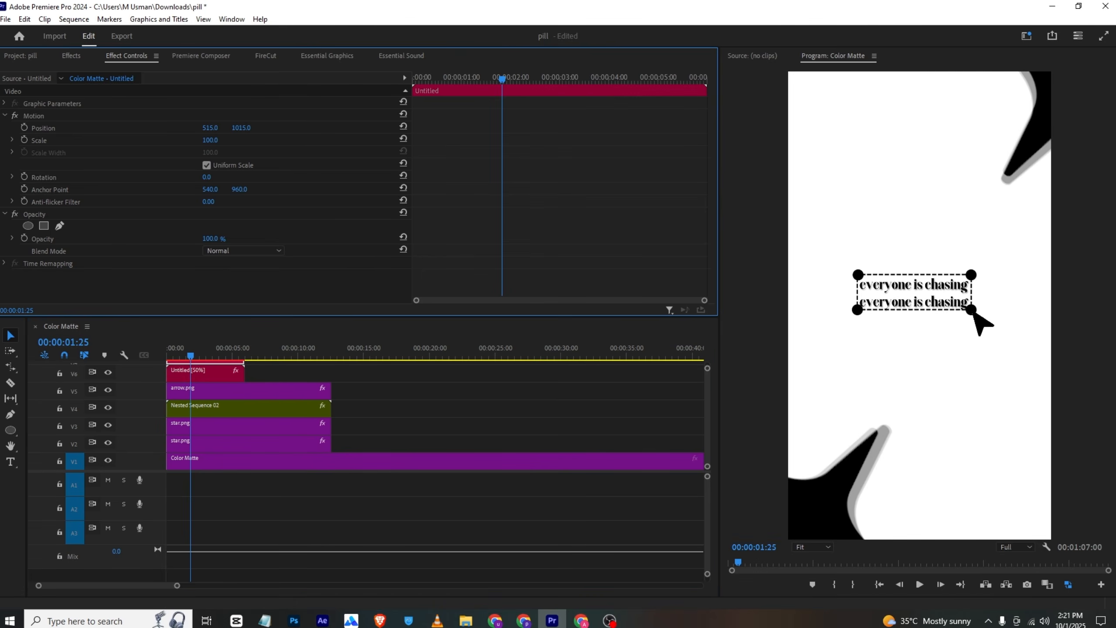
Check the reference wording, change the duplicated clip's text to "shortcuts" and set its font to Banana Stick
key(alt+Tab)
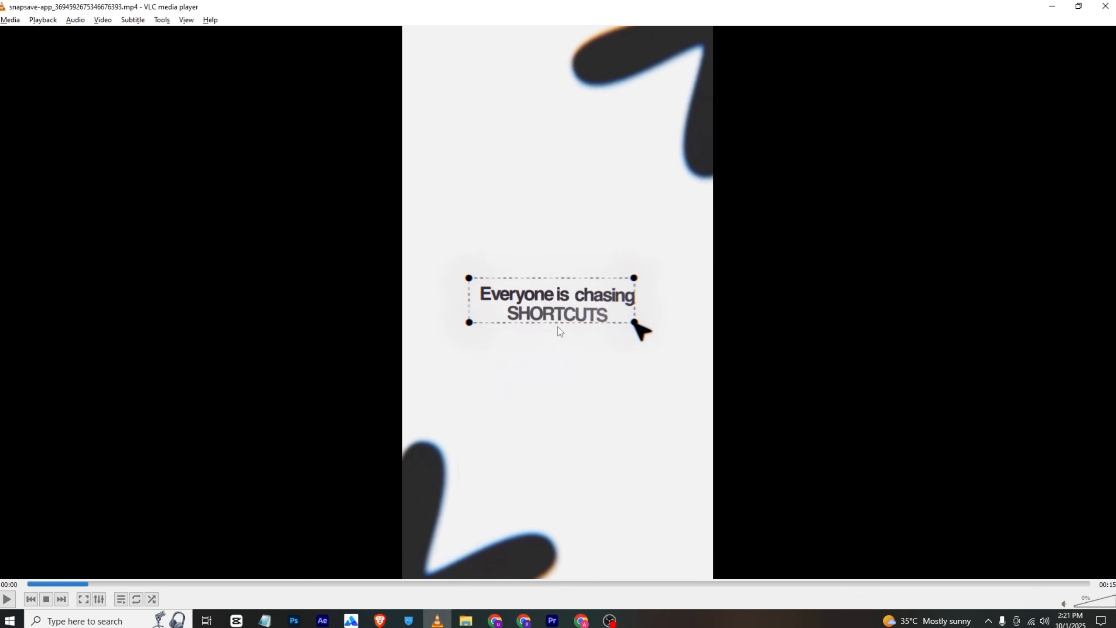
key(alt+Tab)
click(326, 56)
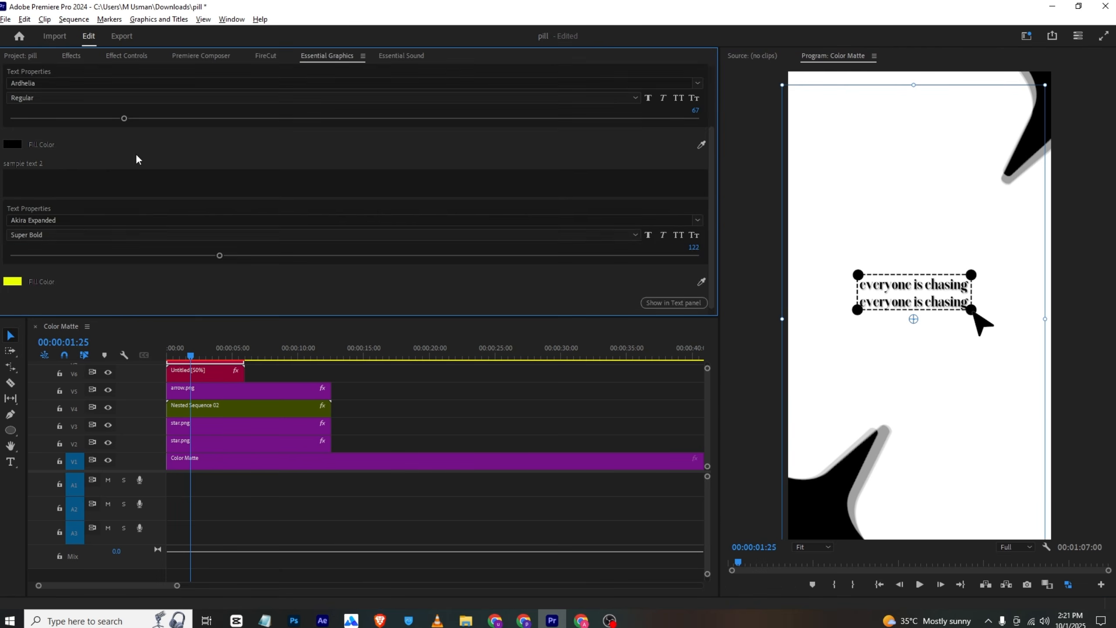
double_click(99, 119)
key(ctrl+a)
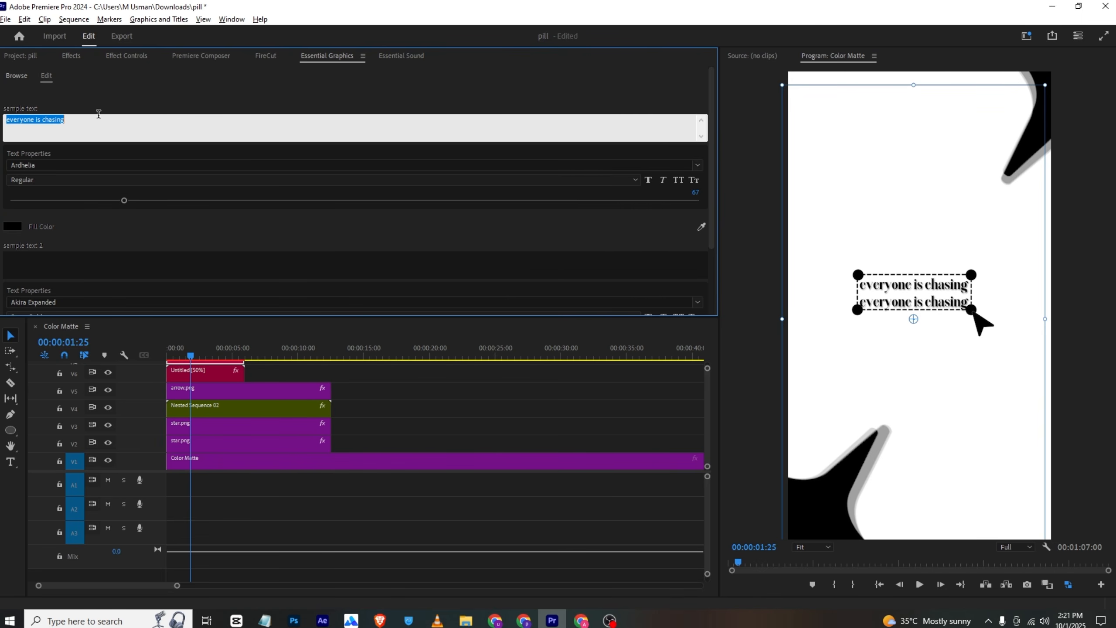
text(shortcuts)
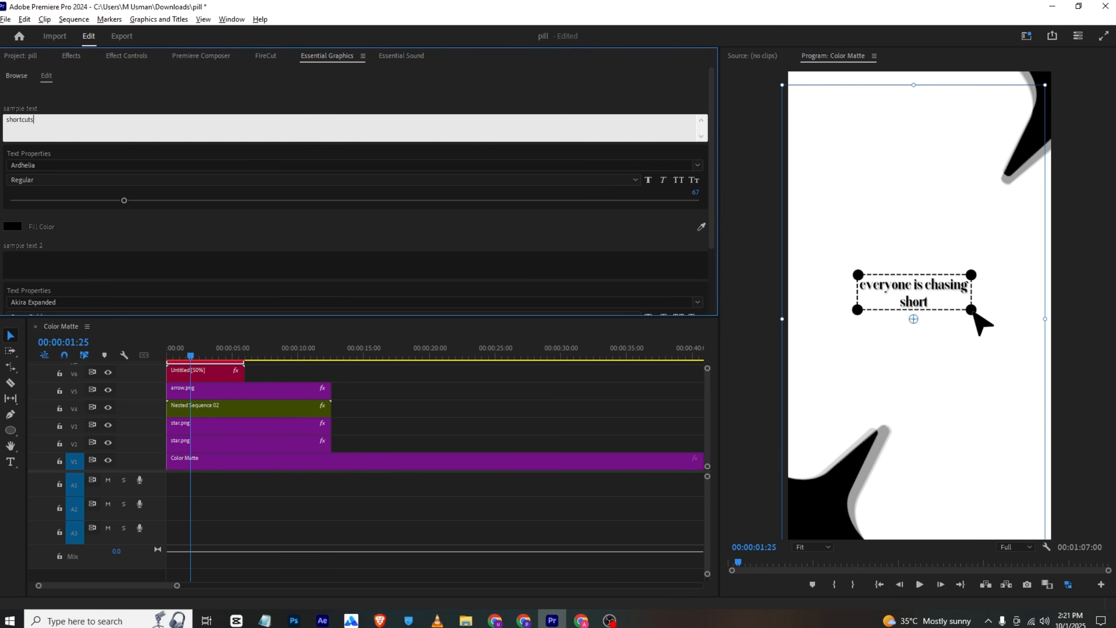
click(90, 98)
click(109, 164)
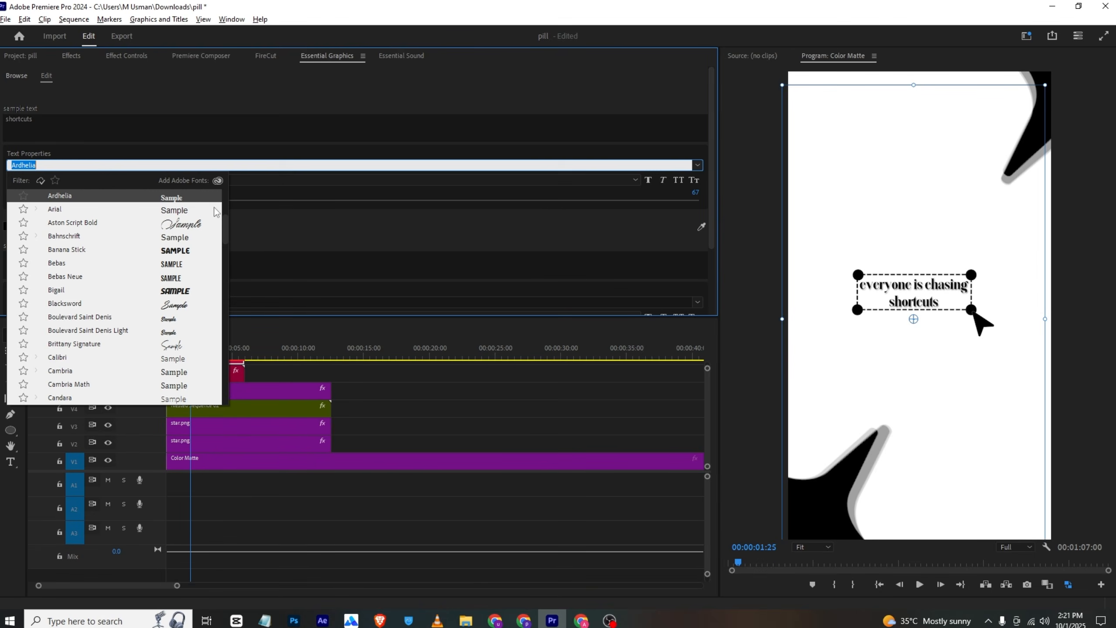
click(178, 249)
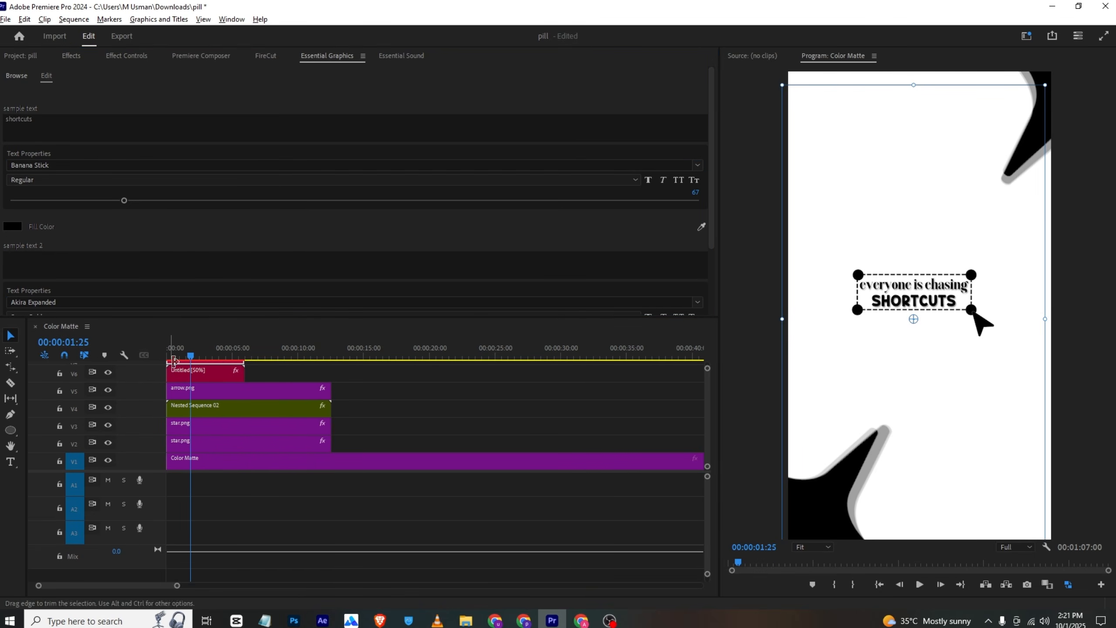
Save the project and play the two-line text animation from the sequence's start
click(153, 362)
key(Home)
key(ctrl+s)
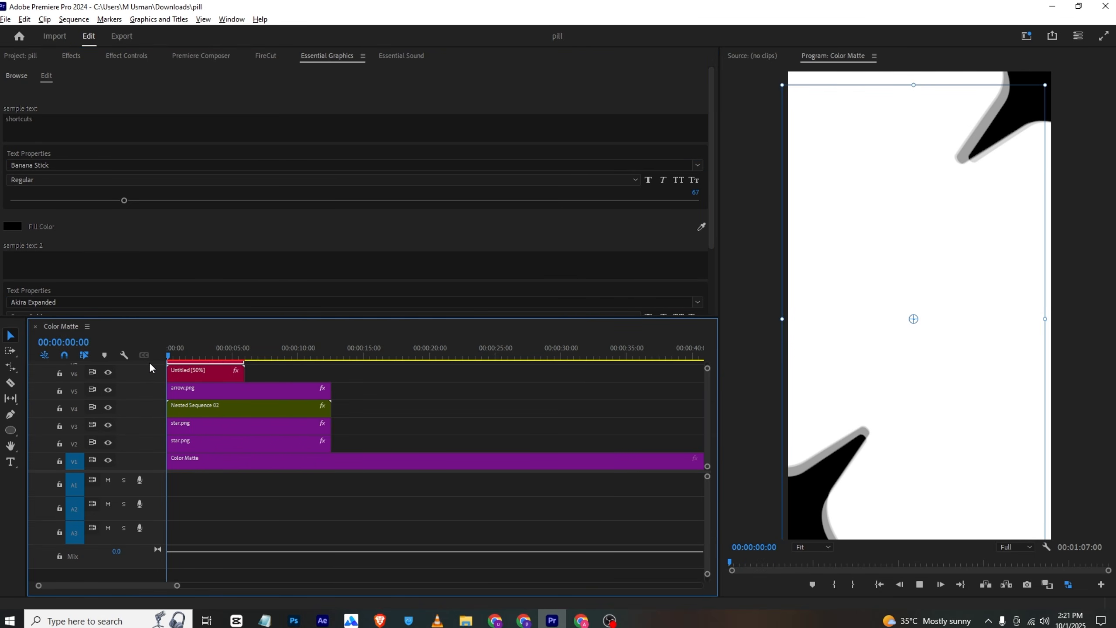
key(space)
key(space)
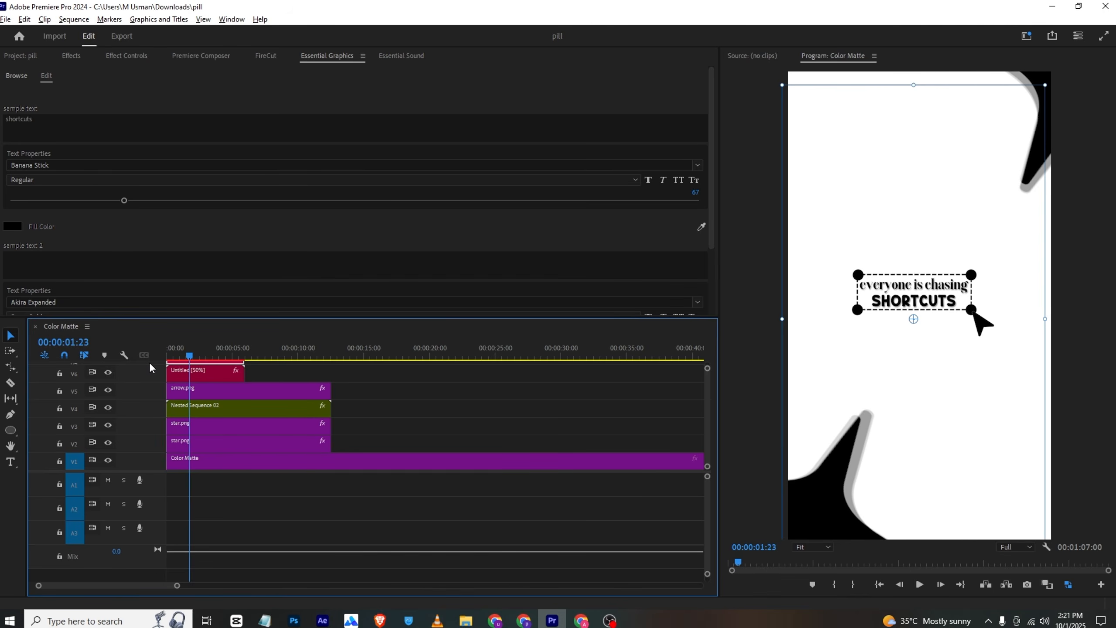
Check the reference video, then split the text, arrow, dashed-box and two star clips on V2 to V6 at 00:00:03:06
click(437, 620)
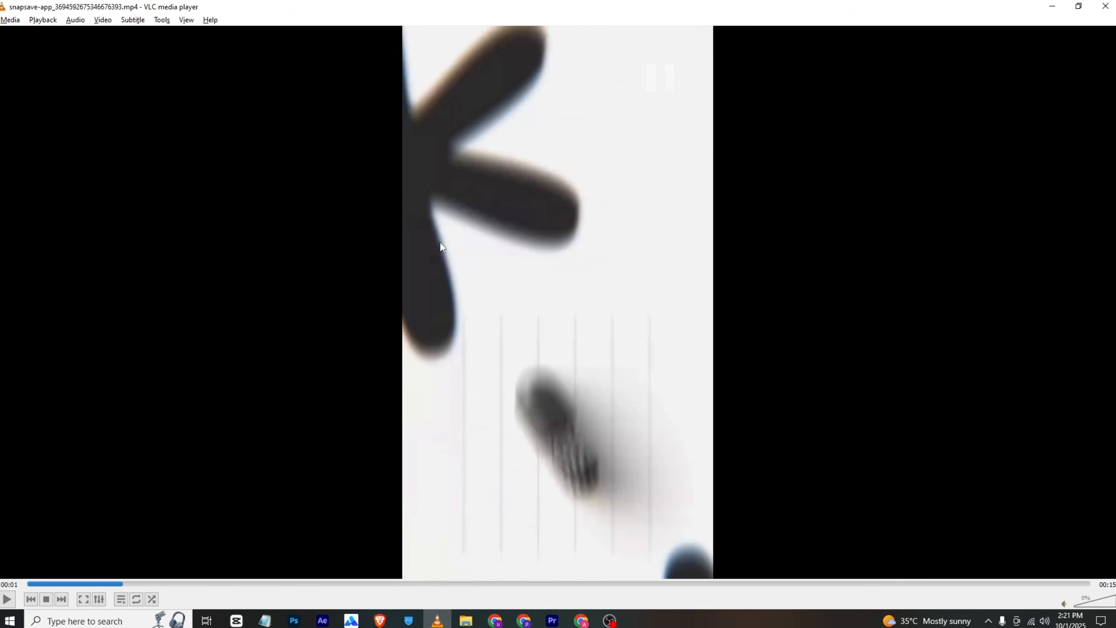
click(551, 619)
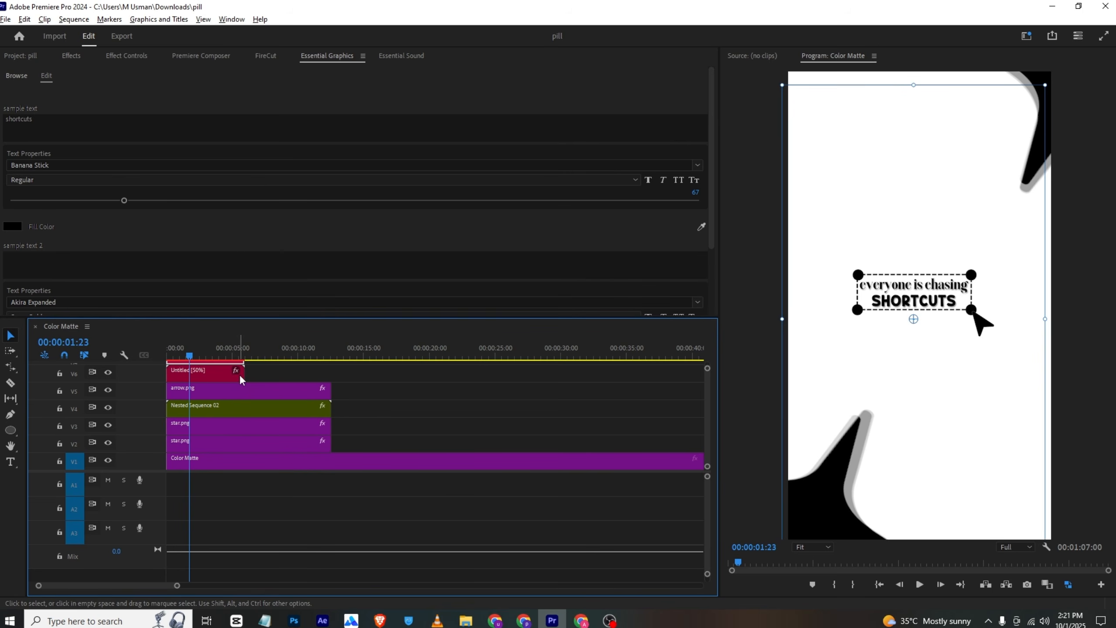
drag(357, 365, 192, 441)
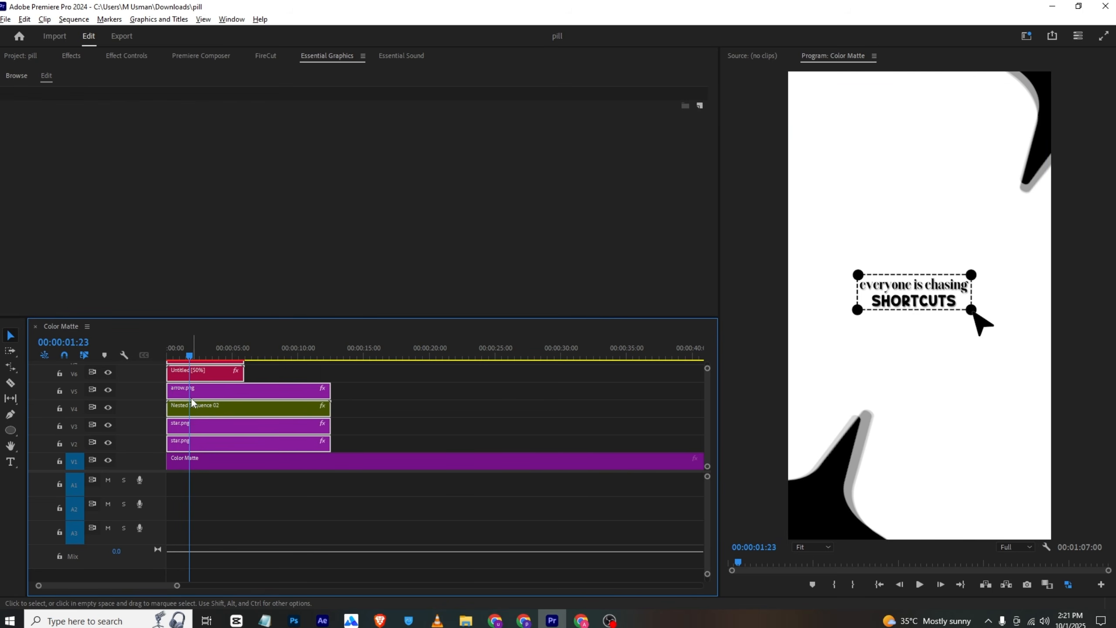
click(192, 355)
drag(194, 352, 210, 355)
key(c)
click(208, 372)
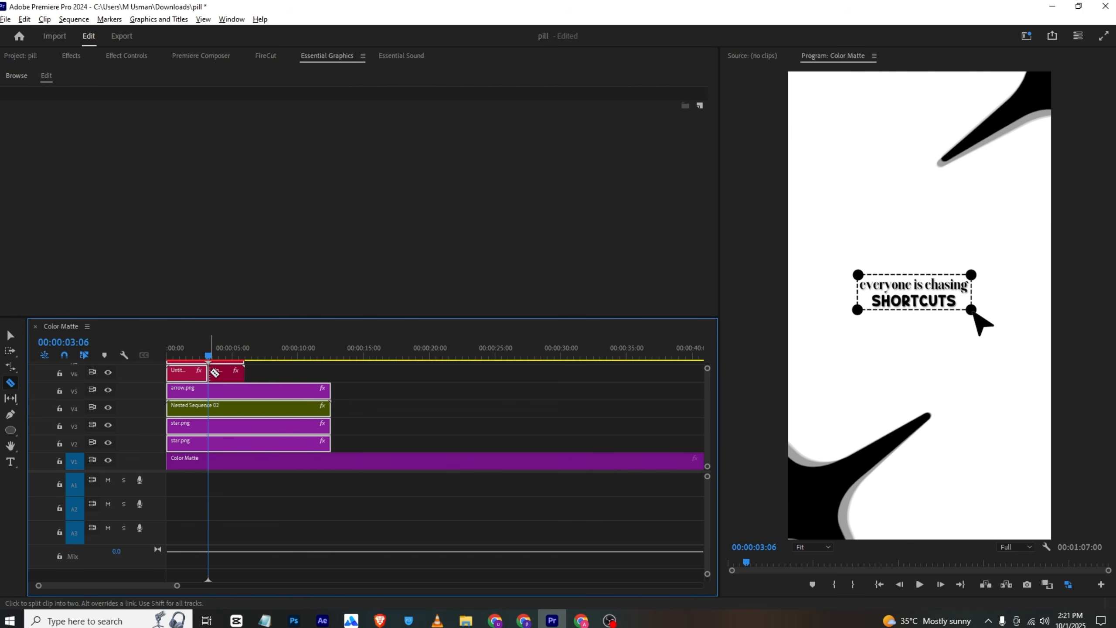
click(209, 389)
click(213, 407)
click(212, 424)
click(212, 443)
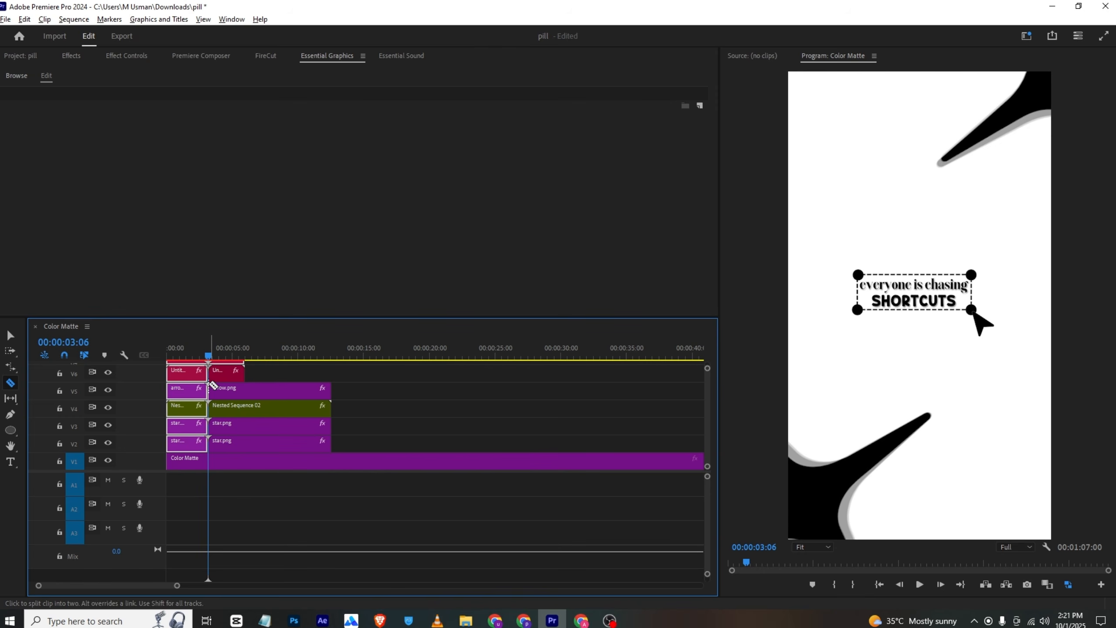
Nest the clip sections after the 00:00:03:06 cut, keeping the default sequence name and leaving out the background matte
key(v)
drag(358, 437, 218, 361)
right_click(227, 381)
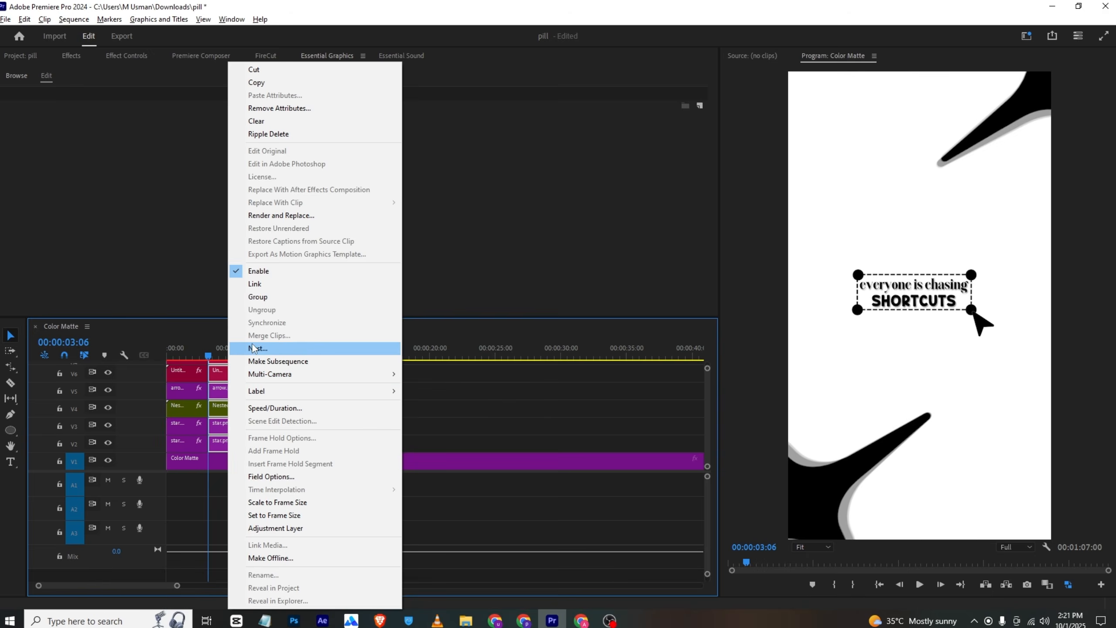
click(254, 350)
click(518, 320)
Keyframe the nested sequence's position from 540, 960 at its start to 540, -1248 about two seconds later
click(237, 439)
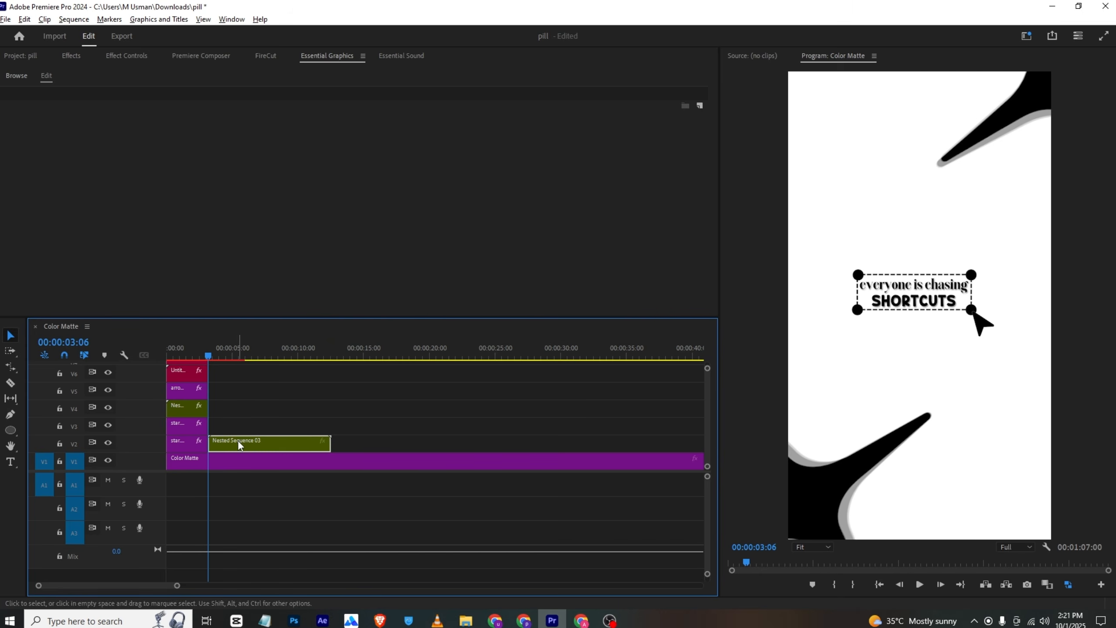
click(116, 56)
click(24, 115)
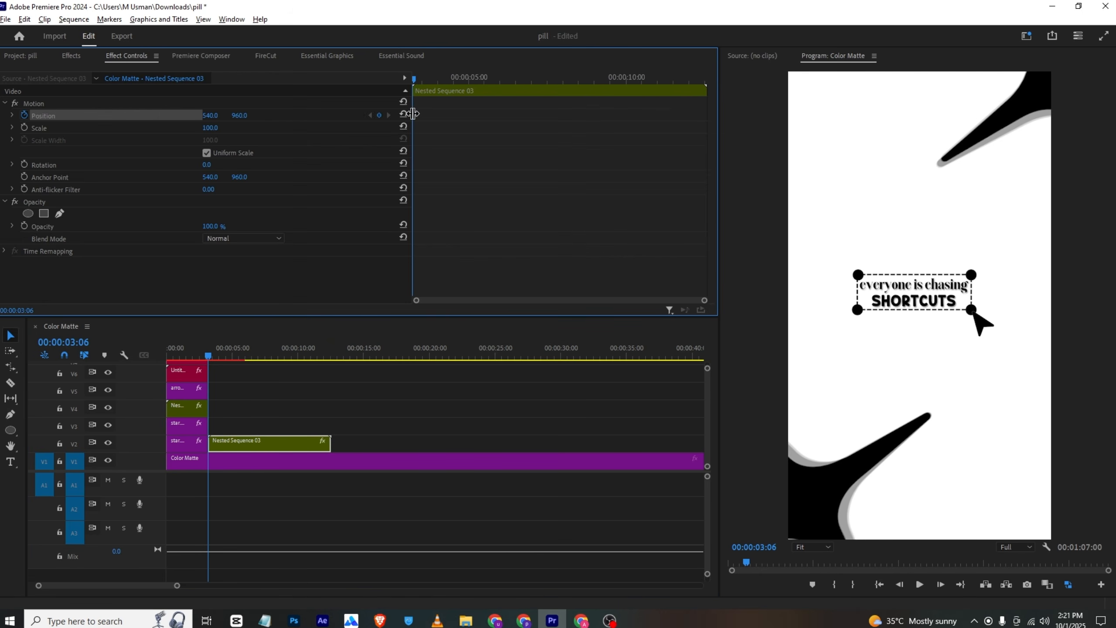
drag(414, 78, 477, 83)
drag(238, 117, 239, 117)
drag(453, 83, 365, 74)
Preview the upward slide, move the end position keyframe much closer to the first and ease the keyframes' temporal interpolation
key(space)
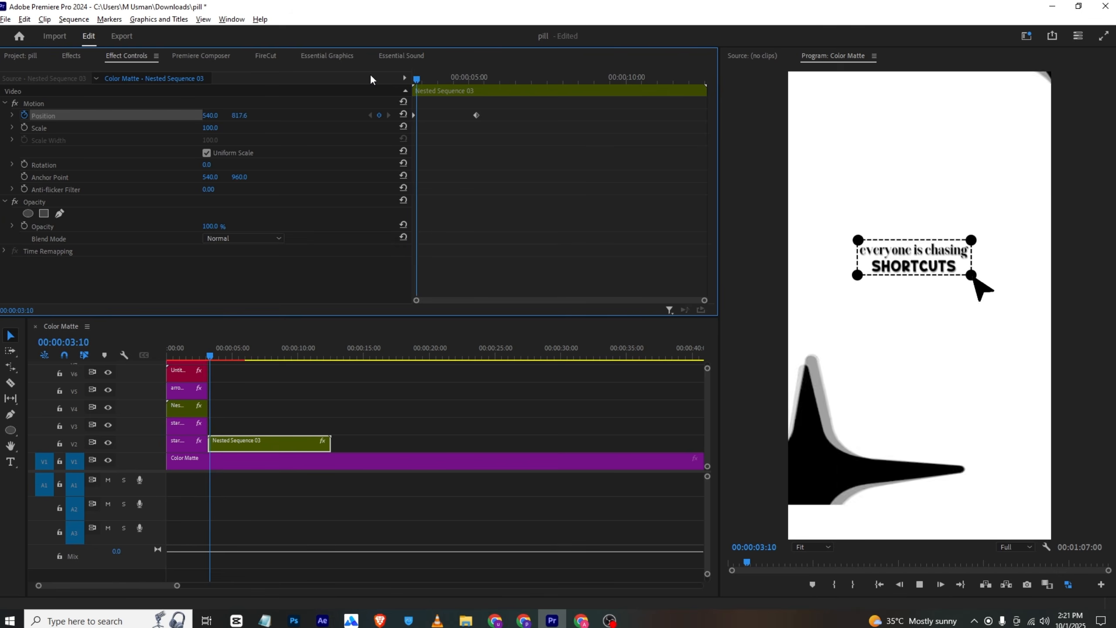
key(space)
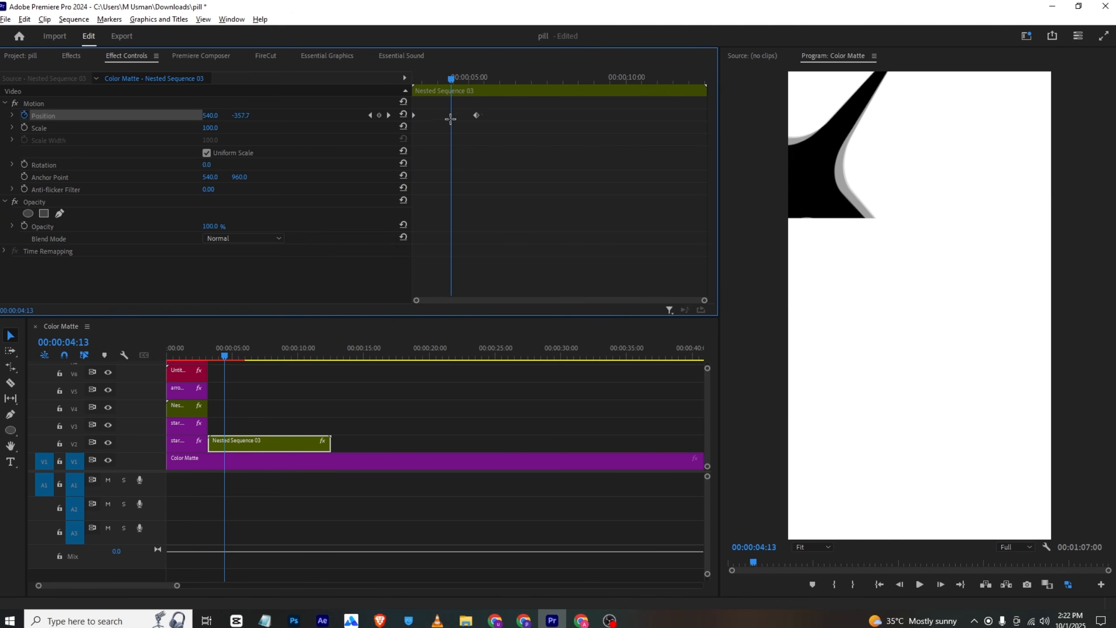
drag(477, 115, 427, 117)
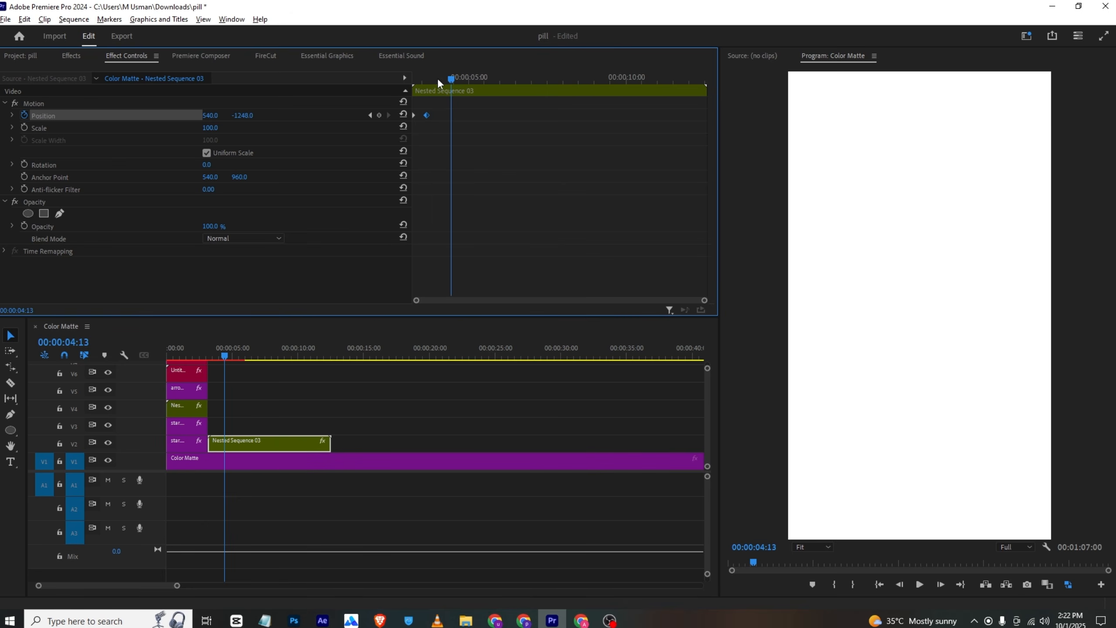
drag(441, 80, 409, 80)
right_click(425, 110)
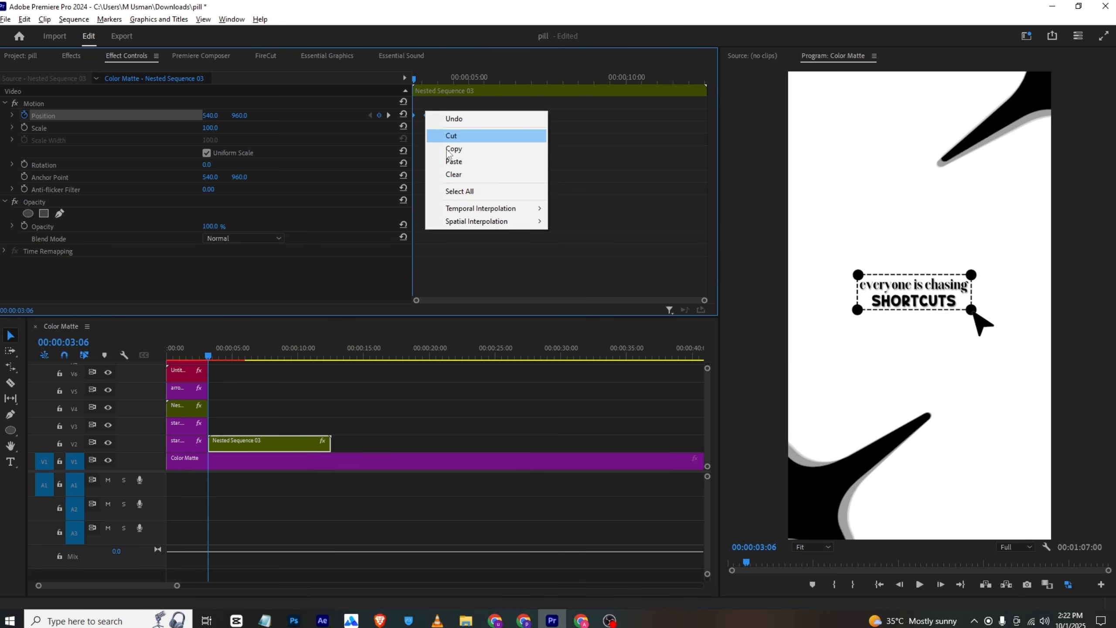
mouse_move(467, 204)
click(575, 276)
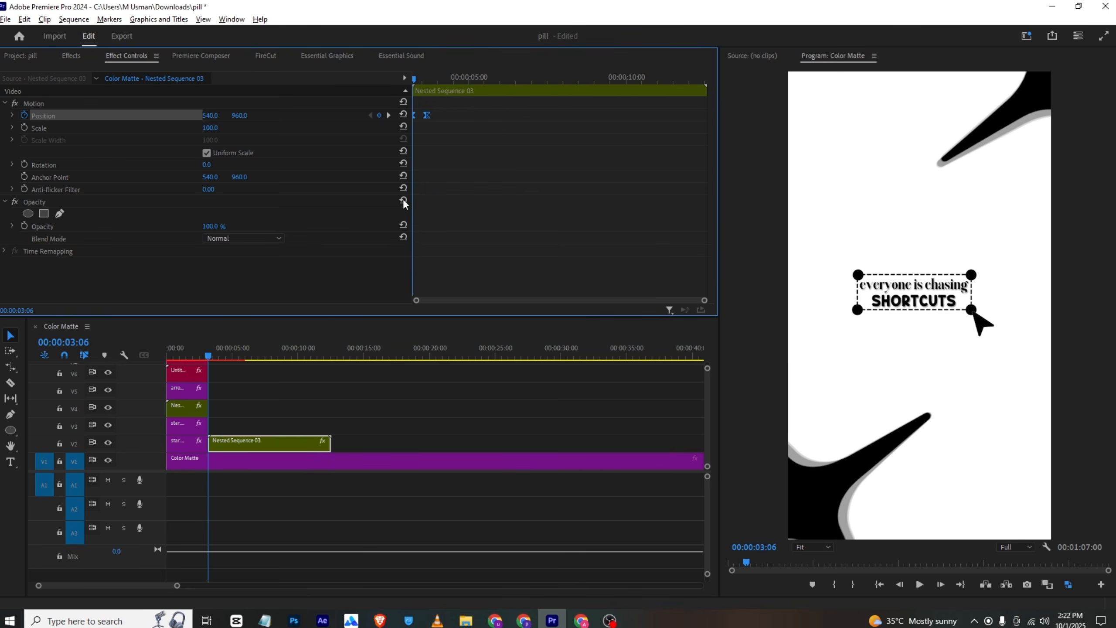
Check the next scene in the reference video and copy both star clips onto V3 and V4 after the cut
click(437, 621)
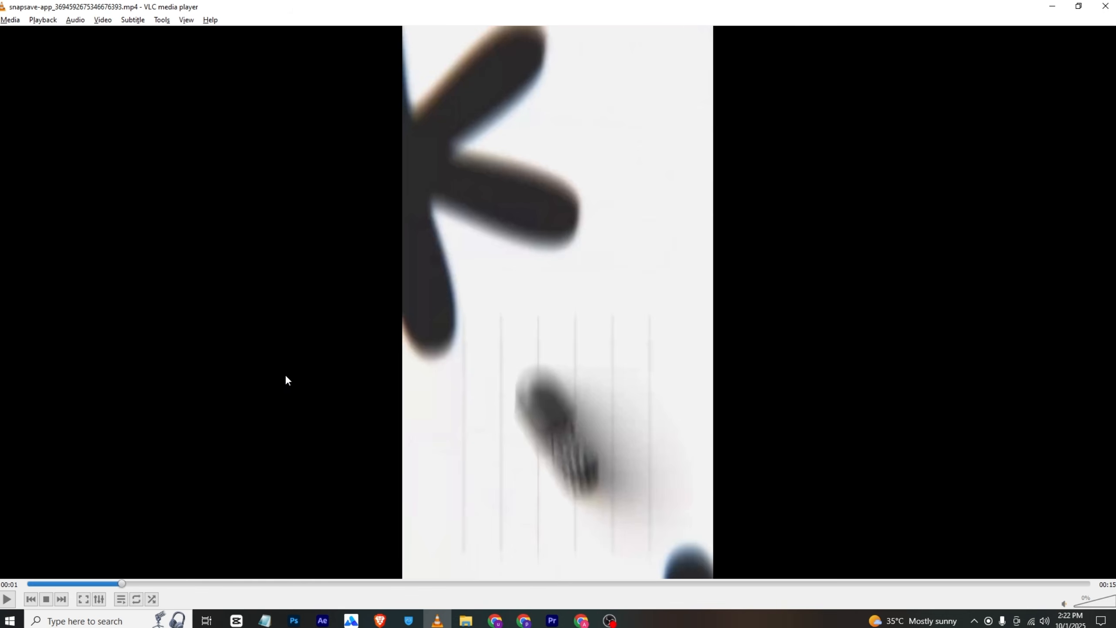
key(space)
key(space)
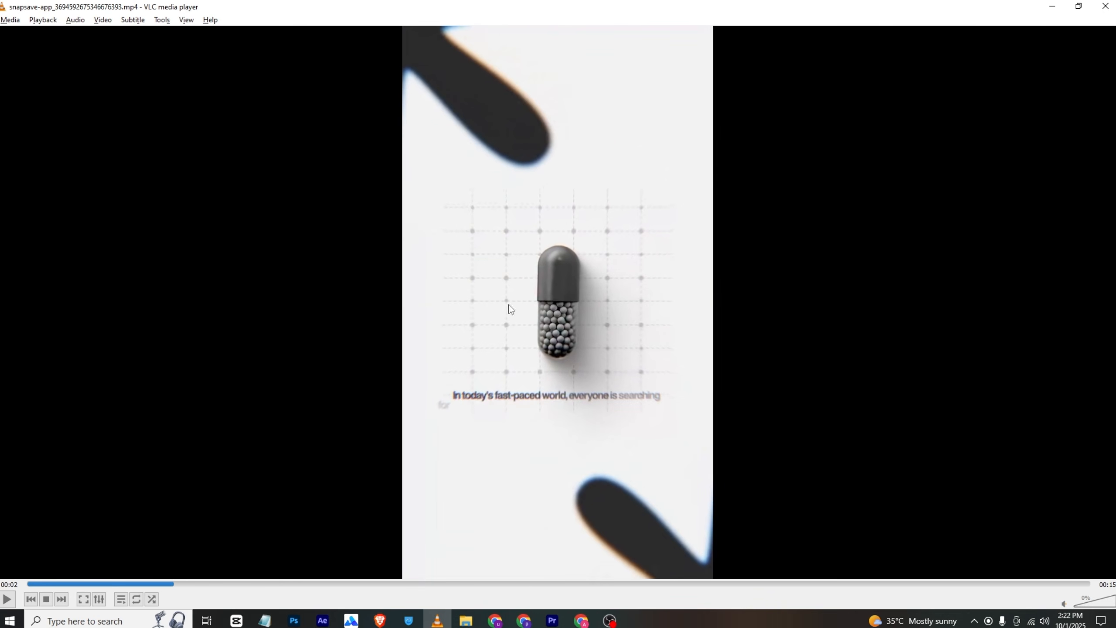
key(alt+Tab)
click(191, 445)
shift+click(188, 425)
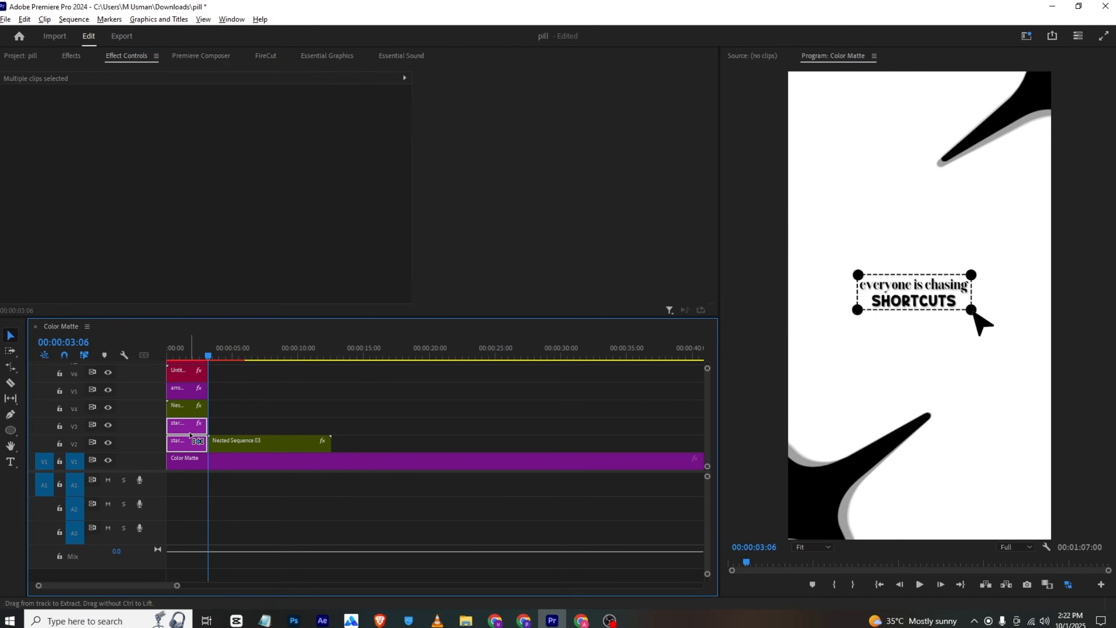
drag(193, 445, 235, 433)
Shift the two copied star clips to start at 00:00:03:14 and preview the transition
drag(214, 356, 214, 353)
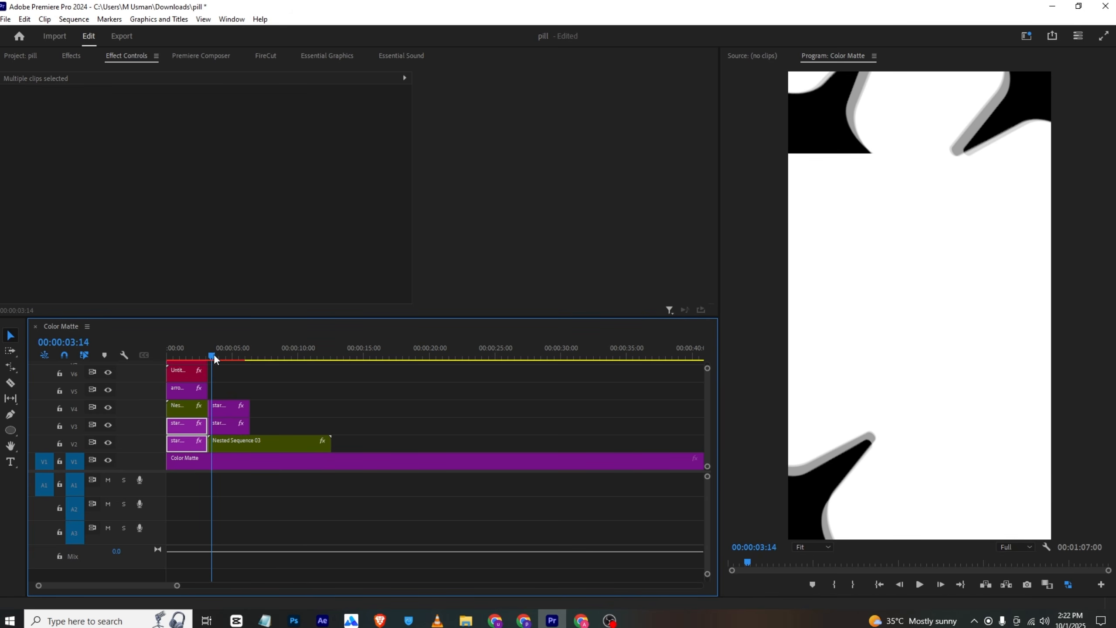
click(226, 406)
shift+click(227, 423)
drag(228, 423, 231, 421)
key(space)
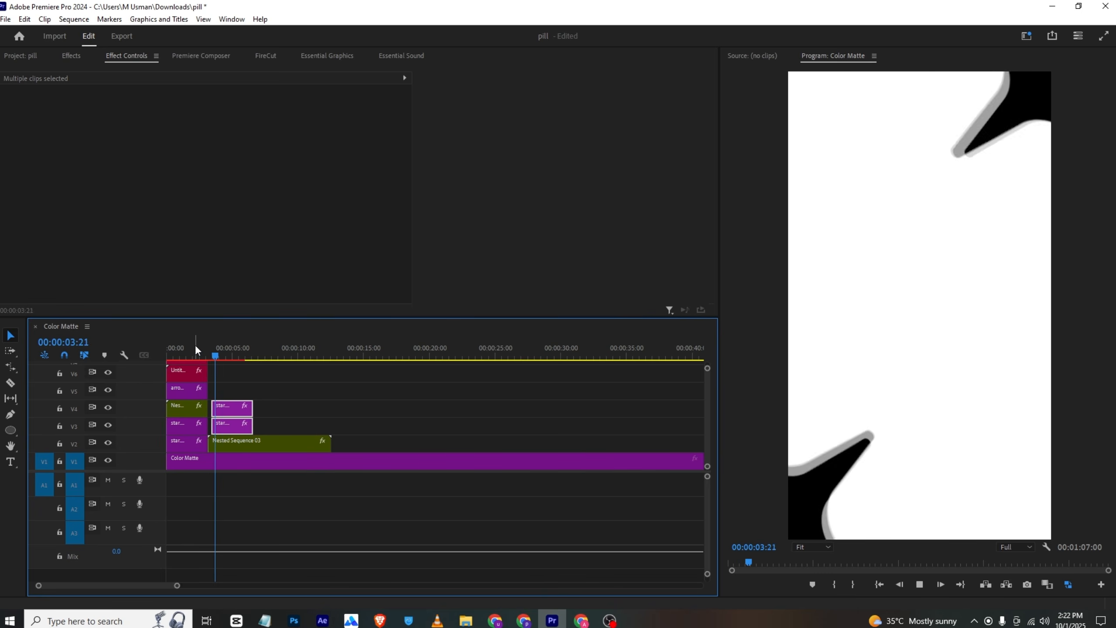
key(space)
Extend both copied star clips by 00:00:03:05 to a duration of 00:00:06:11
click(259, 389)
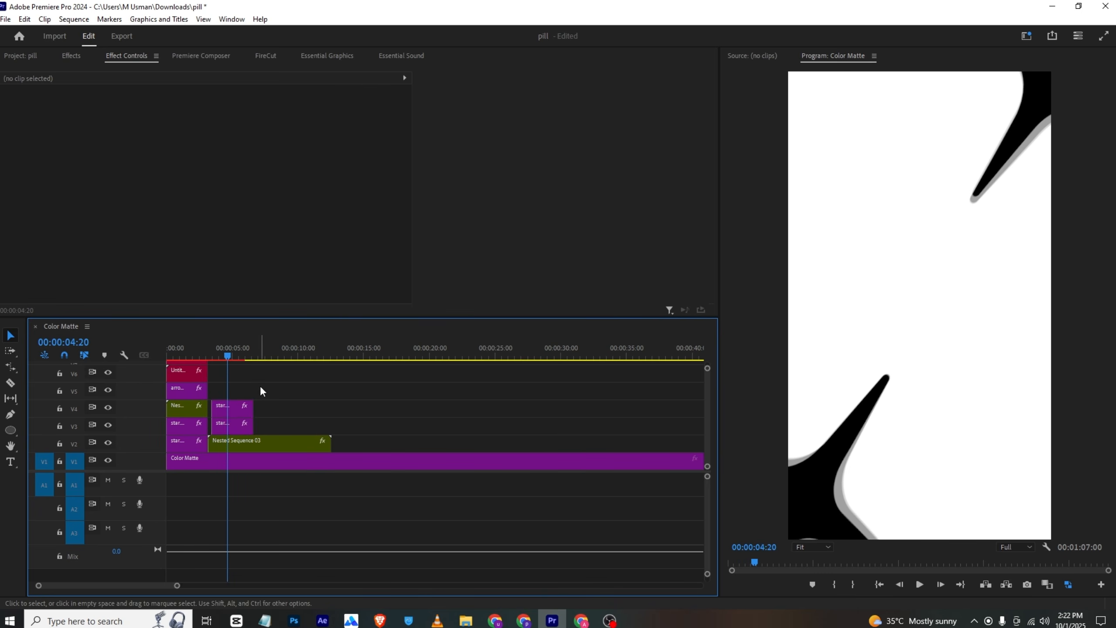
drag(267, 389, 248, 435)
drag(253, 424, 293, 430)
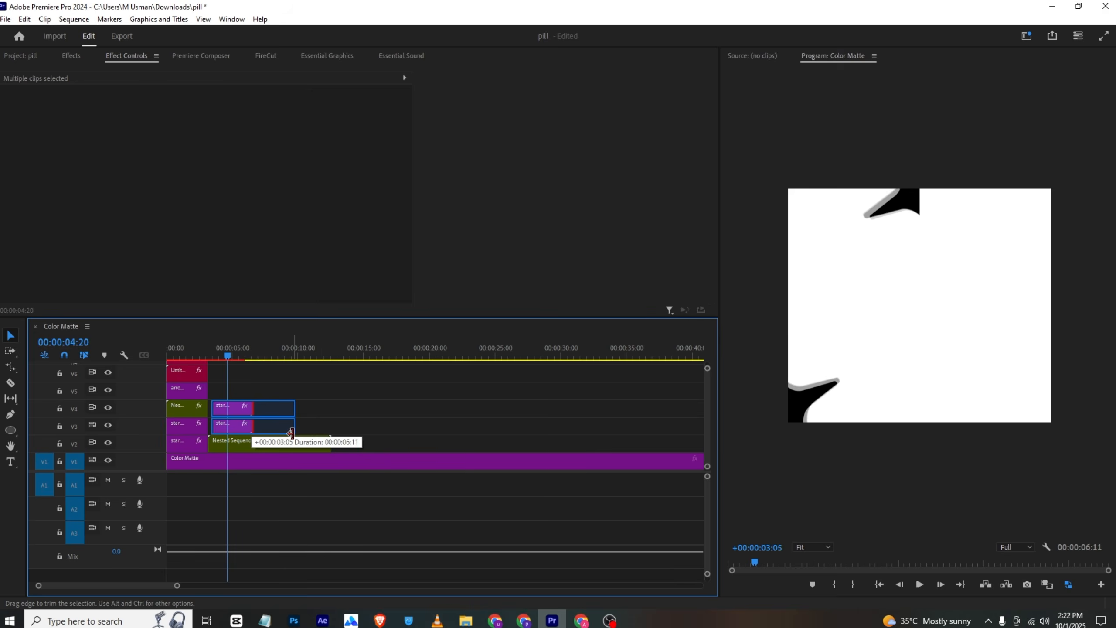
drag(226, 356, 231, 357)
click(246, 372)
Place grid bg png.png on V5 above the copied star clips and set its scale to 10
click(30, 56)
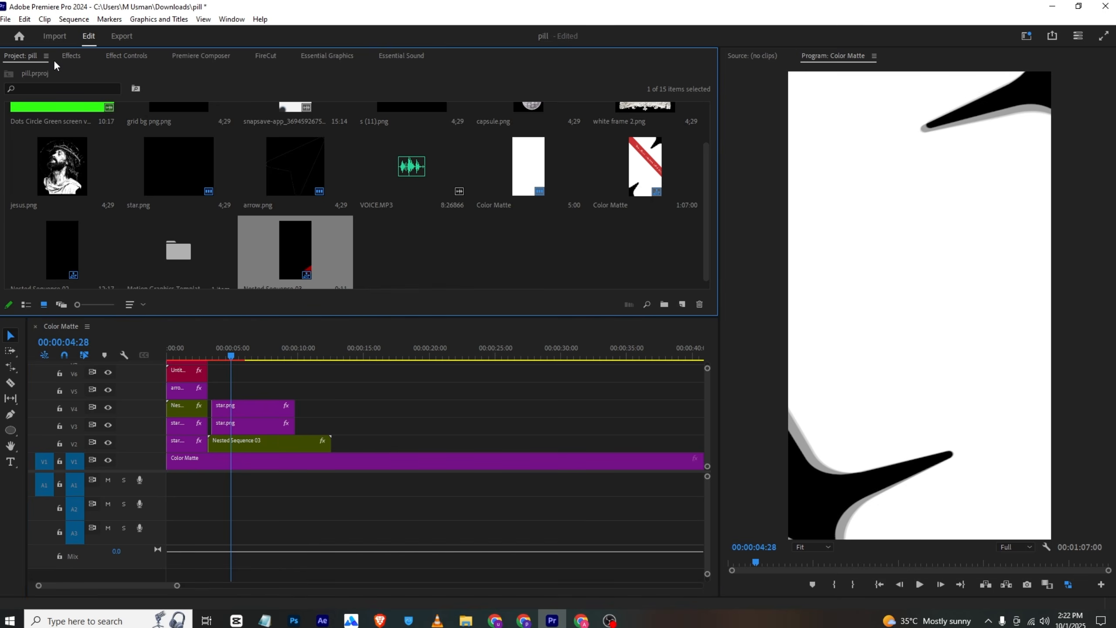
scroll(237, 203, up, 2)
drag(189, 165, 213, 391)
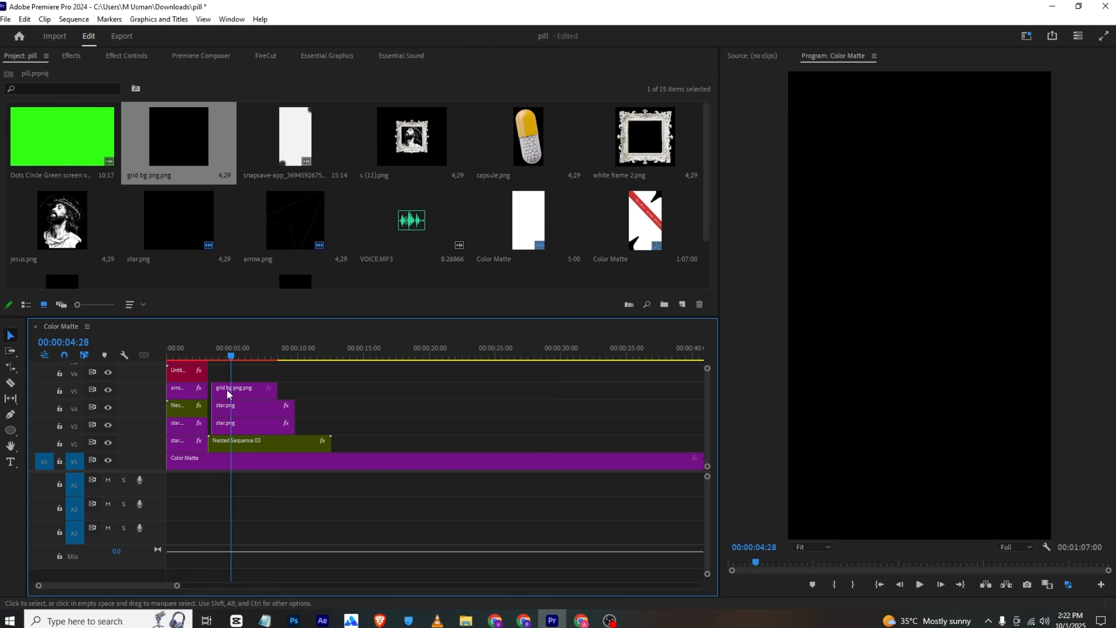
click(228, 393)
drag(244, 353, 241, 352)
click(136, 55)
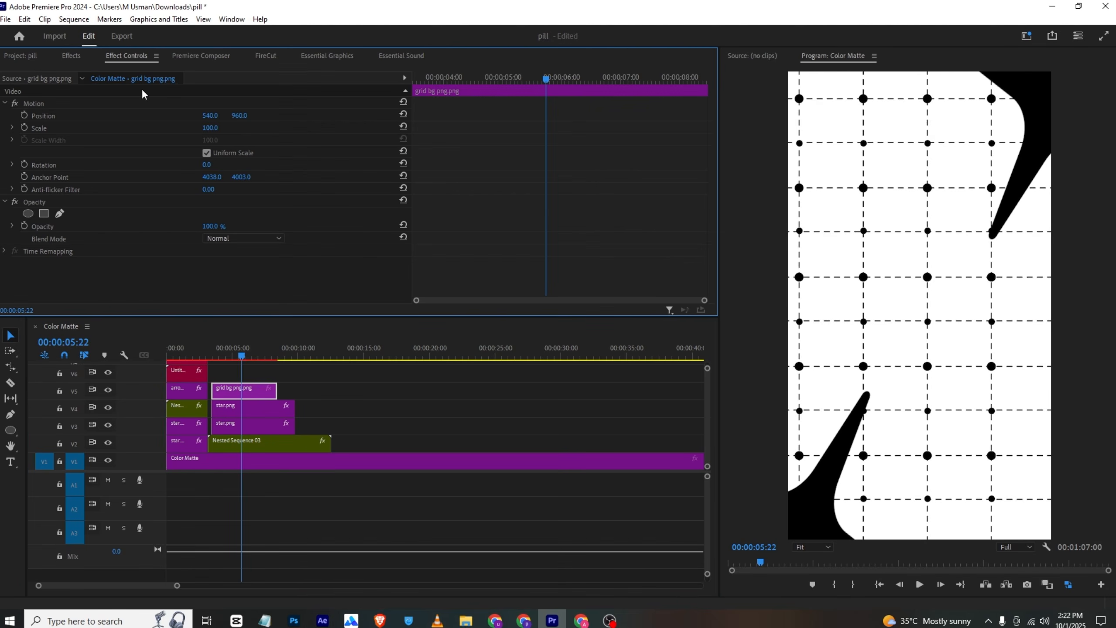
drag(208, 128, 164, 128)
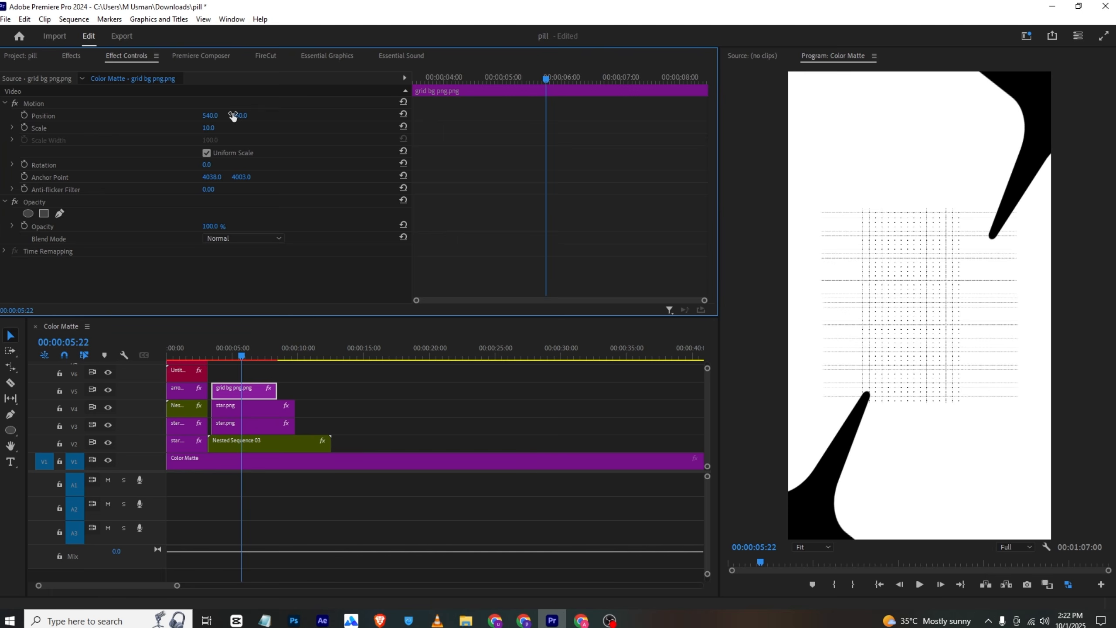
Find the Crop effect, apply it to the grid image clip and select it for adjustment
click(71, 55)
double_click(66, 72)
text(crop)
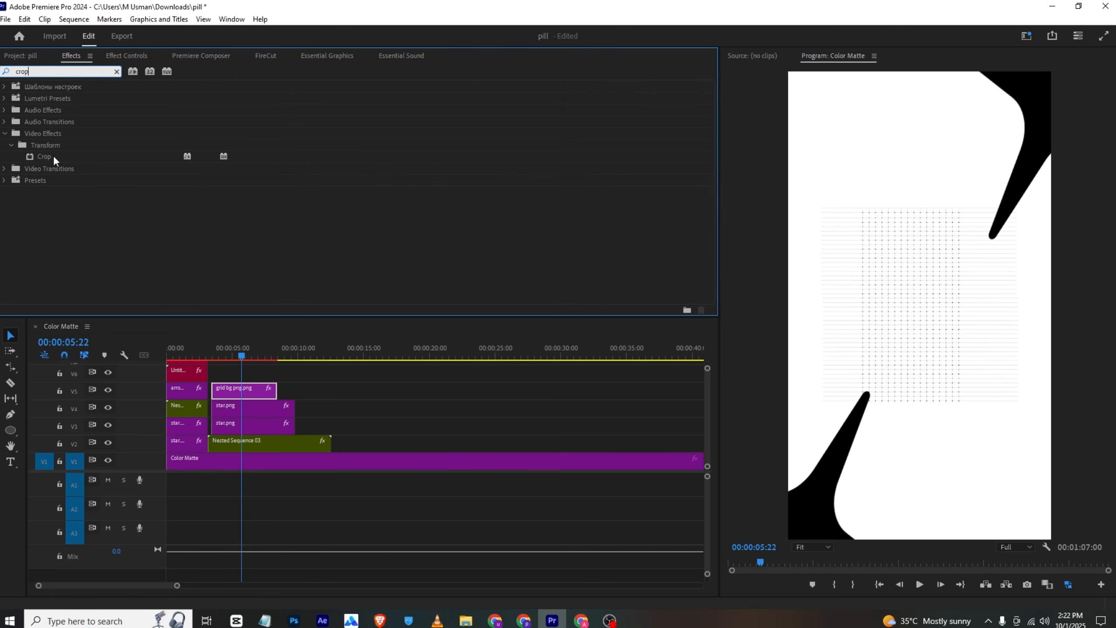
drag(53, 155, 243, 389)
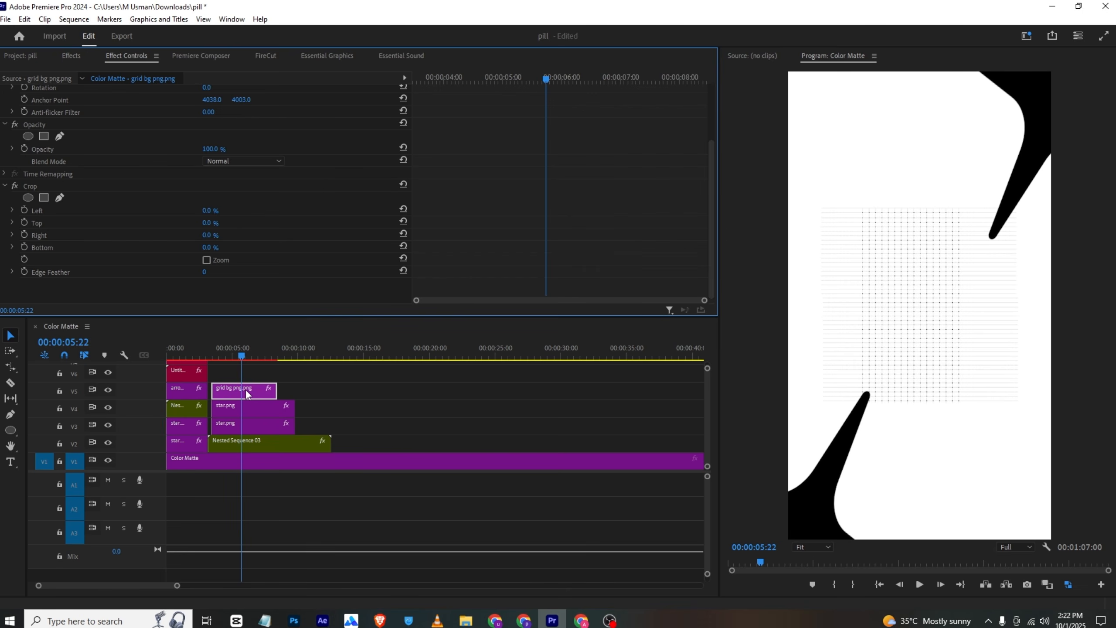
click(31, 186)
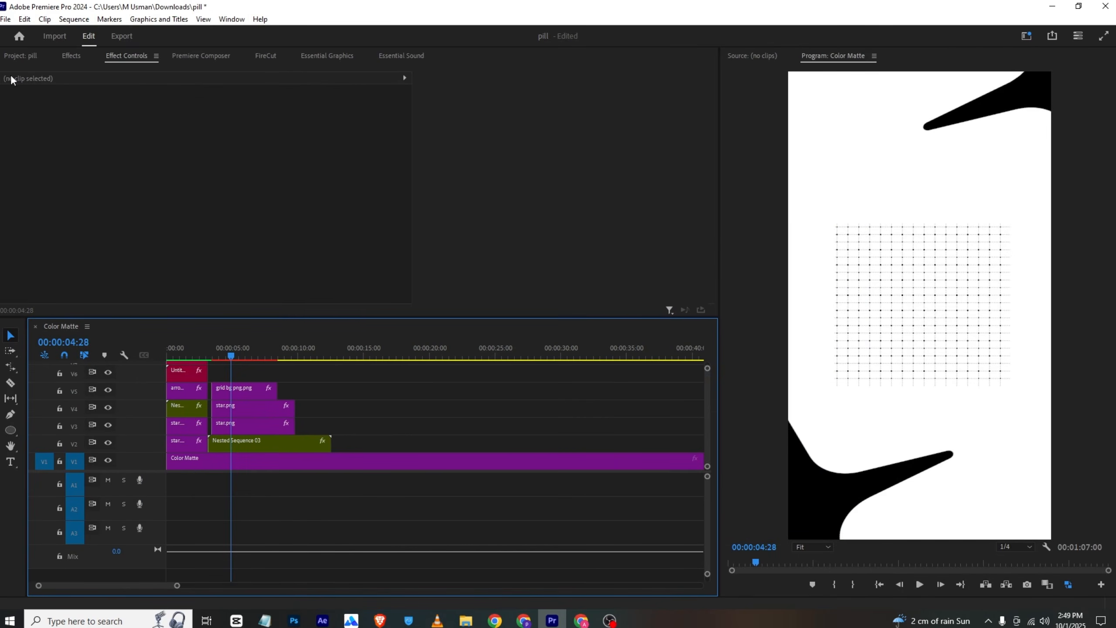
Place capsule.png on V6 above the grid clip and set its scale to 14
click(20, 60)
drag(552, 146, 231, 373)
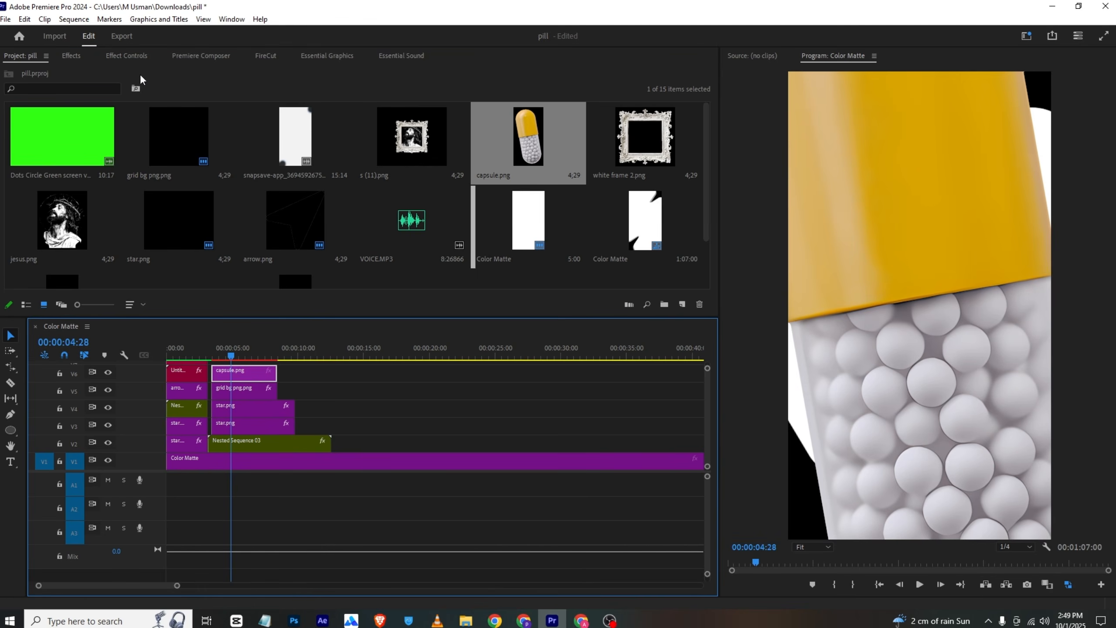
key(ctrl+z)
drag(533, 145, 240, 378)
click(126, 56)
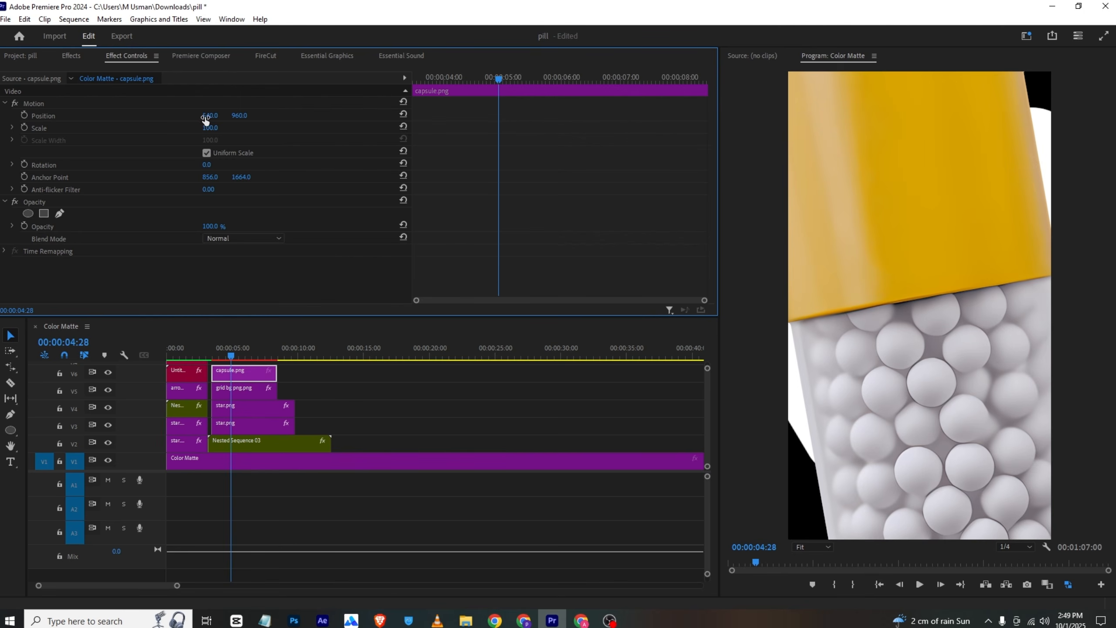
drag(207, 126, 176, 128)
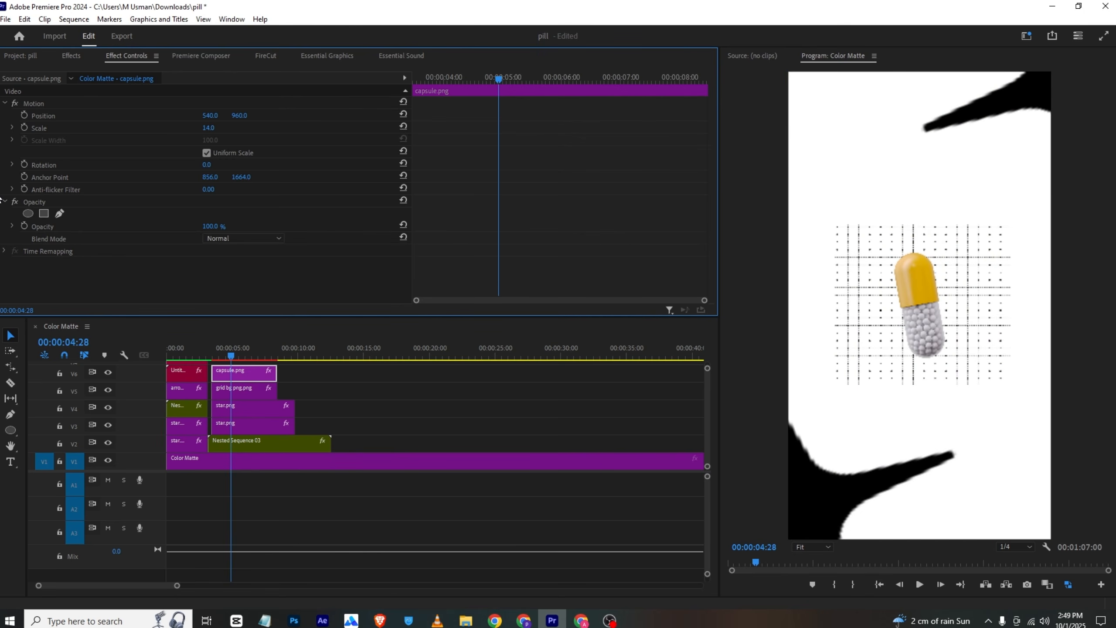
Find the Black & White effect, apply it to the capsule clip and show the clip's effect settings
click(72, 55)
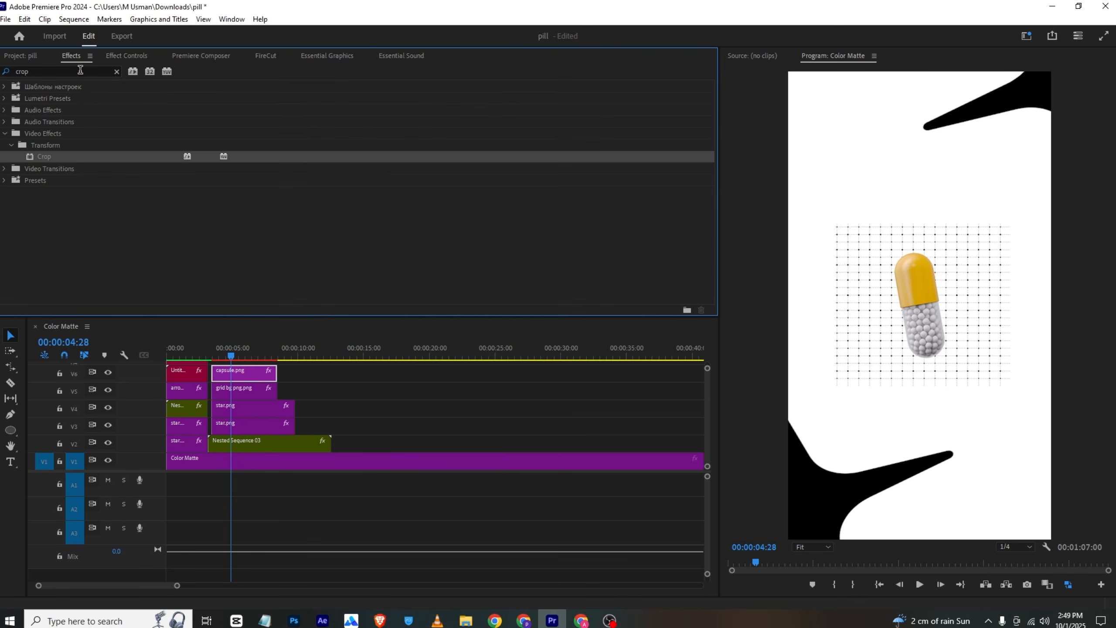
click(80, 69)
text(black)
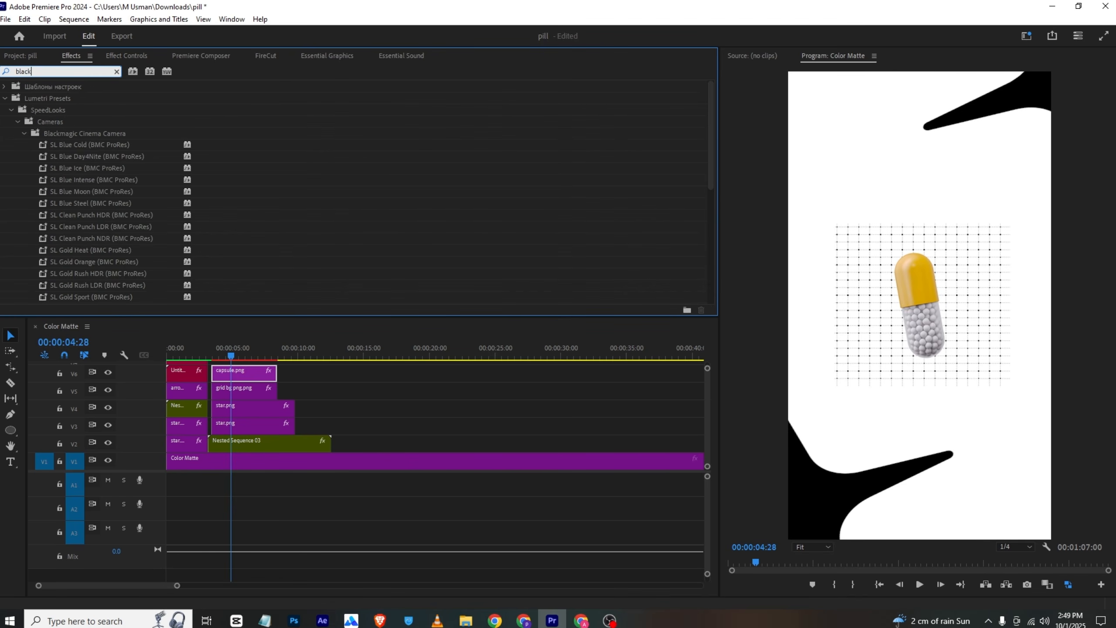
scroll(108, 123, down, 10)
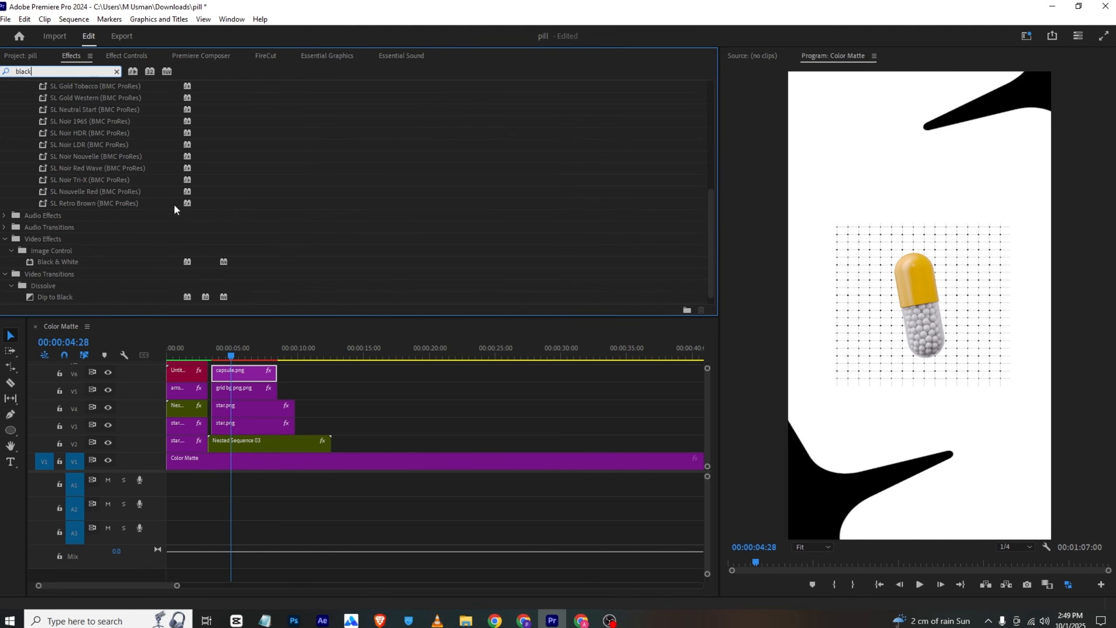
drag(171, 251, 237, 372)
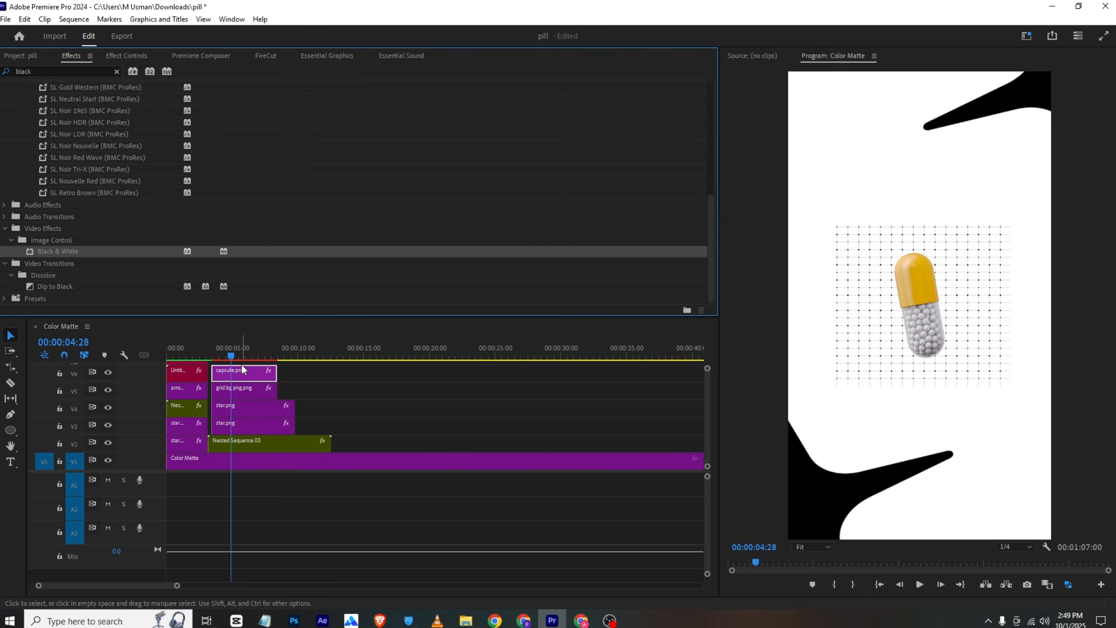
click(134, 56)
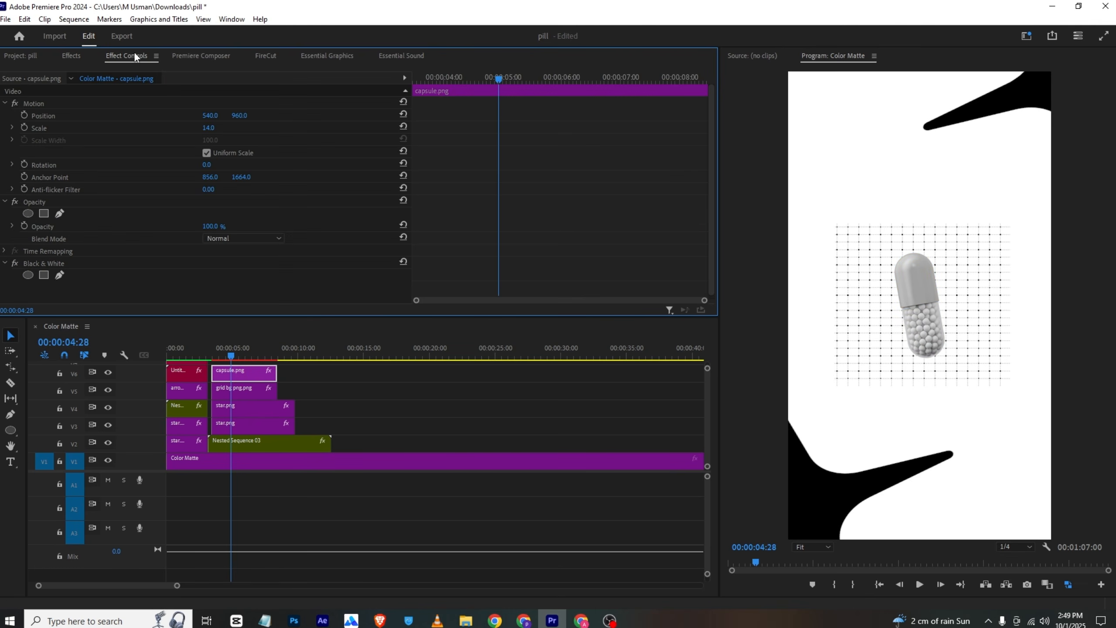
Keyframe the capsule's rotation from 56° at its clip start to a slight counterclockwise tilt at 00:00:03:27, ease both keyframes and preview the motion
click(25, 164)
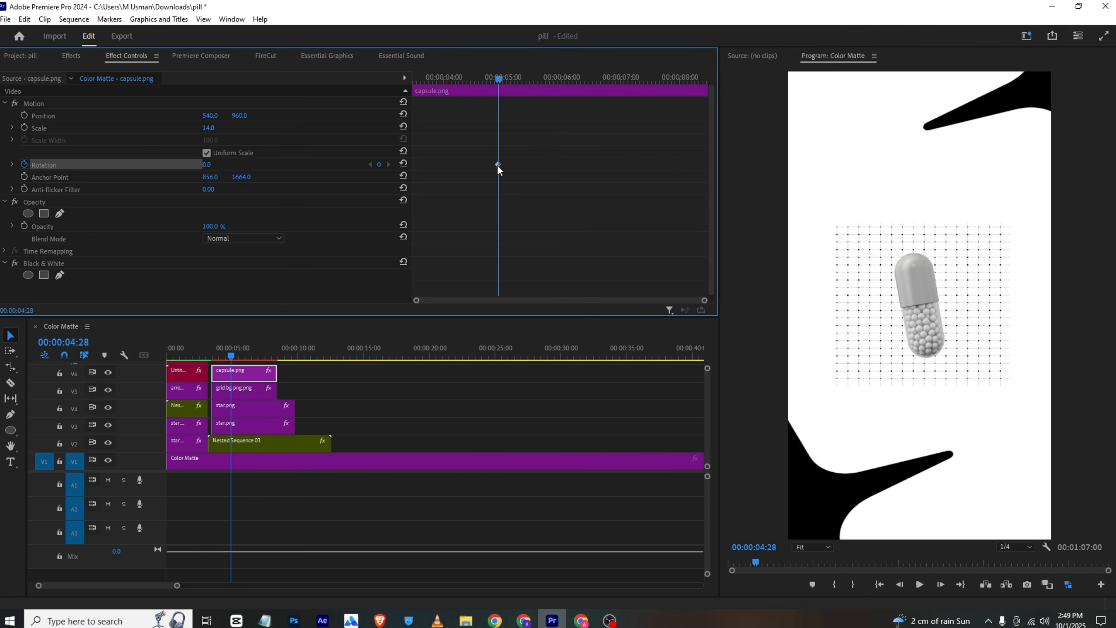
drag(498, 165, 425, 93)
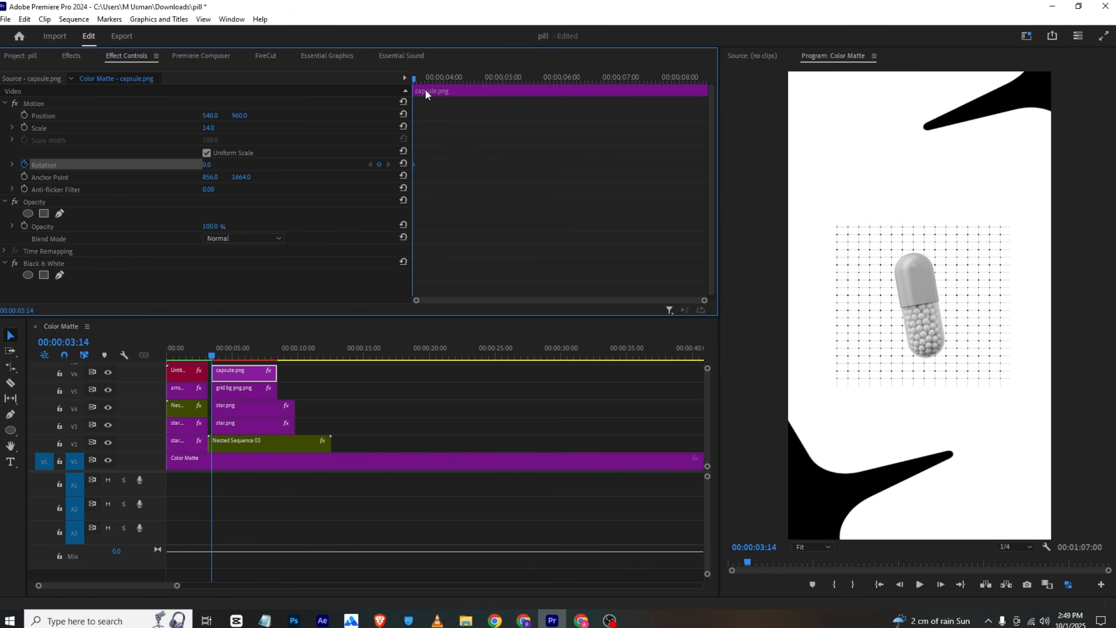
drag(207, 165, 239, 165)
drag(414, 80, 440, 81)
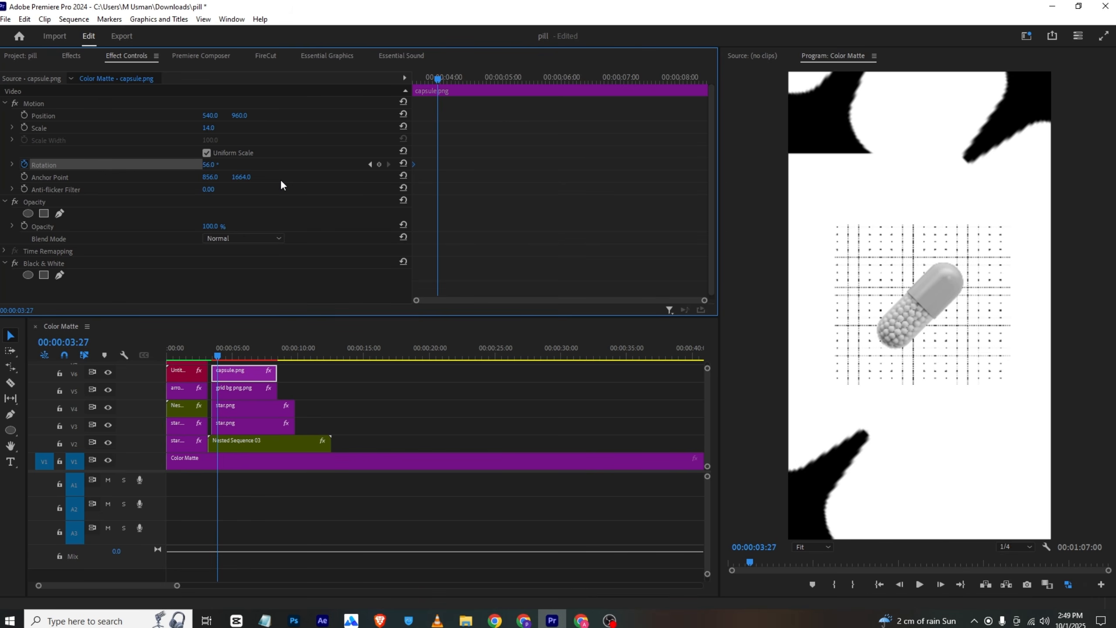
drag(209, 164, 160, 165)
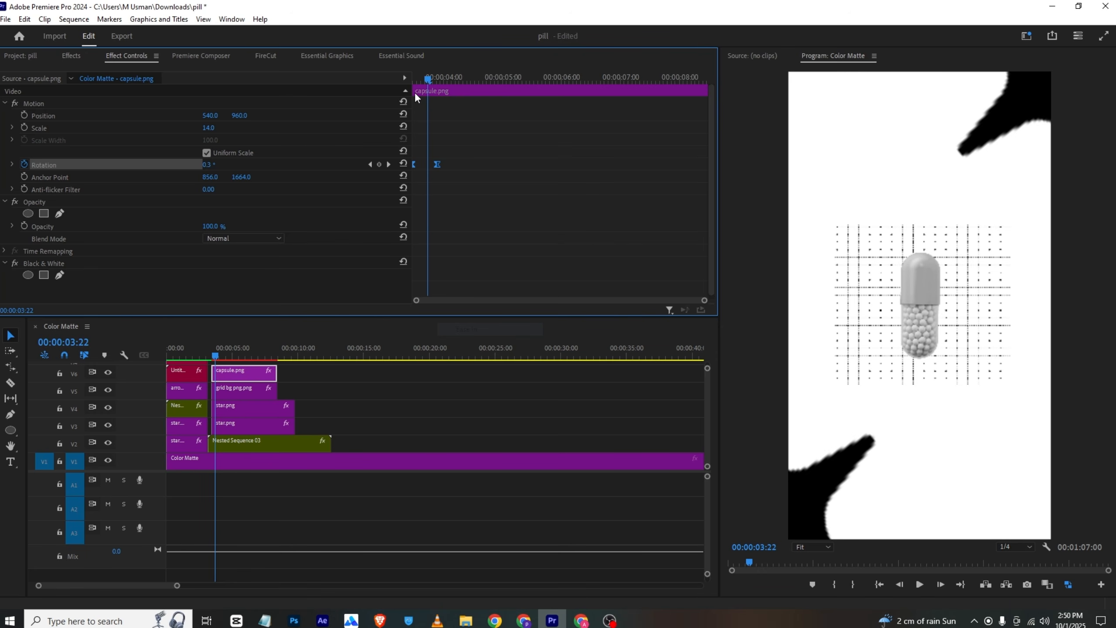
click(414, 81)
key(space)
key(space)
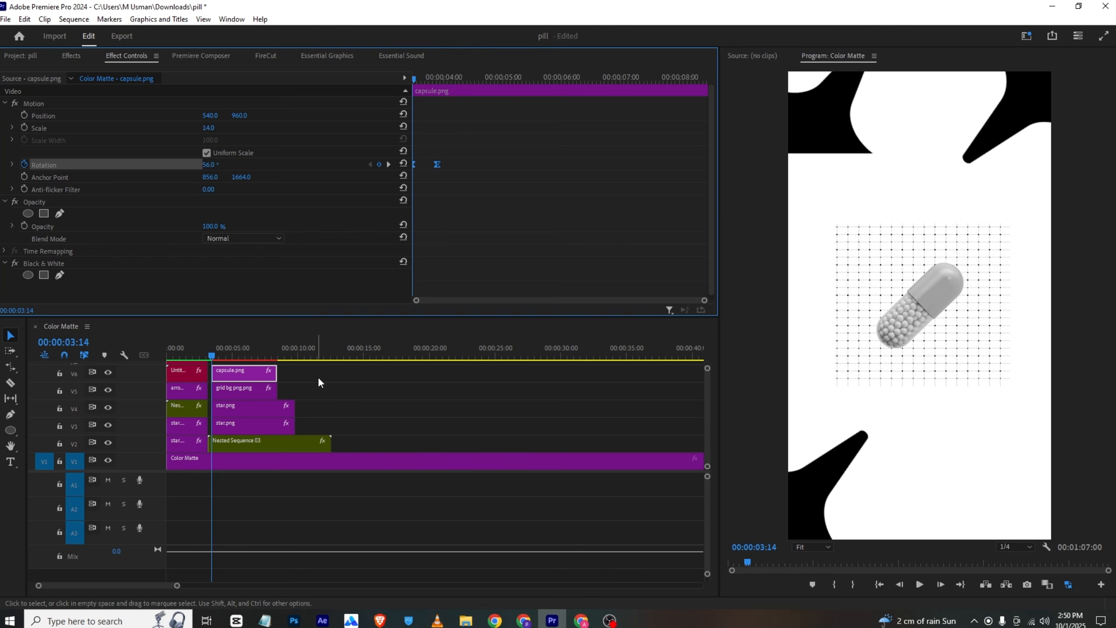
Split Nested Sequence 03 on V2 at 00:00:03:24
drag(321, 367, 209, 440)
click(352, 403)
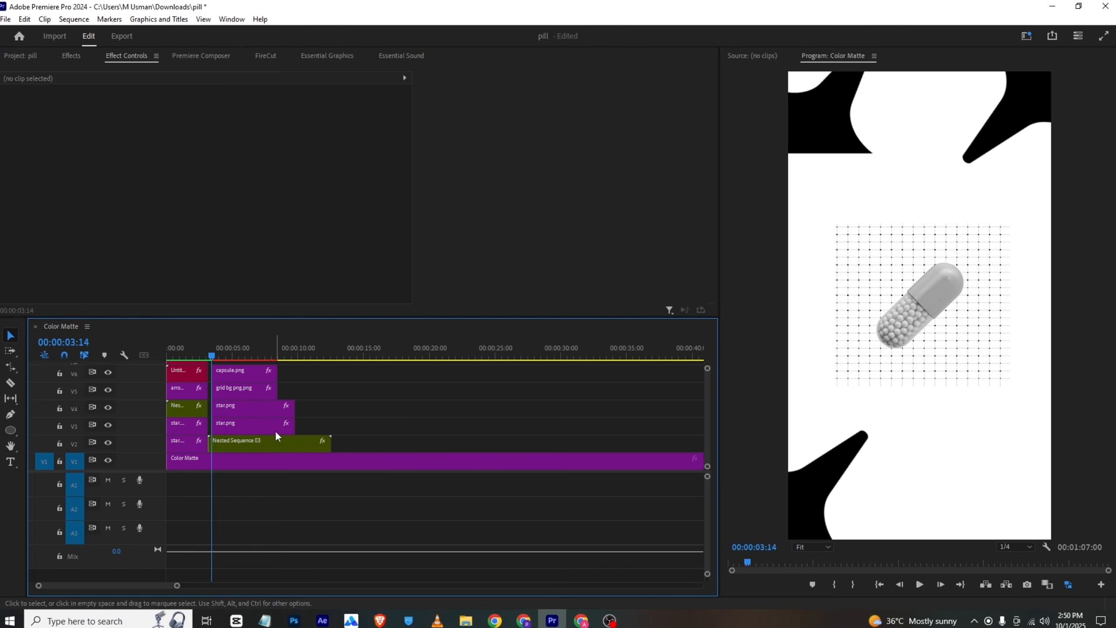
click(283, 443)
drag(424, 81, 433, 77)
key(c)
key(v)
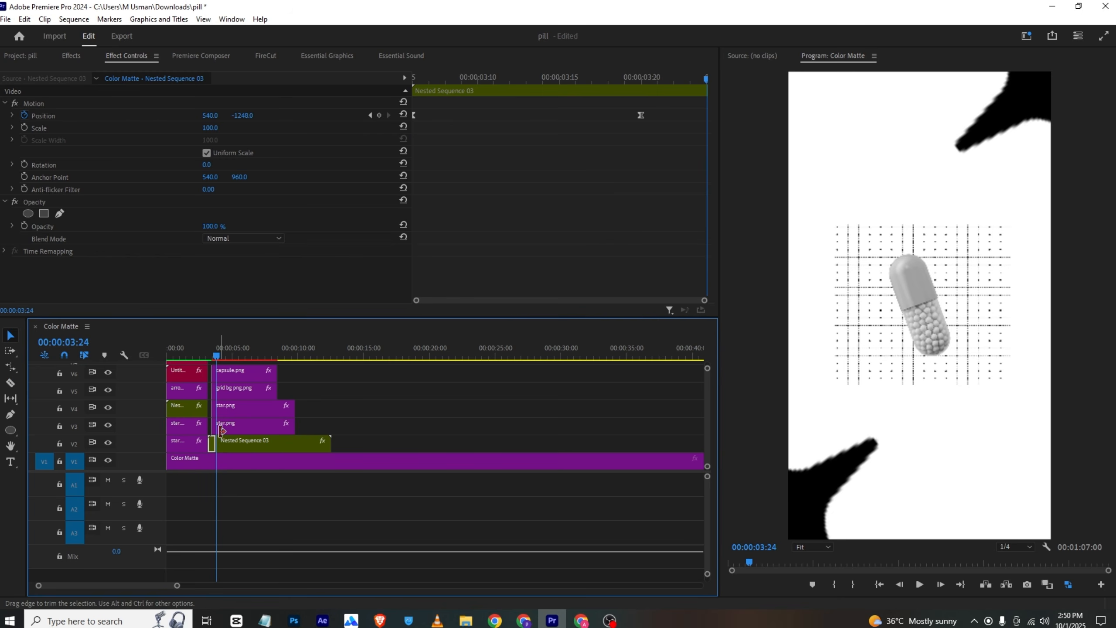
Shift the capsule, grid and star clips to start at 00:00:03:24 and nest them with the second part of Nested Sequence 03 under the default name
drag(302, 368, 257, 427)
drag(258, 427, 264, 427)
drag(318, 363, 258, 445)
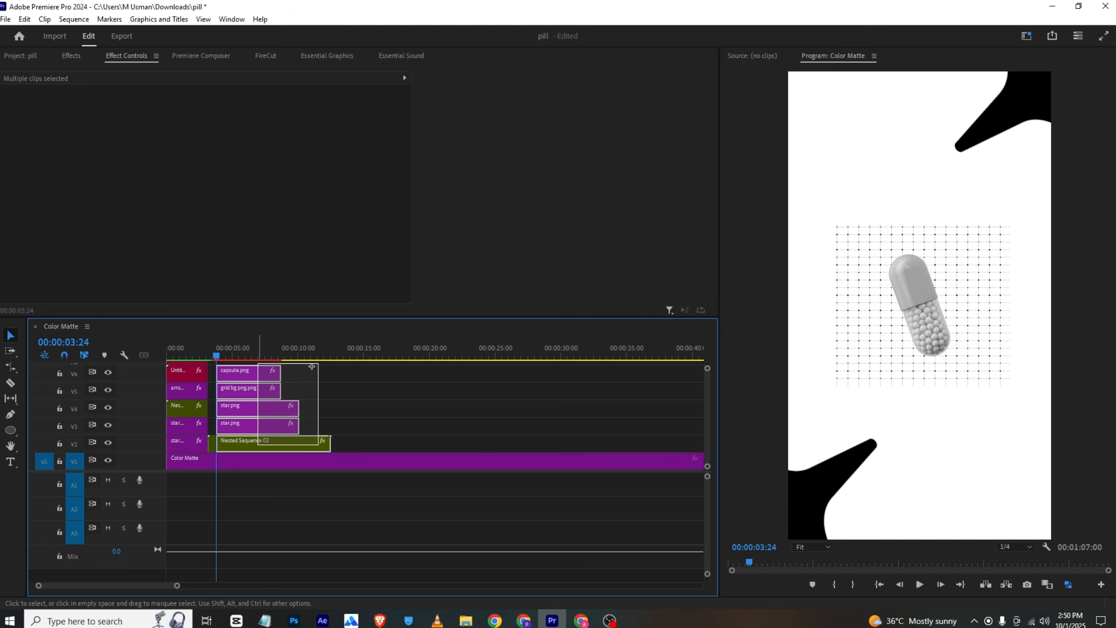
drag(312, 366, 259, 449)
right_click(259, 447)
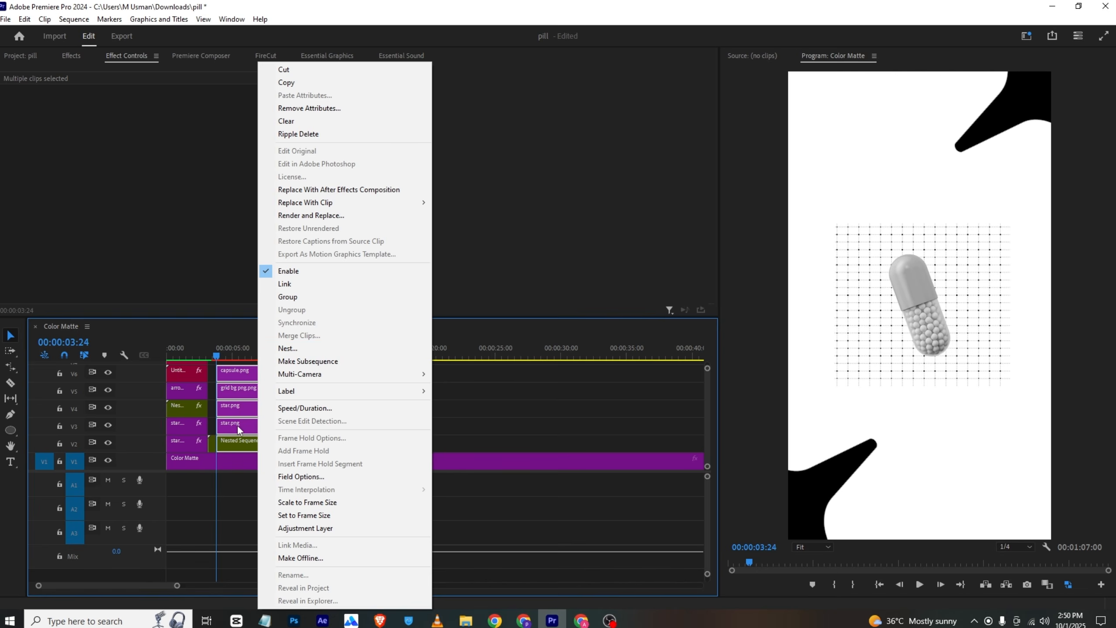
click(308, 348)
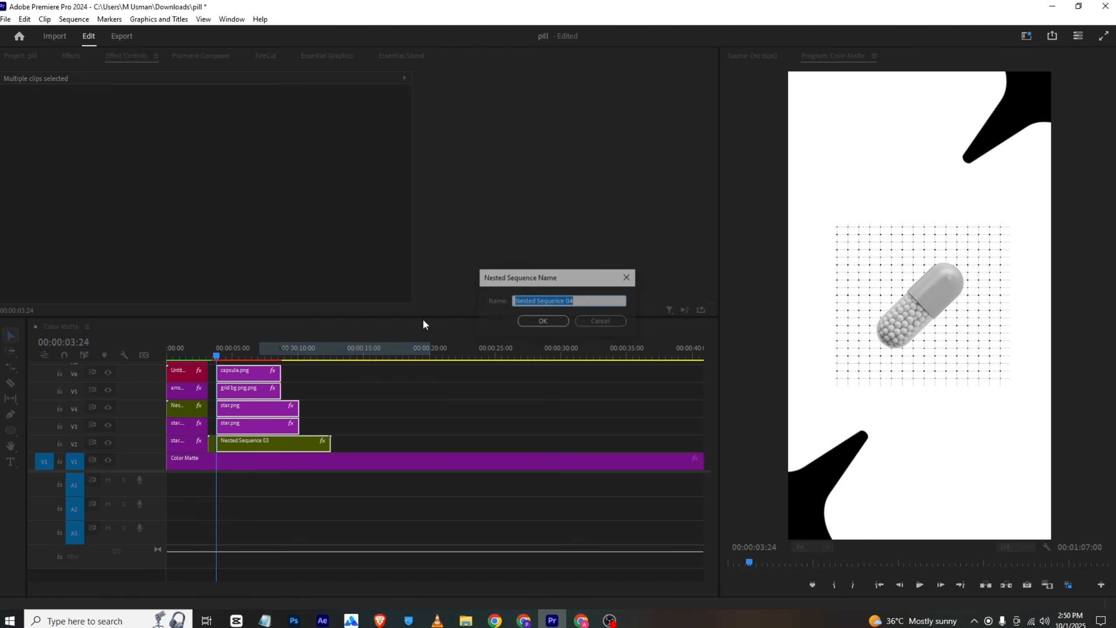
click(530, 317)
click(246, 437)
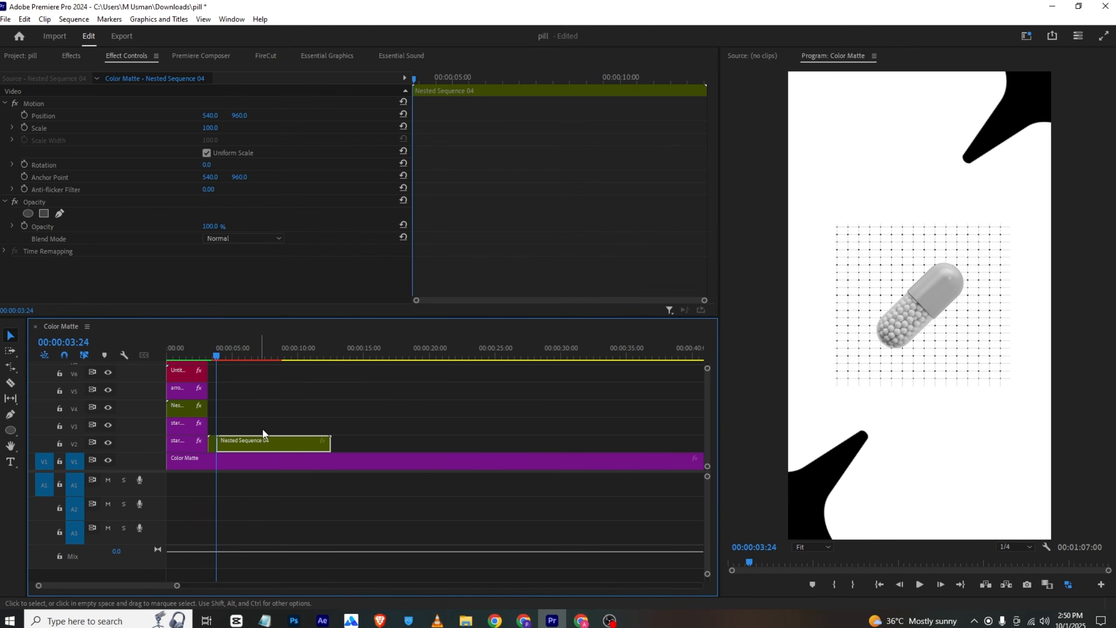
Keyframe the nested capsule scene's vertical position from 2977 at the clip start to 960 at 00:00:05:26
click(24, 115)
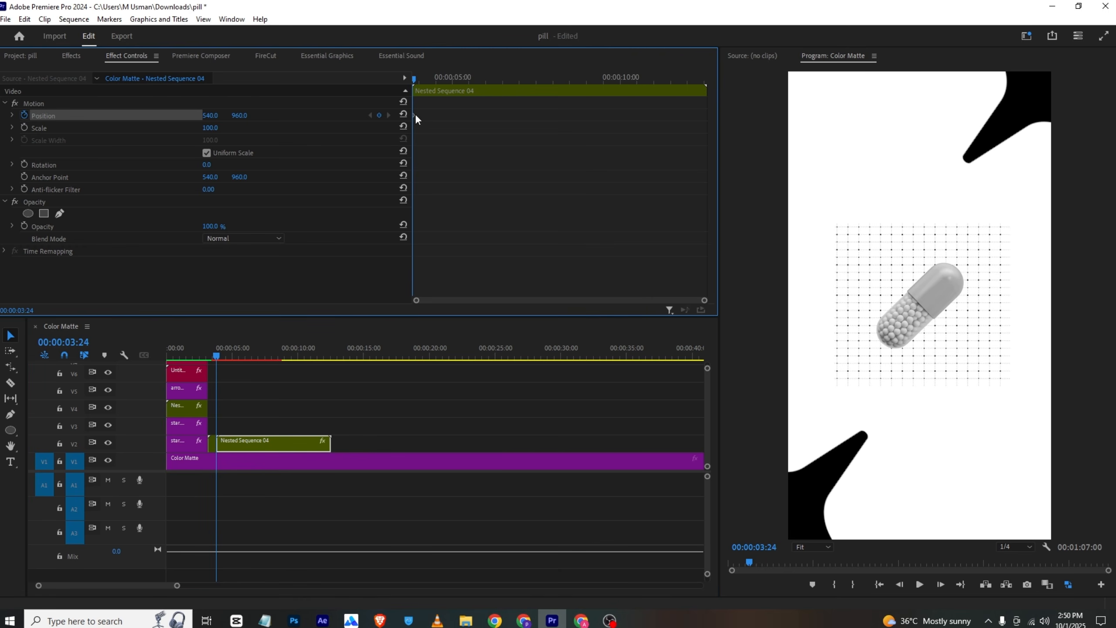
drag(415, 115, 481, 115)
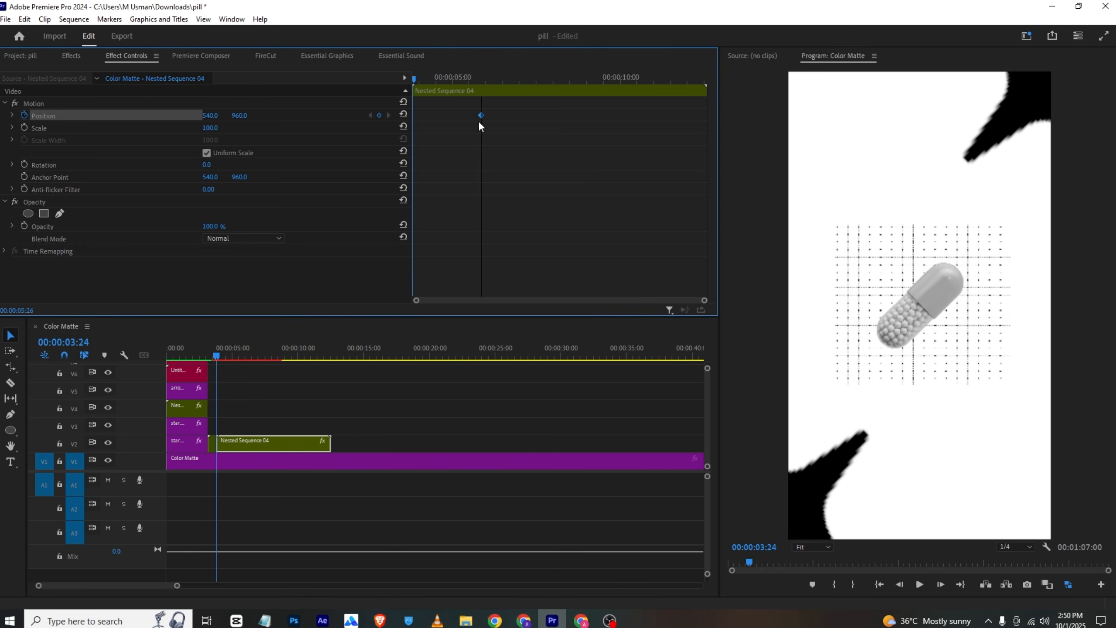
drag(241, 115, 324, 519)
Move the nested capsule clip to V3 so it starts at 00:00:03:10, save the project and preview the sequence
drag(237, 438, 237, 421)
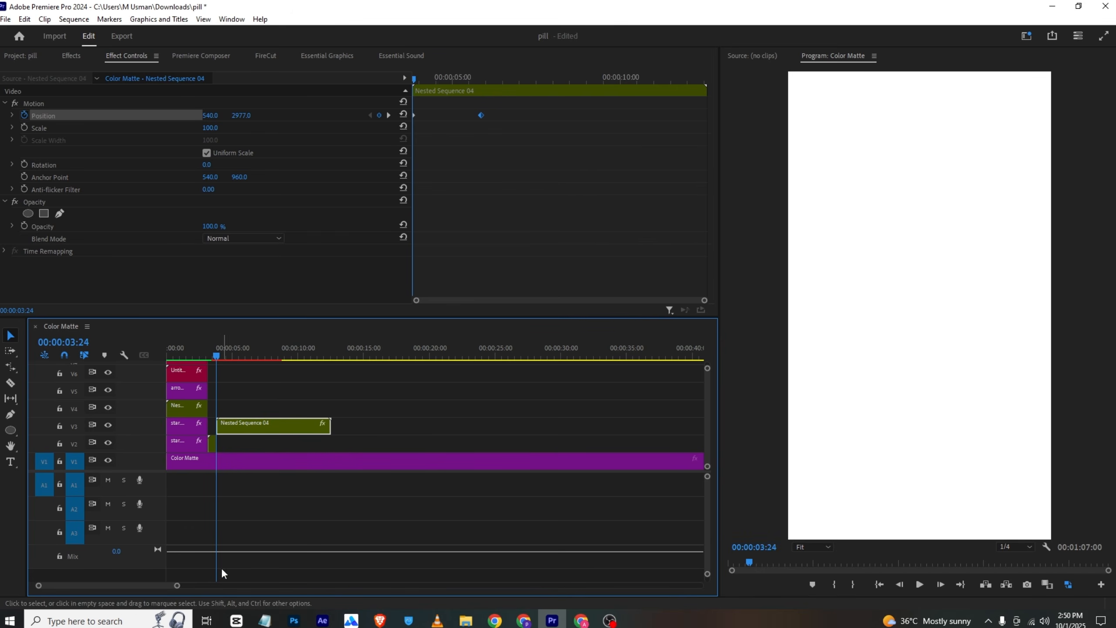
drag(175, 586, 111, 586)
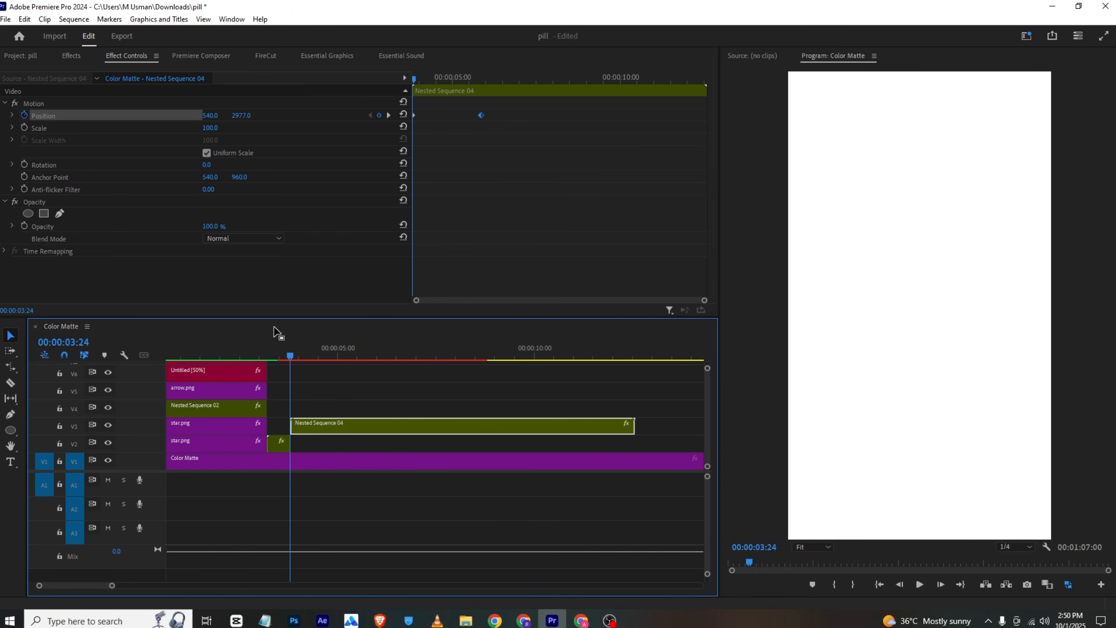
click(278, 348)
drag(279, 346, 274, 347)
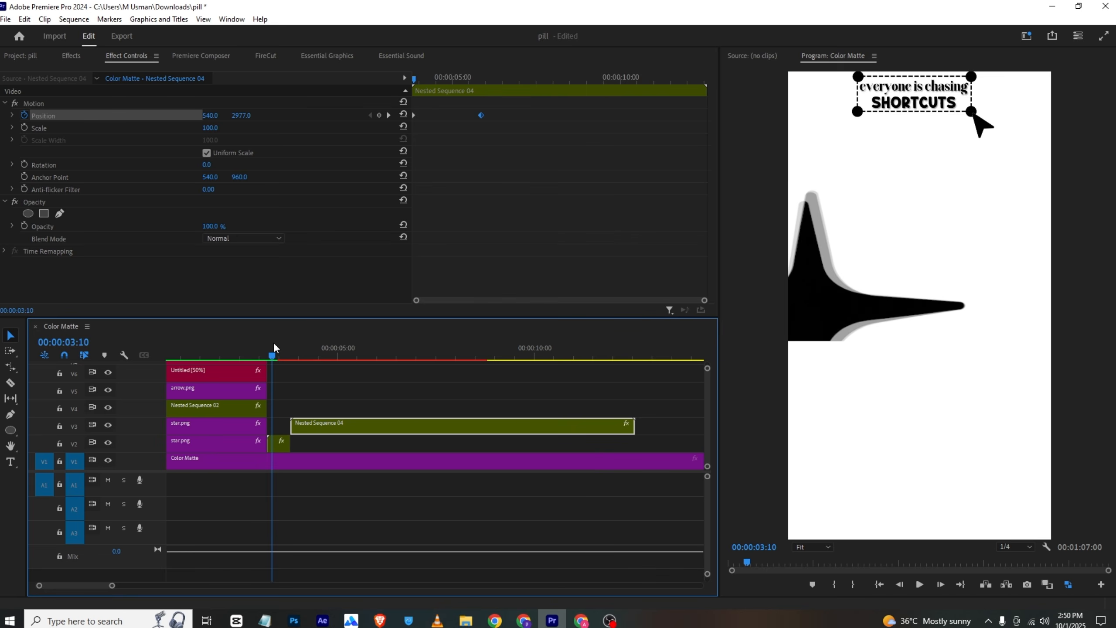
drag(321, 420, 302, 422)
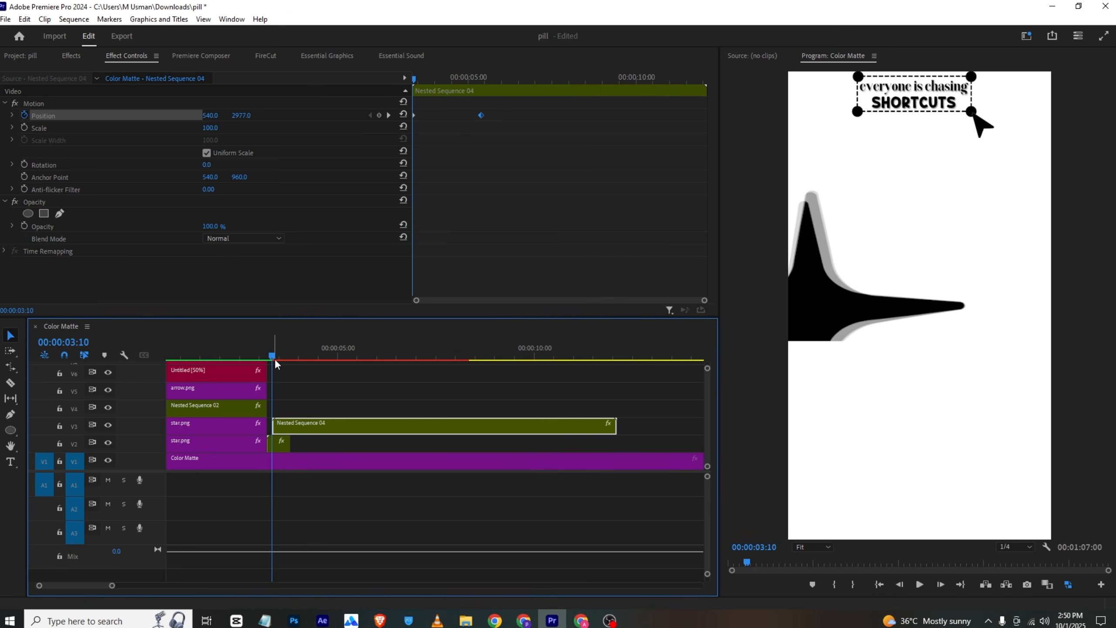
key(ctrl+s)
key(Return)
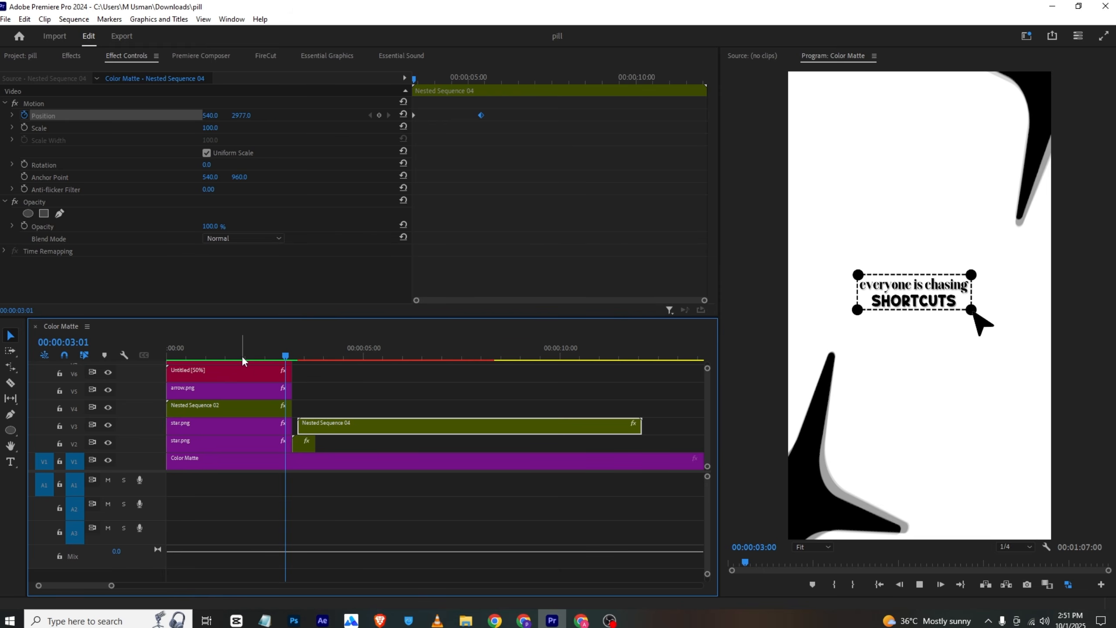
Move the nested capsule clip's ending position keyframe earlier, ease both position keyframes and scrub through the slide-in
drag(450, 110, 387, 141)
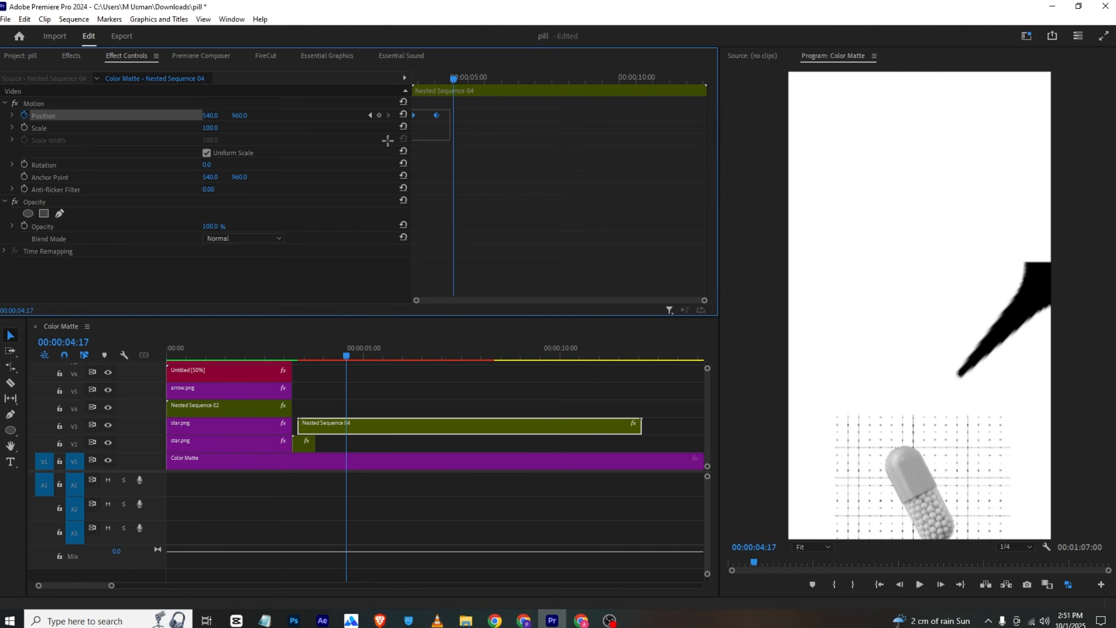
right_click(436, 115)
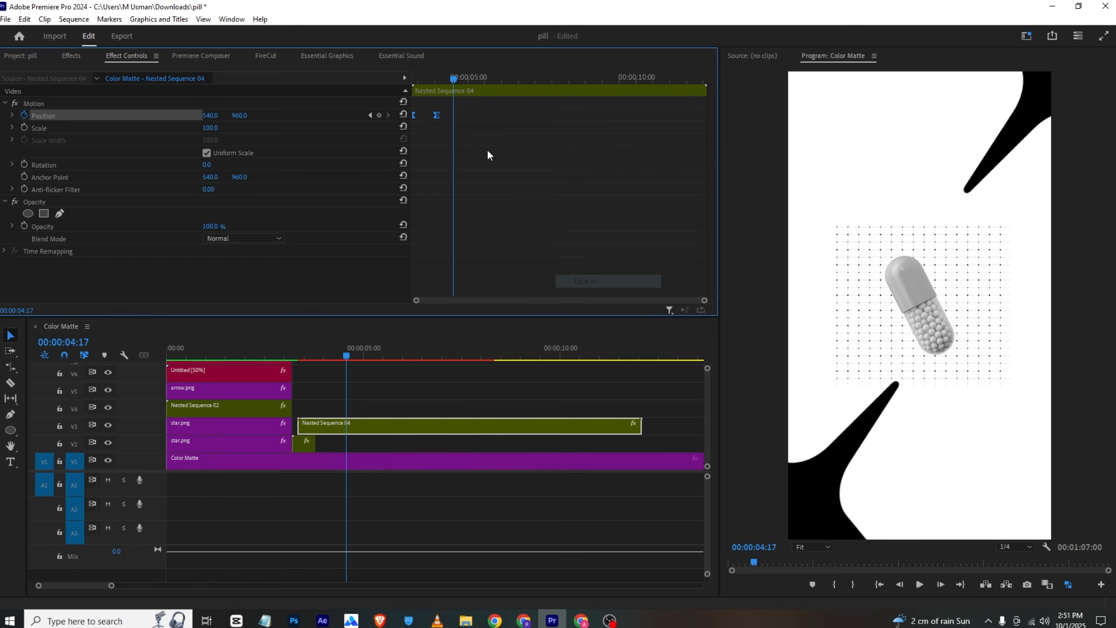
drag(454, 80, 380, 89)
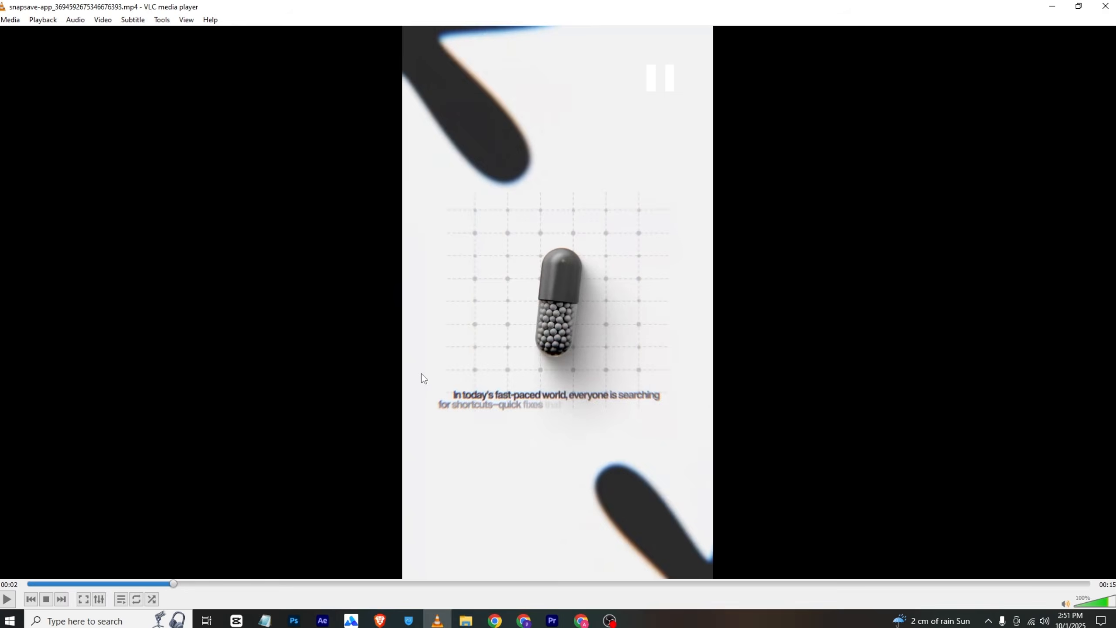
Check the capsule caption in the reference video, and browse the Starter Pack text presets in Premiere Composer for a character fade
scroll(421, 375, down, 2)
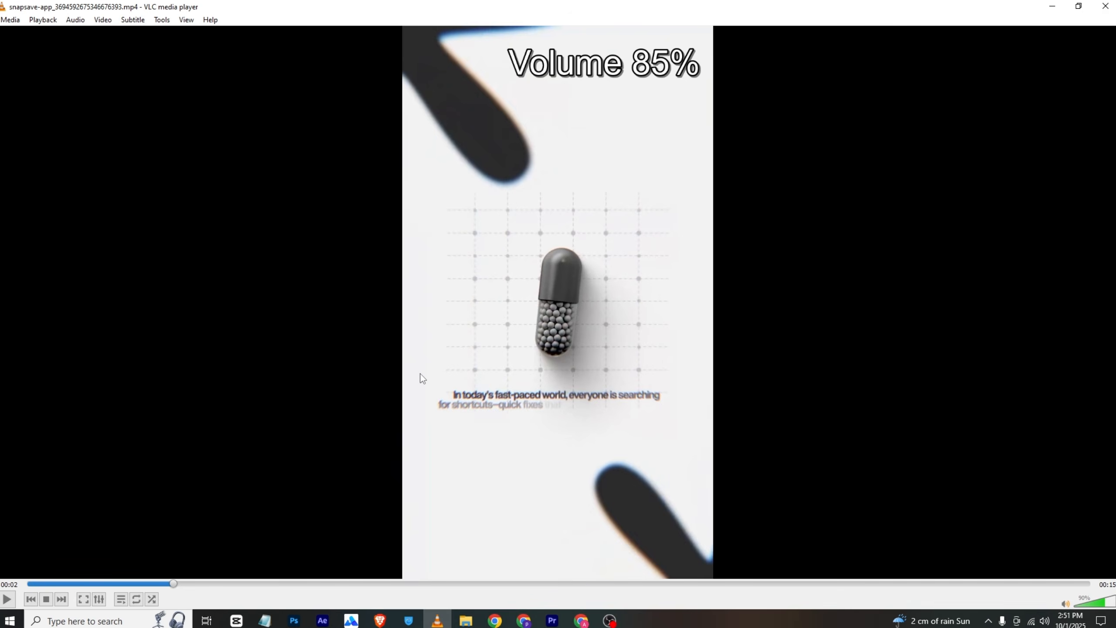
key(space)
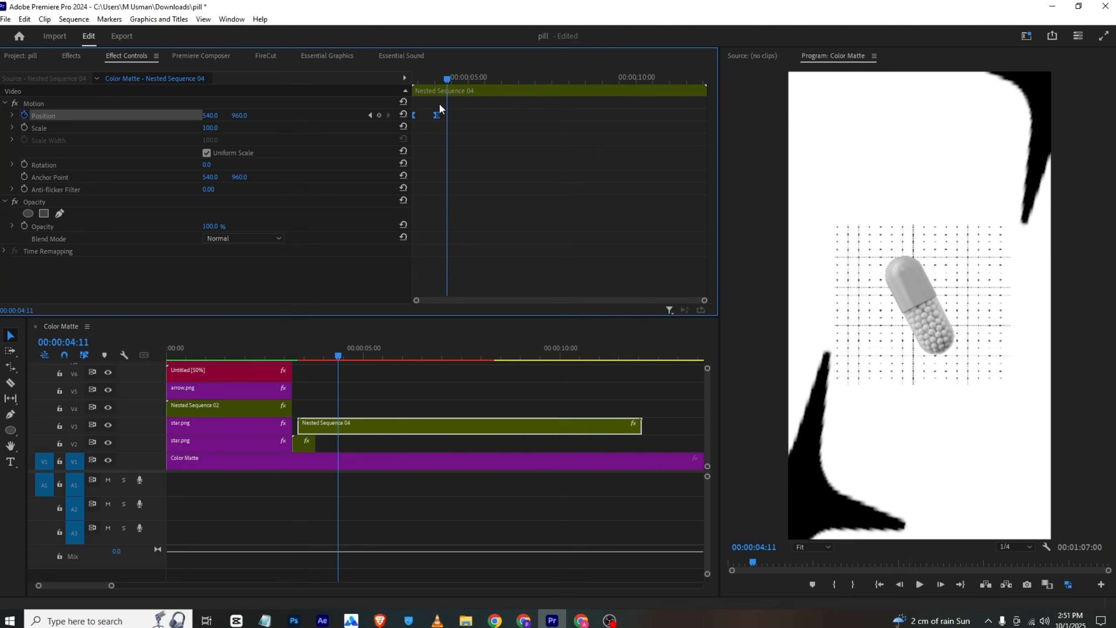
click(198, 55)
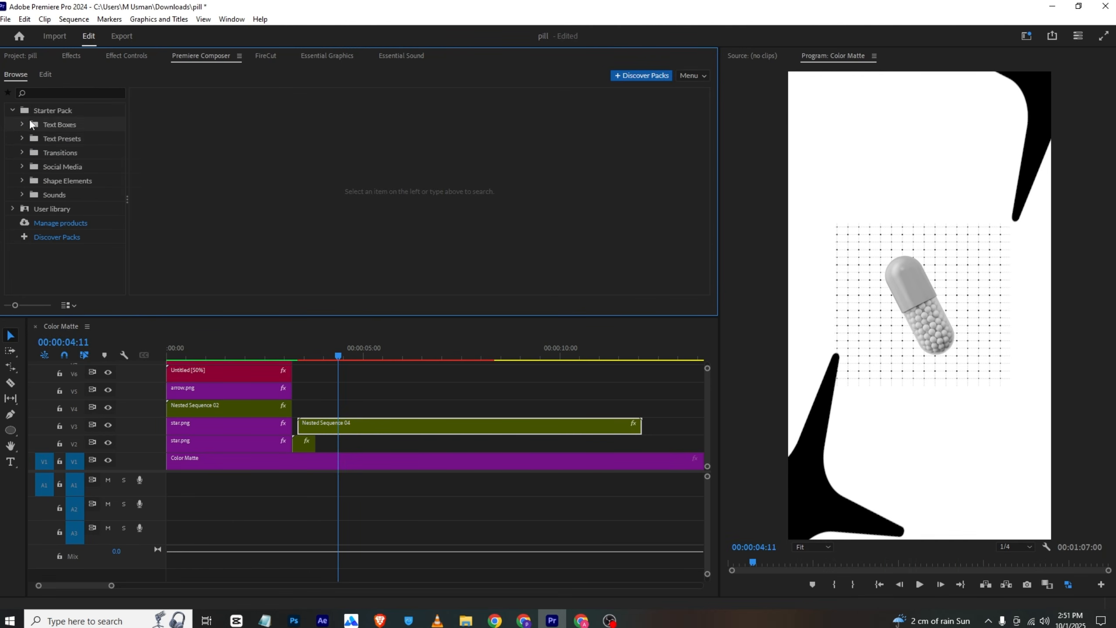
click(46, 138)
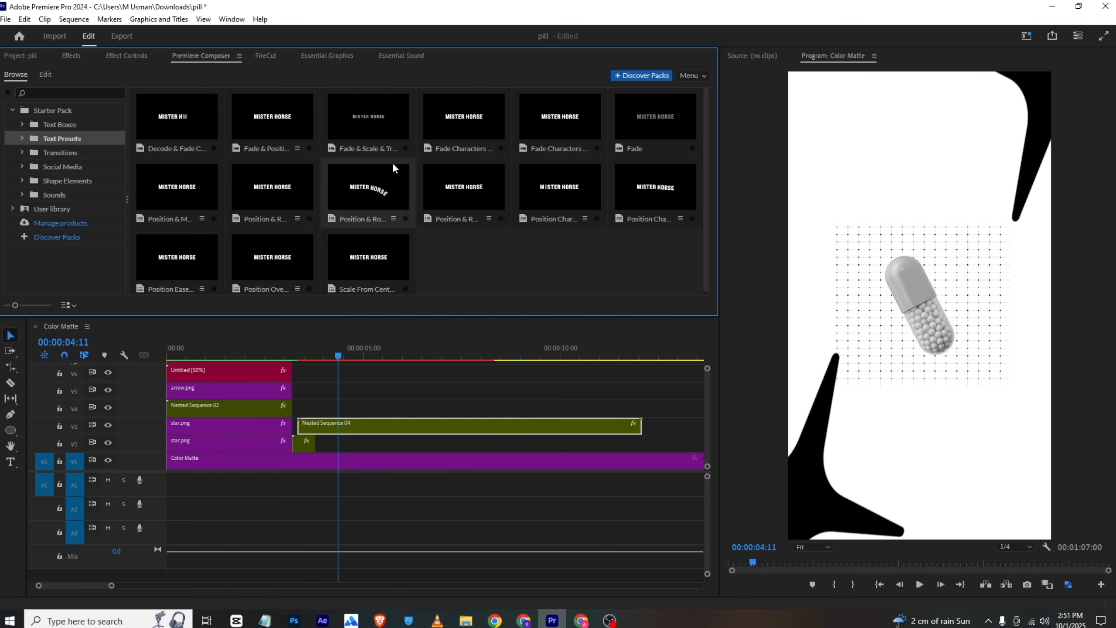
click(579, 124)
Switch to VLC, mute the reference video, review the picture-frame "here is the truth" scene and return to Premiere Pro
key(alt+Tab)
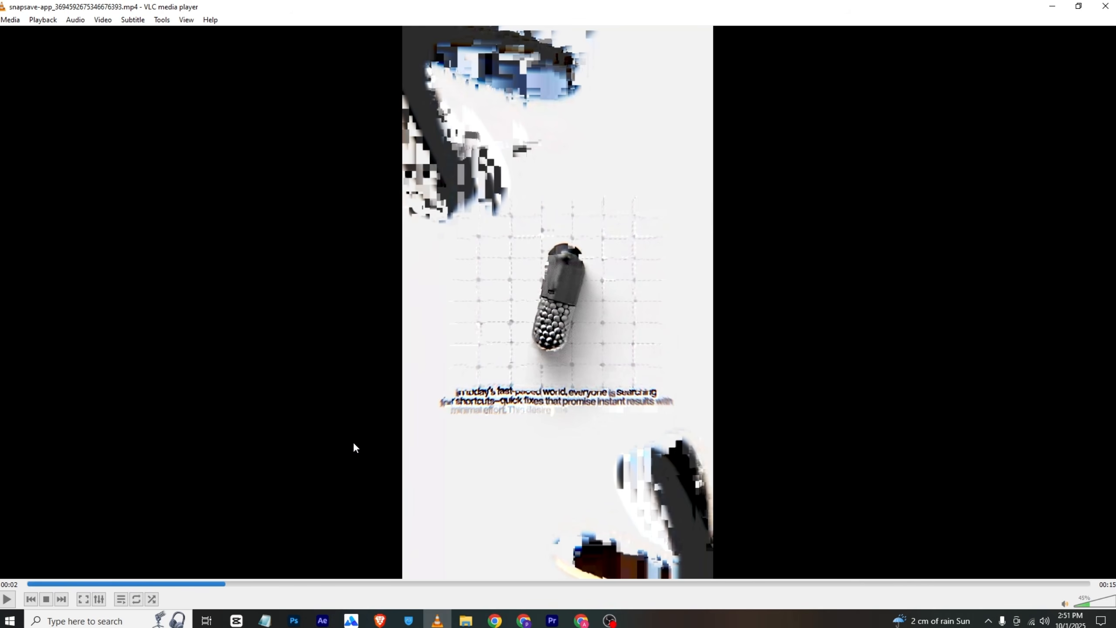
scroll(347, 396, down, 9)
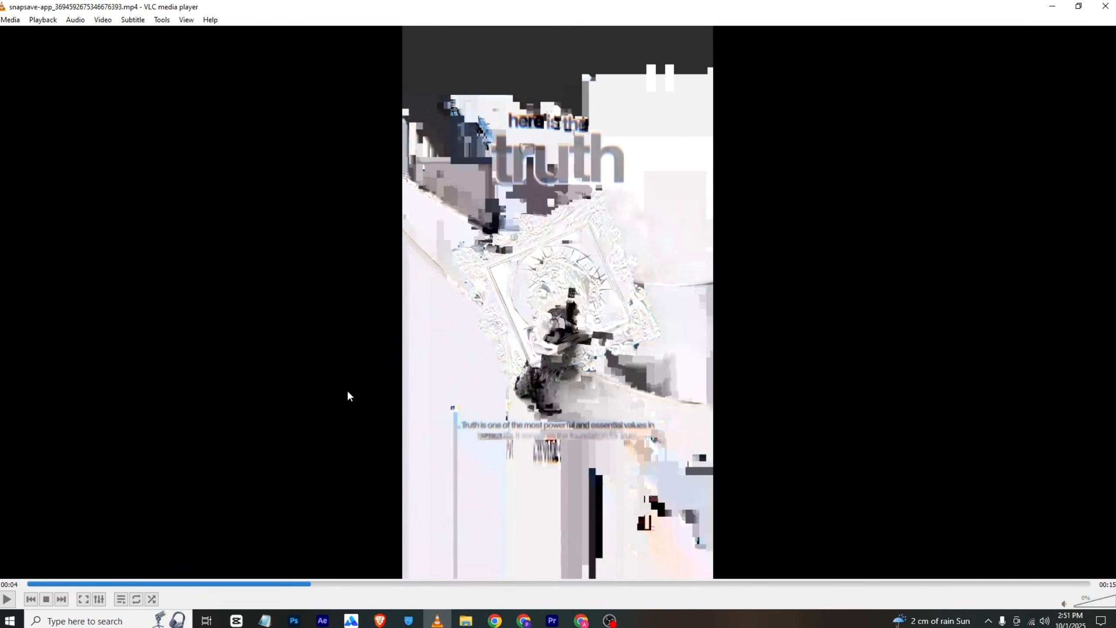
click(88, 584)
key(space)
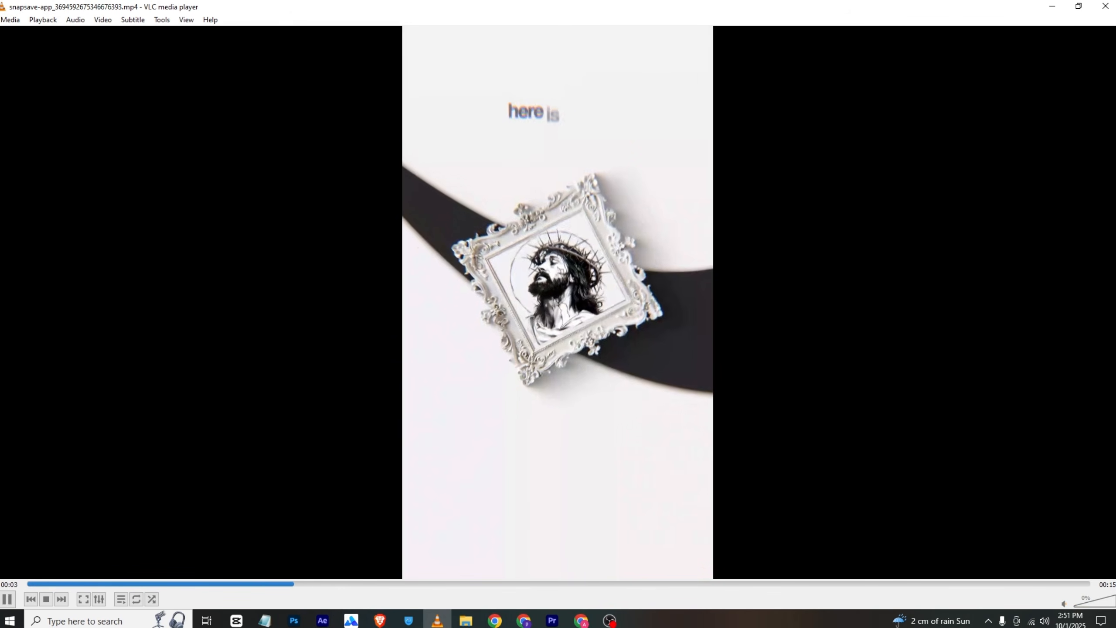
click(609, 335)
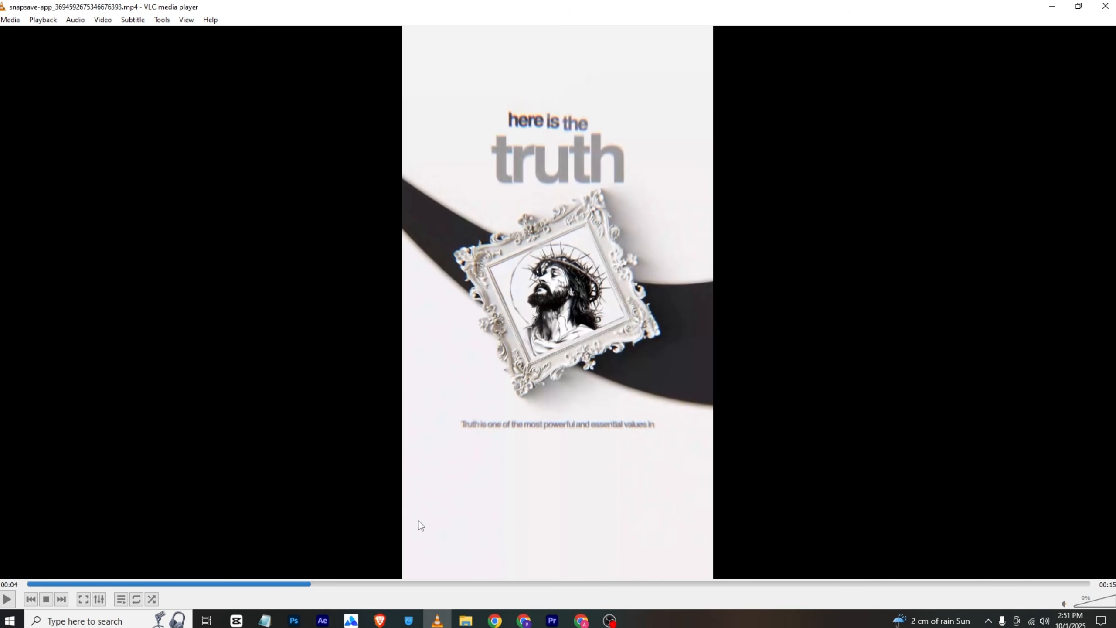
mouse_move(294, 584)
mouse_down()
mouse_move(283, 585)
mouse_move(307, 585)
mouse_up()
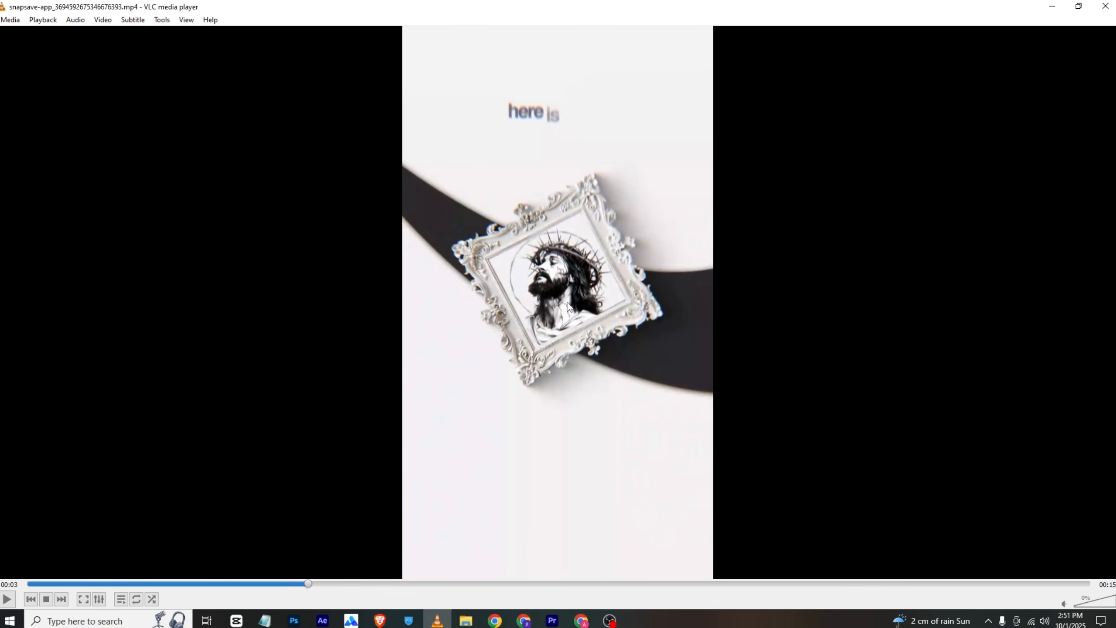
click(562, 616)
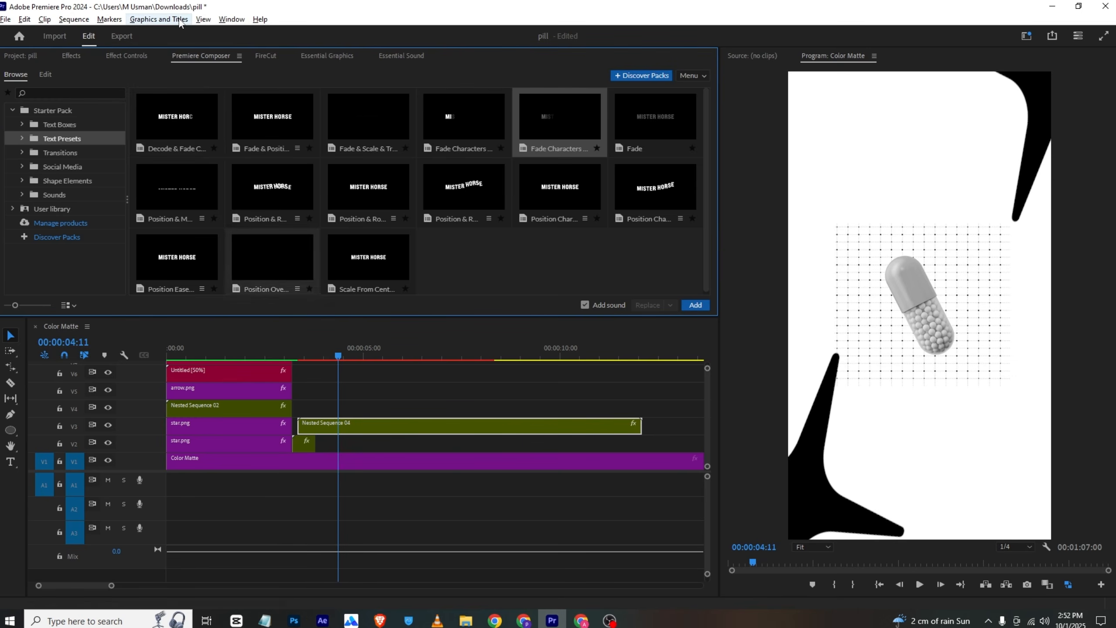
Split the nested capsule clip on V3 at 00:00:04:11 and delete the part after the cut
click(141, 55)
key(c)
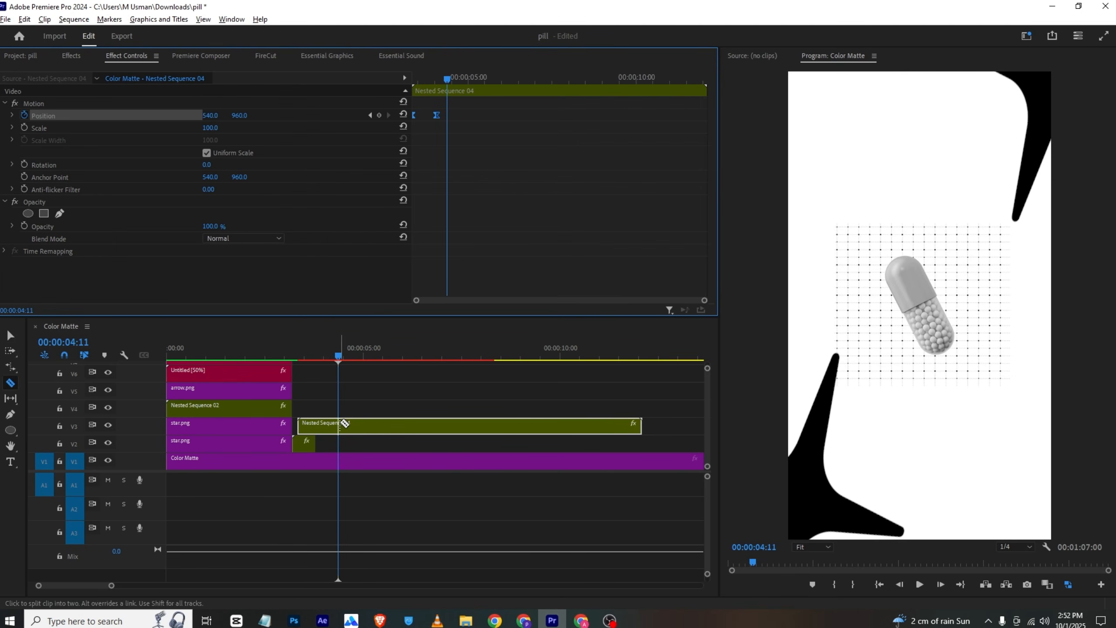
click(339, 424)
key(v)
click(358, 424)
key(Delete)
Draw a black triangular wedge across the full frame width with the Pen tool, starting at 00:00:04:14
click(341, 356)
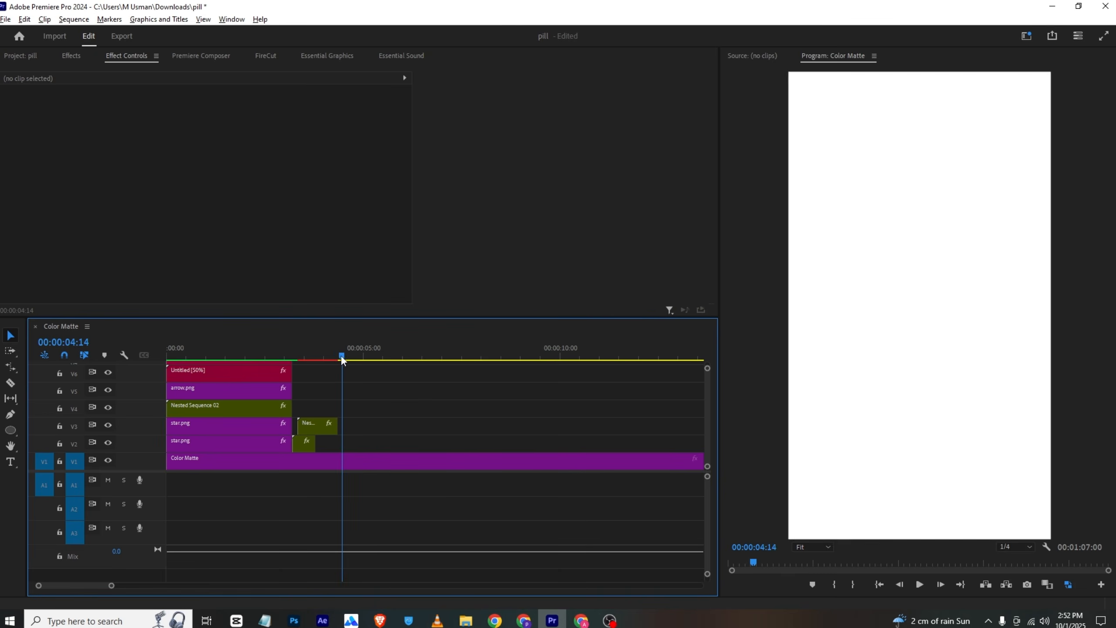
click(22, 55)
scroll(254, 227, up, 1)
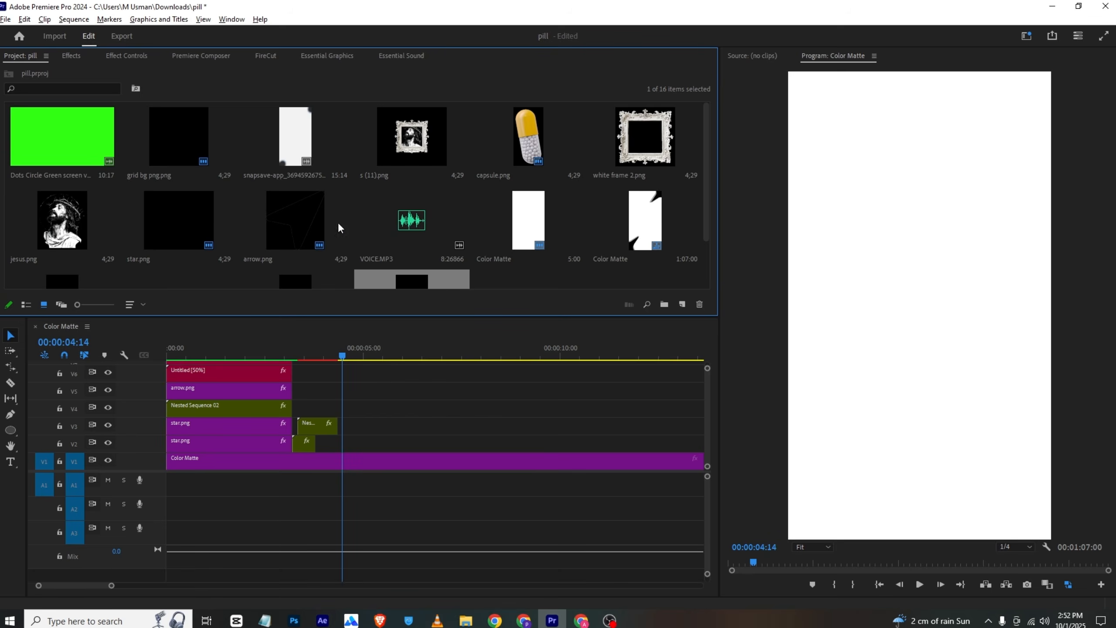
scroll(341, 229, down, 1)
scroll(199, 255, up, 1)
click(13, 432)
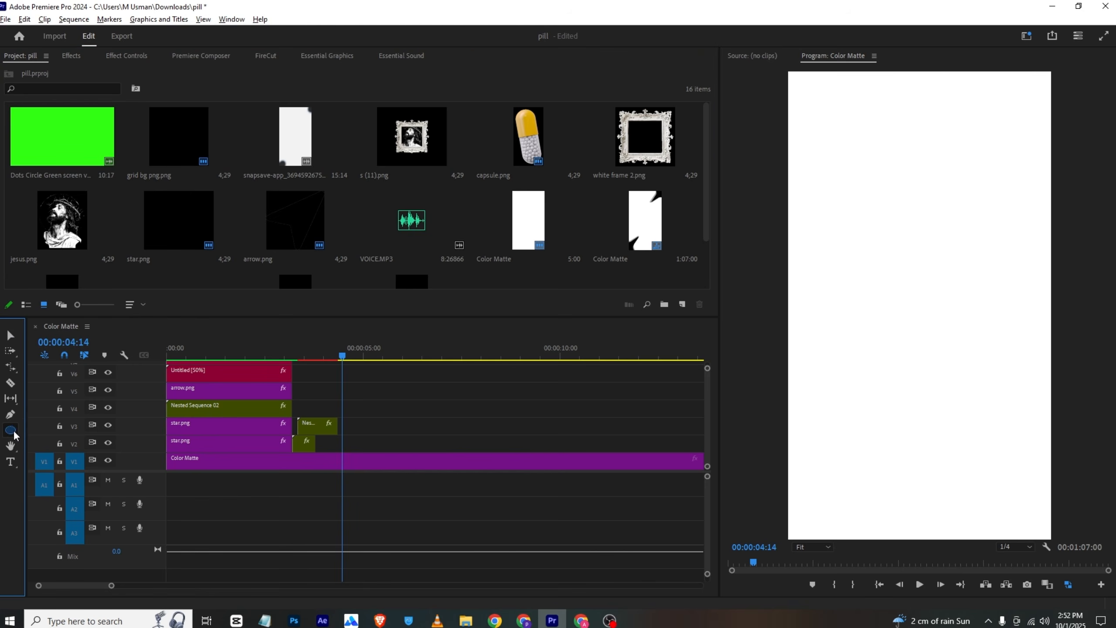
click(10, 414)
click(781, 191)
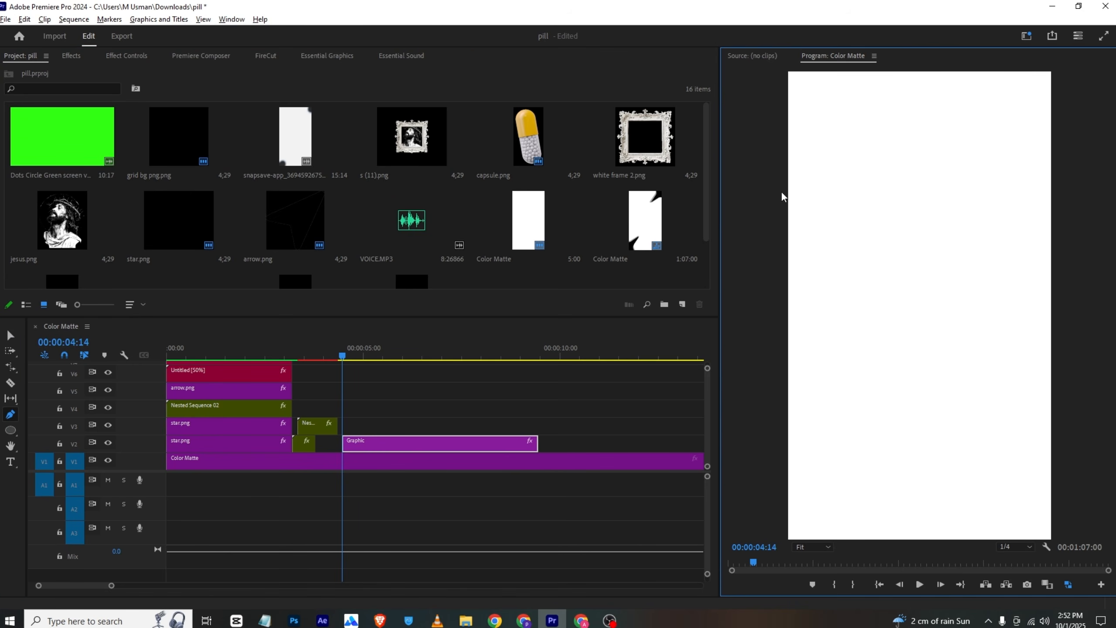
click(1053, 274)
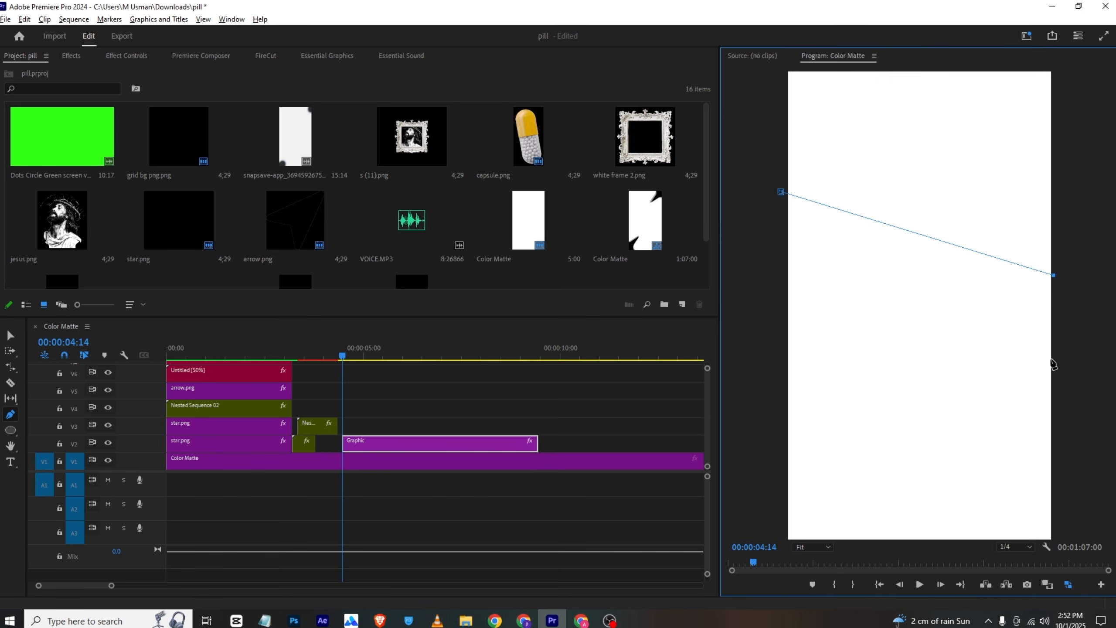
click(1050, 361)
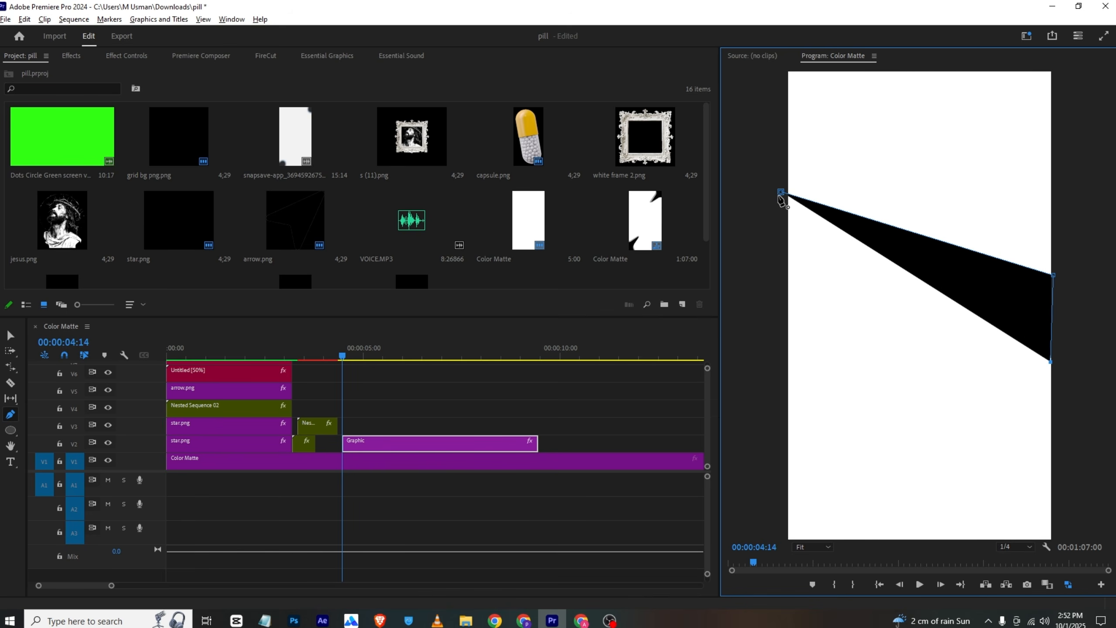
key(v)
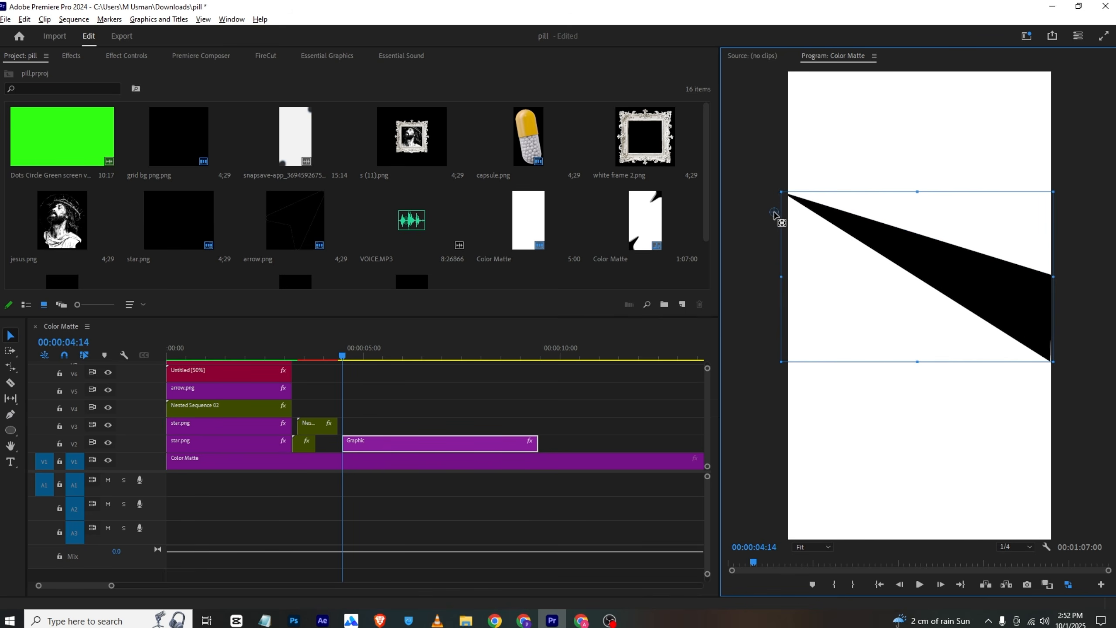
Turn off uniform scale for the wedge's vector motion and set scale height 191, scale width 151 and vertical position 1214
click(126, 56)
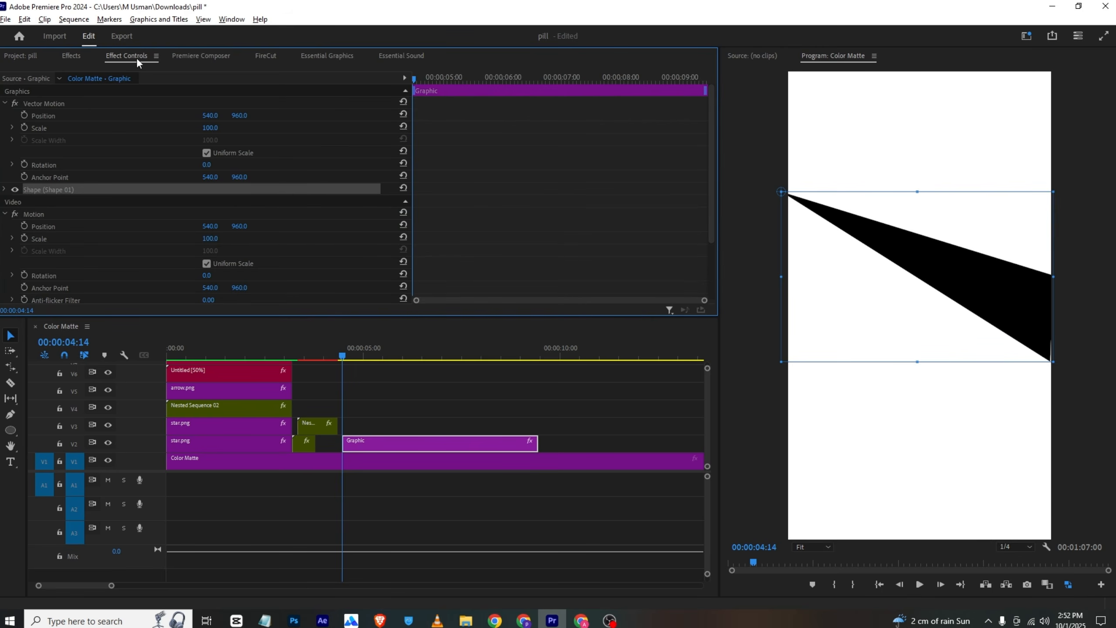
click(212, 154)
drag(210, 140, 257, 116)
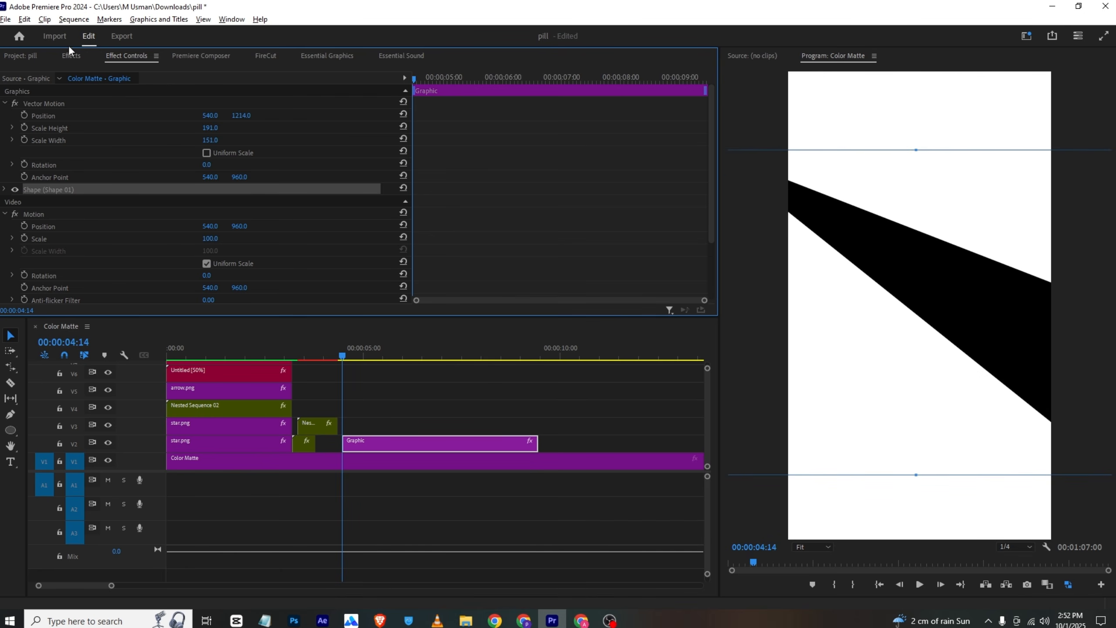
Place s (11).png on V3 above the wedge at 00:00:04:14, with scale 141 and position 540, 850
click(26, 55)
drag(457, 164, 356, 431)
click(145, 55)
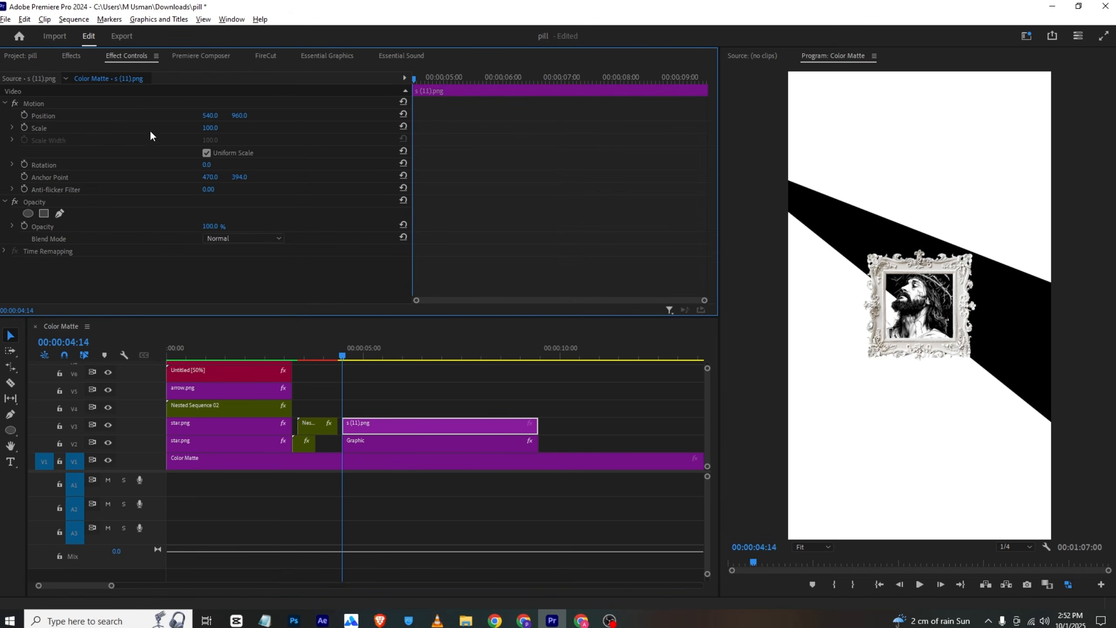
mouse_move(203, 131)
mouse_down()
mouse_move(226, 115)
mouse_move(191, 115)
mouse_up()
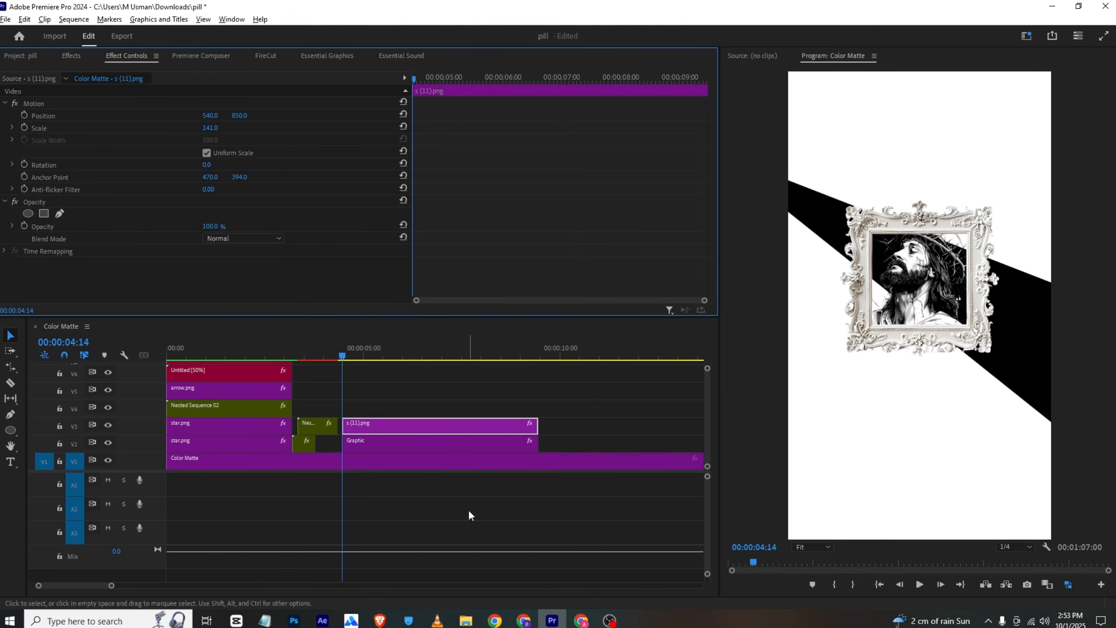
Switch to VLC, review the tilted frame and curved band in the "here is the truth" scene, and return to Premiere Pro
click(437, 620)
drag(267, 587, 340, 581)
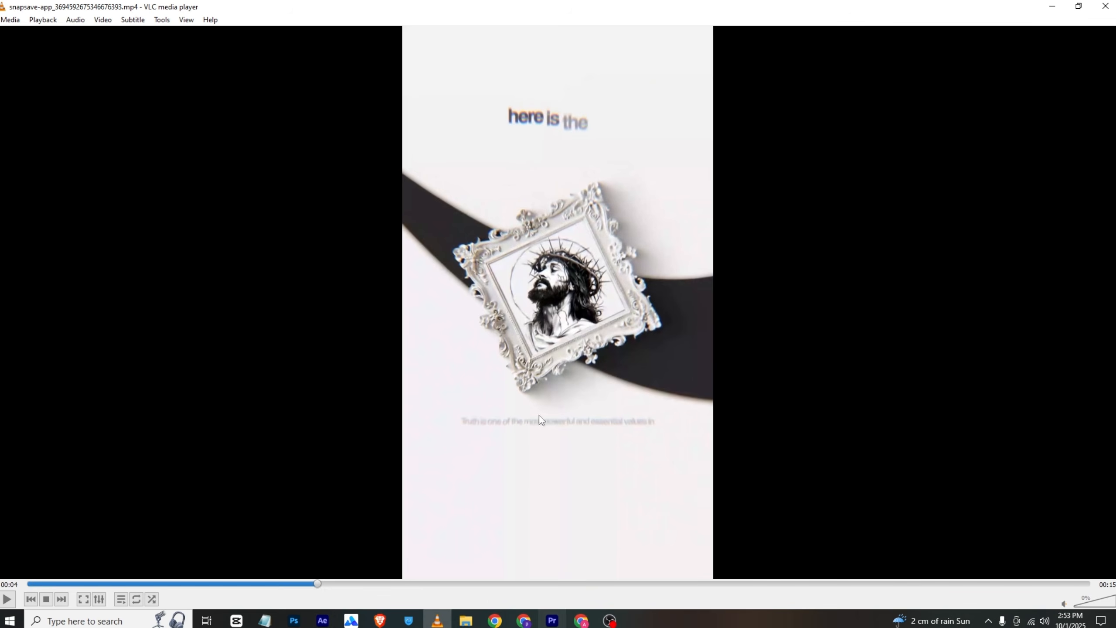
key(space)
key(space)
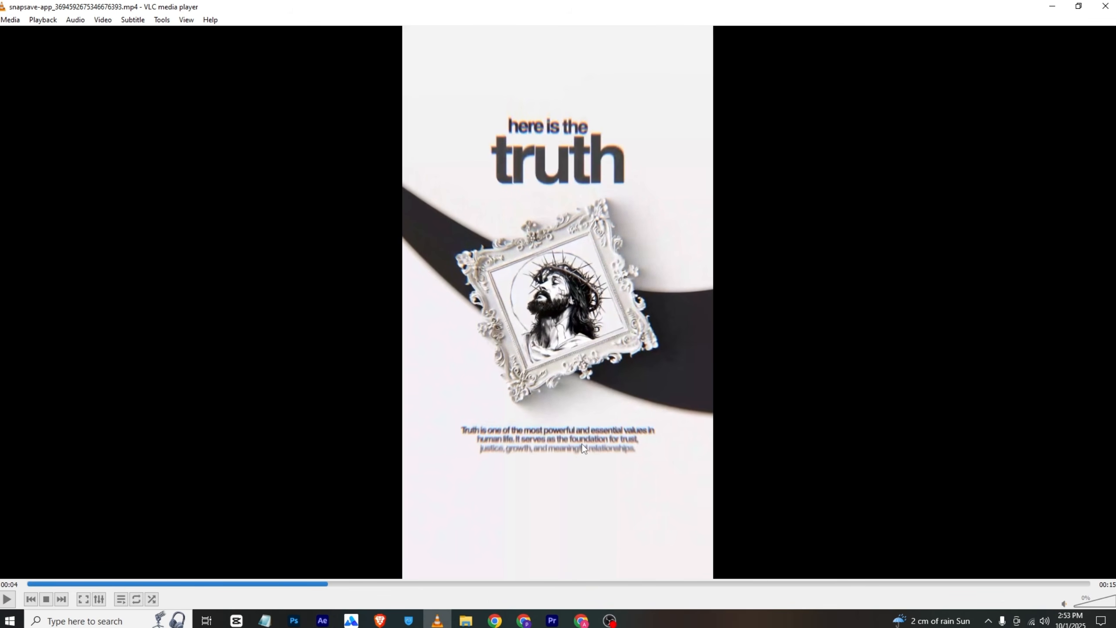
click(552, 620)
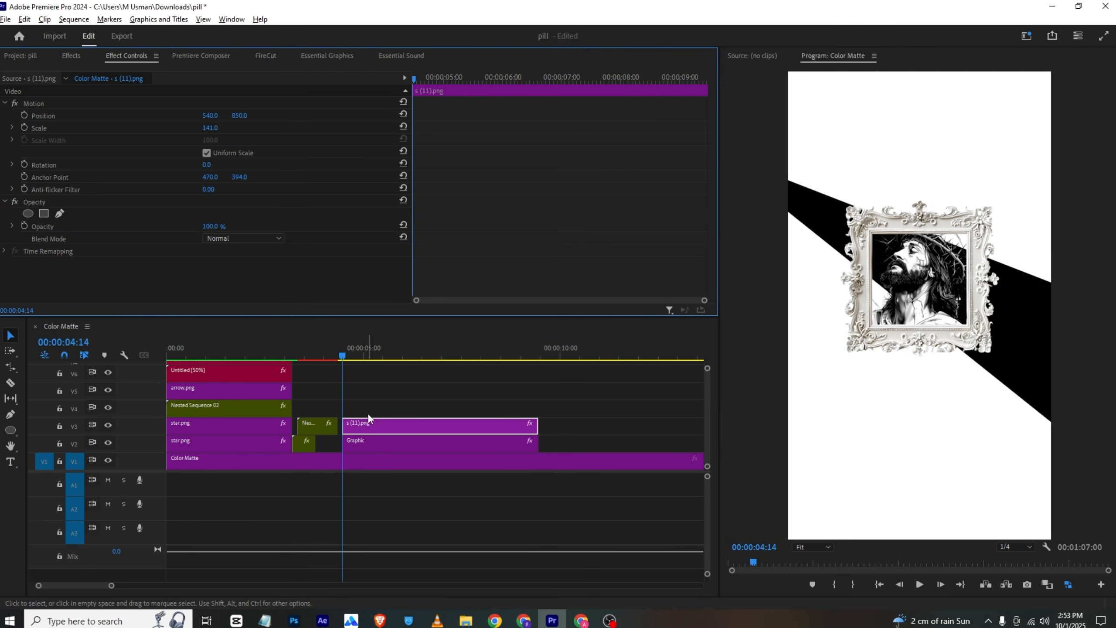
Set the wedge graphic's vector scale width to 123 and its vertical position to 1251
click(375, 445)
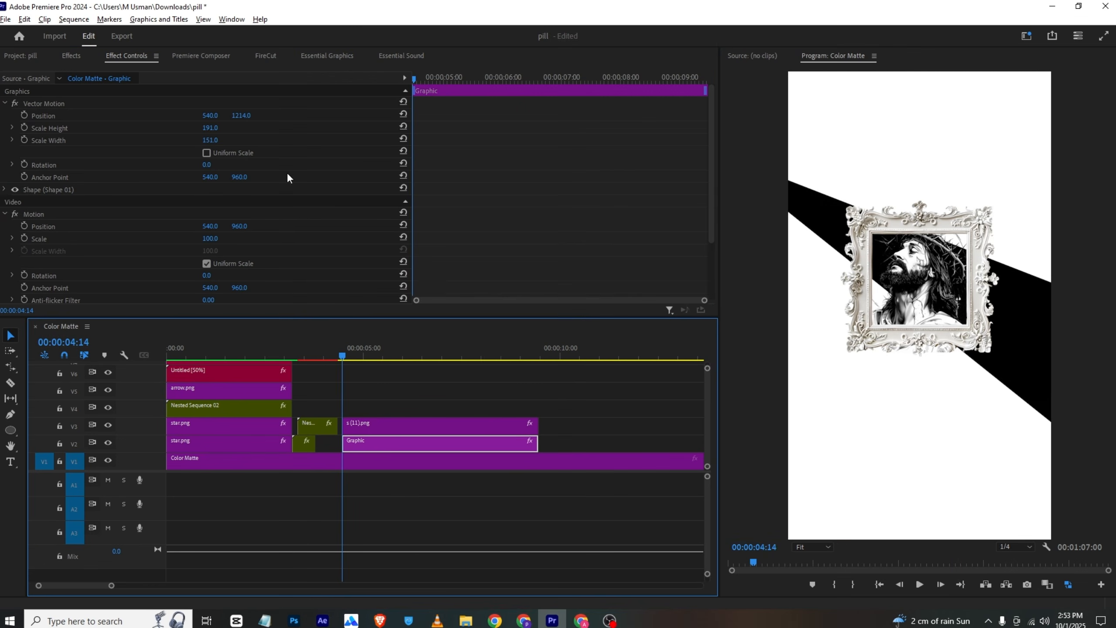
drag(213, 139, 260, 115)
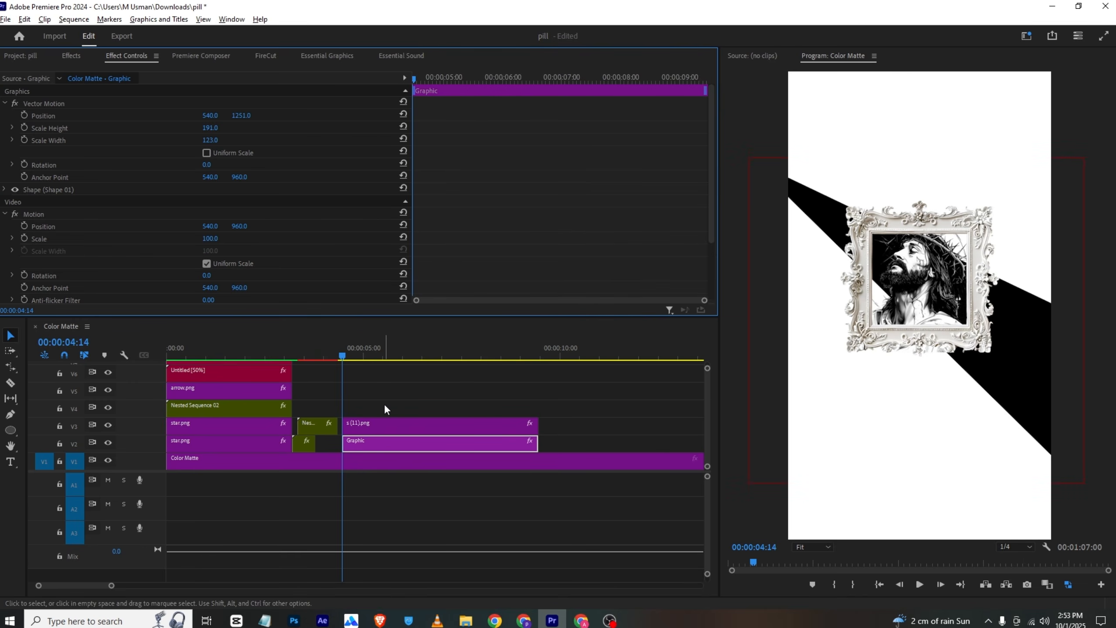
drag(384, 404, 462, 431)
Keyframe the picture frame's position and rotation from 638 vertical and 21° at 00:00:04:14 to its resting pose, and preview the motion
click(461, 431)
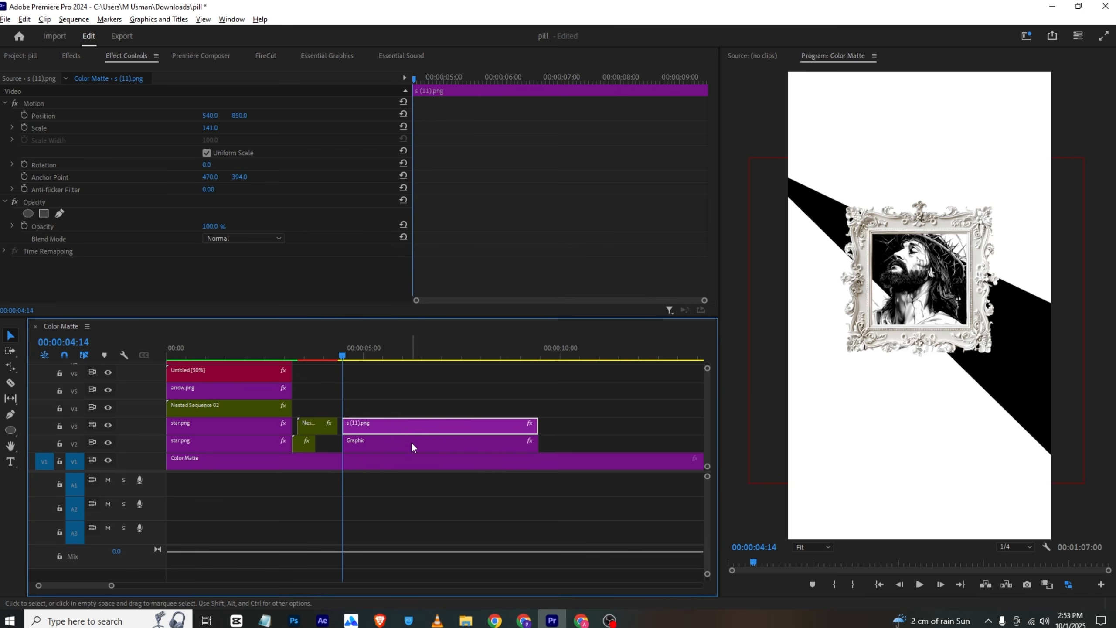
click(24, 164)
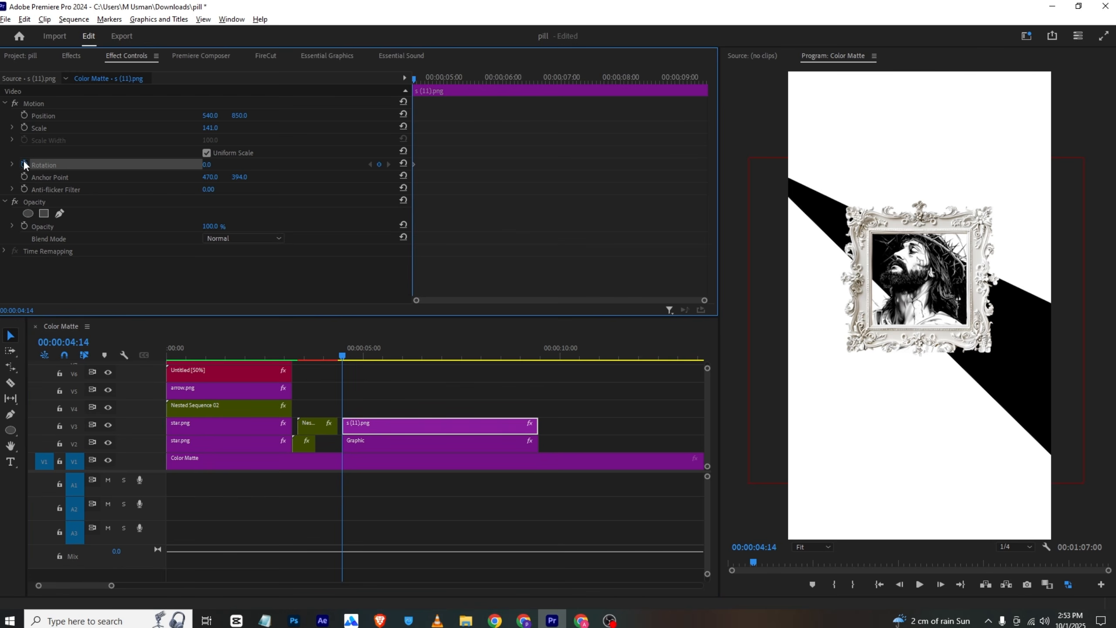
click(24, 115)
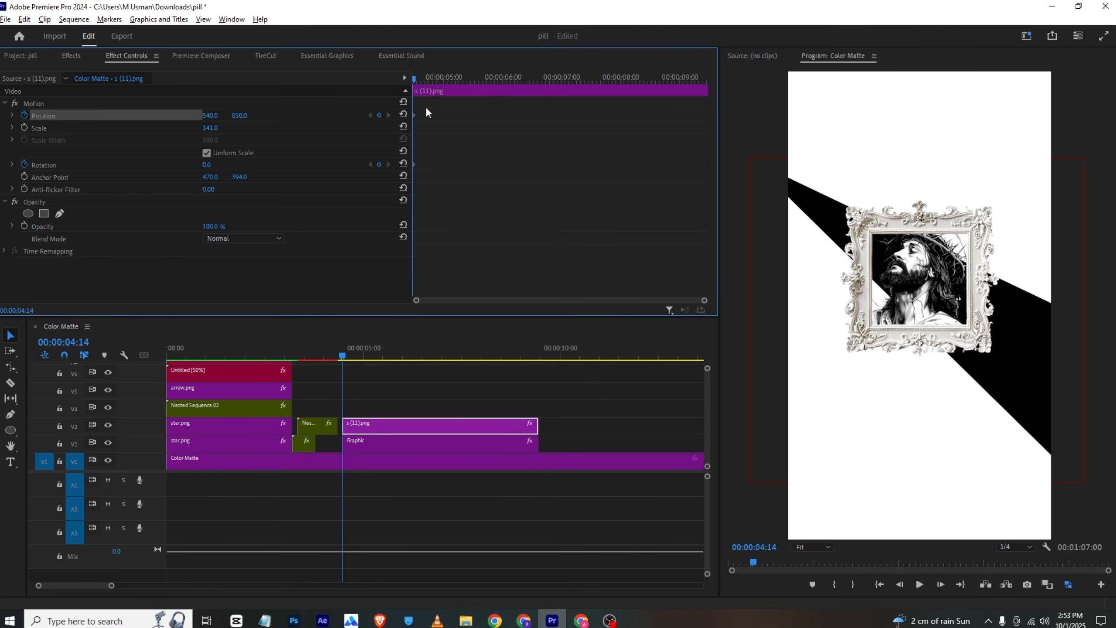
drag(426, 107, 403, 205)
drag(415, 166, 514, 166)
drag(241, 115, 258, 97)
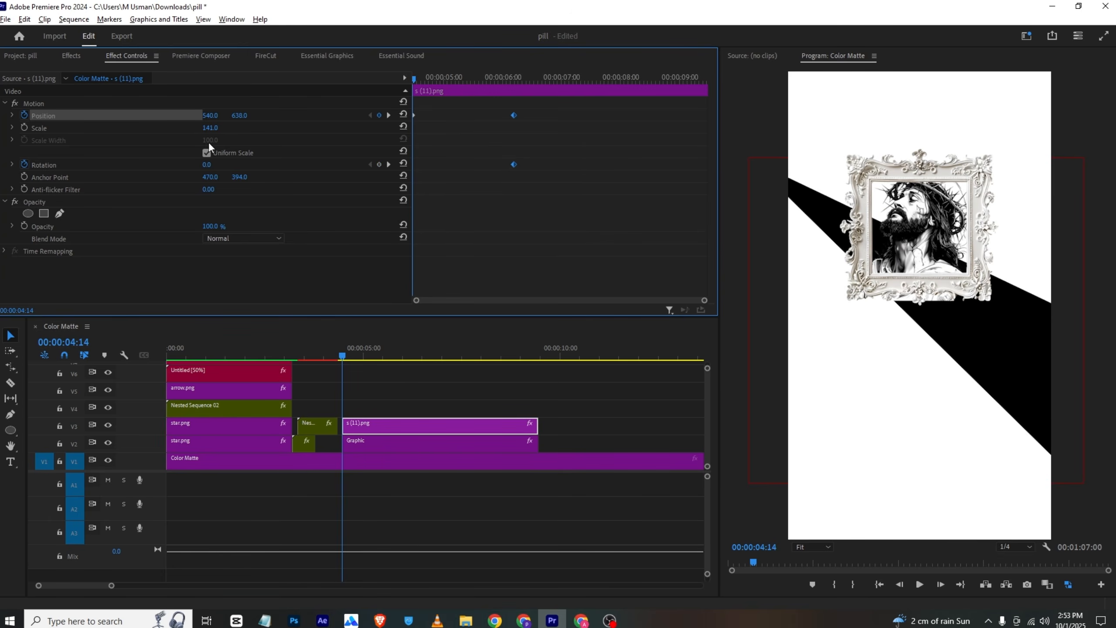
drag(207, 164, 216, 164)
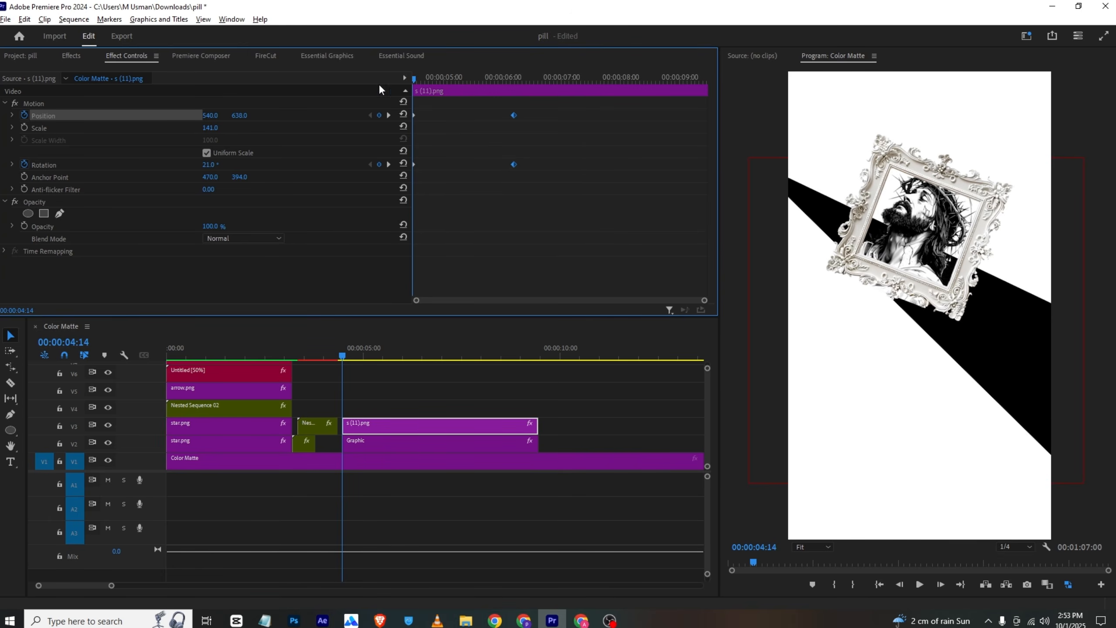
key(space)
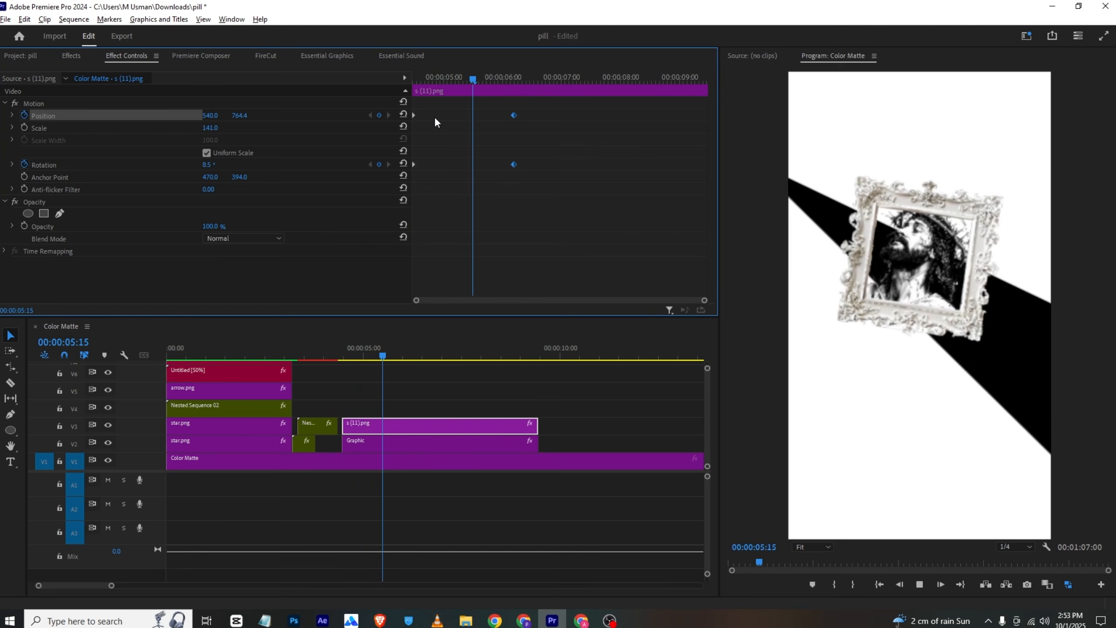
key(space)
Add vector position and rotation keyframes to the wedge graphic at 00:00:04:14
click(392, 442)
drag(432, 77, 412, 78)
click(25, 114)
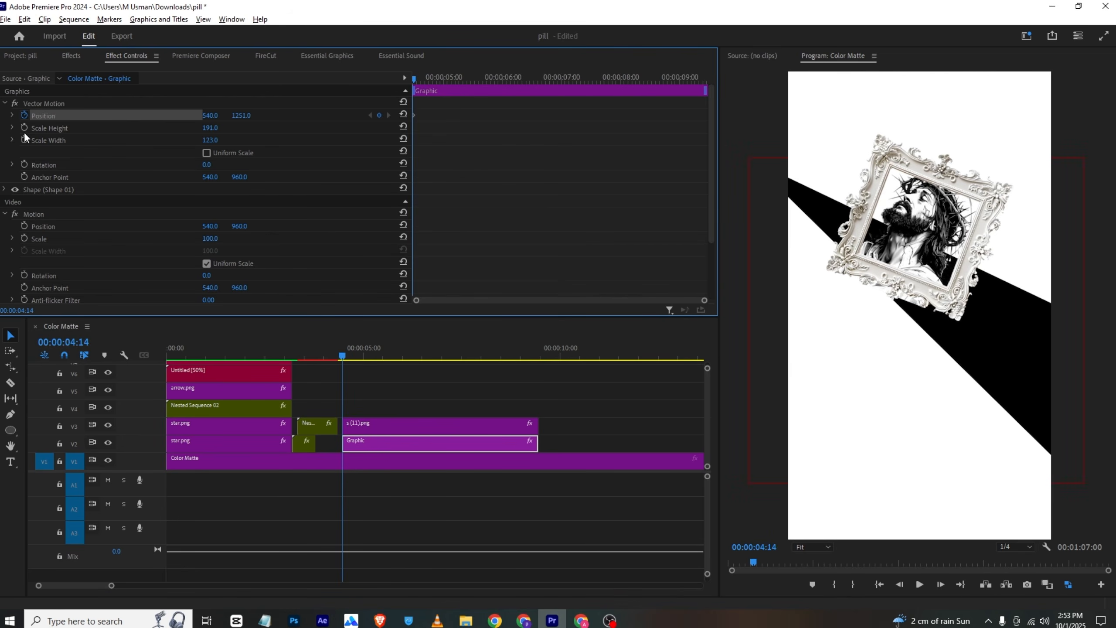
click(25, 165)
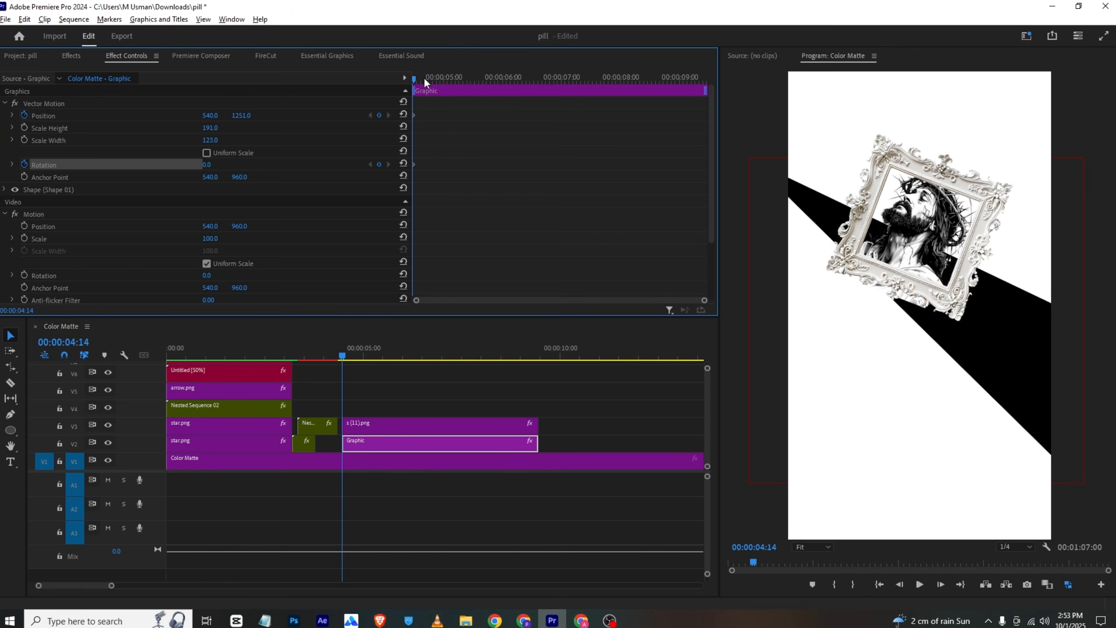
Move the picture frame's ending position and rotation keyframes earlier to 00:00:05:04
click(371, 424)
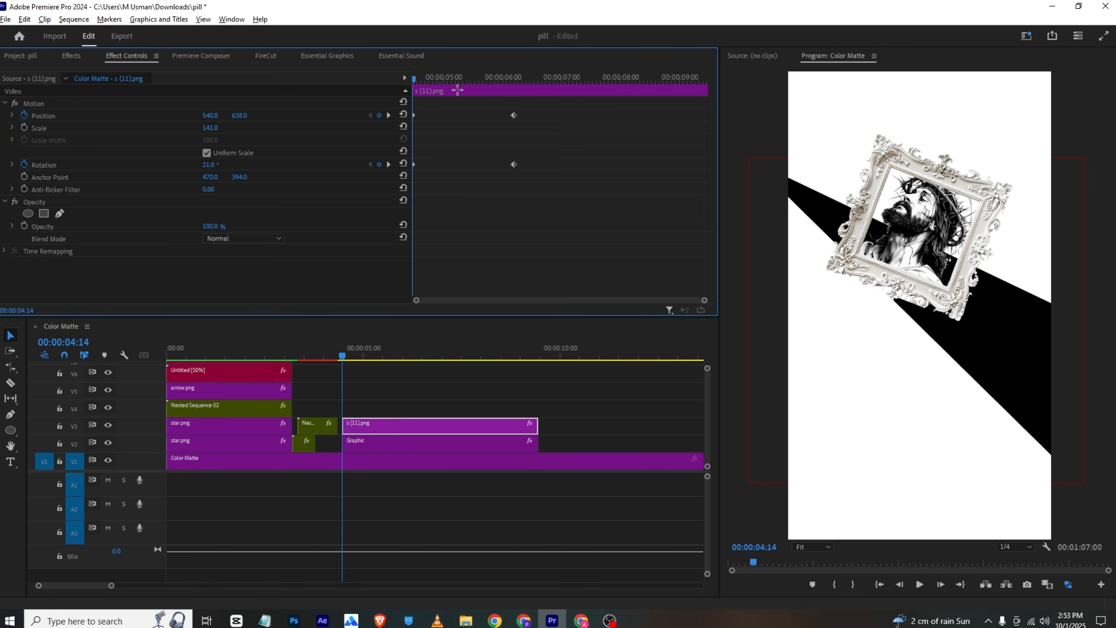
drag(503, 73, 452, 94)
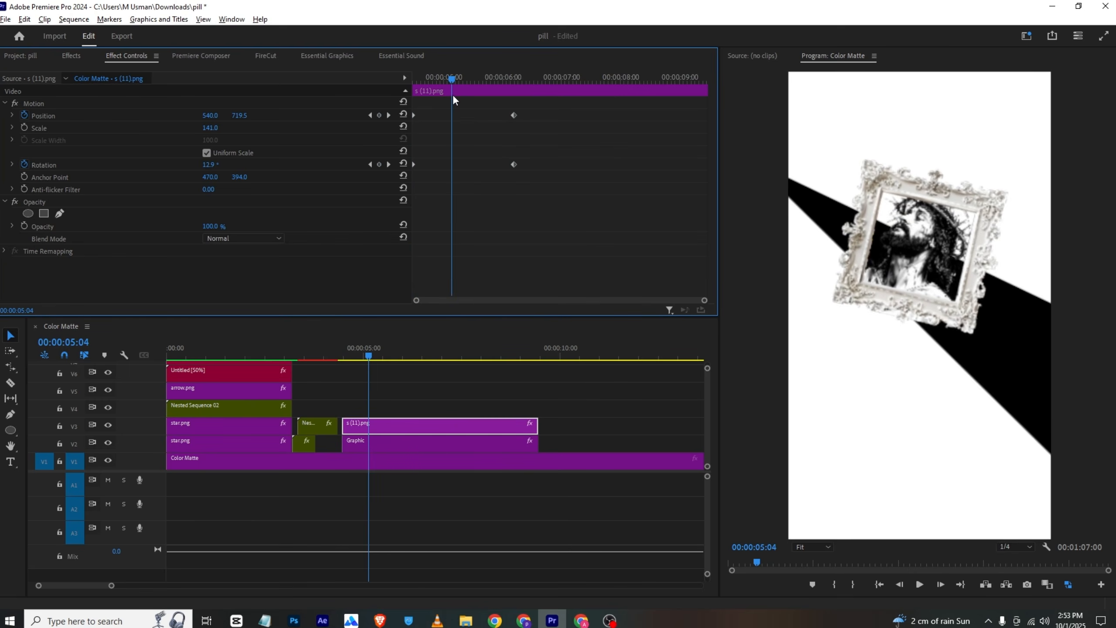
drag(528, 107, 510, 167)
key(Delete)
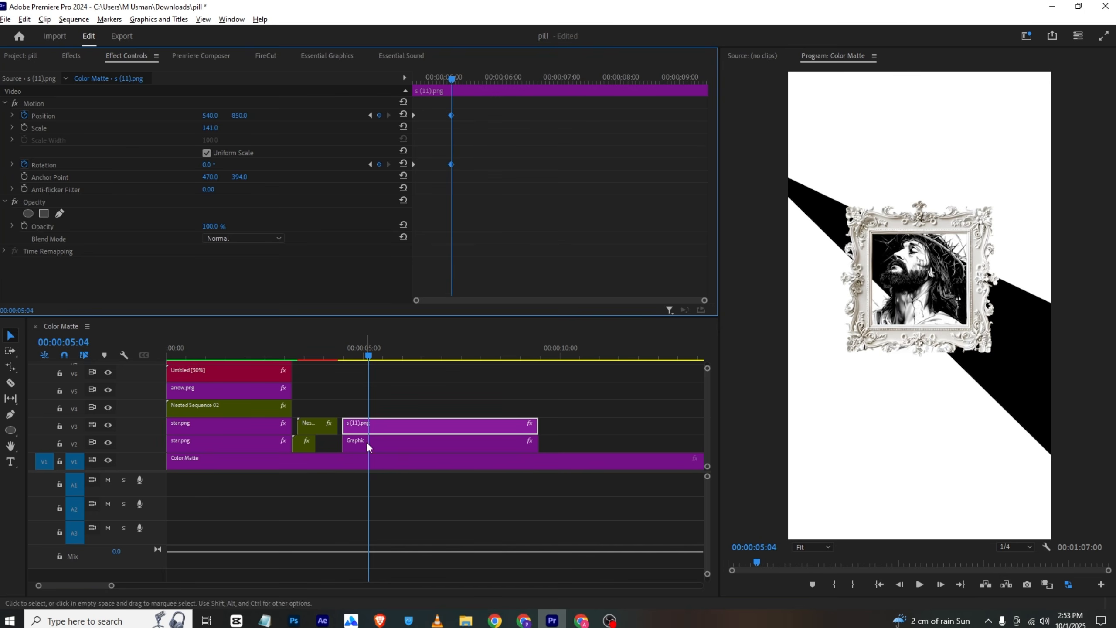
Move the wedge's keyframes to 00:00:05:04, set its starting vertical position to 1073 and rotation to -4° at 00:00:04:14, and preview
click(366, 441)
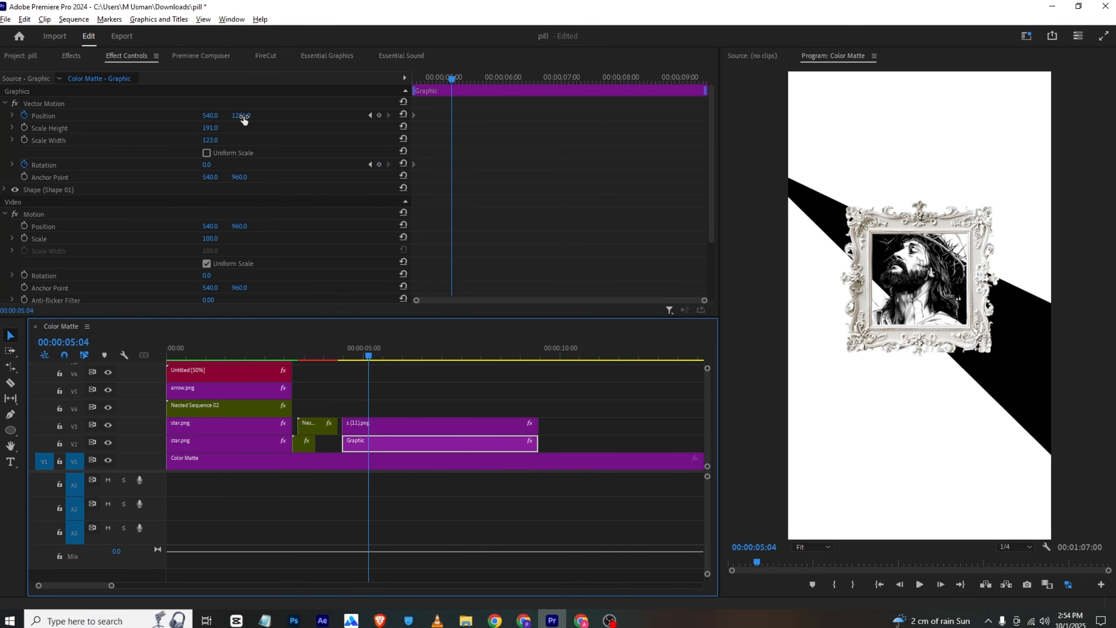
click(420, 108)
drag(413, 165, 452, 165)
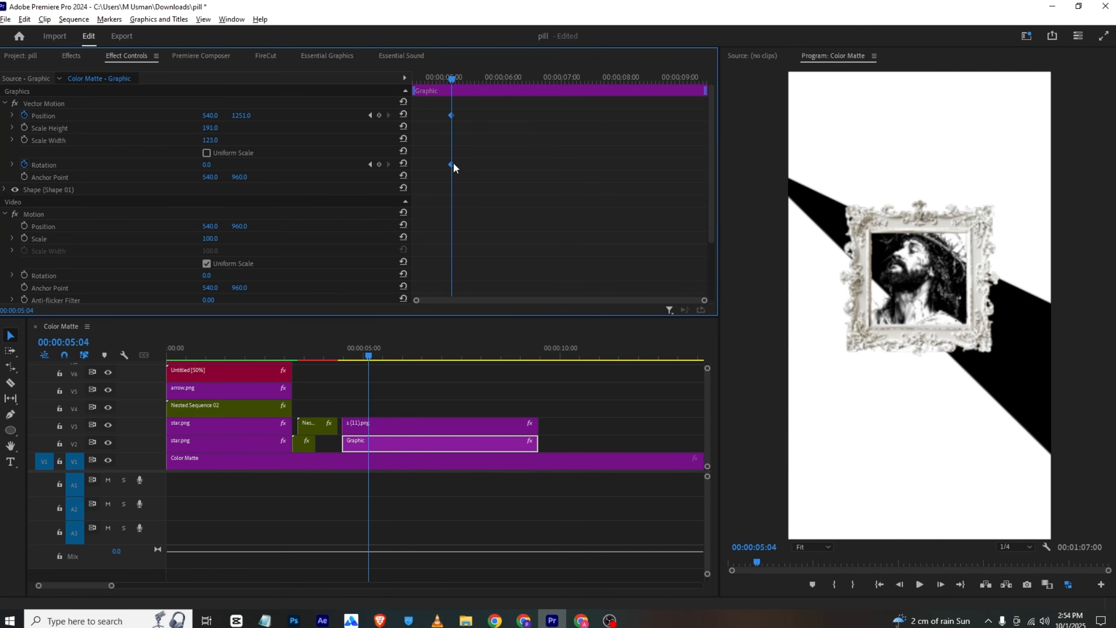
drag(417, 80, 370, 87)
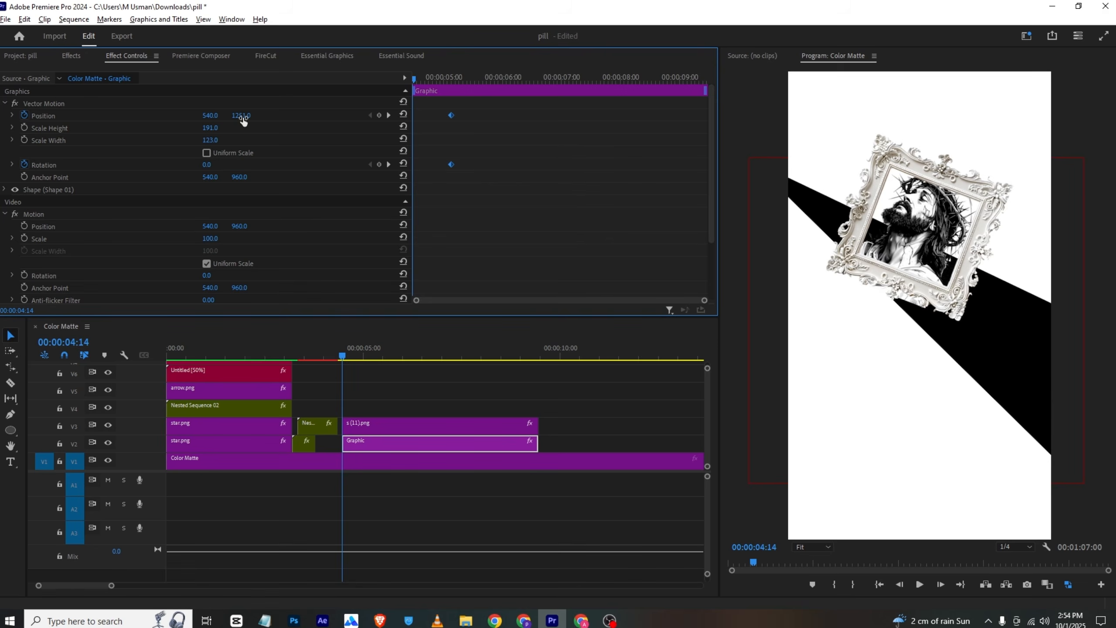
drag(244, 121, 202, 165)
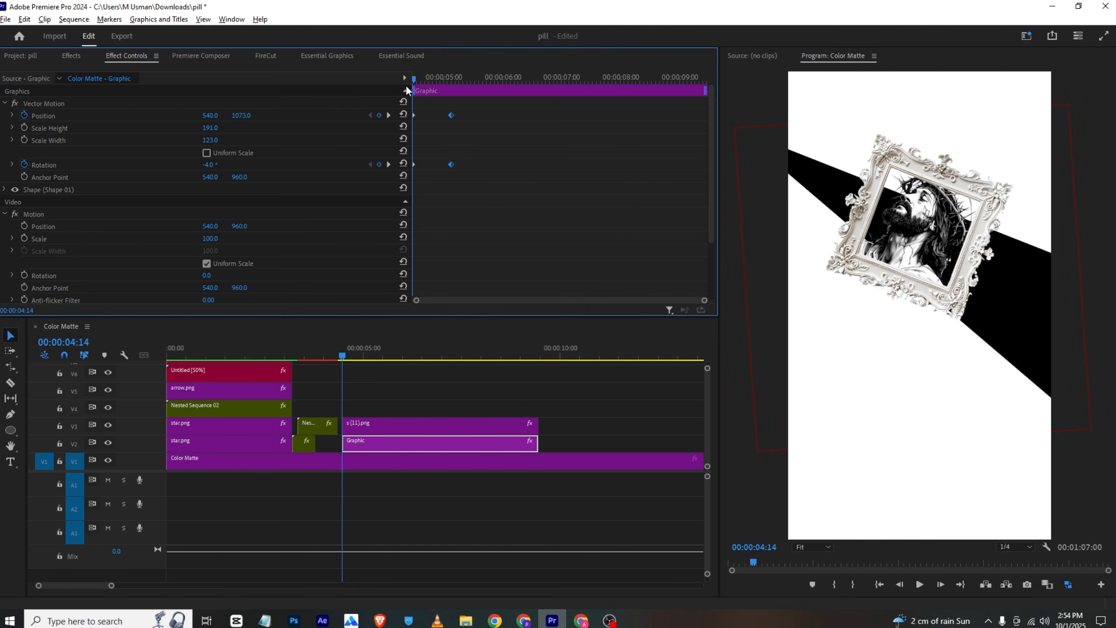
key(space)
key(space)
Apply Ease In temporal interpolation to the wedge's position and rotation keyframes
drag(523, 99, 314, 218)
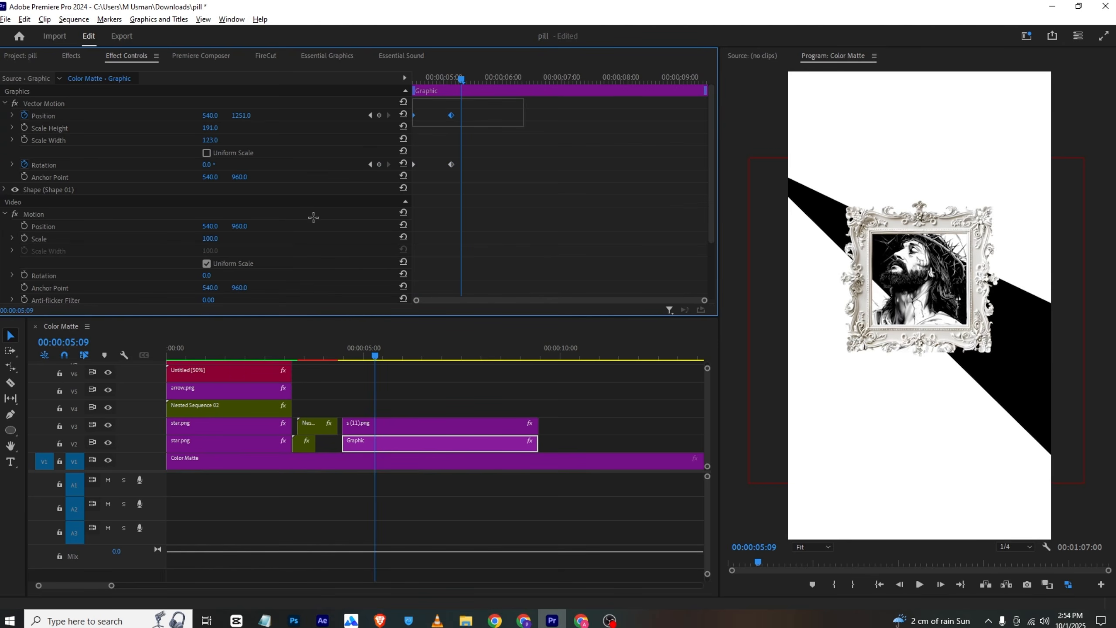
right_click(451, 164)
mouse_move(510, 265)
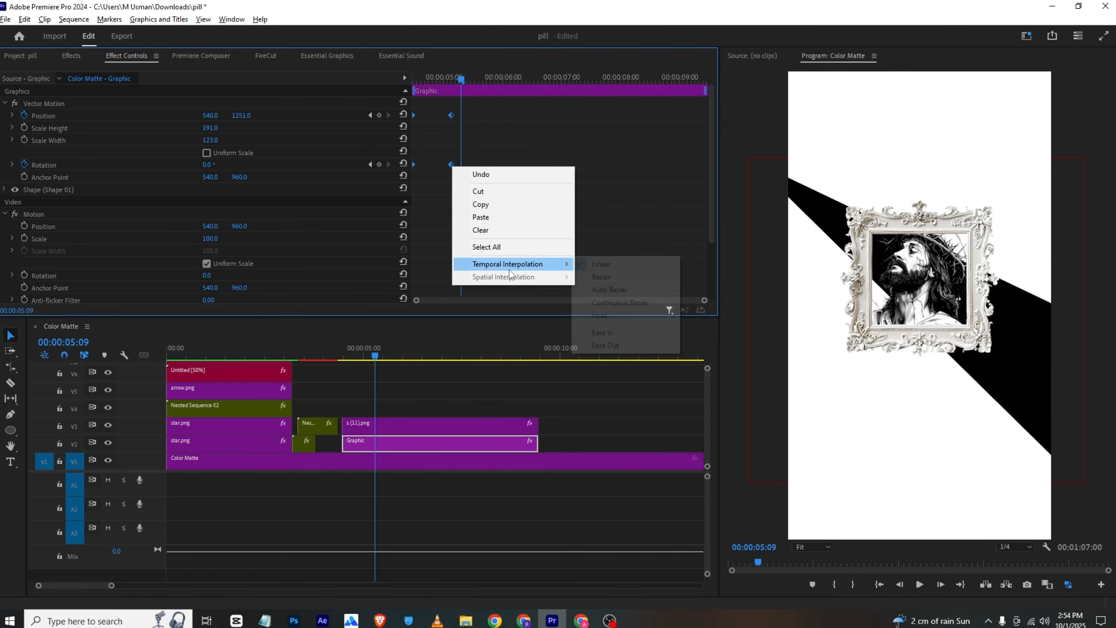
click(602, 333)
Ease the picture frame's position and rotation keyframes and preview the animated scene
click(396, 431)
drag(501, 111, 360, 209)
key(space)
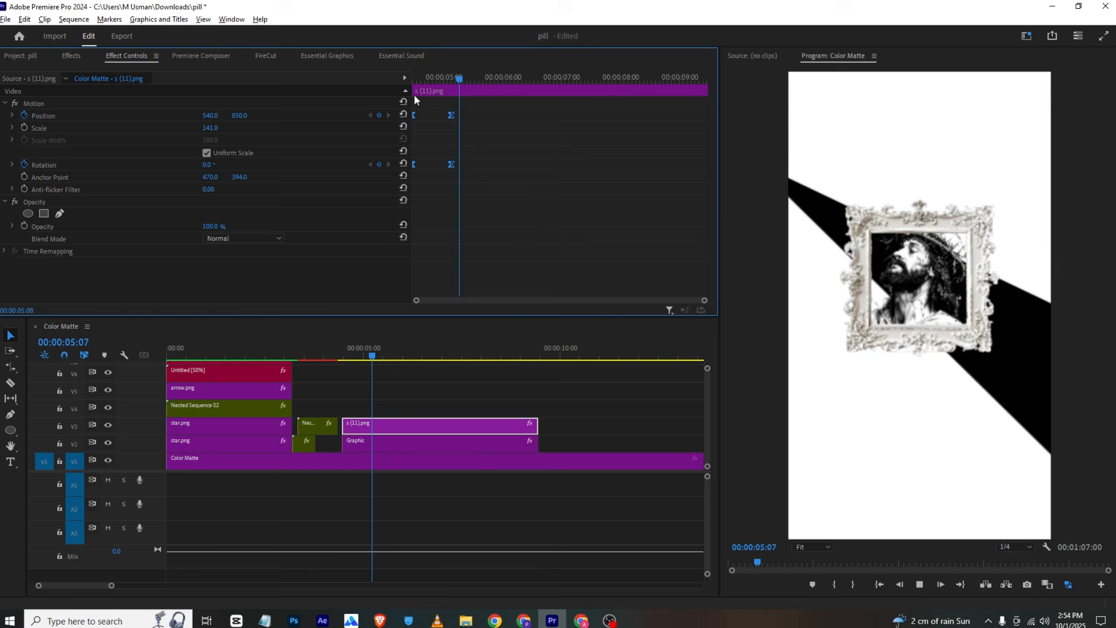
key(space)
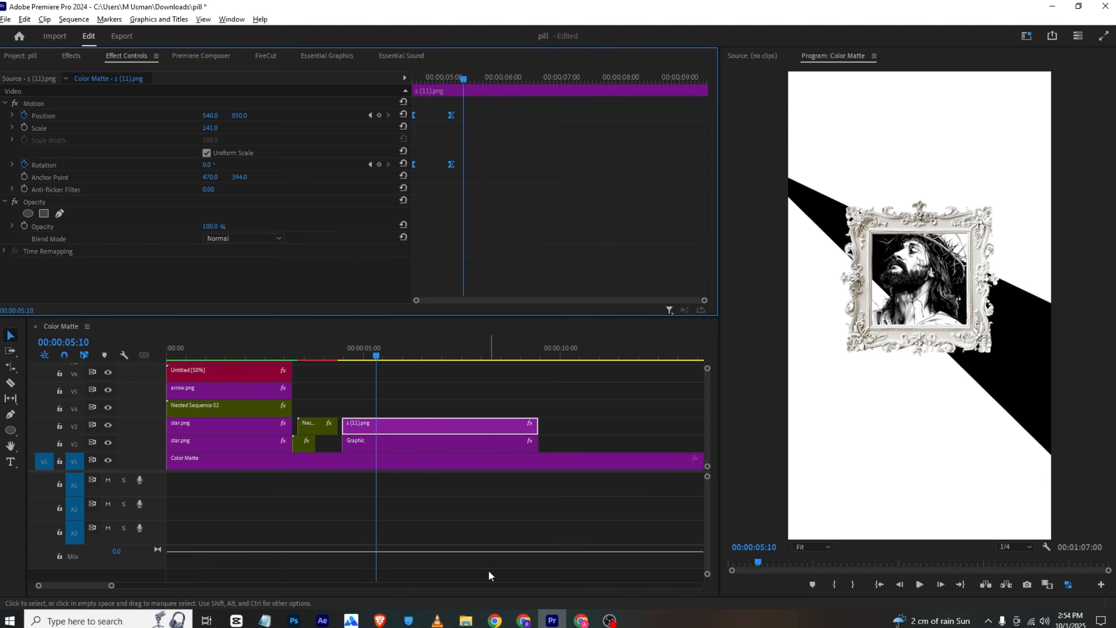
Compare the frame's tilt with the reference video, set its ending rotation keyframe at 00:00:05:04 to 14°, and preview
click(437, 619)
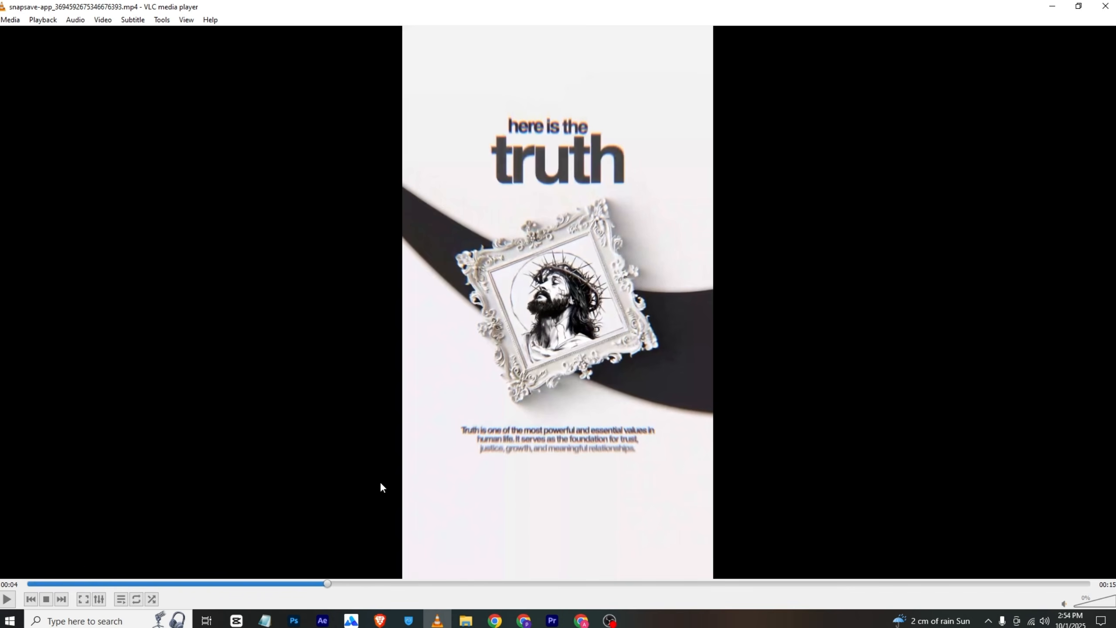
drag(303, 583, 357, 602)
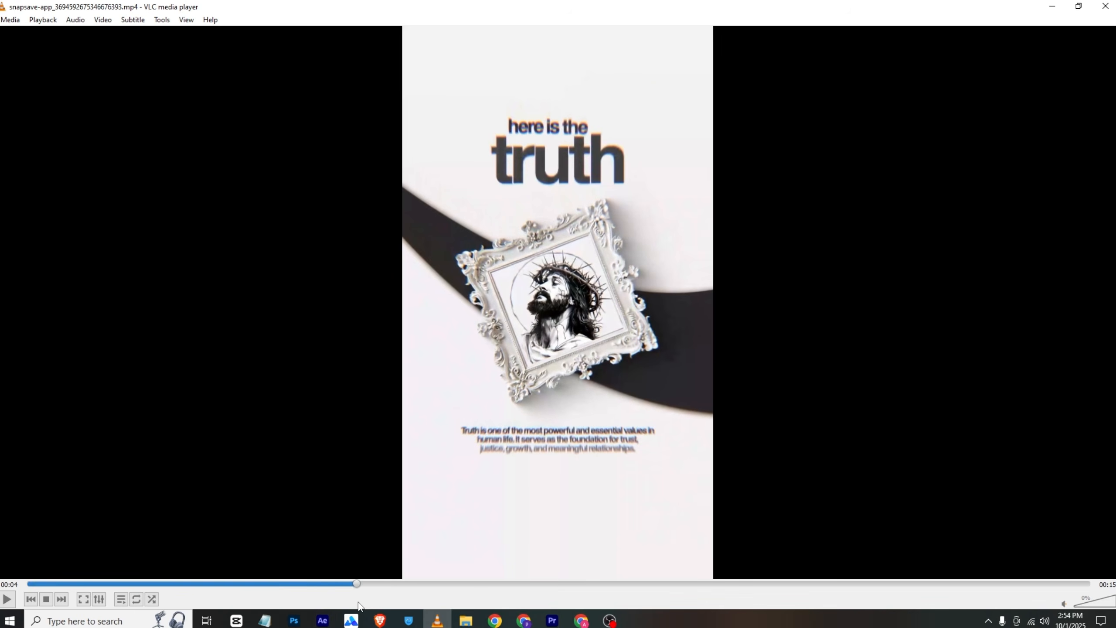
click(545, 619)
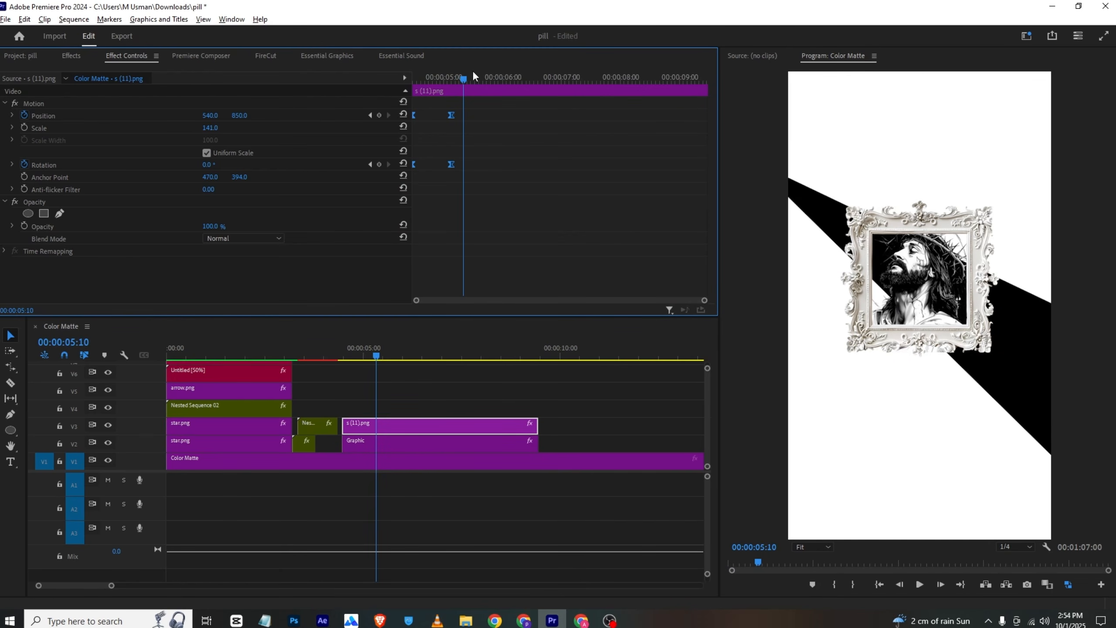
drag(462, 78, 452, 86)
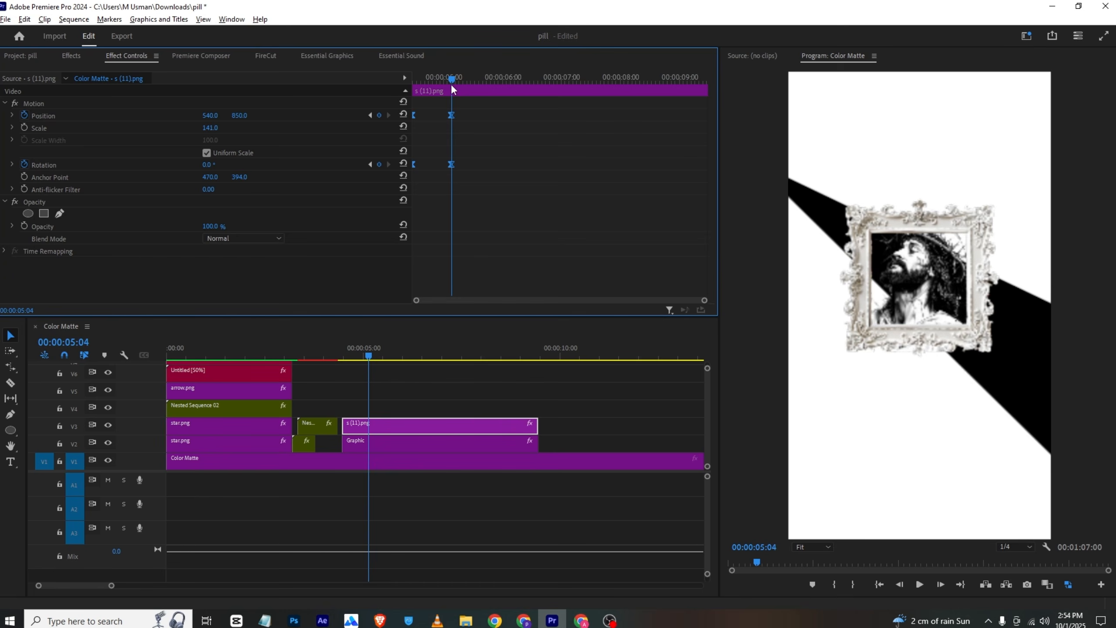
drag(208, 164, 214, 164)
drag(451, 80, 363, 73)
key(space)
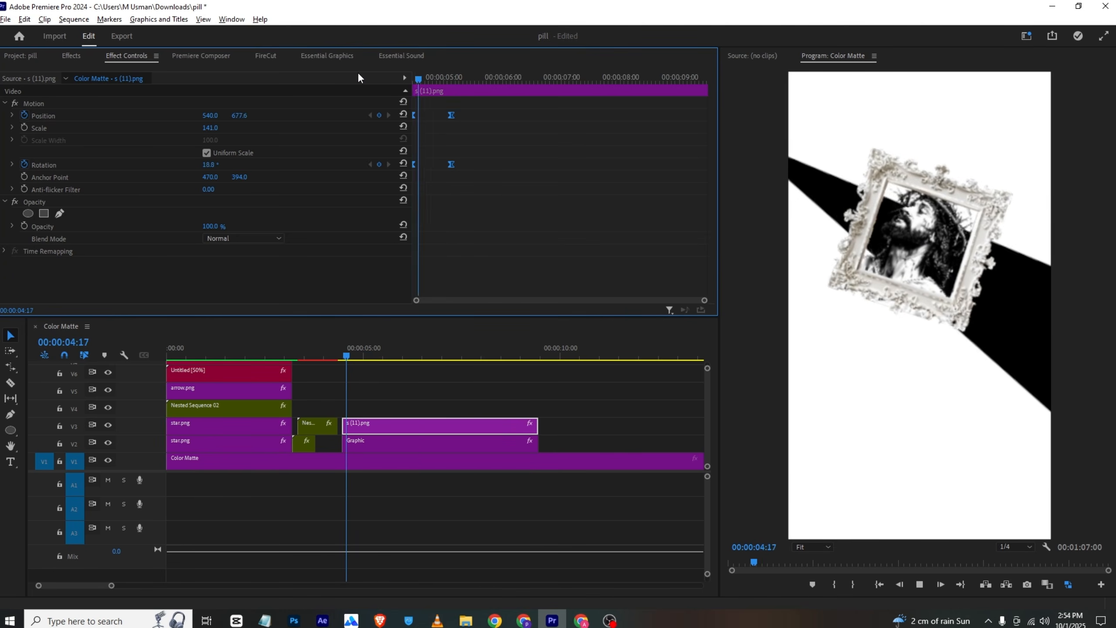
Check the next scene in the reference video and cut the picture frame and wedge clips off after 00:00:05:23
click(437, 620)
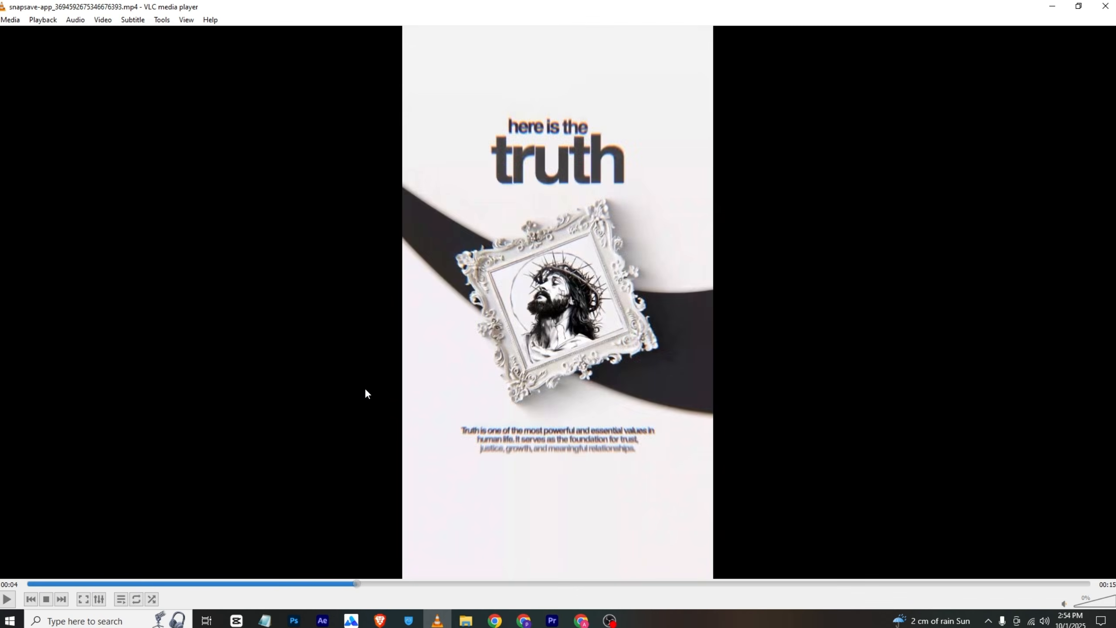
key(space)
key(space)
key(space)
key(space)
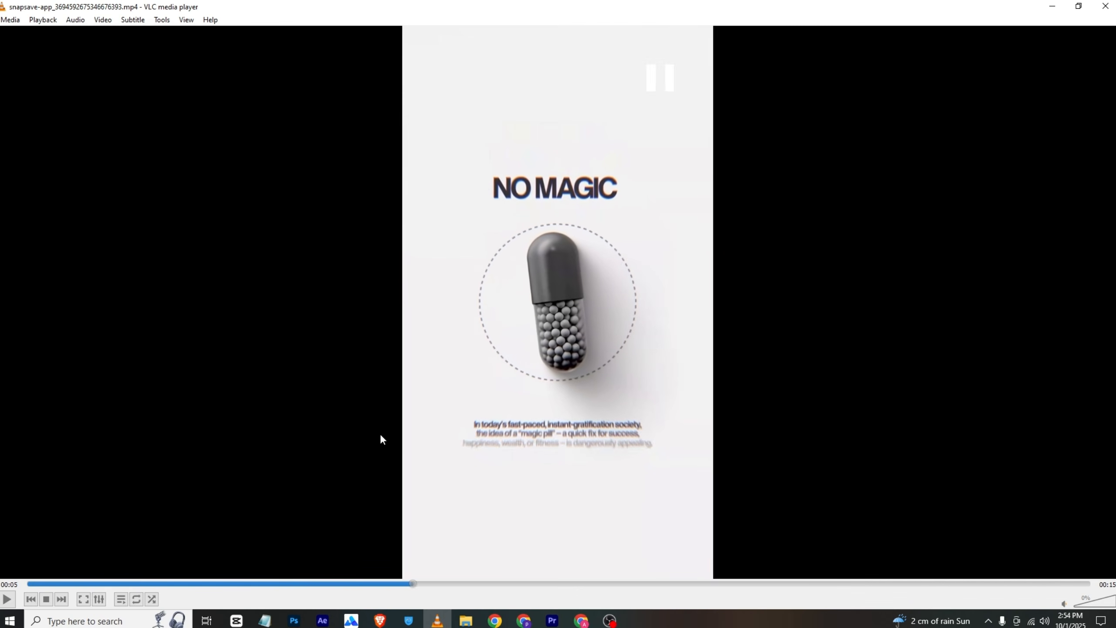
click(552, 620)
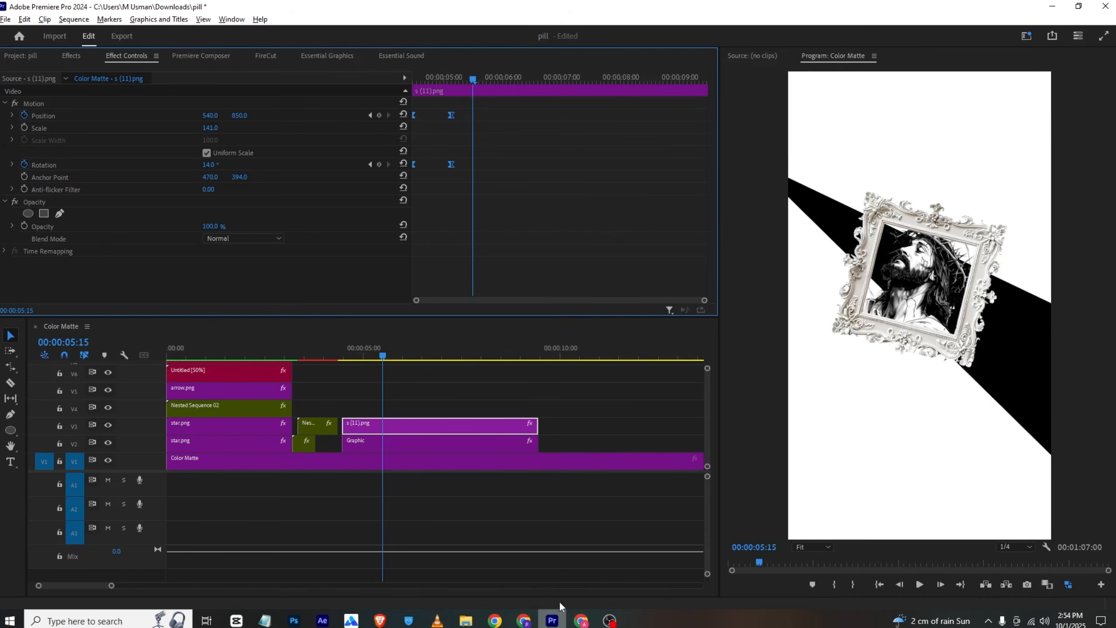
drag(381, 356, 390, 357)
key(ctrl+k)
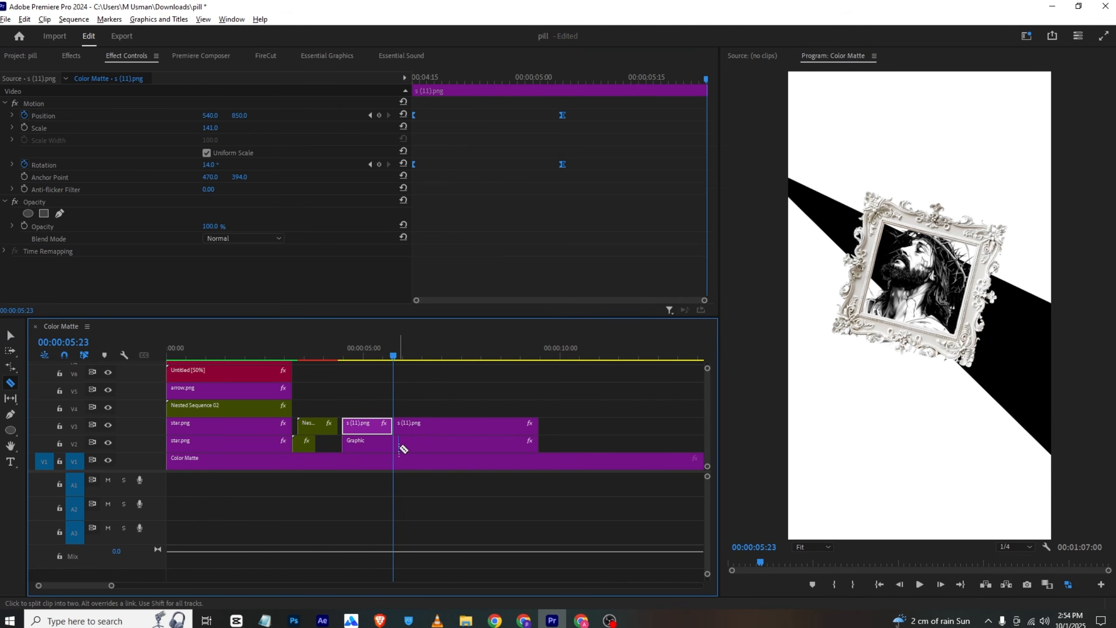
drag(419, 409, 404, 436)
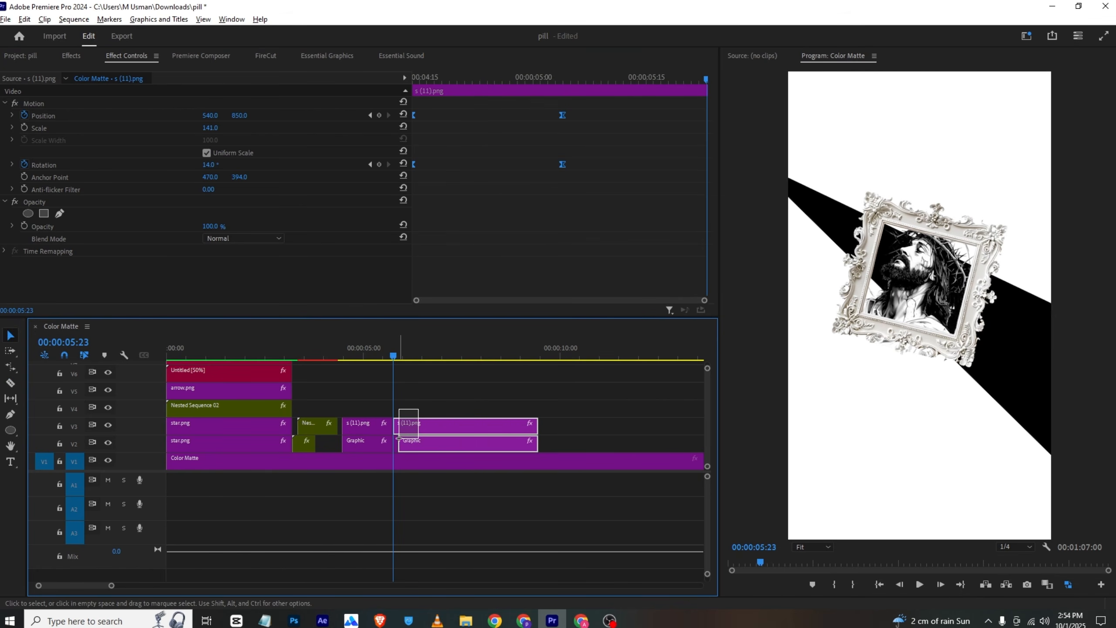
key(Delete)
Place capsule.png on track V2 at 00:00:05:23 and set its scale to 13
click(25, 56)
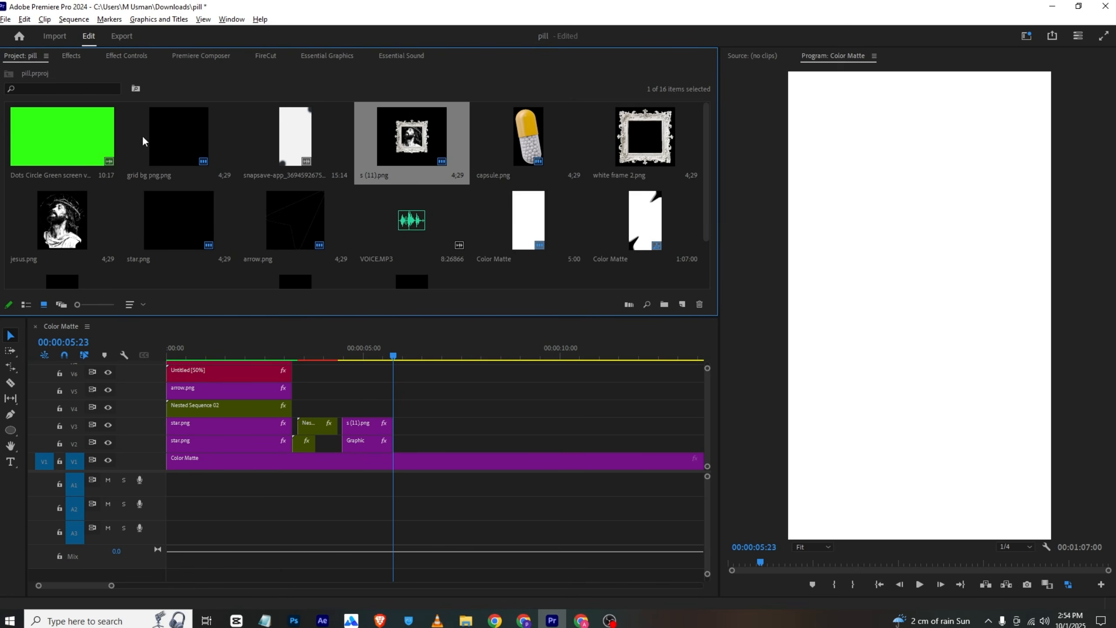
drag(510, 157, 393, 441)
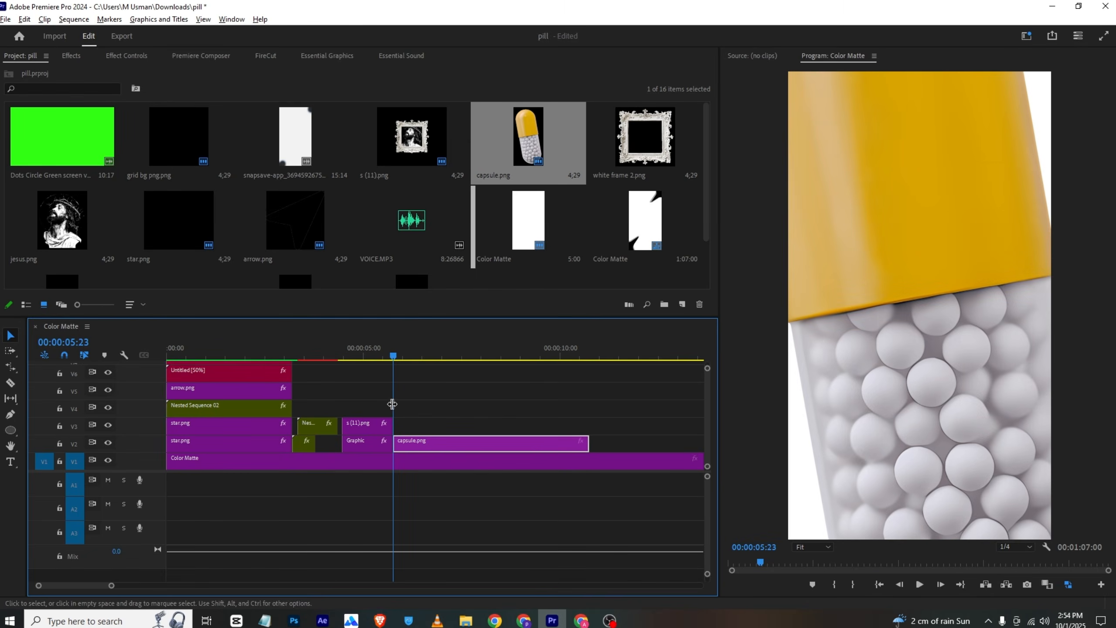
click(126, 60)
drag(209, 128, 239, 116)
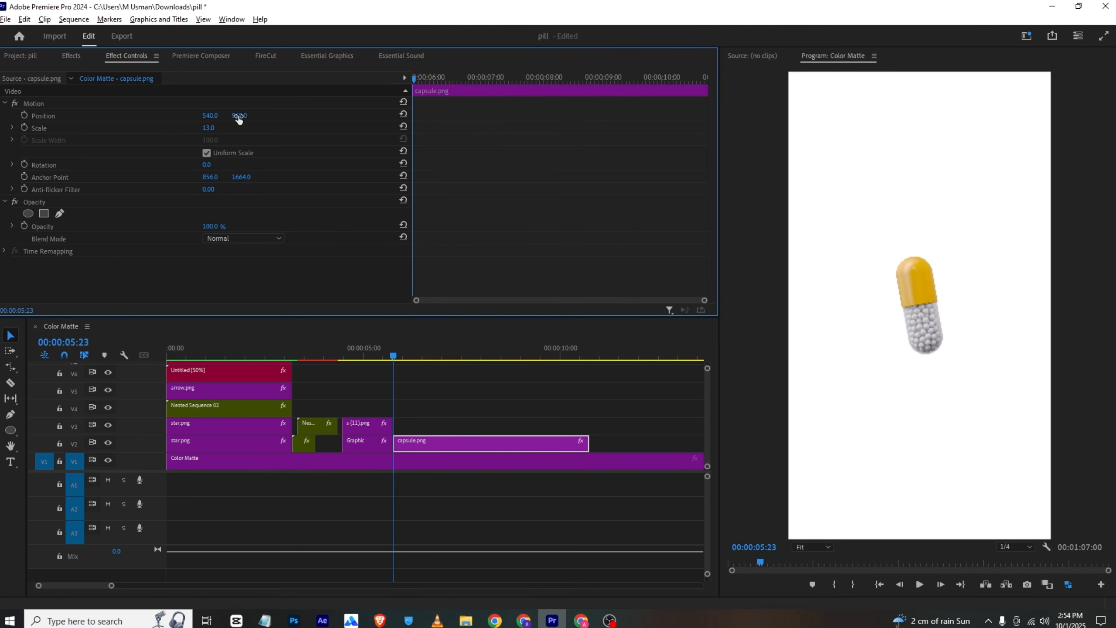
Set the program preview's playback resolution to Full and apply the Black & White effect to the capsule clip
click(1023, 547)
click(1013, 484)
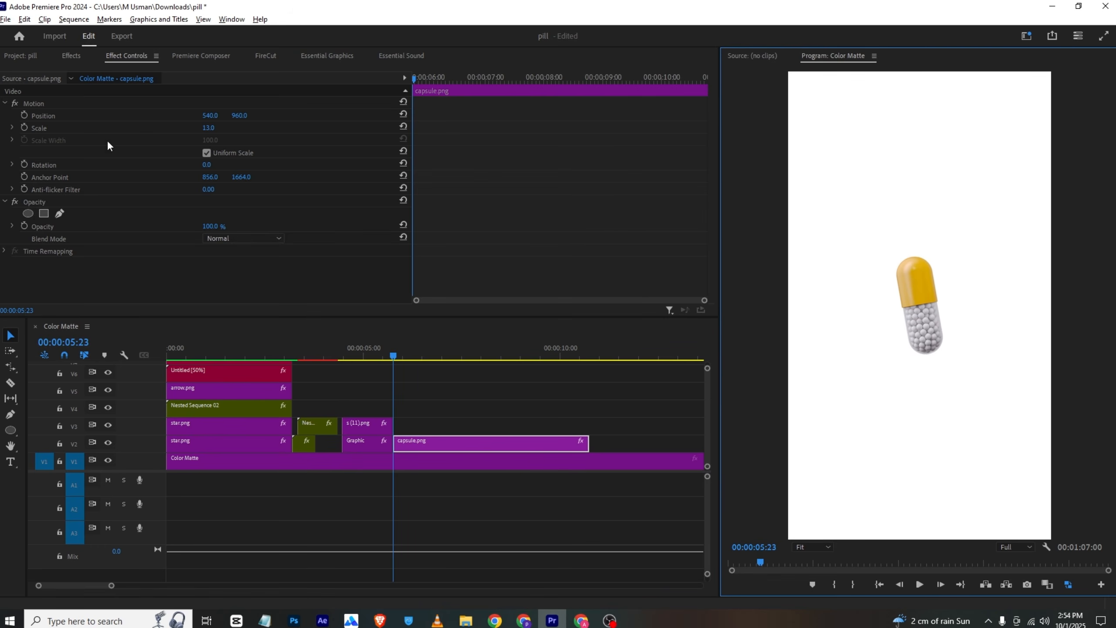
click(70, 56)
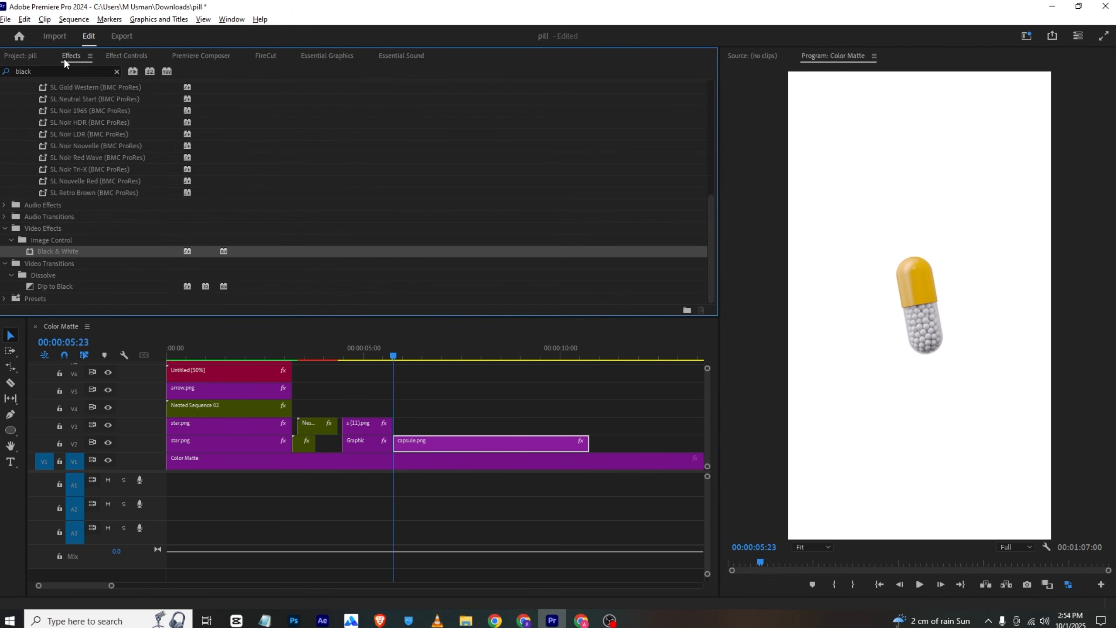
drag(64, 257, 425, 446)
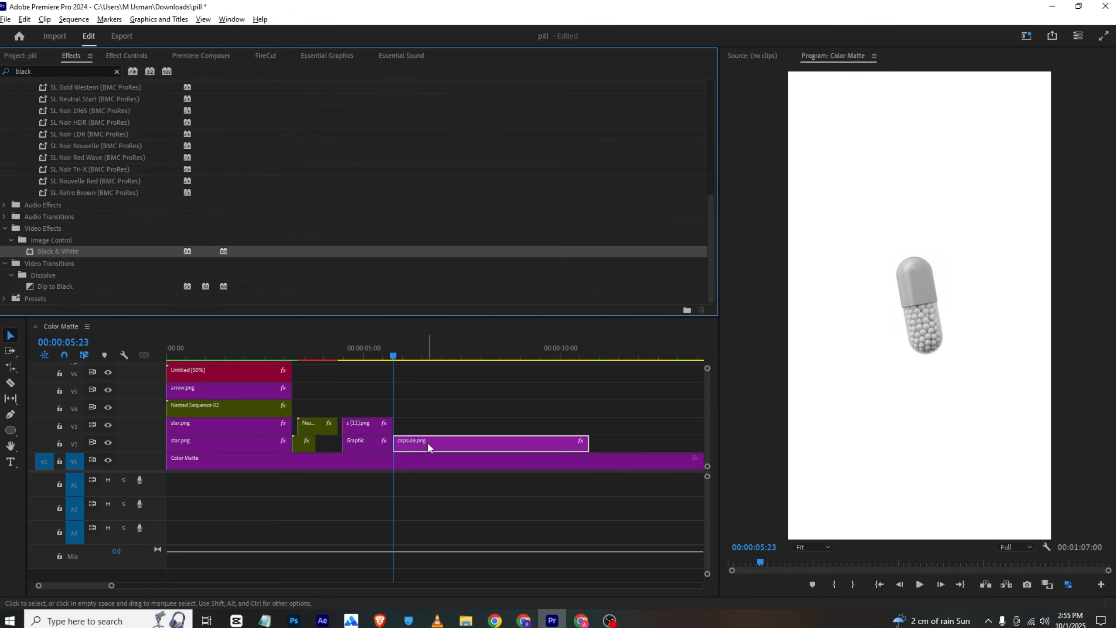
click(20, 56)
click(135, 57)
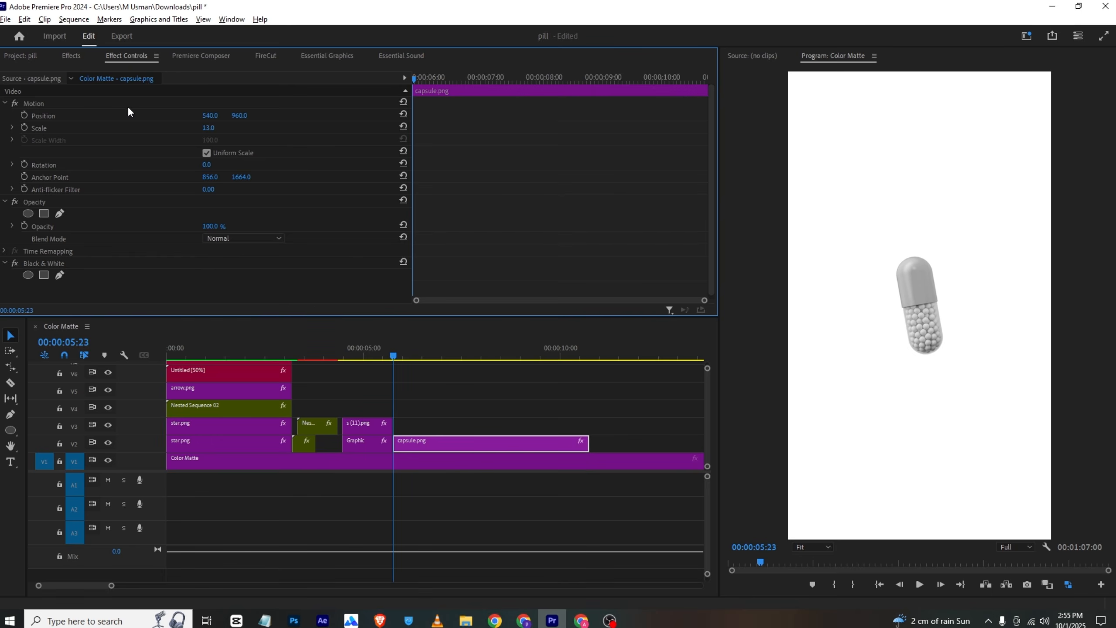
Place the Dots Circle Green screen video on V4 at 00:00:05:23 and trim its start to 00:00:09:18
click(27, 56)
drag(86, 149, 395, 407)
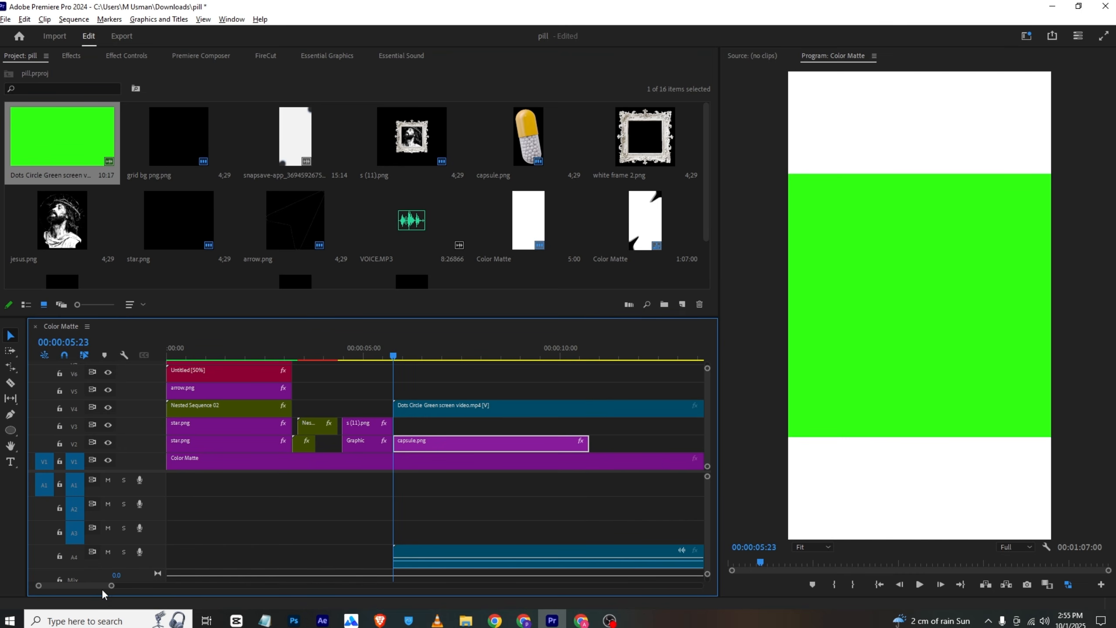
drag(112, 587, 234, 586)
drag(208, 357, 239, 367)
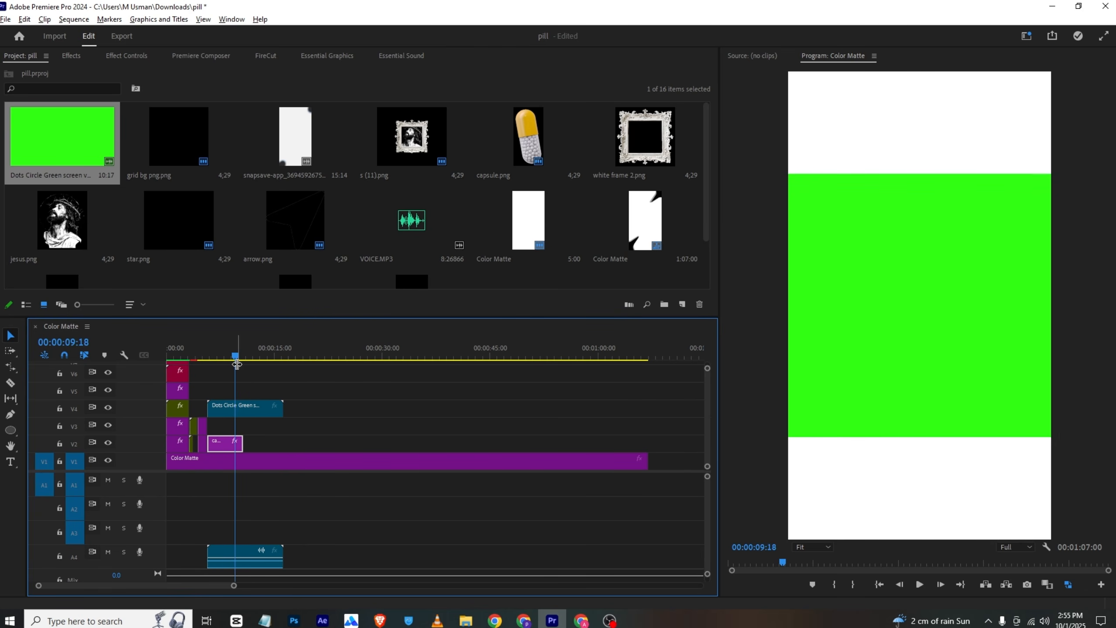
drag(208, 408, 225, 415)
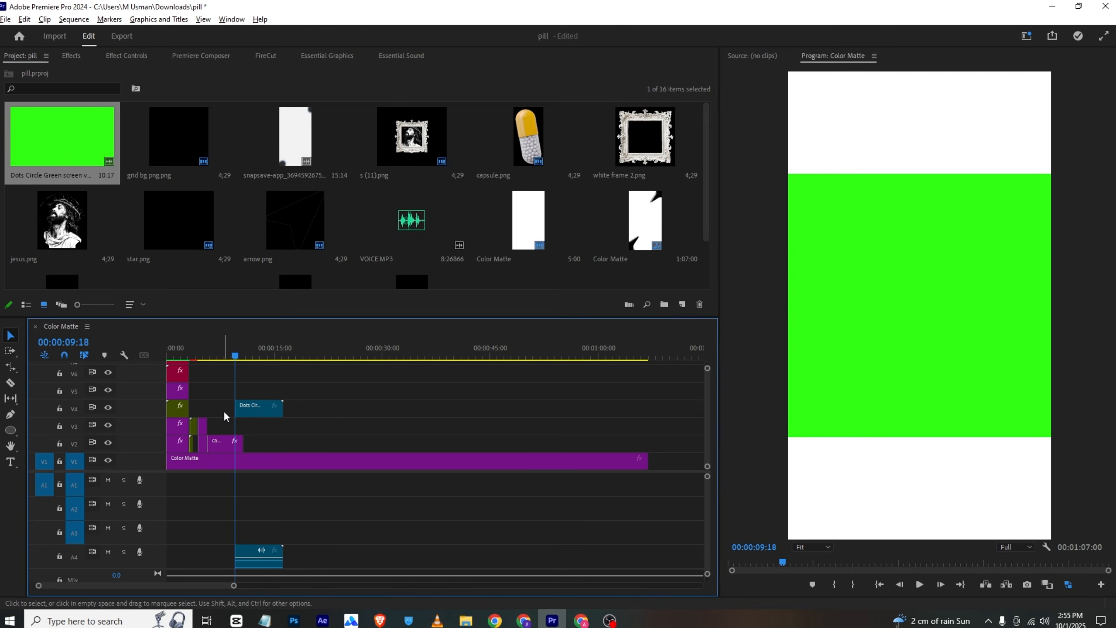
Unlink the dots circle clip's audio from its video and delete the audio
right_click(261, 409)
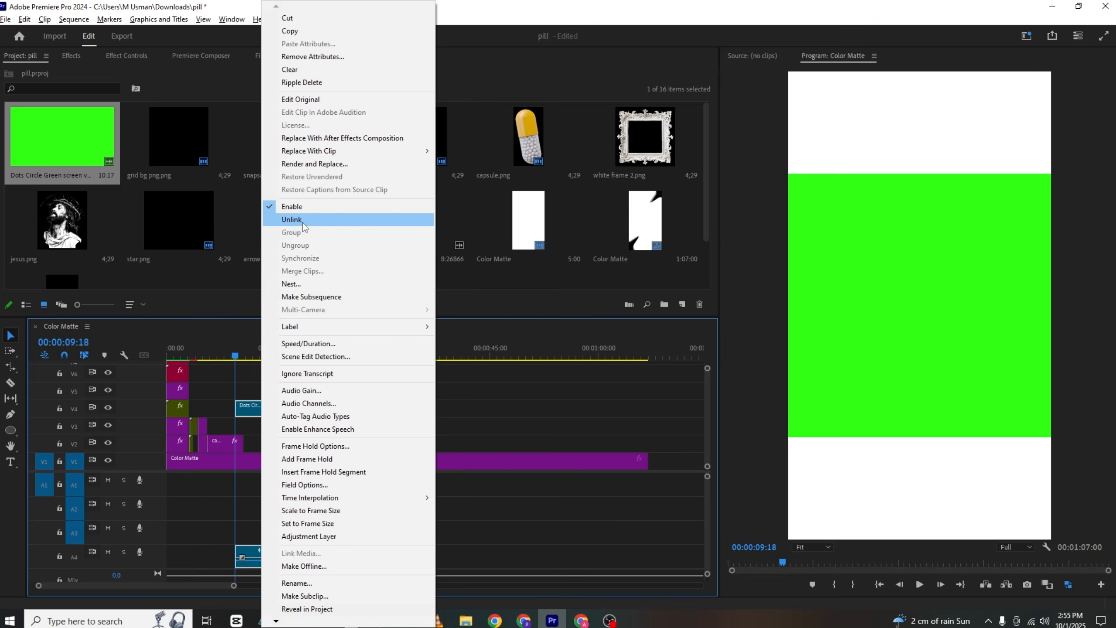
click(291, 219)
click(253, 556)
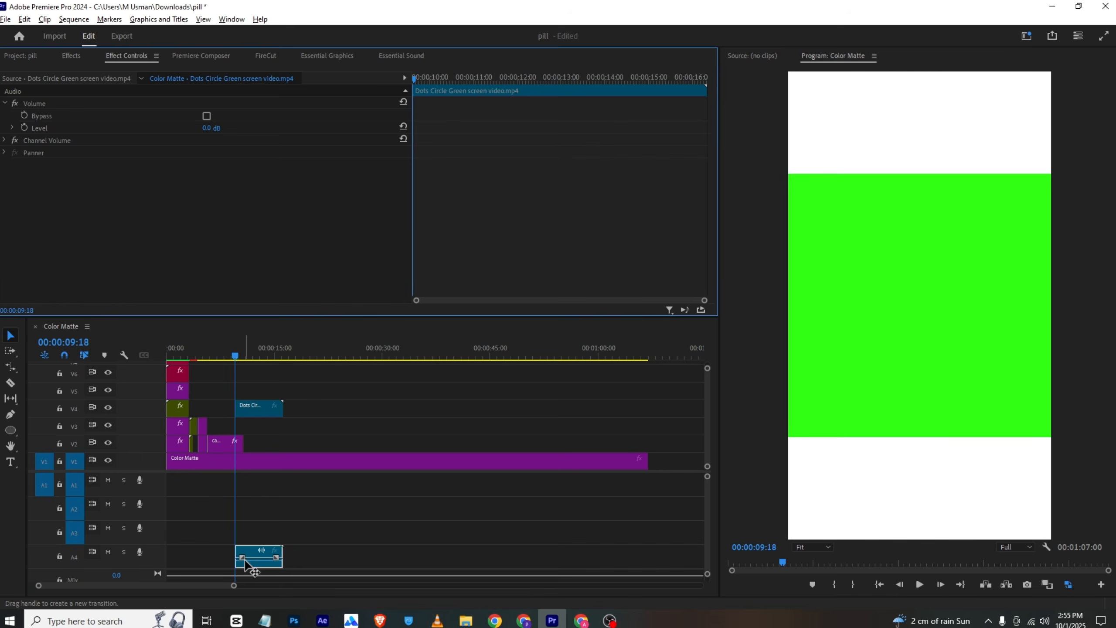
key(Delete)
Move the dots circle clip to track V3, aligning its start with the capsule clip's start
drag(253, 410, 231, 424)
drag(233, 358, 218, 358)
drag(233, 586, 124, 586)
drag(466, 430, 348, 433)
click(353, 357)
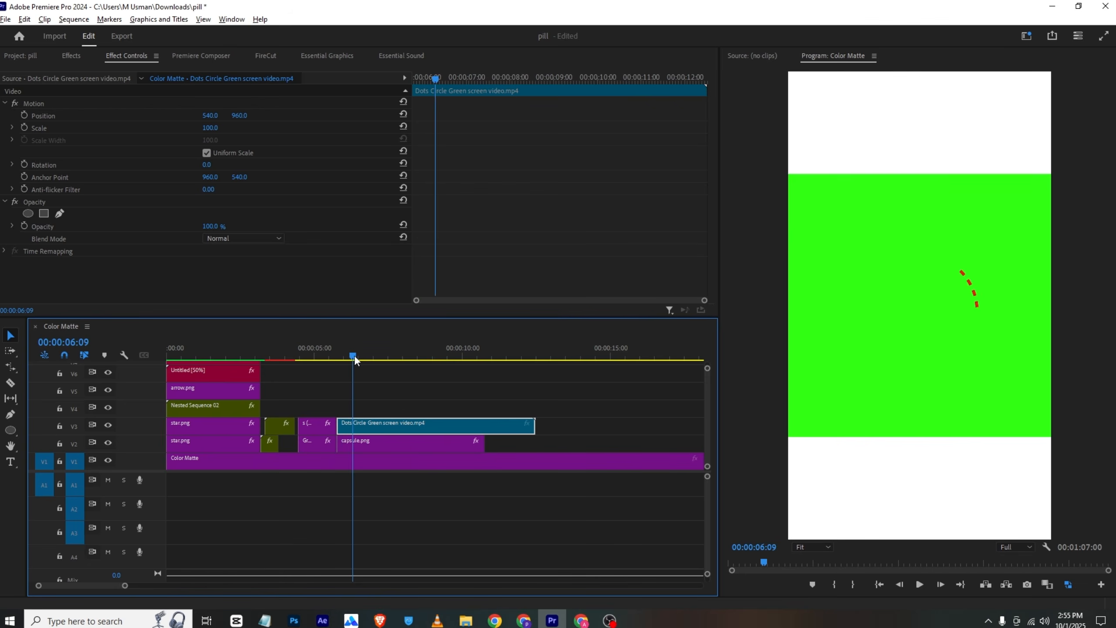
drag(355, 358, 340, 360)
Find the Ultra Key effect and apply it to the dots circle clip
click(71, 56)
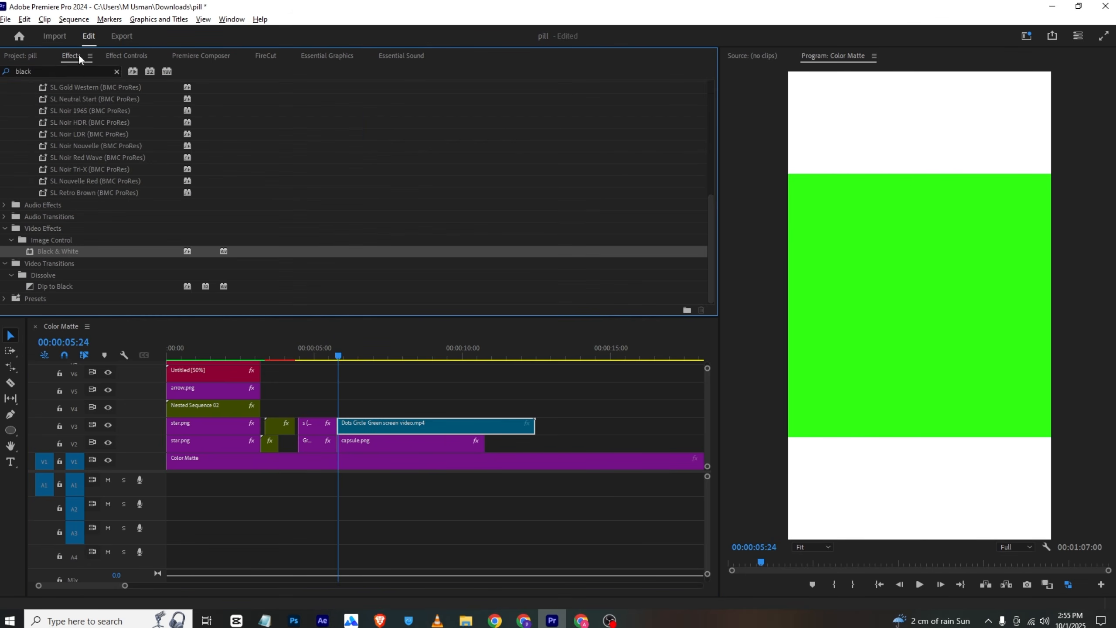
click(68, 70)
text(ultr)
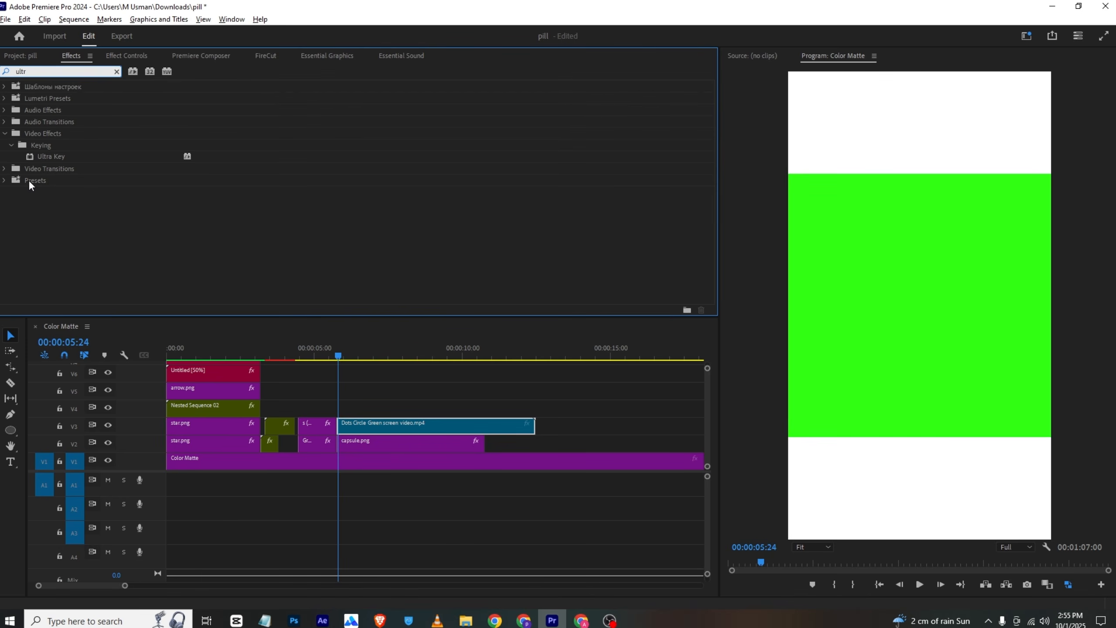
click(49, 157)
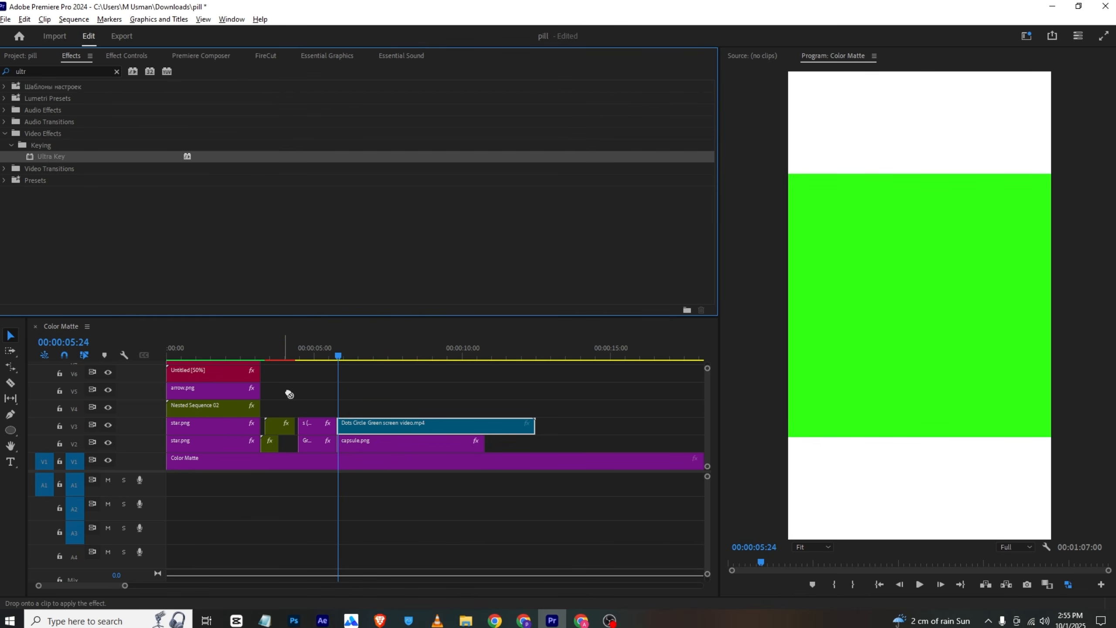
drag(289, 394, 381, 420)
Key out the dots circle clip's green background and set its scale to 142 and vertical position to 936
click(115, 55)
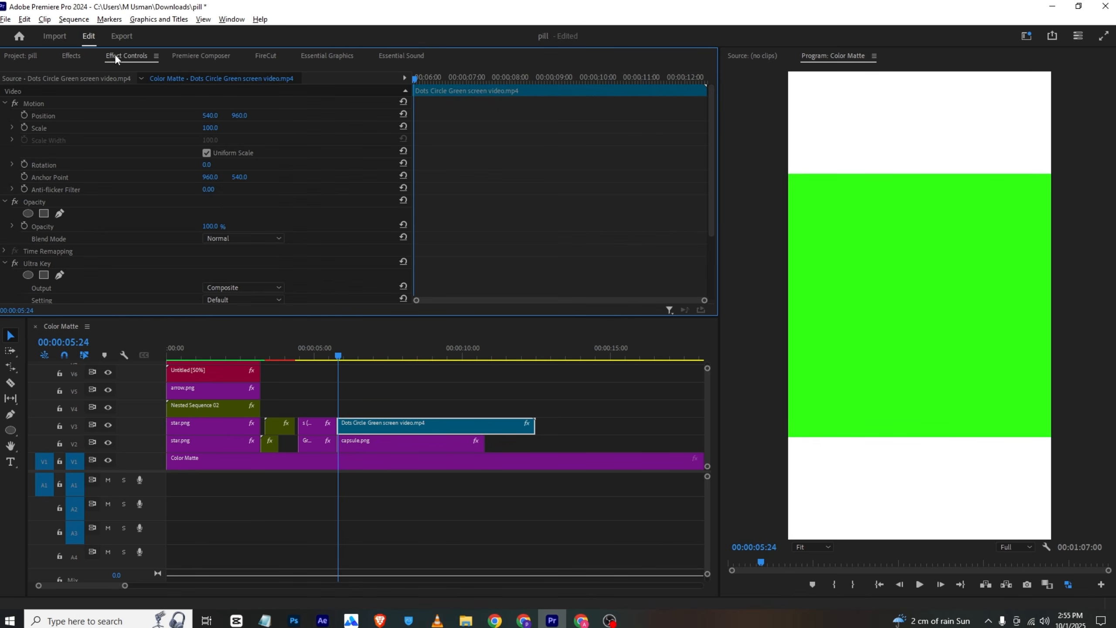
scroll(224, 268, down, 3)
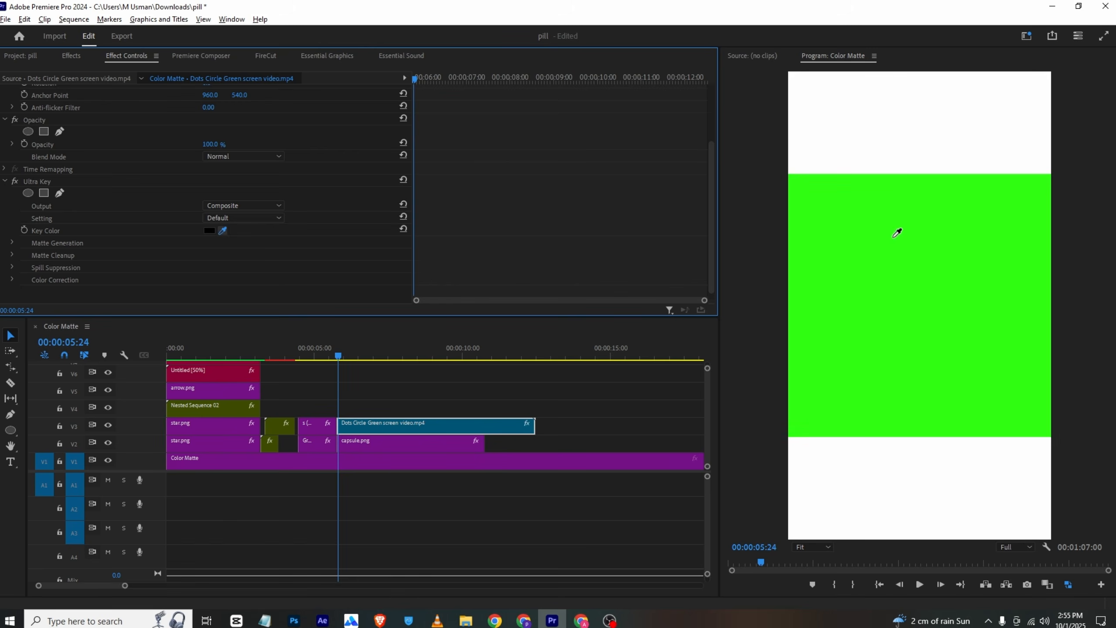
click(857, 208)
drag(340, 347, 384, 349)
scroll(180, 132, up, 3)
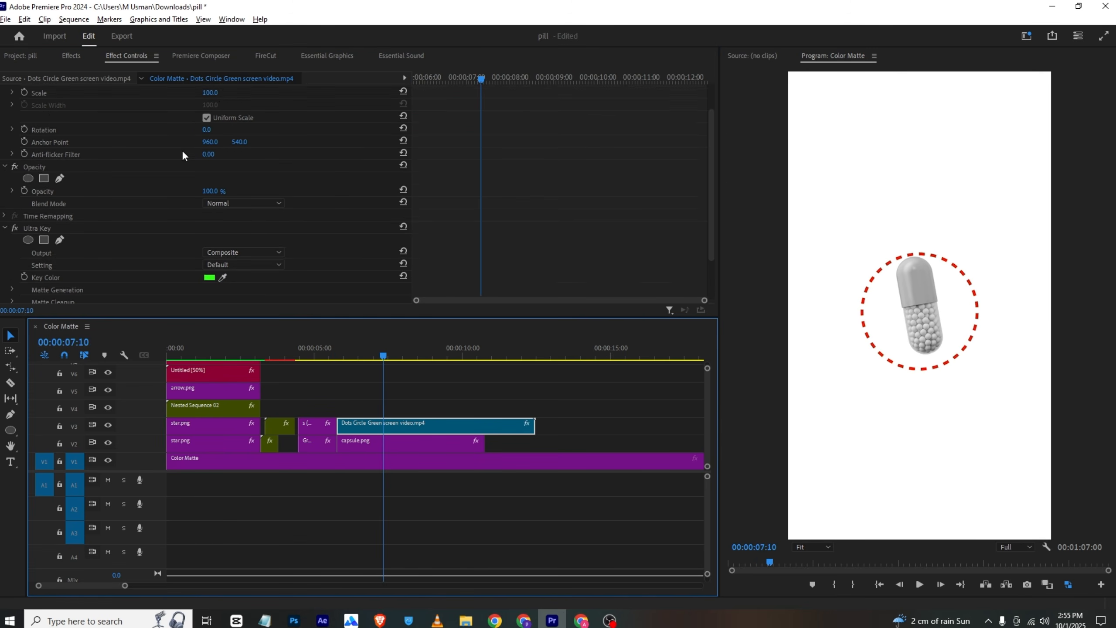
mouse_move(214, 128)
mouse_down()
mouse_move(238, 127)
mouse_move(225, 116)
mouse_up()
Copy the capsule's Black & White effect onto the dots circle clip and preview the scene from its start
click(66, 56)
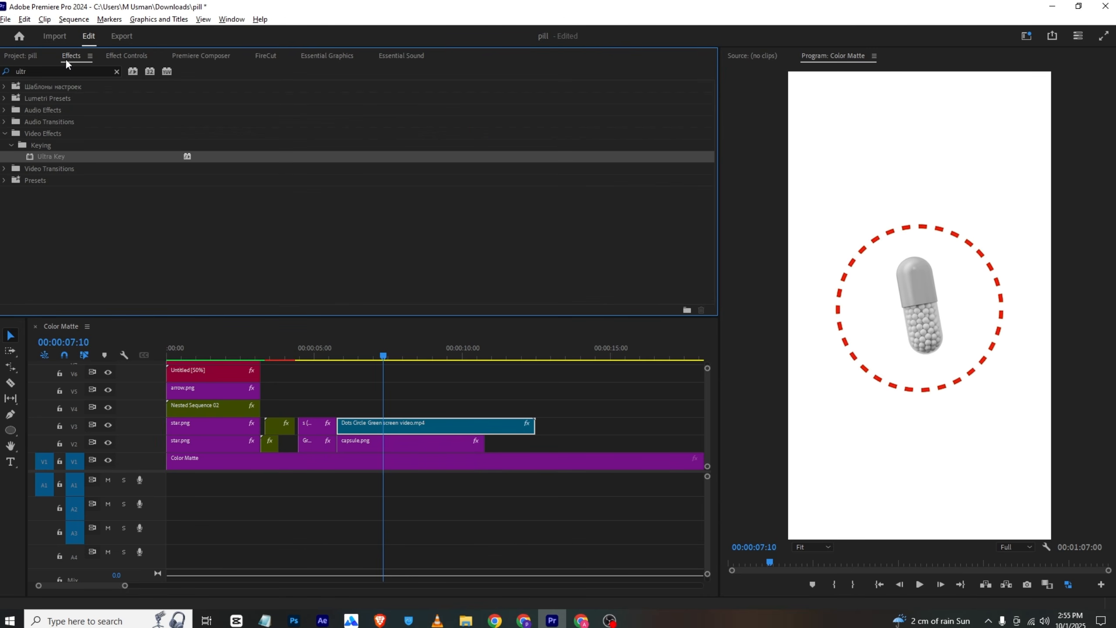
click(57, 72)
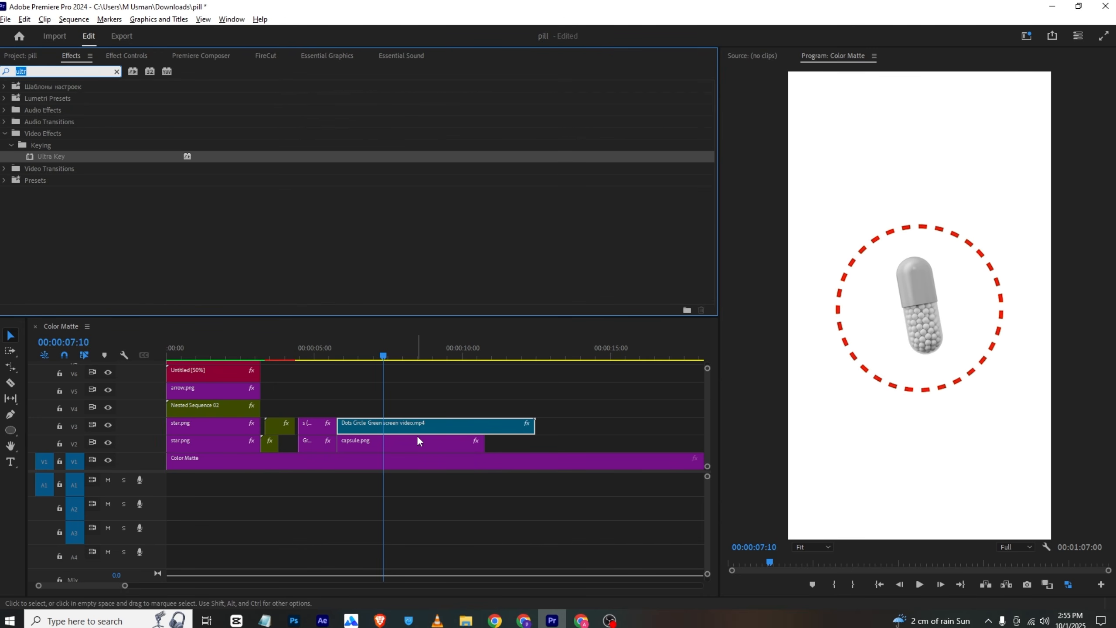
click(417, 437)
click(122, 57)
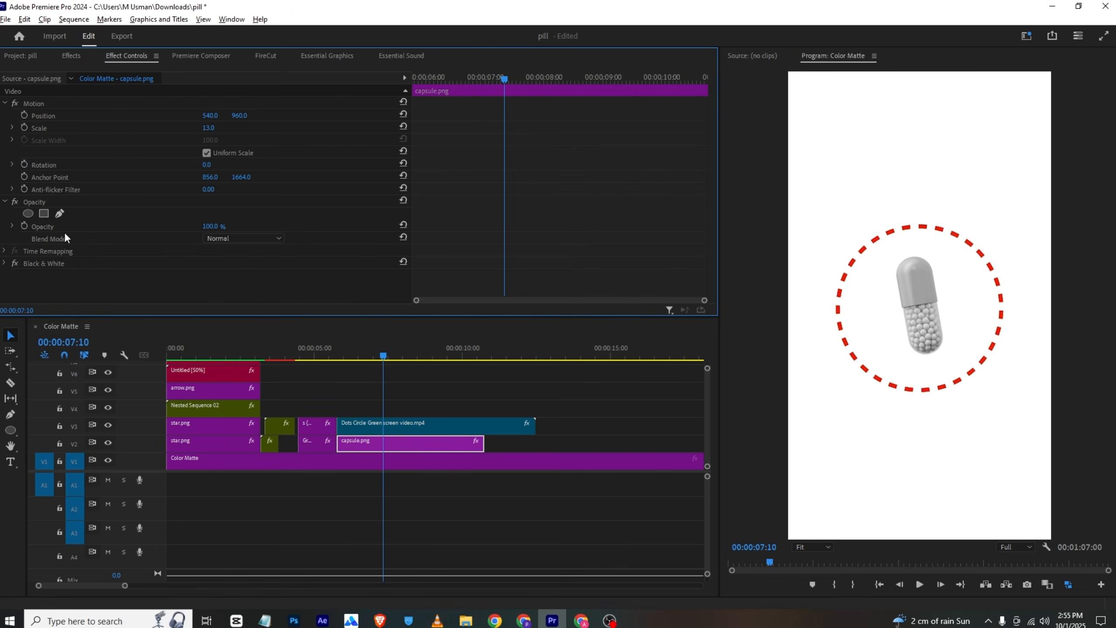
click(66, 263)
click(424, 423)
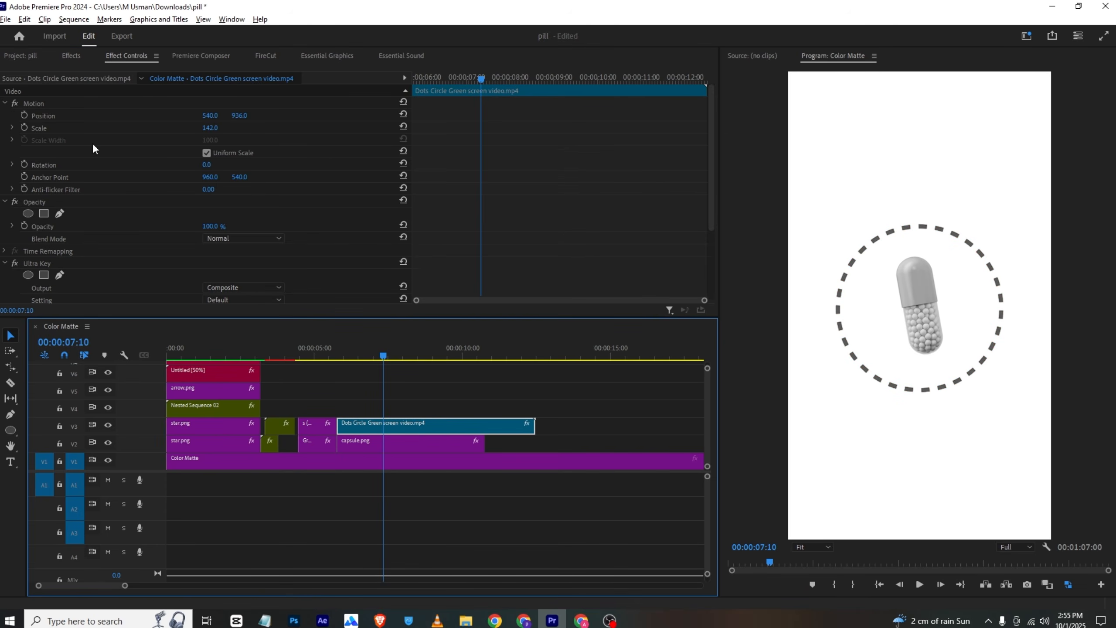
click(337, 347)
key(space)
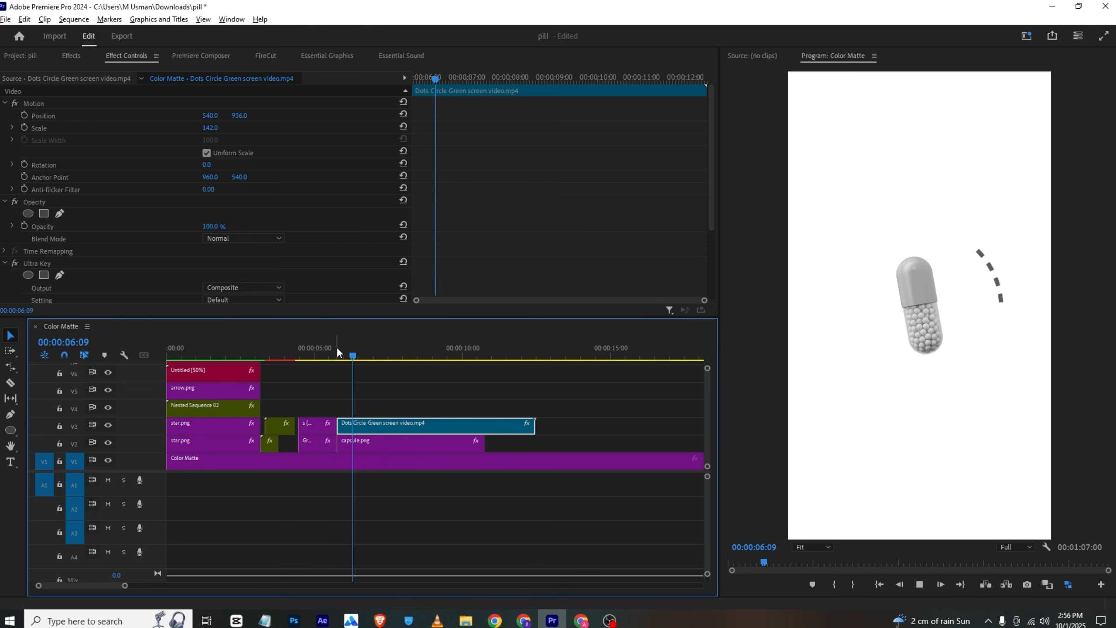
key(space)
click(391, 442)
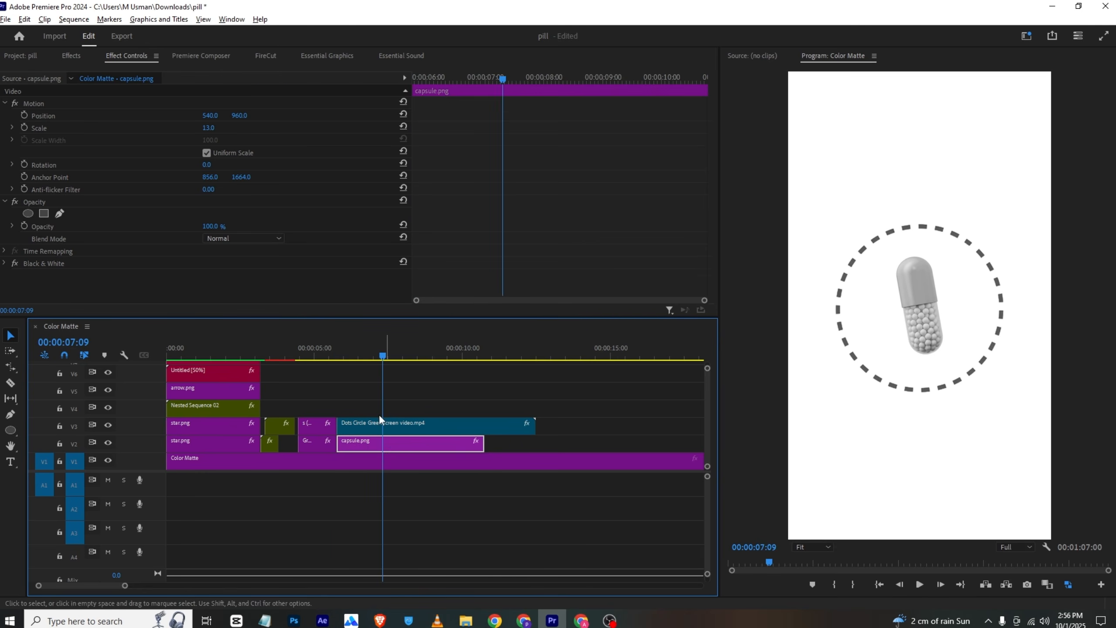
Animate the capsule from scale 6 and rotation 55° at its clip start to scale 13 and rotation 0° at 00:00:07:09, and preview it
click(24, 127)
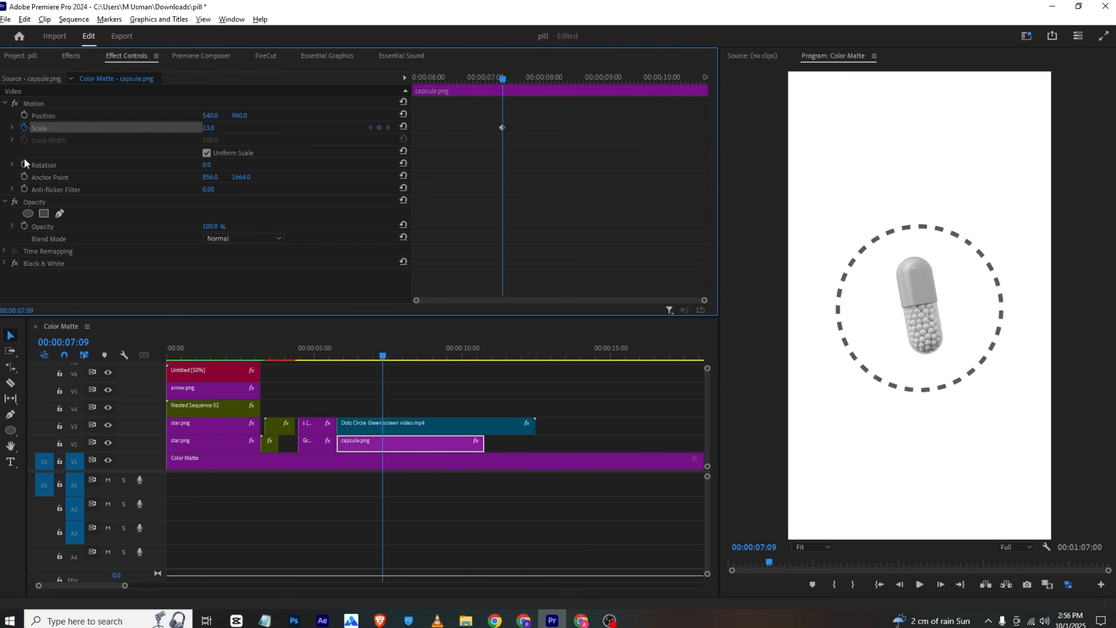
click(25, 164)
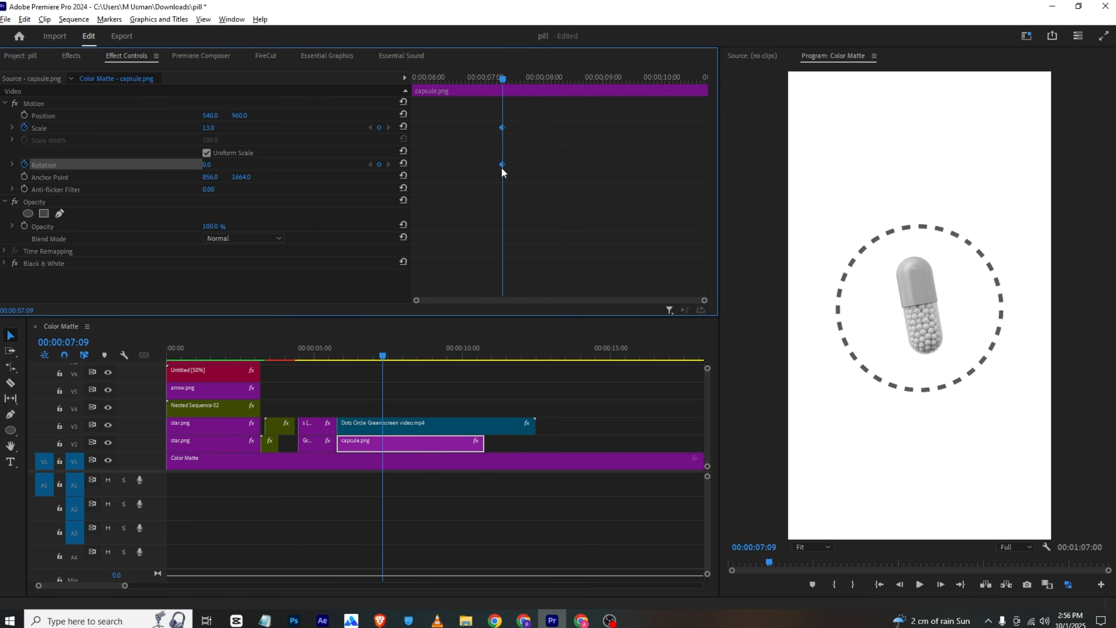
drag(502, 165, 401, 169)
drag(439, 78, 401, 84)
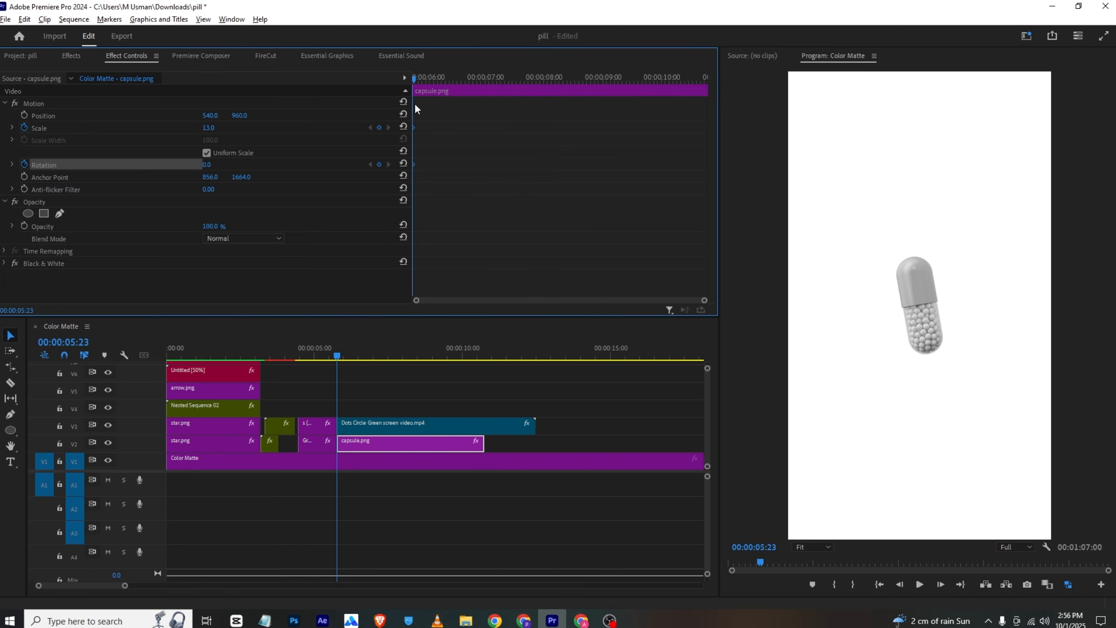
drag(428, 119, 502, 169)
drag(210, 133, 207, 132)
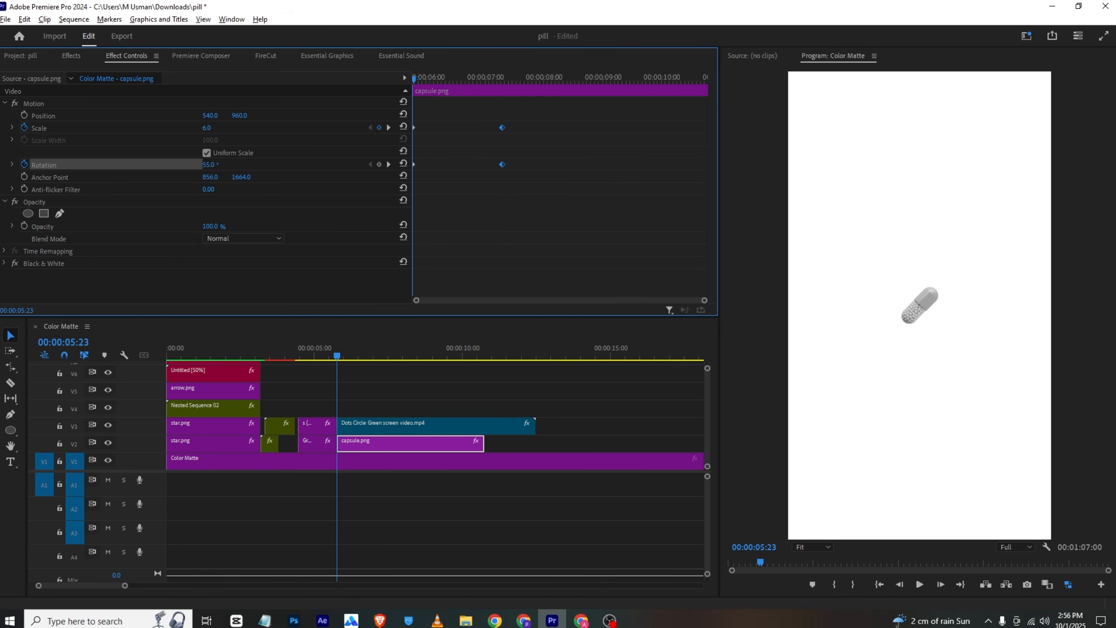
key(space)
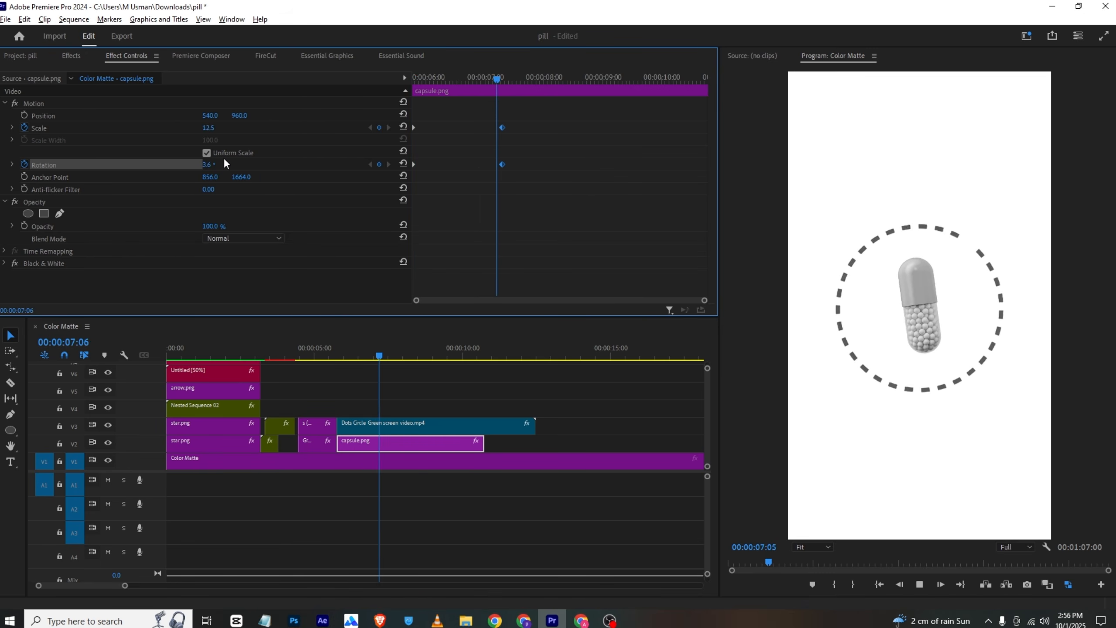
Apply easing to the capsule's scale and rotation keyframes and replay the animation from the clip's start
right_click(501, 127)
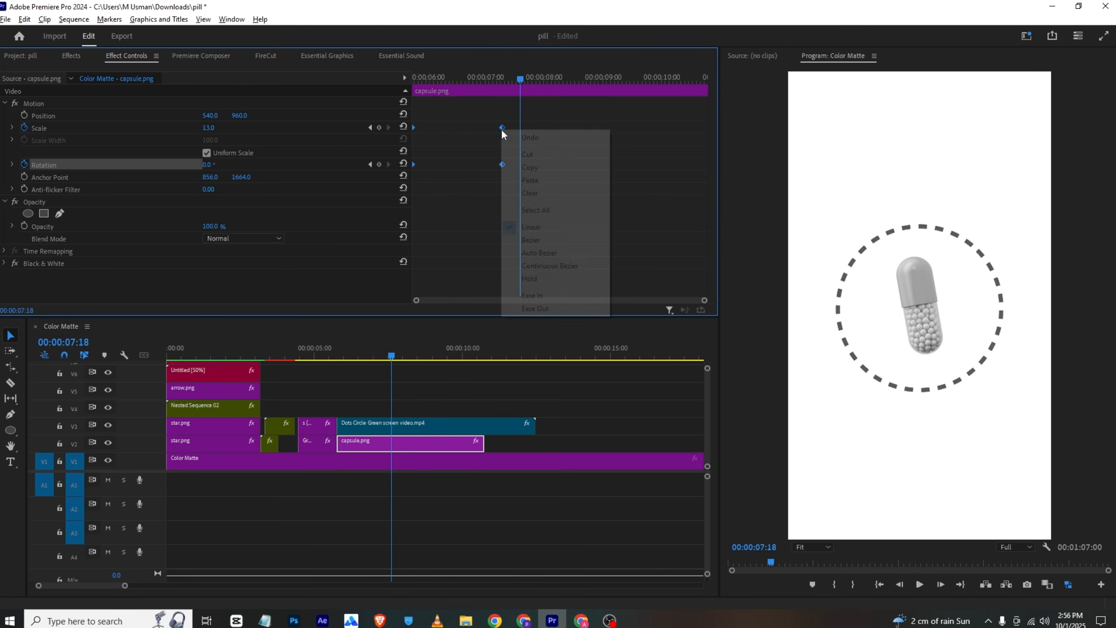
click(549, 297)
click(415, 80)
key(space)
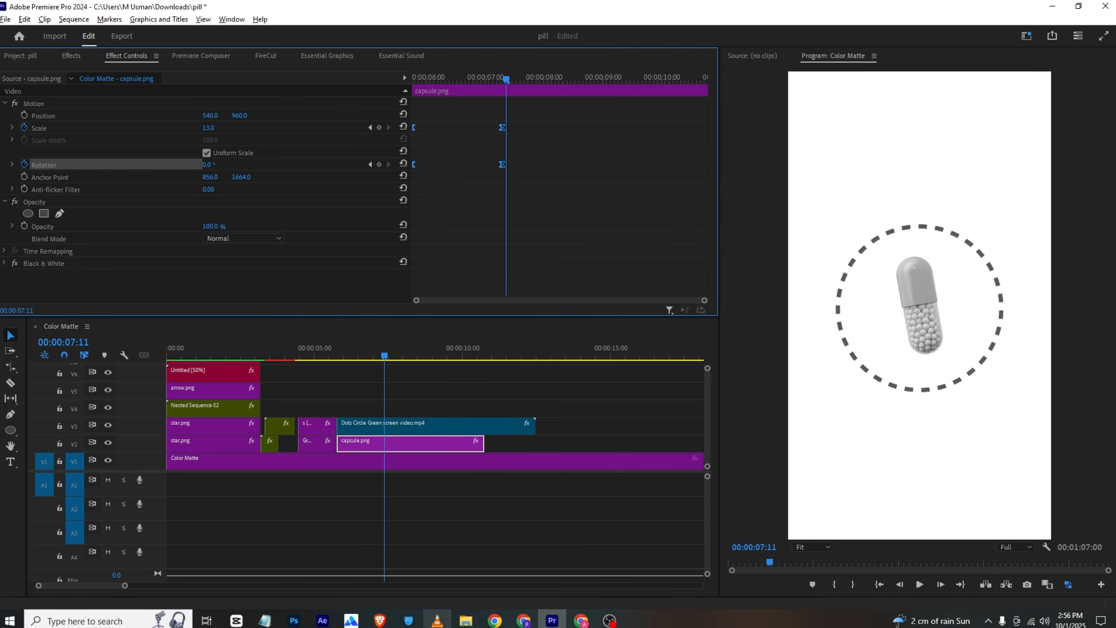
Check the NO MAGIC scene of the reference video in VLC and look for a matching text preset in Premiere Composer
click(437, 620)
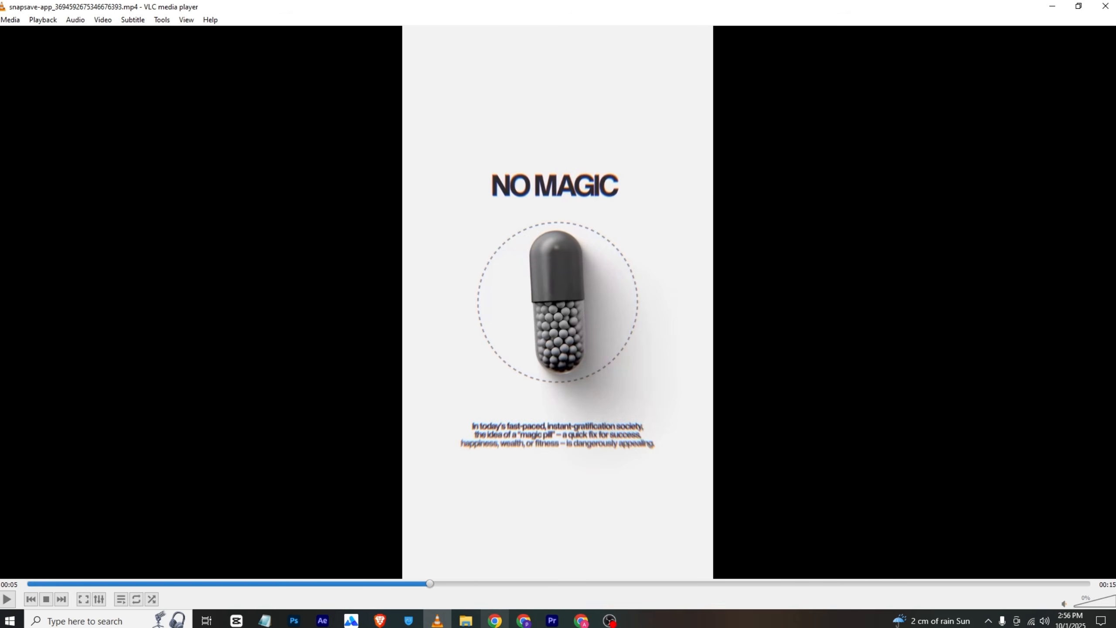
click(552, 620)
click(232, 56)
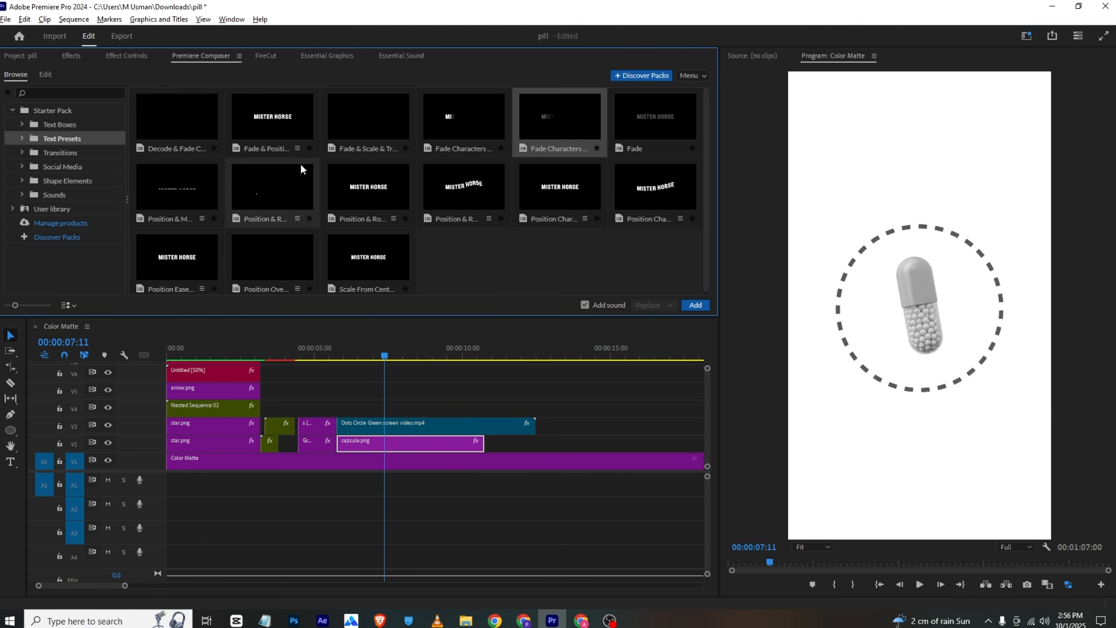
click(288, 198)
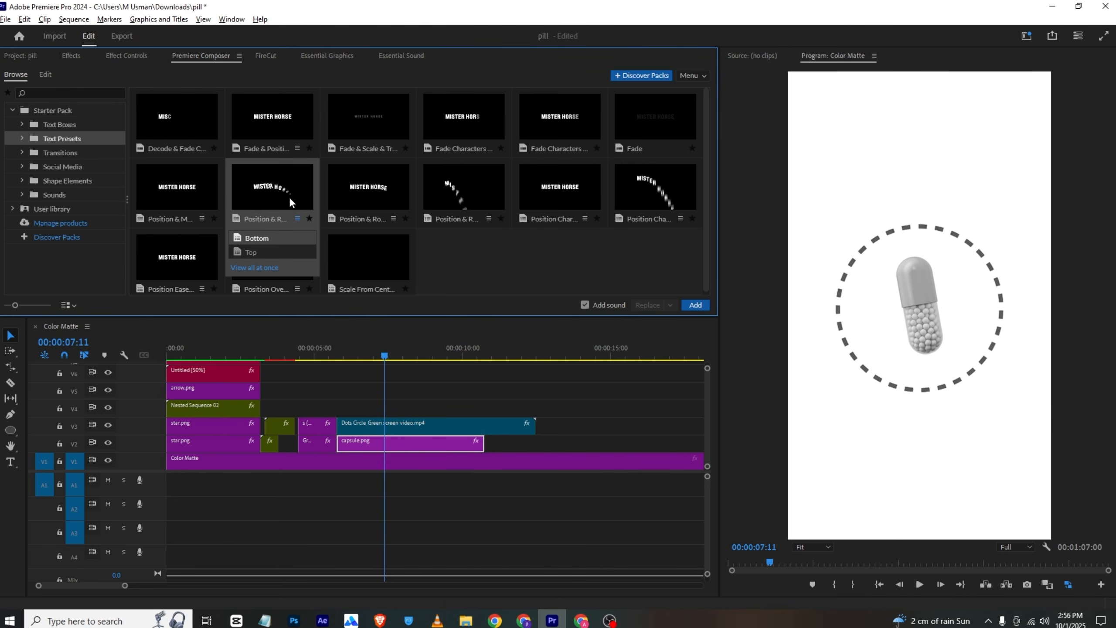
Switch to VLC and play the reference video onward from the NO MAGIC scene to examine its text animation
click(437, 619)
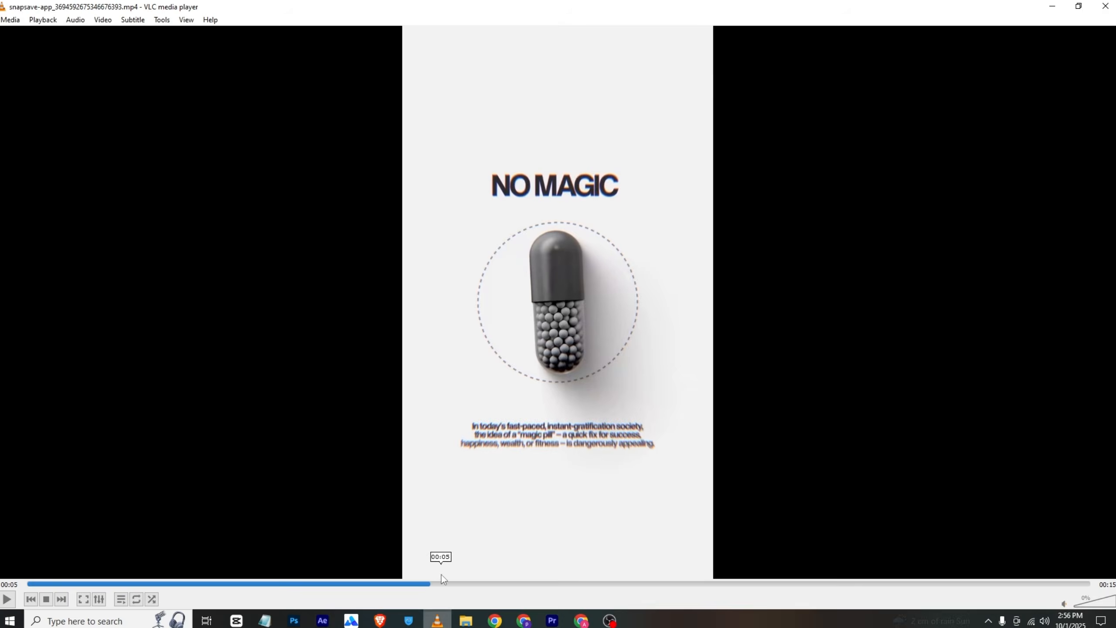
key(space)
key(space)
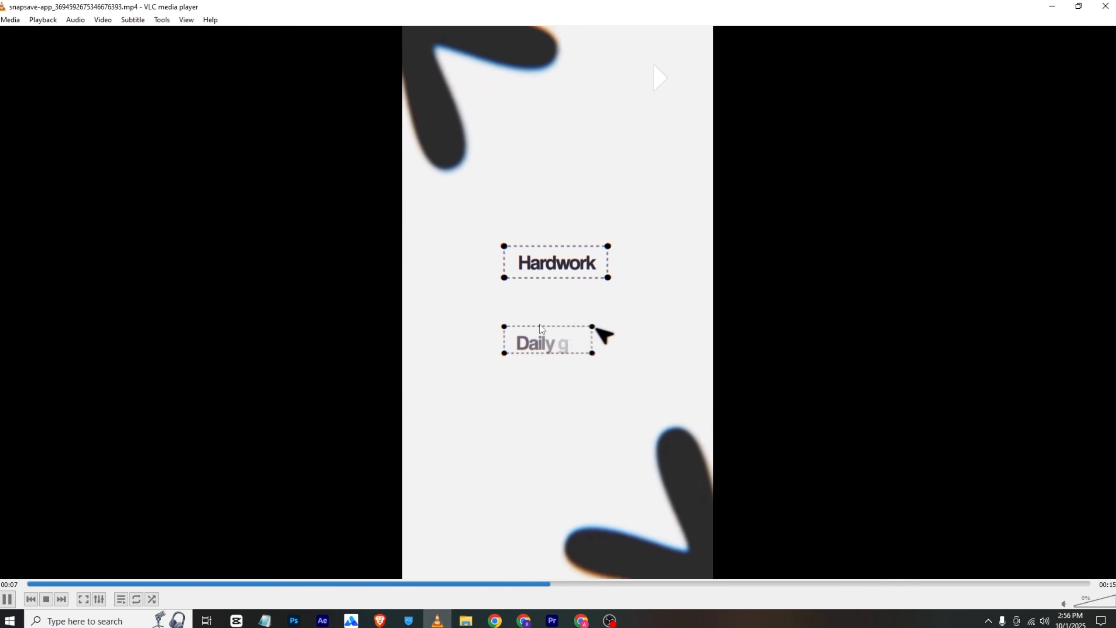